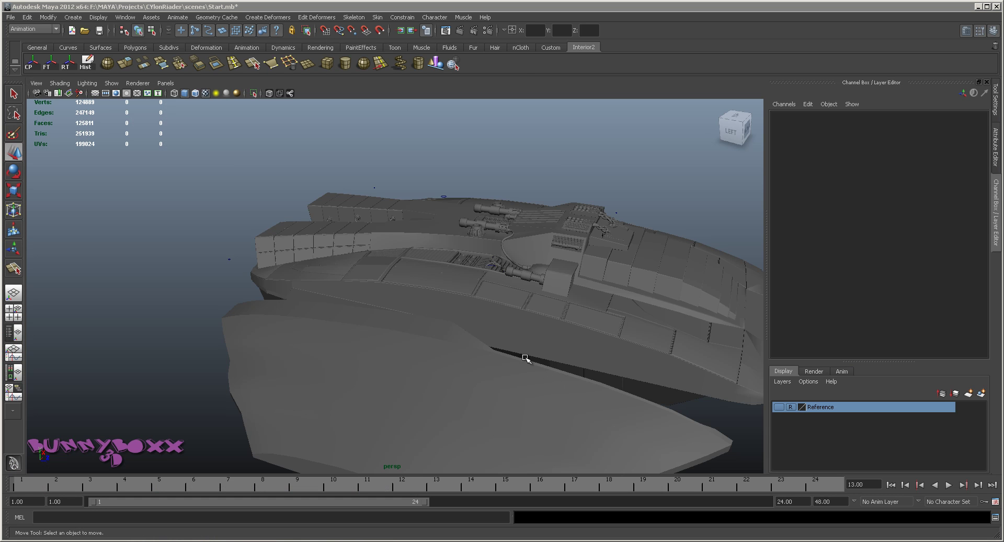
Orbit around the Raider's hull and select the WingRight mesh.
mouse_move(526, 357)
left_mouse_down("alt")
mouse_move(463, 332)
mouse_move(338, 335)
left_mouse_up("alt")
left_click(338, 335)
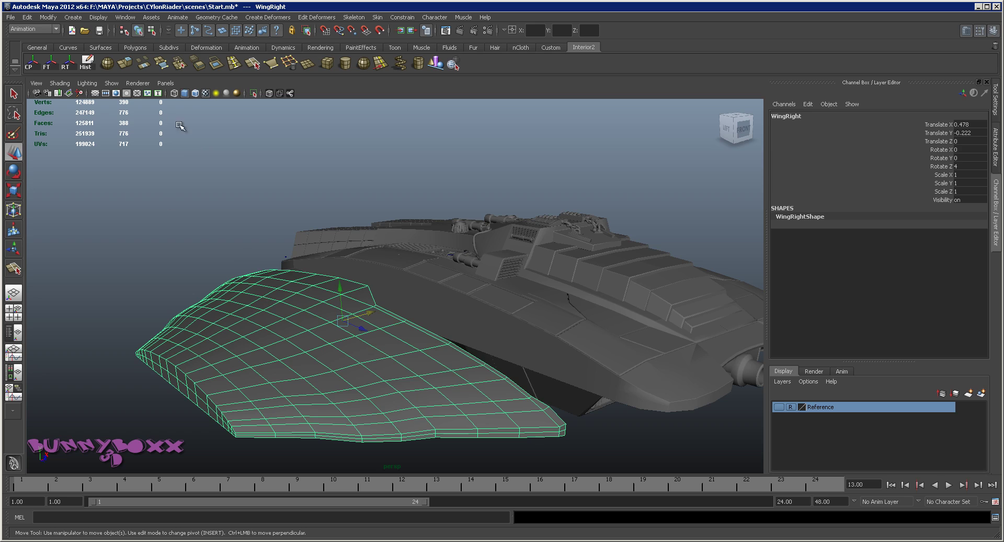
Reselect the right wing from a rear view and zoom in close.
left_click(226, 208)
mouse_move(313, 284)
left_mouse_down("alt")
mouse_move(507, 332)
mouse_move(547, 309)
mouse_move(439, 314)
mouse_move(461, 352)
mouse_move(526, 394)
mouse_move(571, 394)
mouse_move(669, 269)
mouse_move(691, 318)
mouse_move(412, 328)
mouse_move(585, 336)
mouse_move(440, 320)
mouse_move(613, 352)
left_mouse_up("alt")
left_click(506, 332)
scroll(506, 330, "up", 3)
scroll(509, 319, "up", 3)
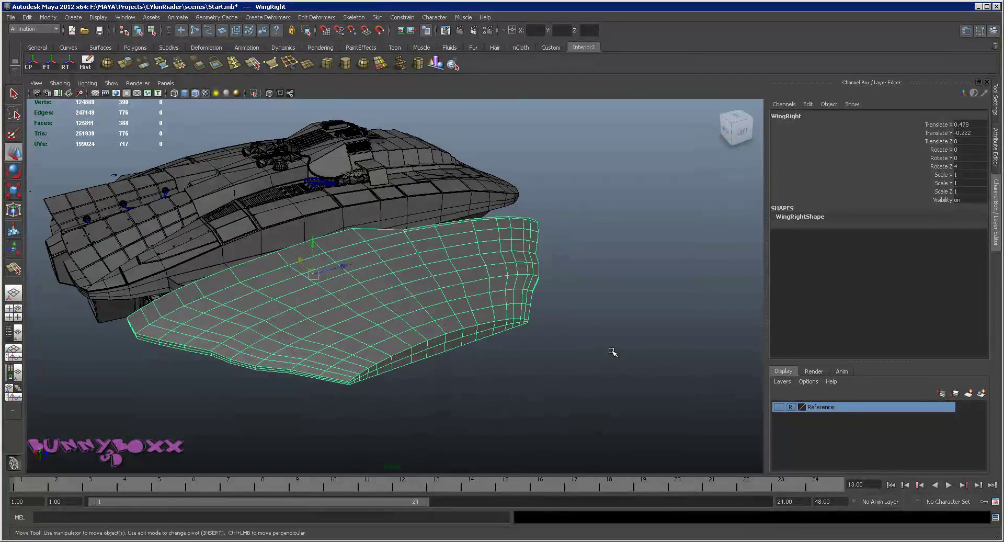
mouse_move(545, 327)
left_mouse_down("alt")
mouse_move(430, 352)
mouse_move(464, 341)
mouse_move(448, 363)
mouse_move(508, 329)
mouse_move(407, 272)
left_mouse_up("alt")
Split a new edge across the wing faces with the Interactive Split Tool and preview it smoothed.
key("t")
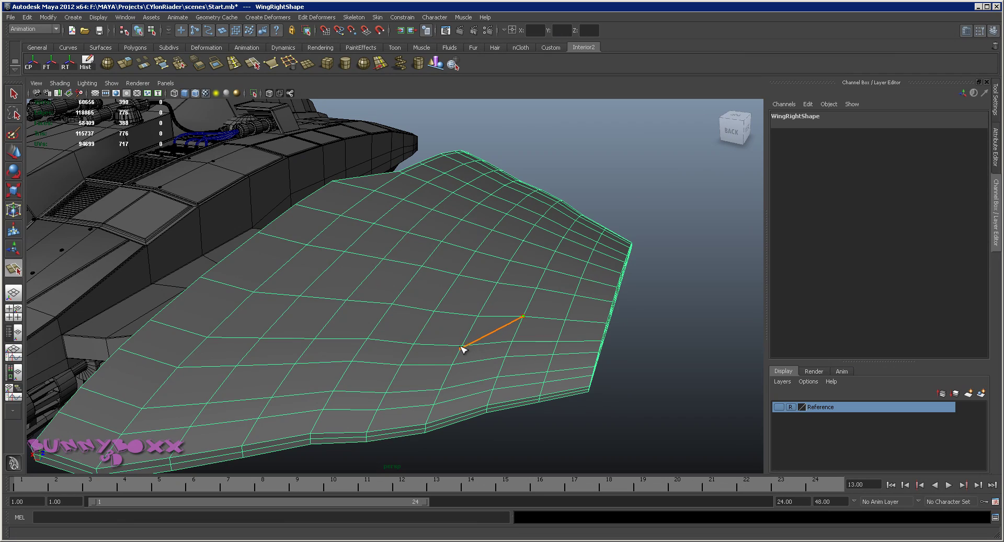
key("Return")
mouse_move(463, 345)
left_mouse_down("alt")
mouse_move(513, 347)
mouse_move(407, 357)
left_mouse_up("alt")
key("3")
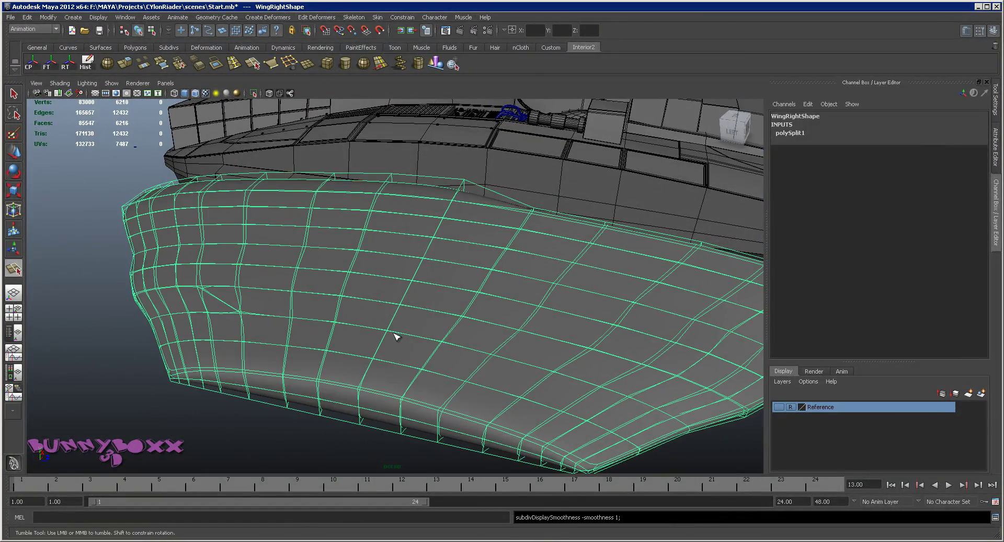
key("q")
mouse_move(233, 253)
left_mouse_down("alt")
mouse_move(283, 228)
mouse_move(179, 229)
mouse_move(328, 230)
mouse_move(417, 267)
left_mouse_up("alt")
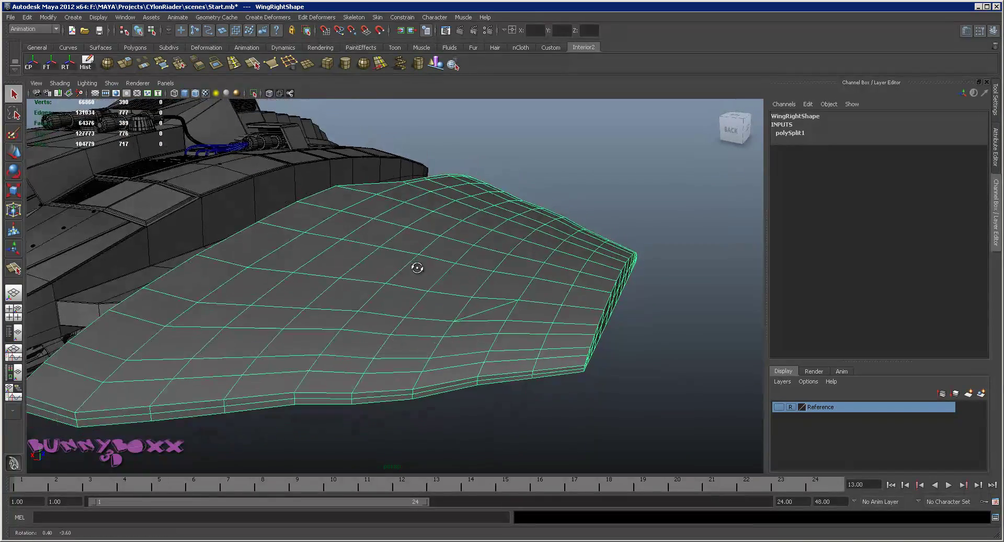
mouse_move(440, 307)
left_mouse_down("alt")
mouse_move(441, 327)
mouse_move(425, 347)
mouse_move(448, 316)
mouse_move(425, 306)
mouse_move(332, 351)
mouse_move(457, 307)
mouse_move(406, 301)
mouse_move(454, 284)
mouse_move(426, 282)
left_mouse_up("alt")
Delete the stray edge e[43] from the wing surface.
right_click(424, 282)
left_click(414, 285)
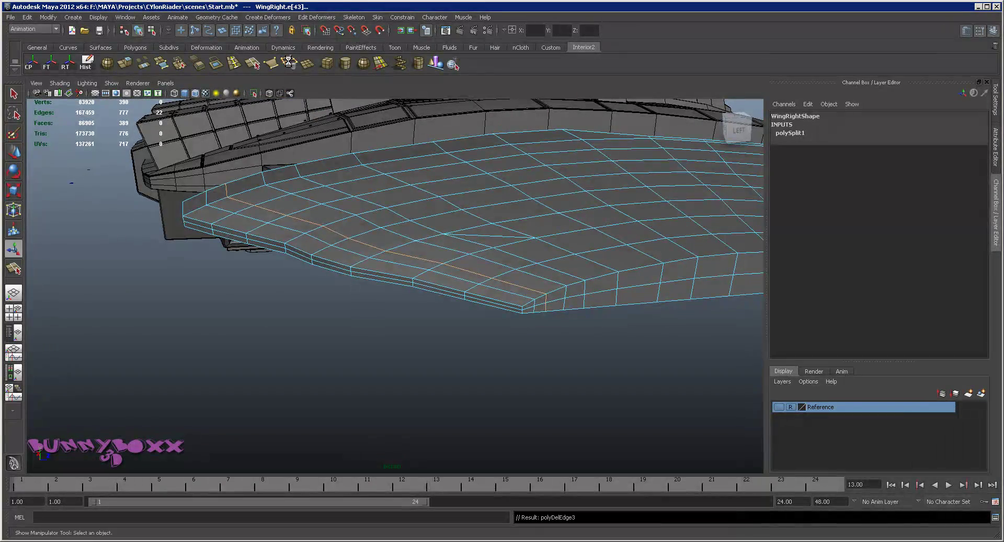
key("Delete")
mouse_move(362, 197)
left_mouse_down("alt")
mouse_move(405, 260)
mouse_move(471, 260)
mouse_move(366, 252)
mouse_move(366, 233)
mouse_move(353, 266)
mouse_move(493, 291)
mouse_move(426, 293)
mouse_move(417, 309)
mouse_move(246, 330)
mouse_move(381, 309)
mouse_move(321, 282)
mouse_move(331, 293)
left_mouse_up("alt")
scroll(353, 266, "down", 3)
Delete an edge loop across the wing, undo the deletion, and clear the selection.
double_click(233, 240)
left_click(275, 65)
mouse_move(325, 164)
left_mouse_down("alt")
mouse_move(310, 177)
mouse_move(422, 213)
mouse_move(333, 192)
left_mouse_up("alt")
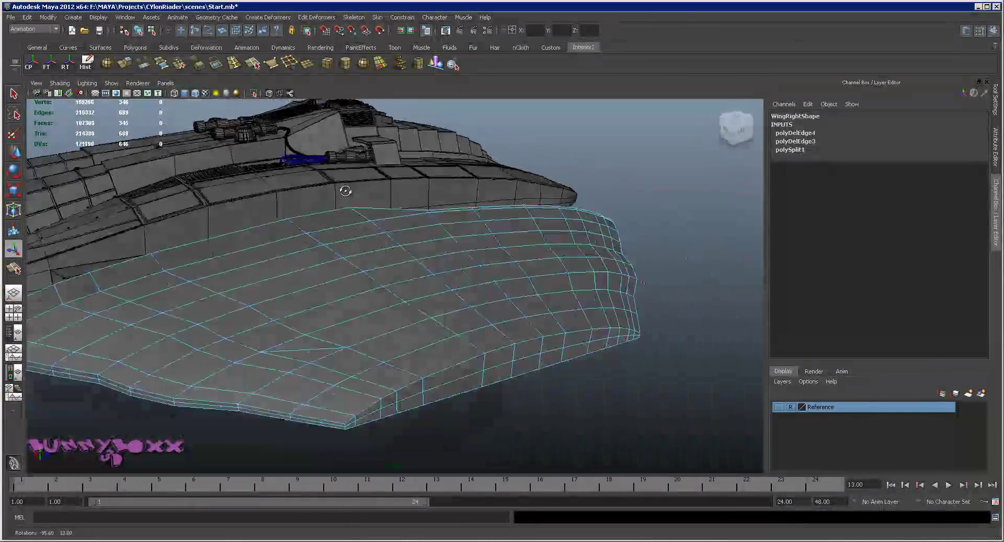
key("ctrl+z")
left_click(405, 386)
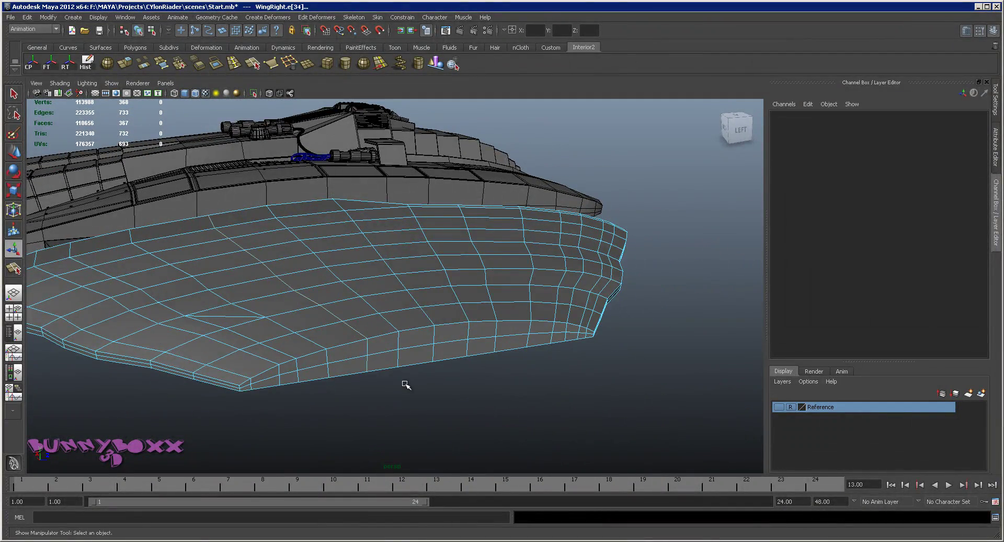
mouse_move(405, 386)
left_mouse_down("alt")
mouse_move(312, 338)
mouse_move(406, 264)
left_mouse_up("alt")
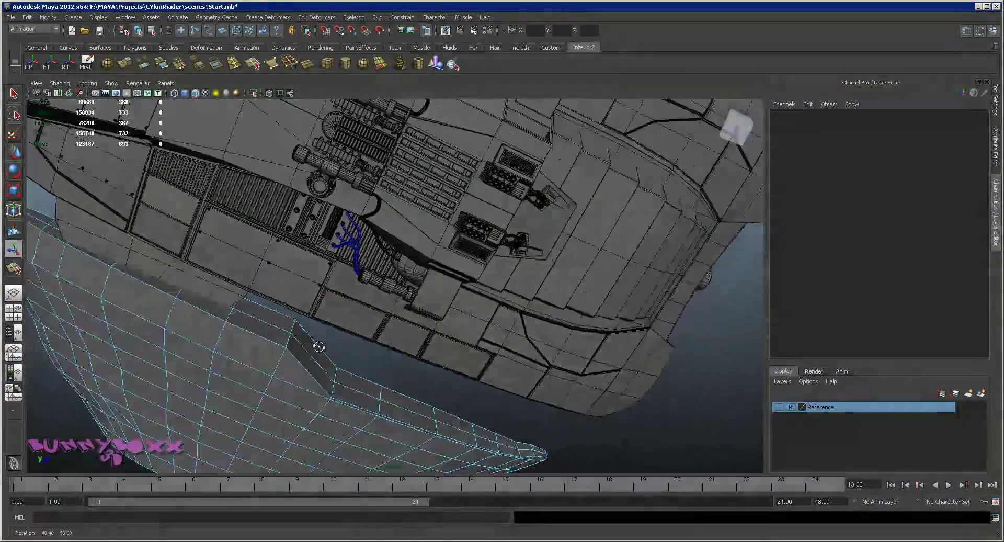
scroll(391, 298, "up", 3)
mouse_move(391, 297)
left_mouse_down("alt")
mouse_move(512, 329)
mouse_move(482, 293)
left_mouse_up("alt")
scroll(519, 290, "down", 3)
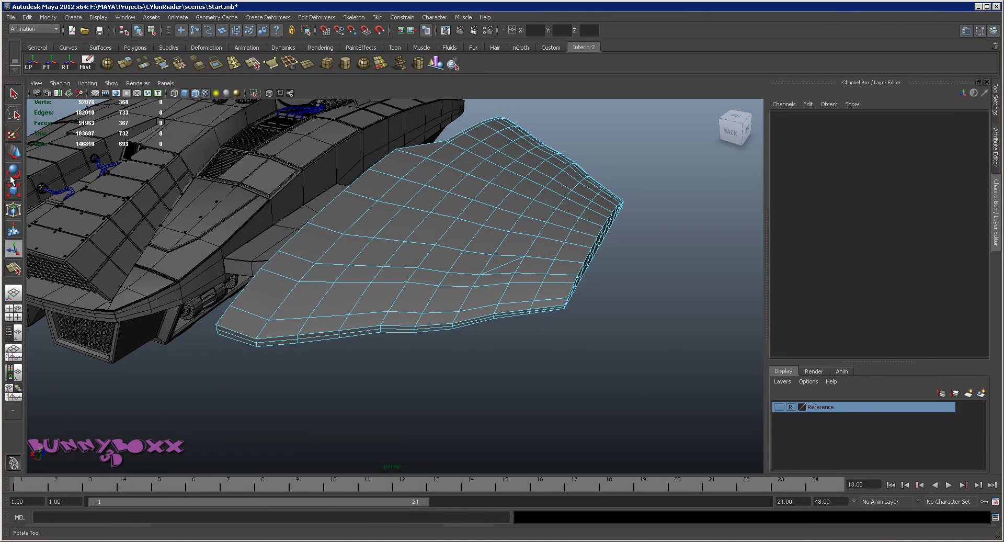
Paint-select a band of faces along the wing's leading edge with the Paint Selection Tool.
left_click(12, 135)
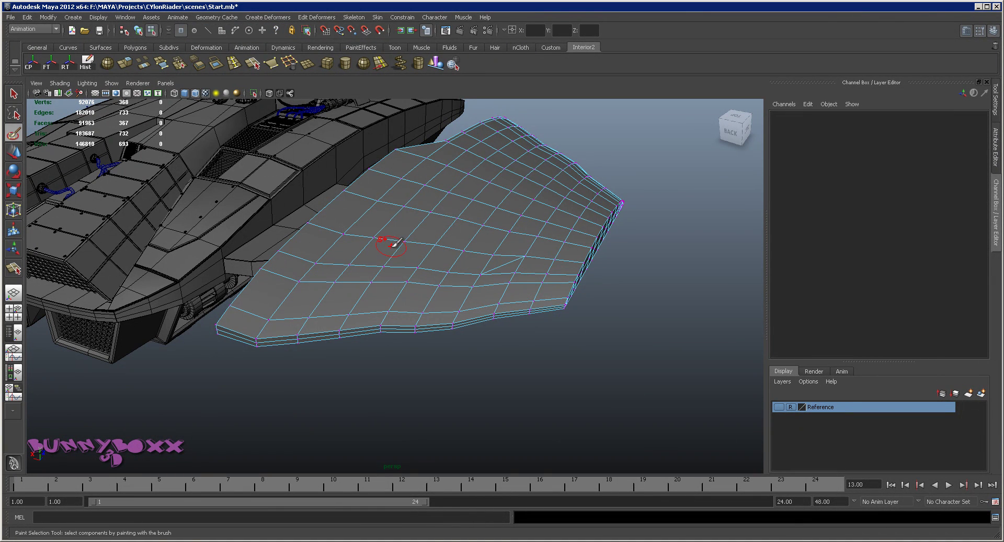
left_click_drag(395, 243, 60, 142, "alt")
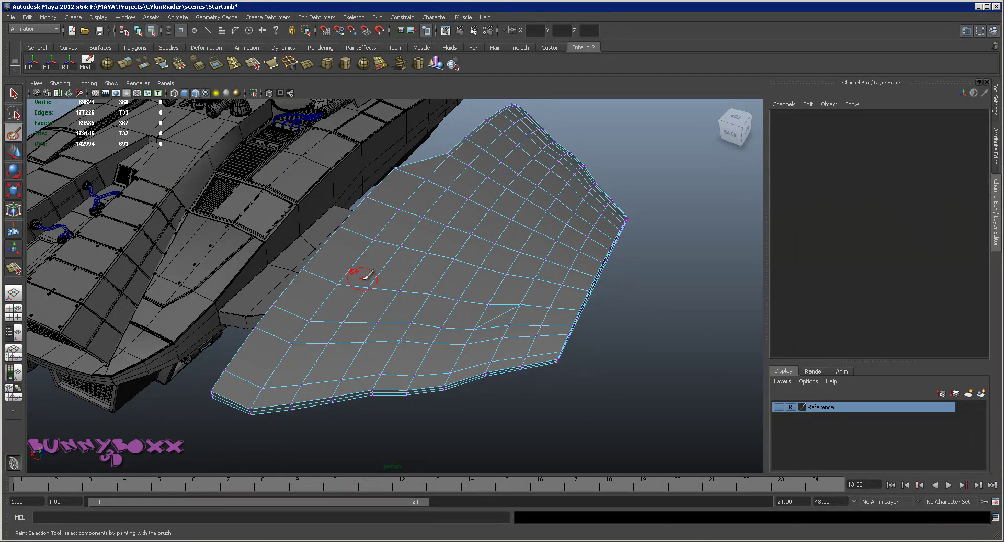
right_click_drag(364, 275, 404, 306)
left_click(503, 319)
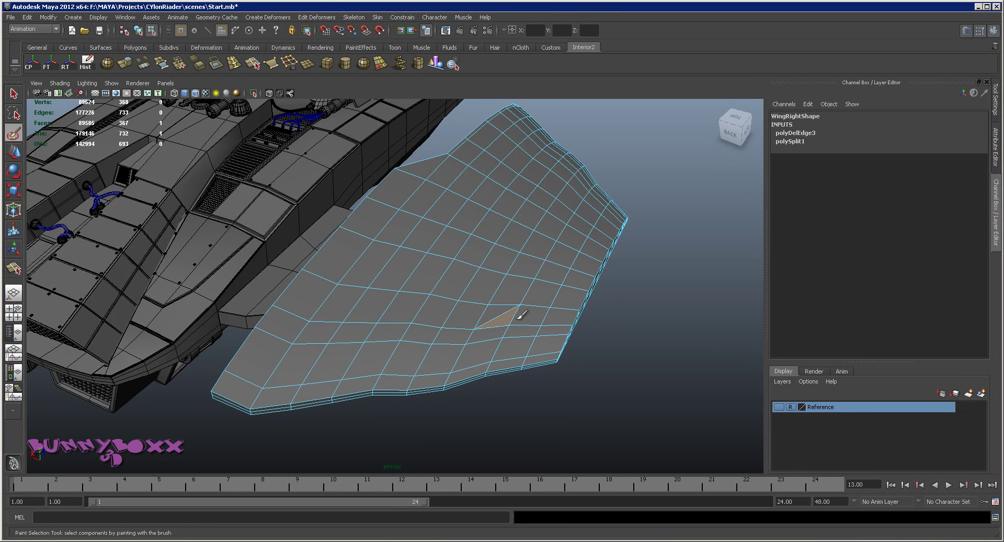
mouse_move(557, 327)
left_mouse_down()
mouse_move(548, 350)
mouse_move(519, 332)
mouse_move(269, 355)
mouse_move(349, 379)
mouse_move(402, 351)
mouse_move(403, 373)
mouse_move(446, 354)
mouse_move(473, 358)
mouse_move(459, 363)
mouse_move(376, 285)
mouse_move(375, 262)
mouse_move(324, 283)
left_mouse_up()
key("q")
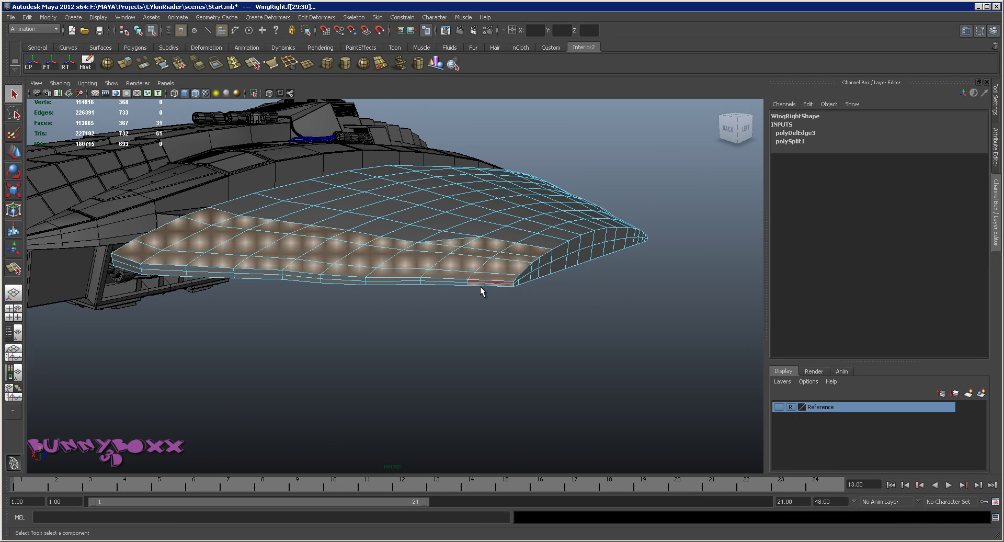
left_click_drag(481, 288, 522, 336, "alt")
Trial an offset face extrusion on the band, undo it, and deselect one stray face.
right_click(357, 325, "shift")
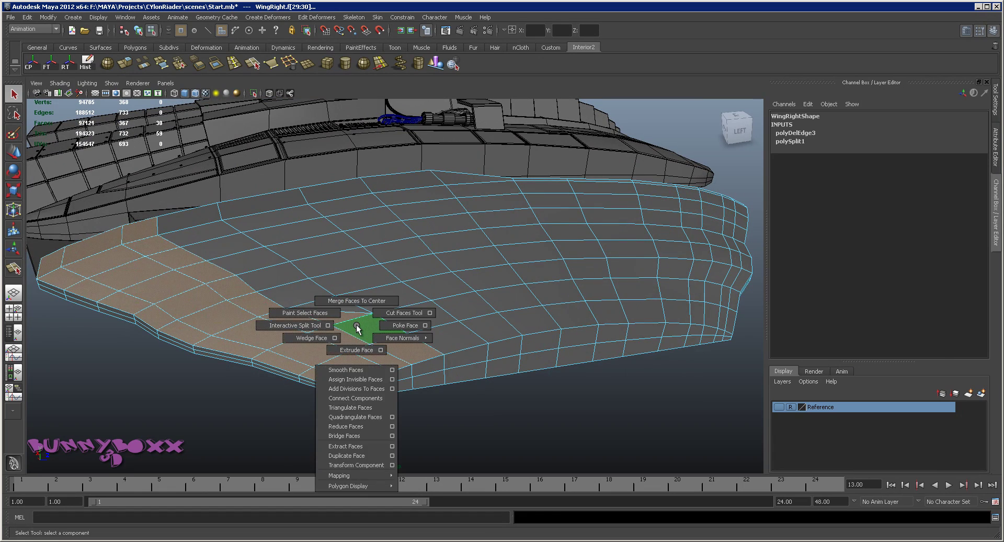
left_click(356, 349)
middle_click_drag(331, 293, 351, 300, "alt")
scroll(963, 268, "down", 1)
scroll(962, 293, "down", 2)
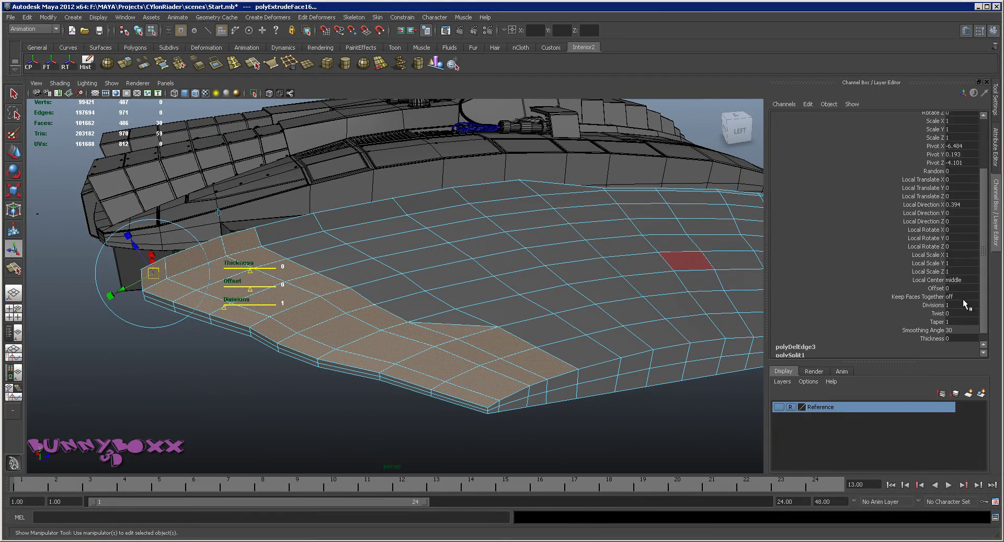
left_click(936, 288)
middle_click_drag(630, 315, 630, 315)
key("ctrl+z")
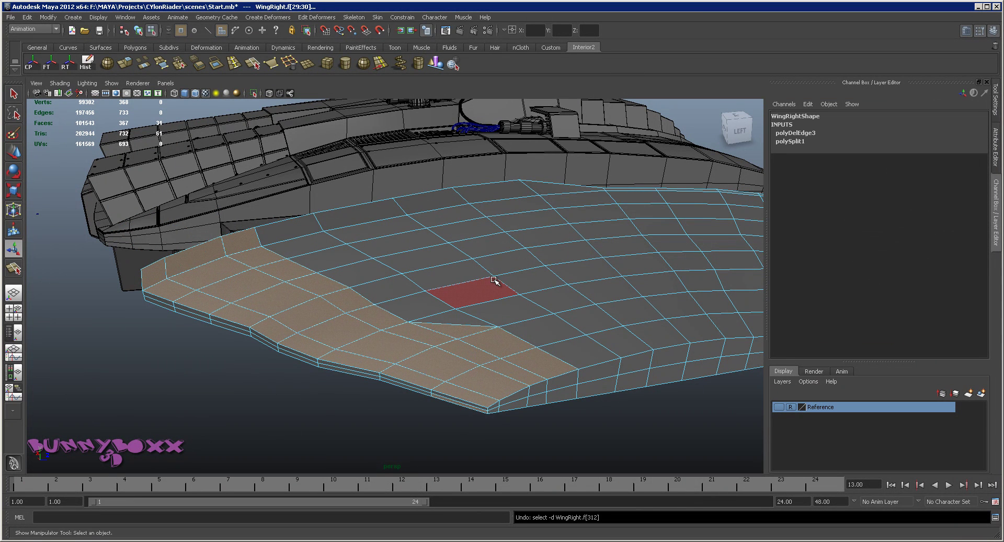
left_click(448, 400, "ctrl")
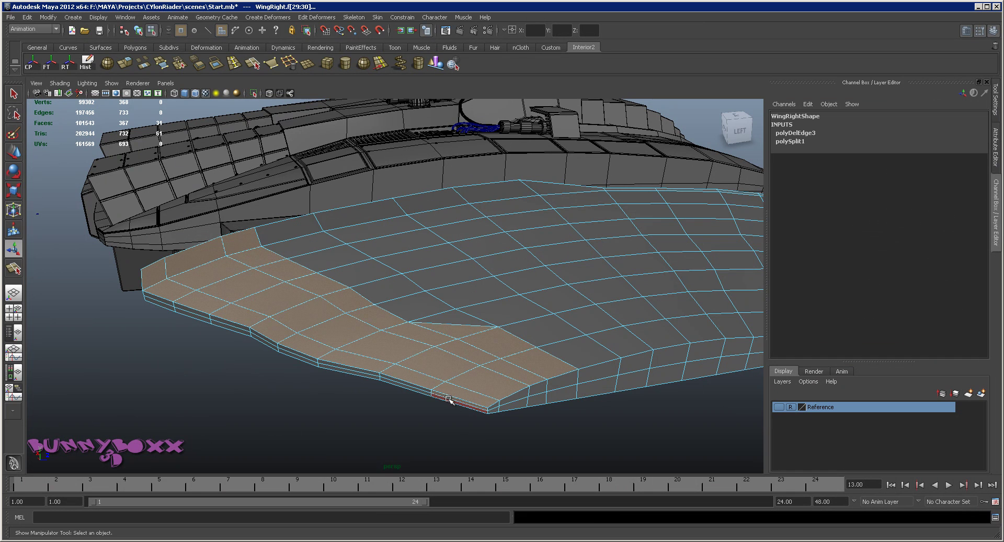
Switch to the Polygons menu set and enable Edit Mesh > Keep Faces Together.
left_click(34, 28)
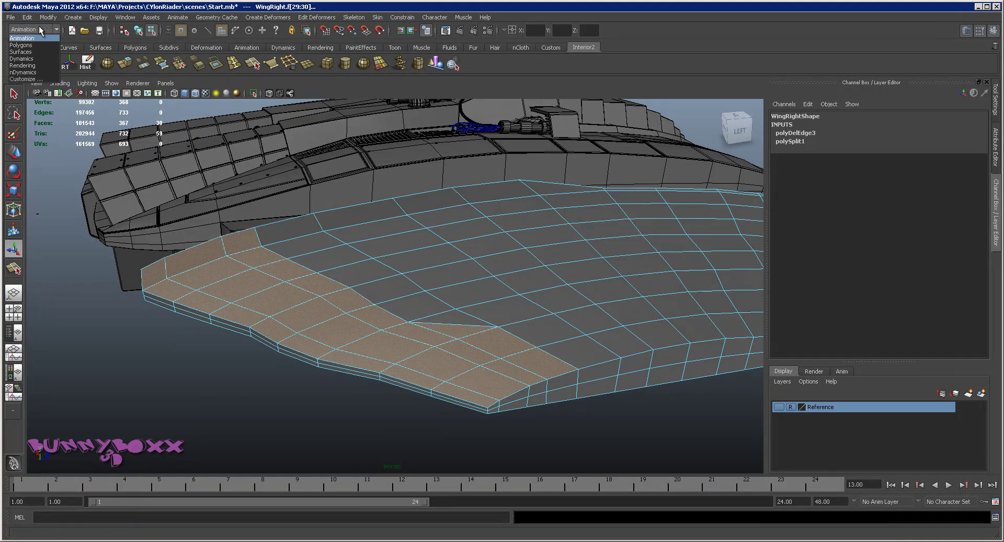
left_click(30, 46)
left_click(226, 19)
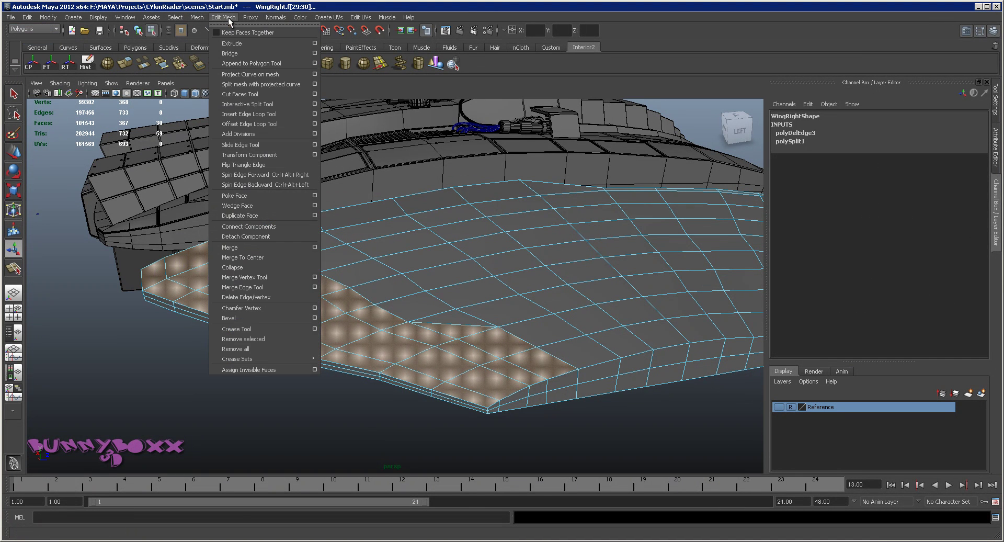
left_click(220, 33)
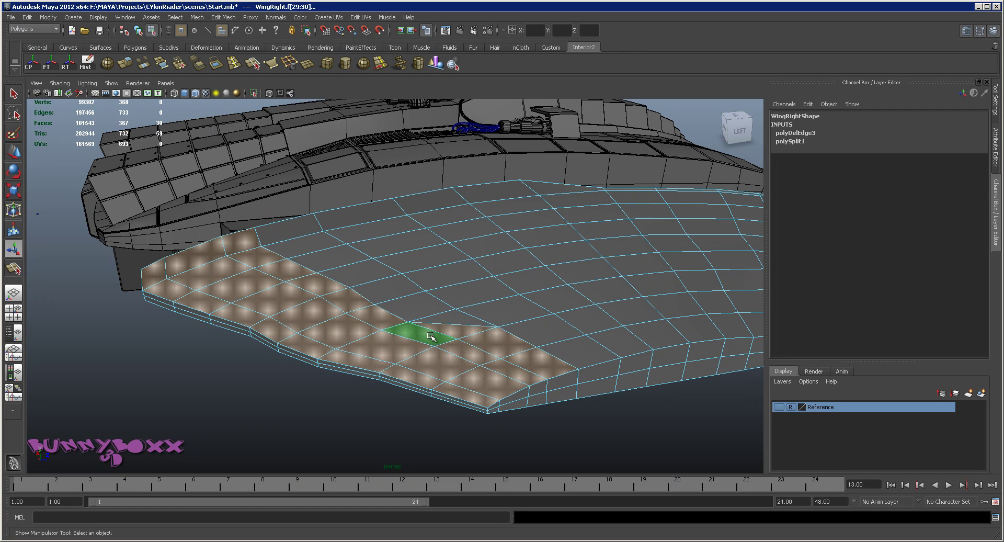
Extrude the wing face band and inset it with Offset 0.1.
right_click(449, 362, "ctrl")
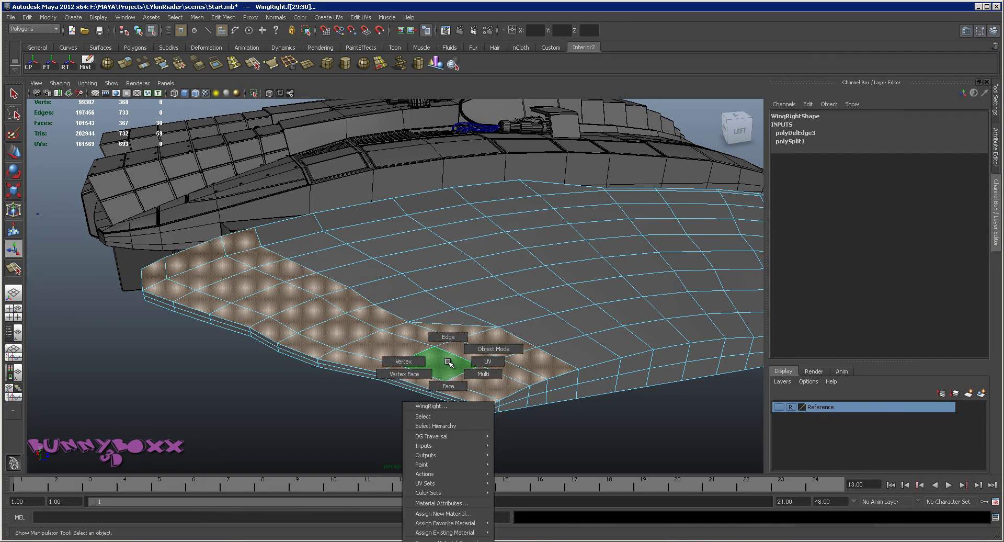
right_click(447, 365, "ctrl")
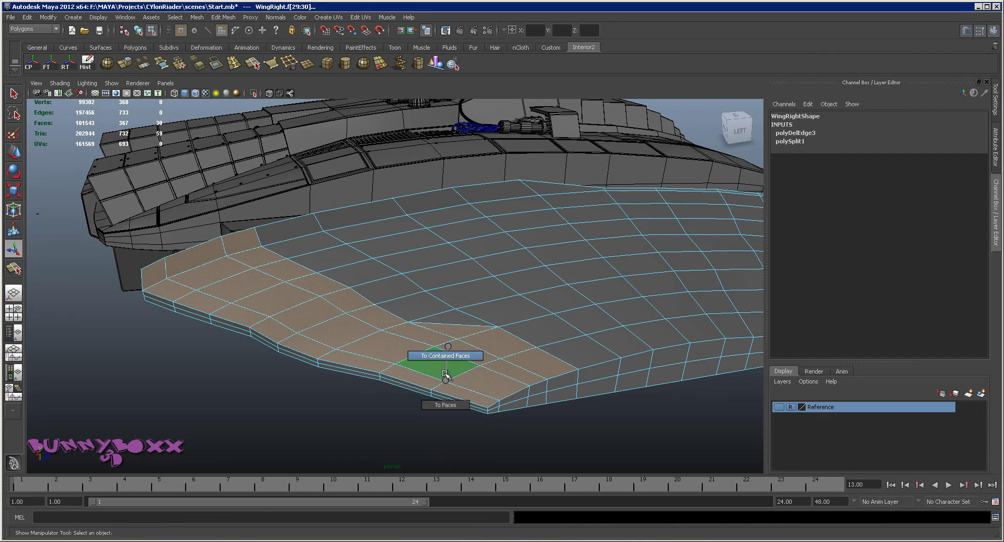
right_click_drag(448, 361, 447, 384, "shift")
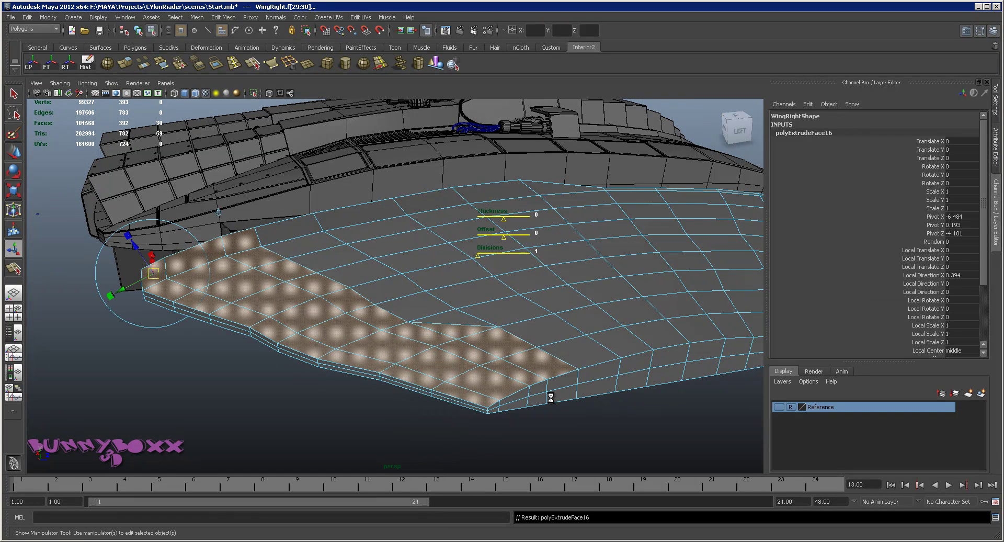
left_click_drag(986, 277, 987, 310)
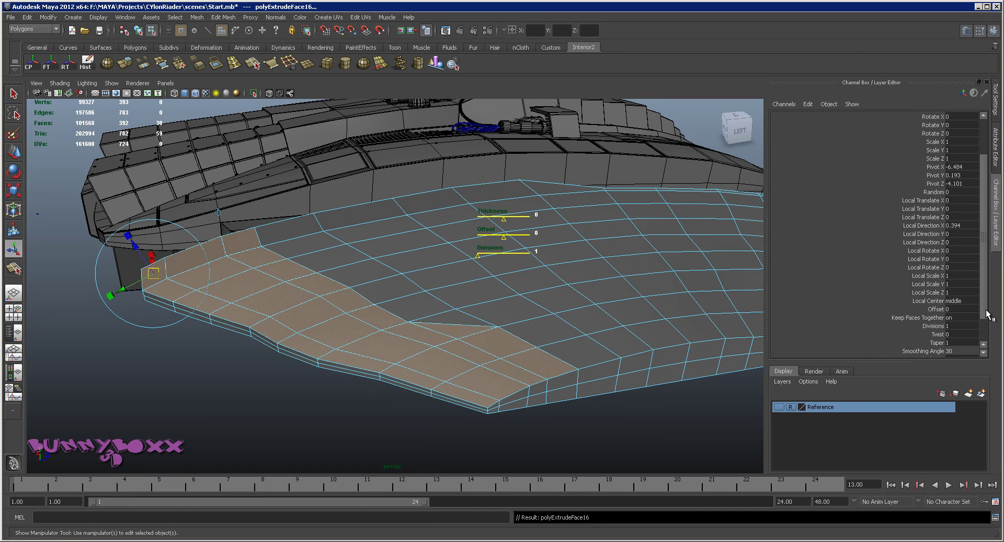
left_click(936, 309)
middle_click_drag(668, 353, 637, 354)
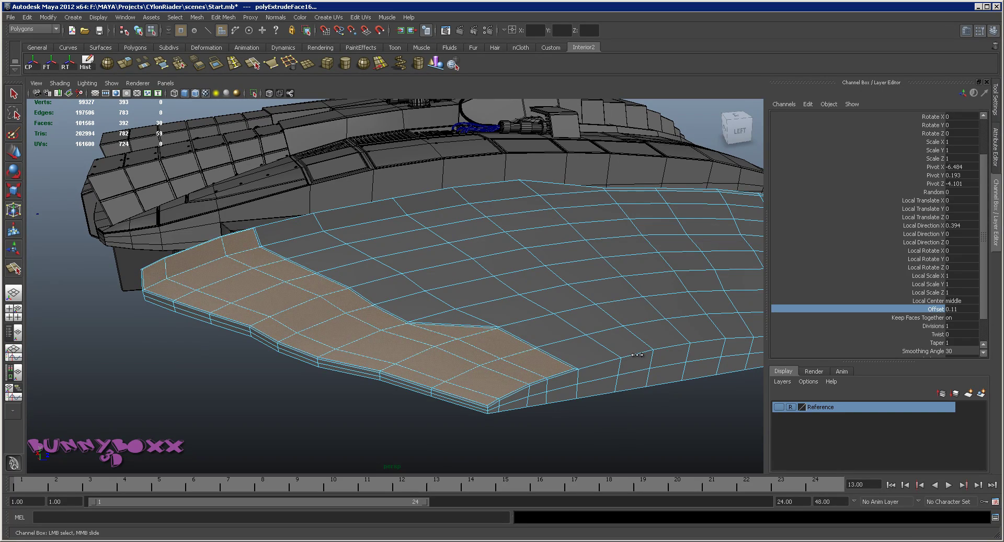
mouse_move(632, 344)
left_mouse_down("alt")
mouse_move(666, 358)
mouse_move(588, 324)
left_mouse_up("alt")
Extrude the selected faces a second time.
scroll(627, 350, "up", 5)
scroll(616, 349, "down", 3)
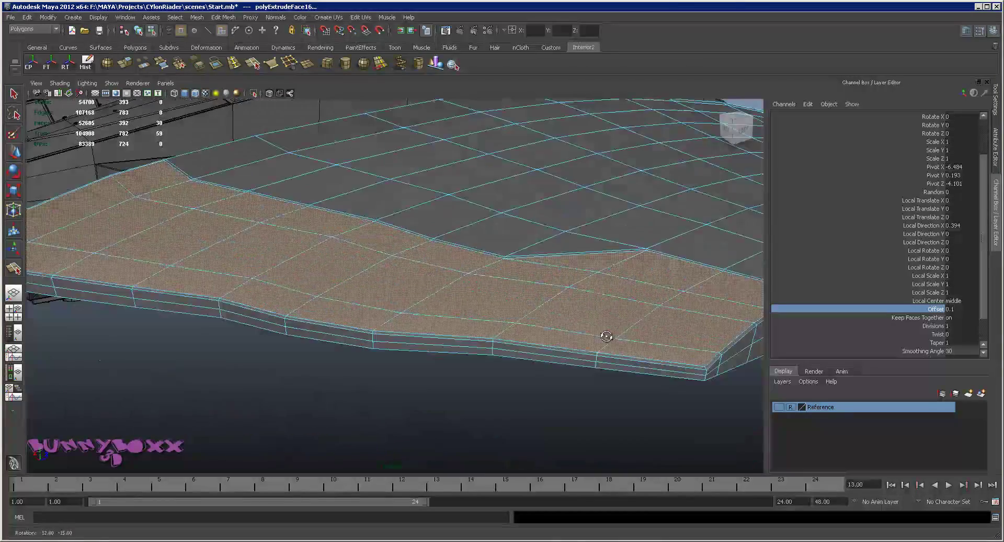
right_click_drag(582, 309, 586, 325, "shift")
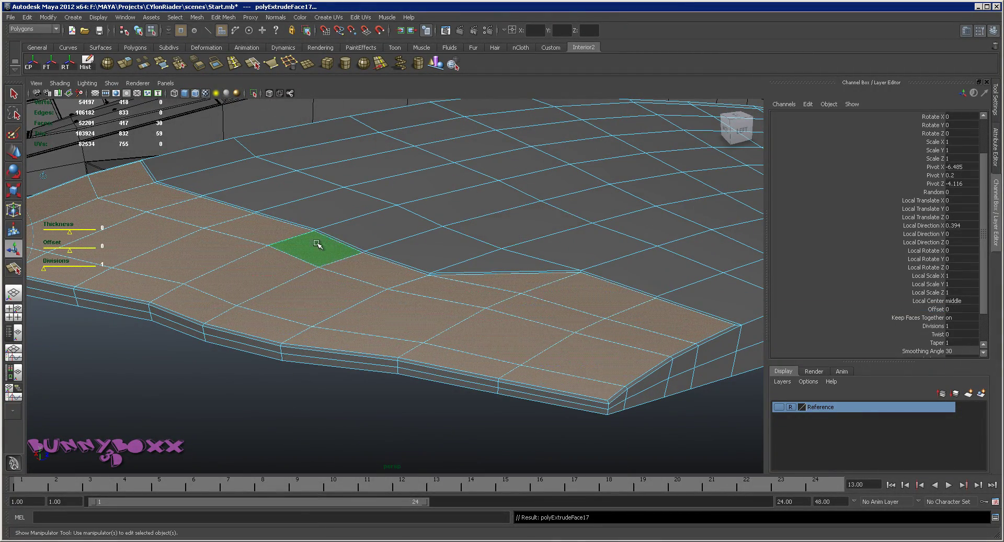
Repeat the extrusion on the strip and inset a thin border with Offset 0.1.
left_click_drag(317, 244, 149, 242, "alt")
left_click_drag(87, 232, 89, 231)
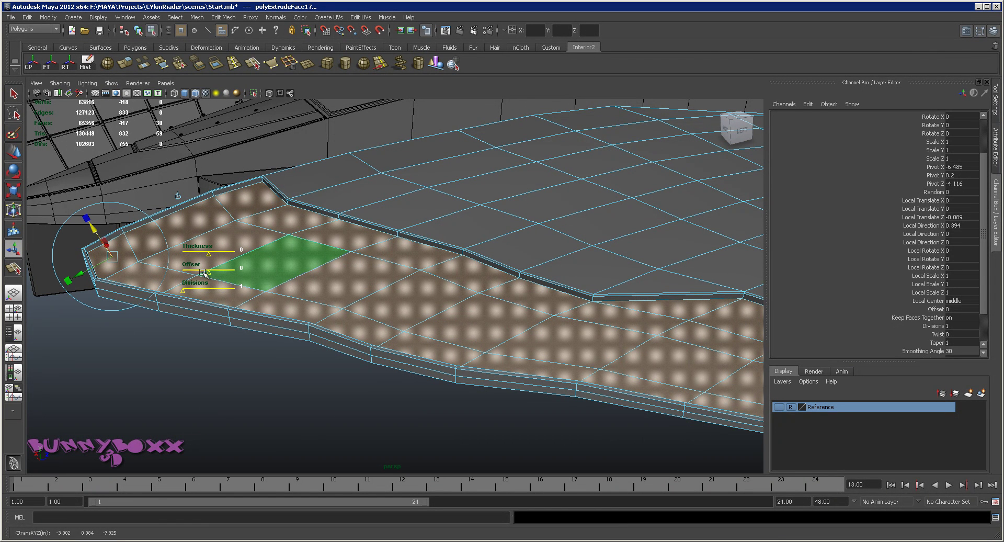
key("g")
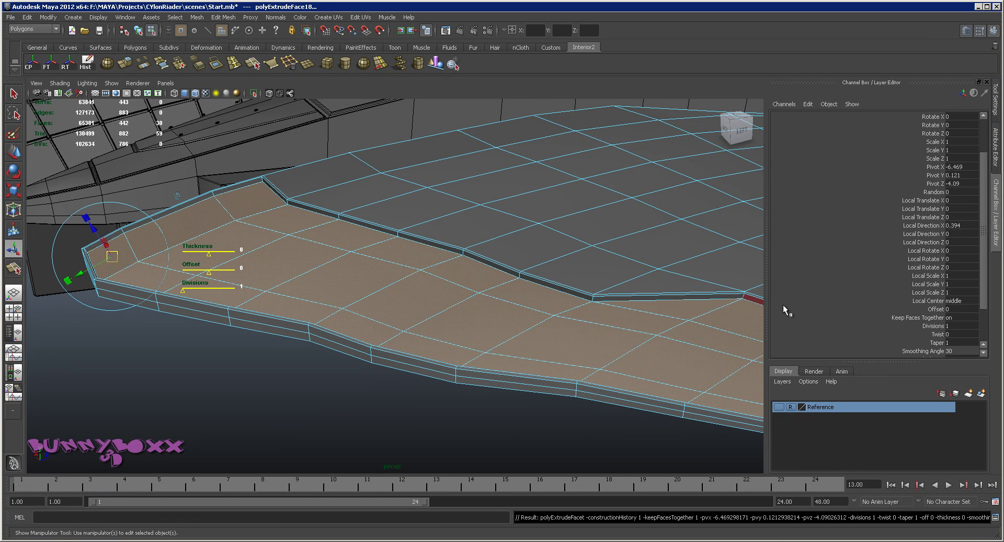
left_click(931, 308)
mouse_move(524, 275)
middle_mouse_down()
mouse_move(505, 277)
mouse_move(533, 268)
middle_mouse_up()
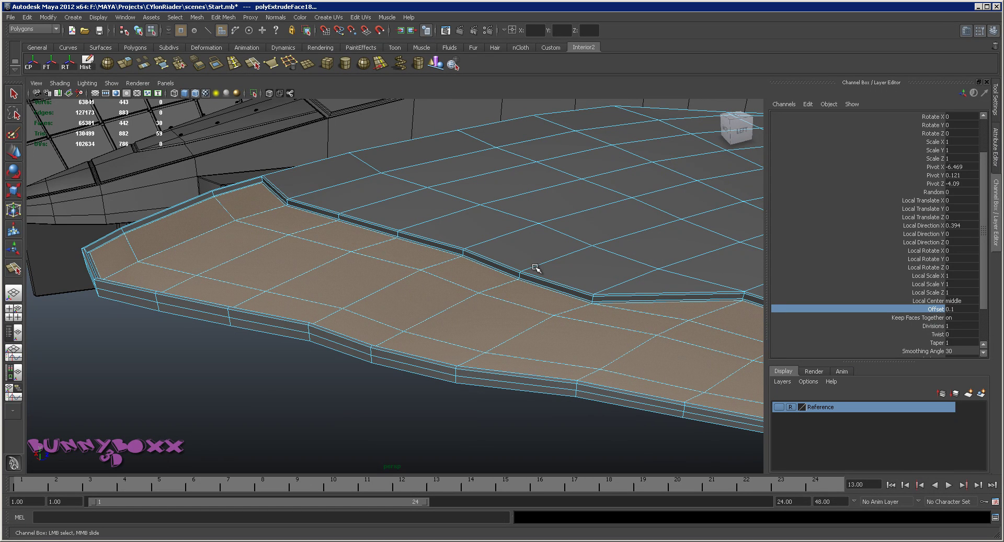
middle_click(536, 266)
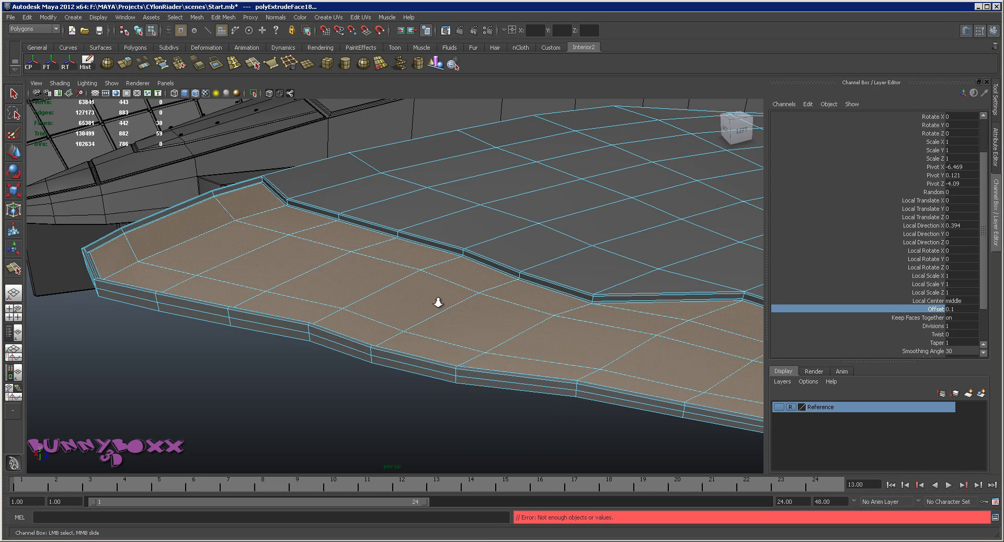
key("f")
left_click_drag(543, 297, 459, 293, "alt")
key("w")
middle_click(450, 309)
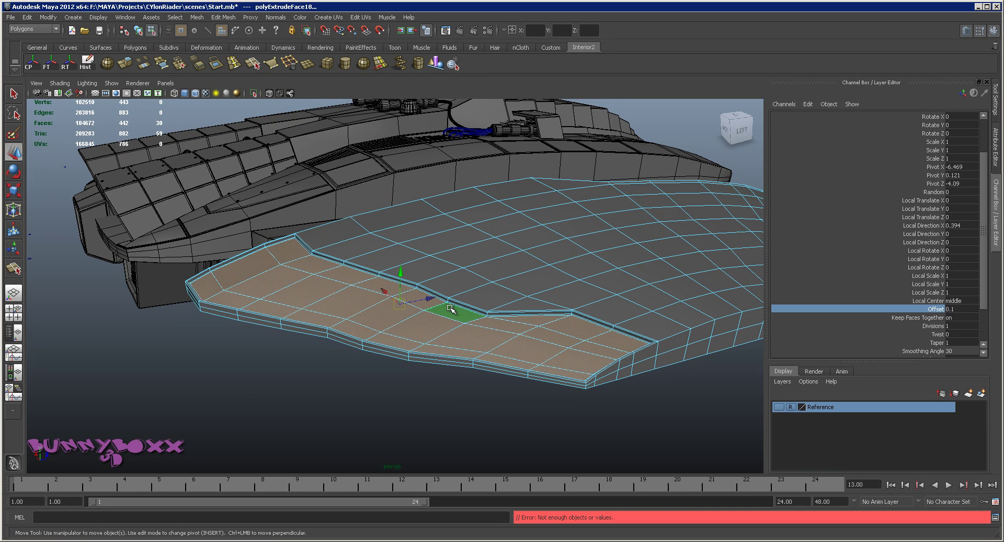
Extrude the wing-edge strip and raise it along local Z off the wing surface.
right_click_drag(441, 328, 442, 304, "shift")
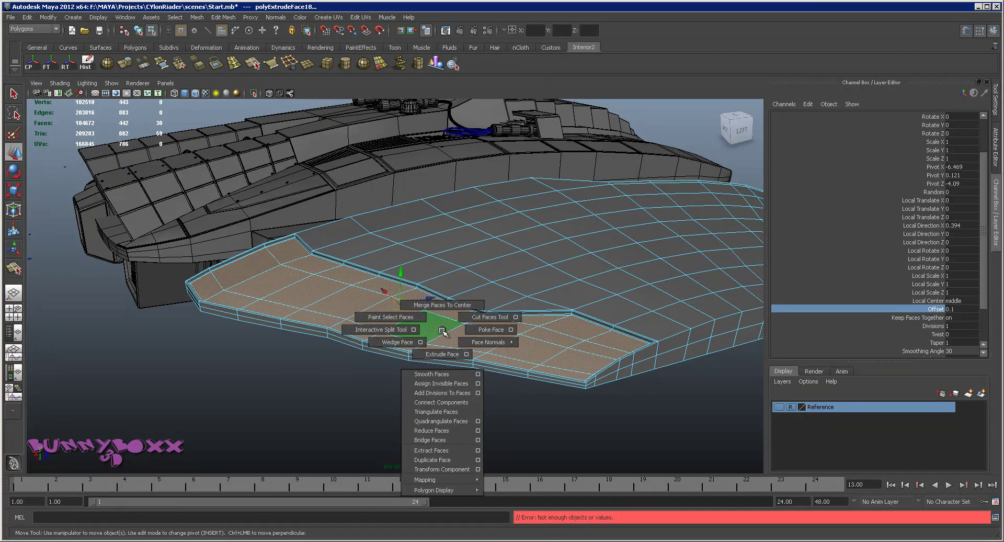
scroll(441, 328, "up", 3)
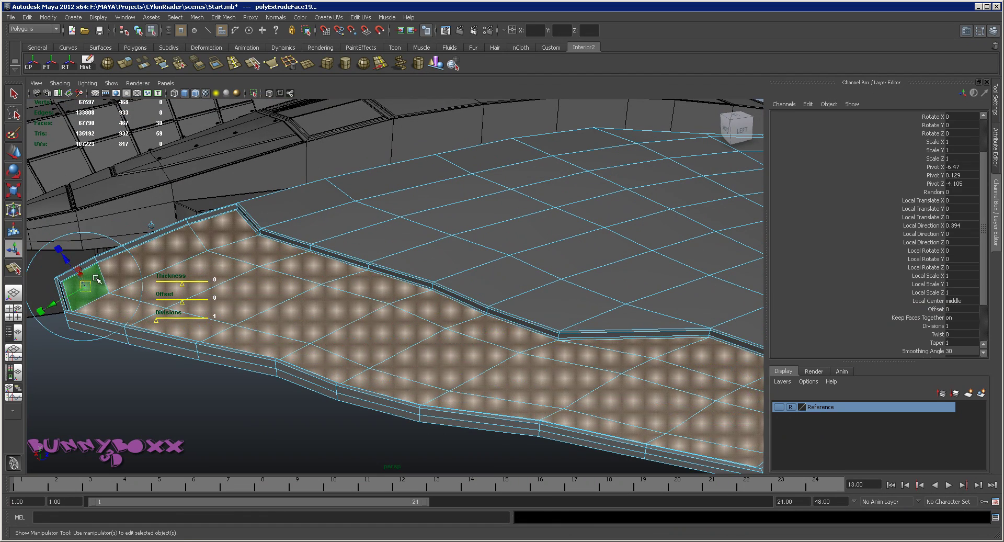
mouse_move(66, 258)
left_mouse_down()
mouse_move(455, 272)
mouse_move(333, 260)
left_mouse_up()
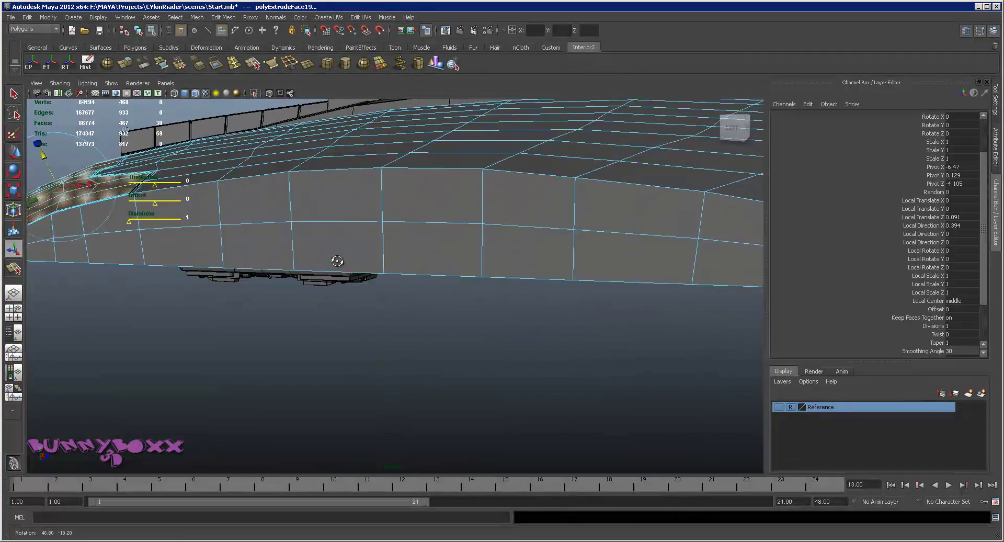
left_click_drag(38, 154, 39, 152)
left_click_drag(227, 184, 131, 212, "alt")
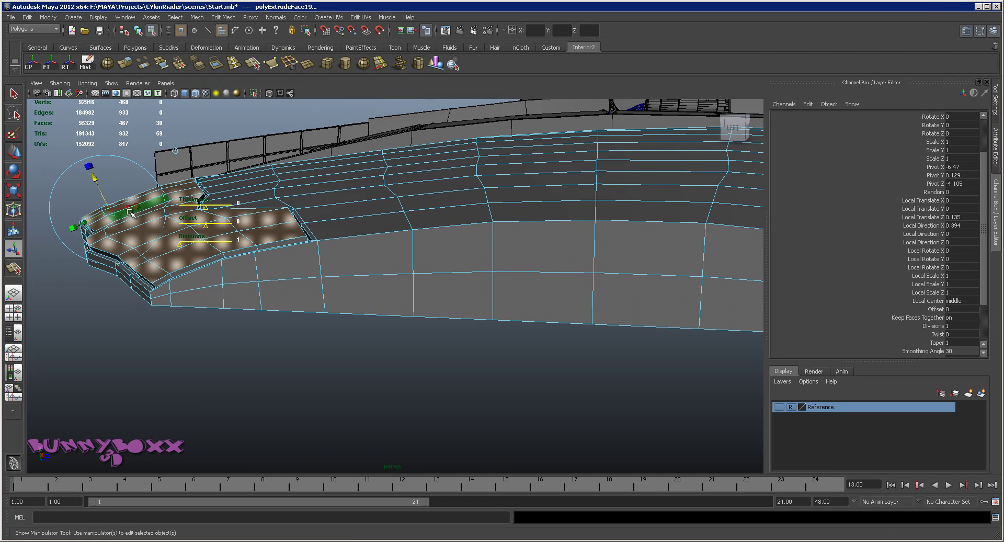
left_click_drag(95, 180, 95, 180)
left_click_drag(94, 180, 95, 182)
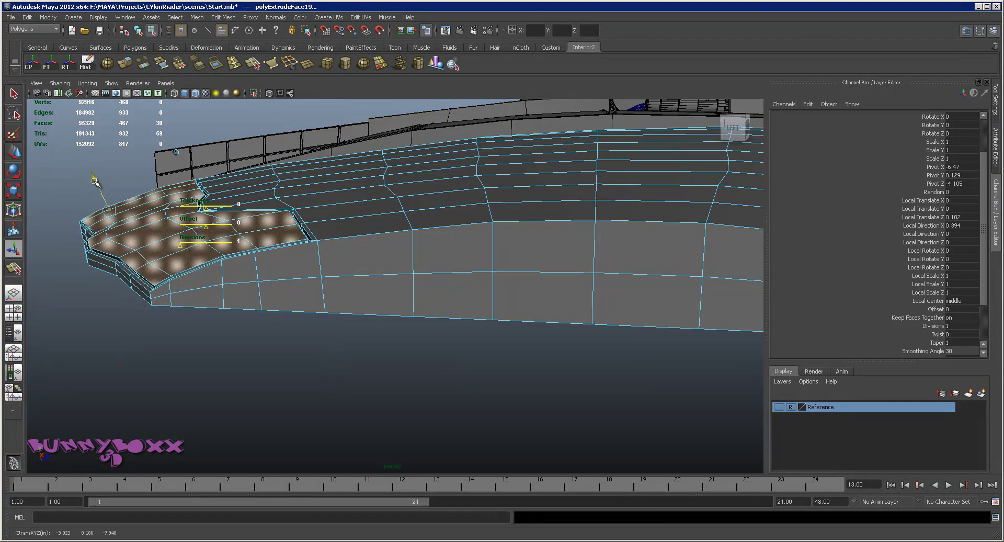
Undo a negative offset trial and lower the extruded faces to deepen the step.
left_click(936, 309)
mouse_move(588, 227)
middle_mouse_down()
mouse_move(572, 221)
mouse_move(575, 211)
middle_mouse_up()
key("ctrl+z")
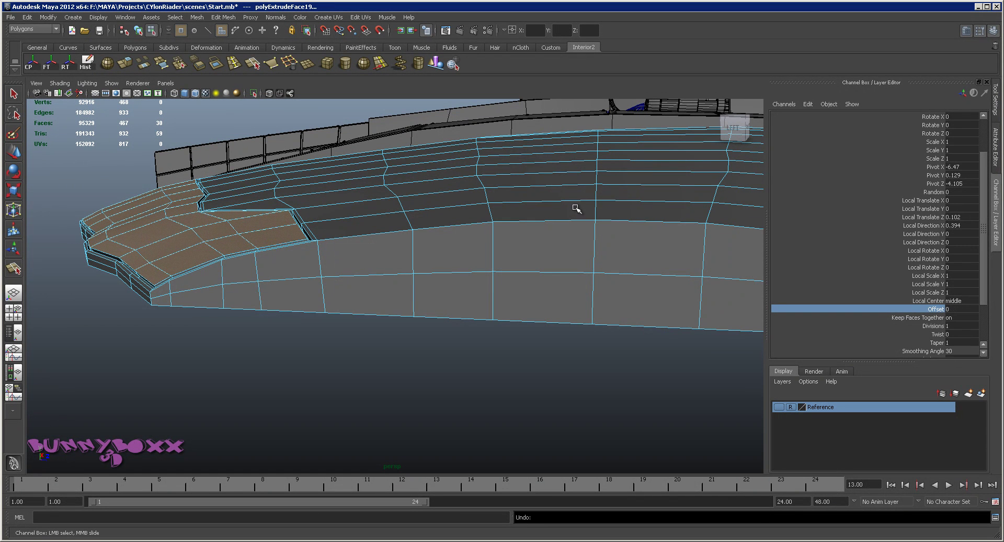
key("f")
key("w")
left_click_drag(243, 198, 280, 234)
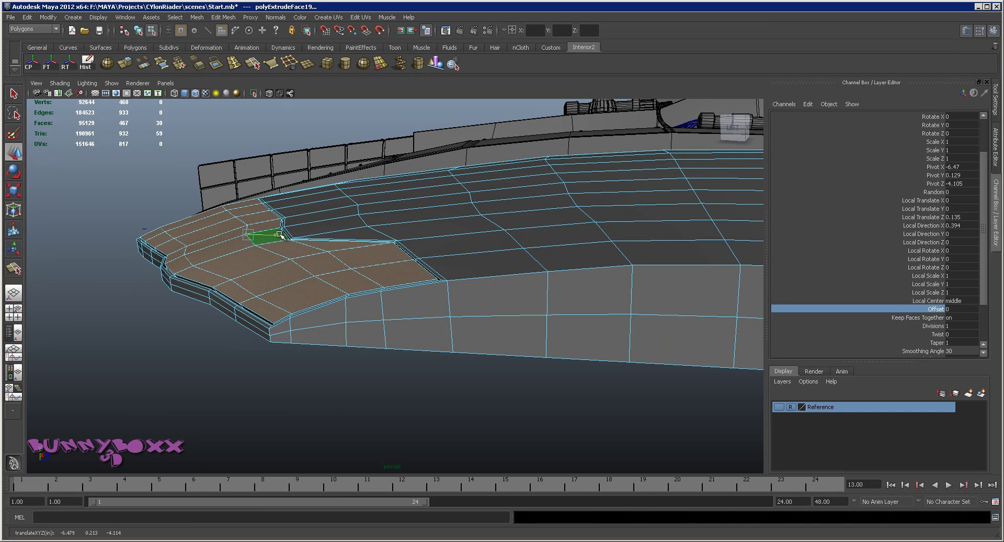
Extrude the faces again and inset the new extrusion with Offset 0.08.
key("ctrl+e")
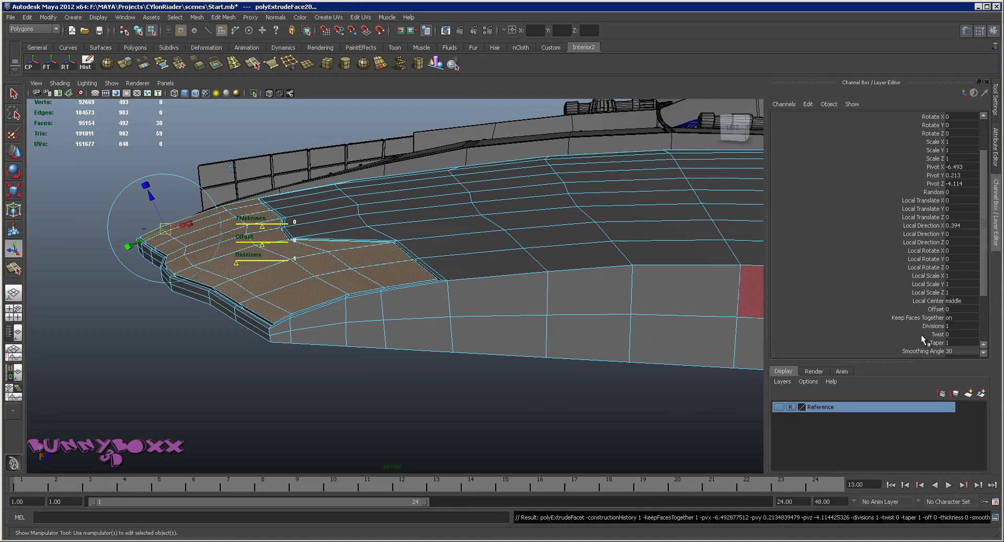
left_click(936, 309)
middle_click_drag(674, 308, 513, 275)
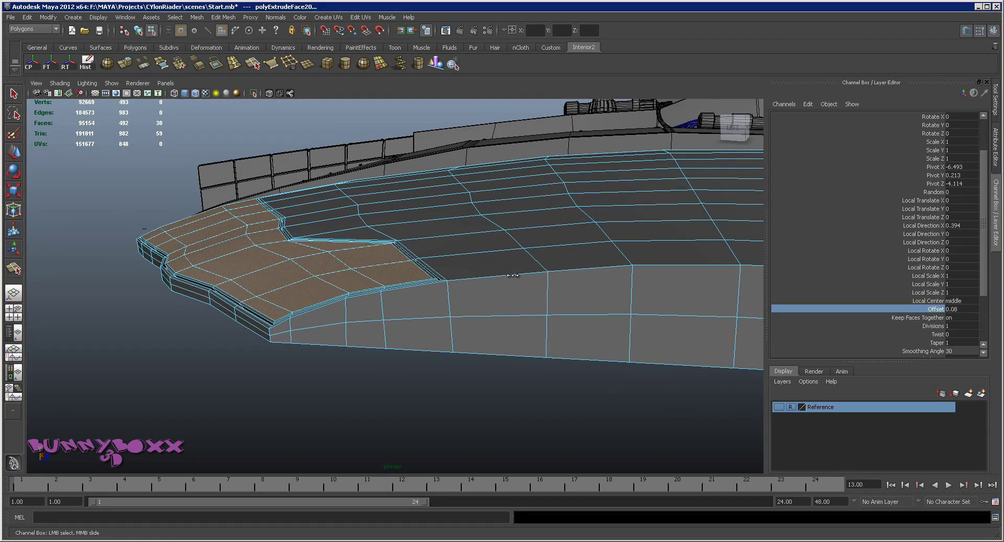
mouse_move(512, 276)
left_mouse_down("alt")
mouse_move(489, 285)
mouse_move(518, 286)
left_mouse_up("alt")
scroll(889, 303, "down", 3)
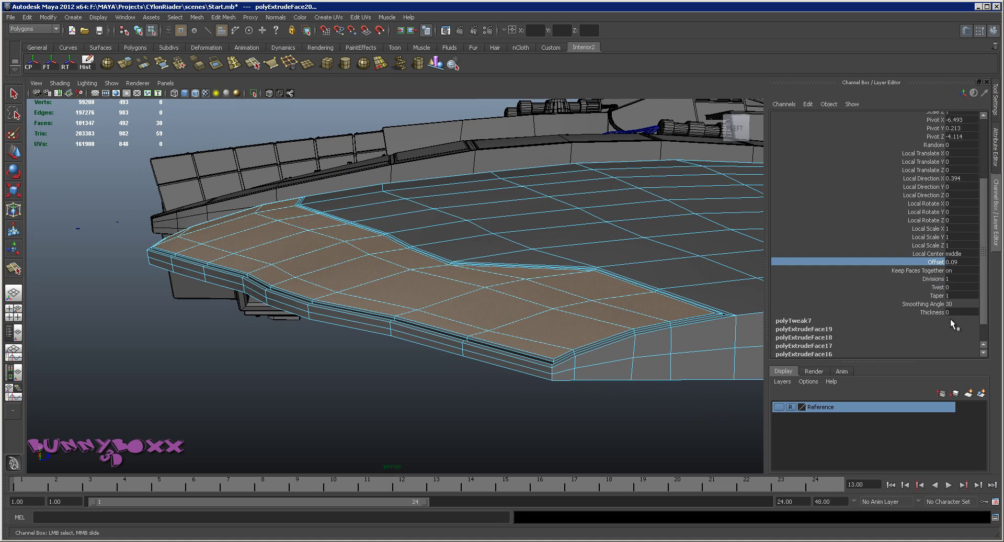
scroll(941, 298, "down", 1)
Give the extrusion Thickness 0.04, reduce Offset to about 0.05, and return to Object mode.
left_click(933, 289)
middle_click_drag(471, 269, 470, 263)
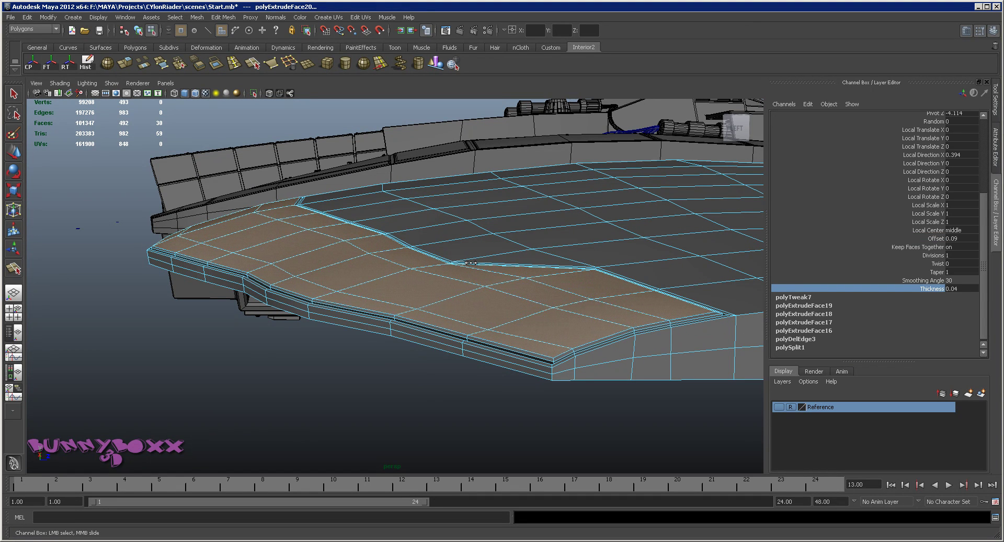
left_click(938, 239)
middle_click_drag(635, 277, 631, 272)
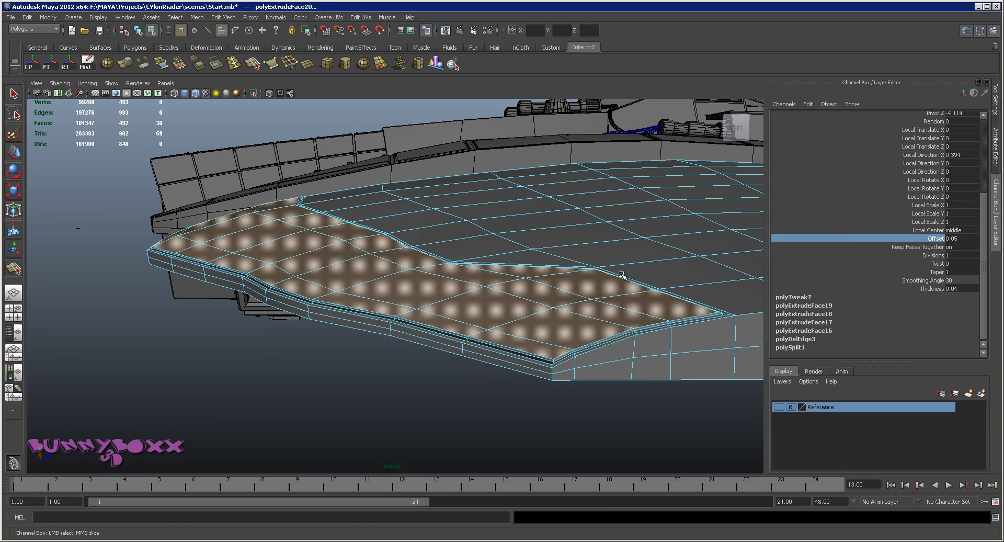
right_click_drag(561, 309, 586, 294)
left_click(463, 397)
mouse_move(464, 397)
left_mouse_down("alt")
mouse_move(502, 329)
mouse_move(530, 361)
mouse_move(415, 347)
mouse_move(406, 333)
mouse_move(448, 334)
left_mouse_up("alt")
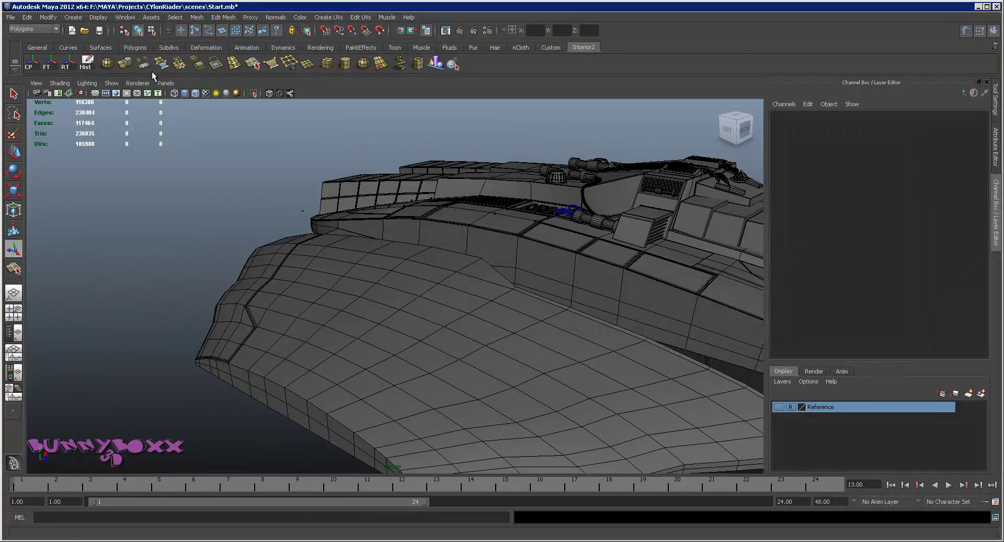
Turn off wireframe on shaded and select the WingRight mesh in close view.
left_click(197, 94)
mouse_move(292, 271)
left_mouse_down("alt")
mouse_move(358, 263)
mouse_move(451, 277)
mouse_move(542, 269)
mouse_move(437, 253)
mouse_move(510, 286)
left_mouse_up("alt")
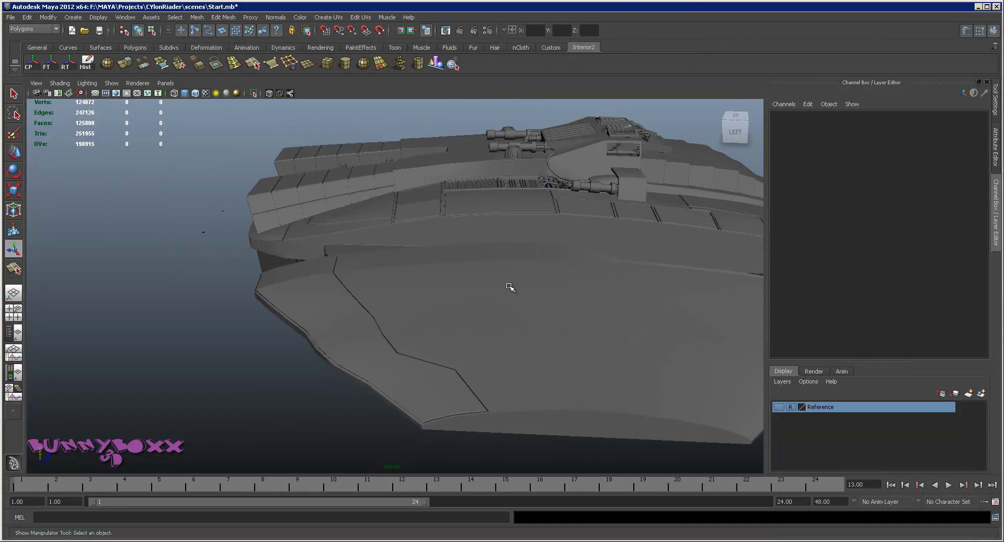
right_click_drag(509, 287, 205, 293, "alt")
mouse_move(206, 293)
left_mouse_down("alt")
mouse_move(482, 327)
mouse_move(385, 278)
mouse_move(284, 271)
left_mouse_up("alt")
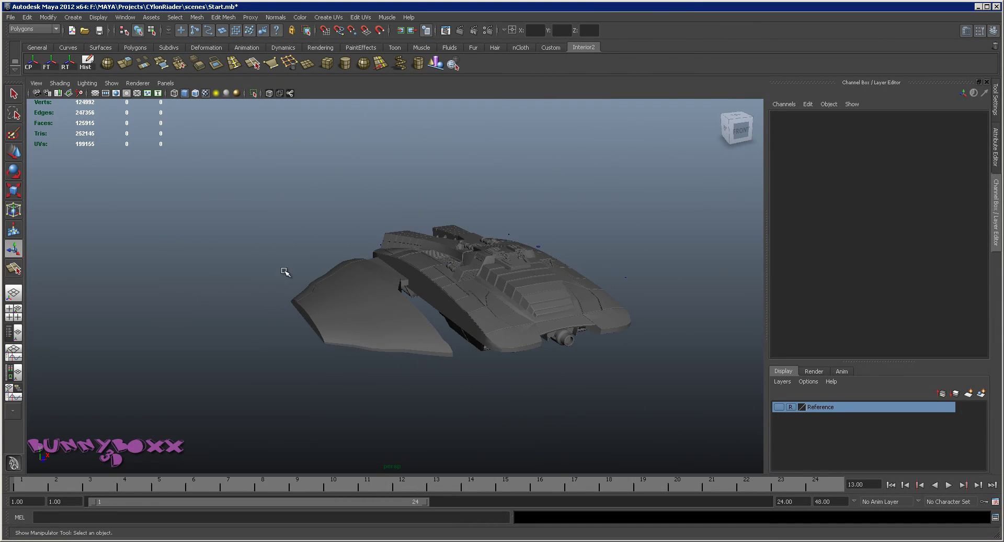
right_click_drag(284, 272, 502, 296, "alt")
left_click_drag(502, 295, 600, 305, "alt")
left_click(406, 325)
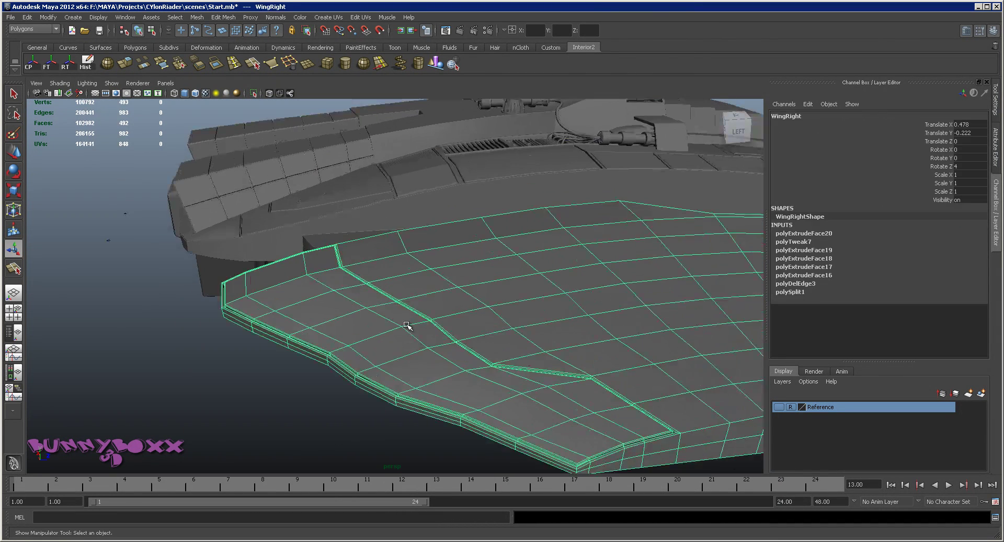
scroll(406, 325, "up", 3)
scroll(386, 327, "up", 2)
Switch the wing to Edge mode and frame the inset's corner from above.
right_click_drag(351, 339, 351, 304)
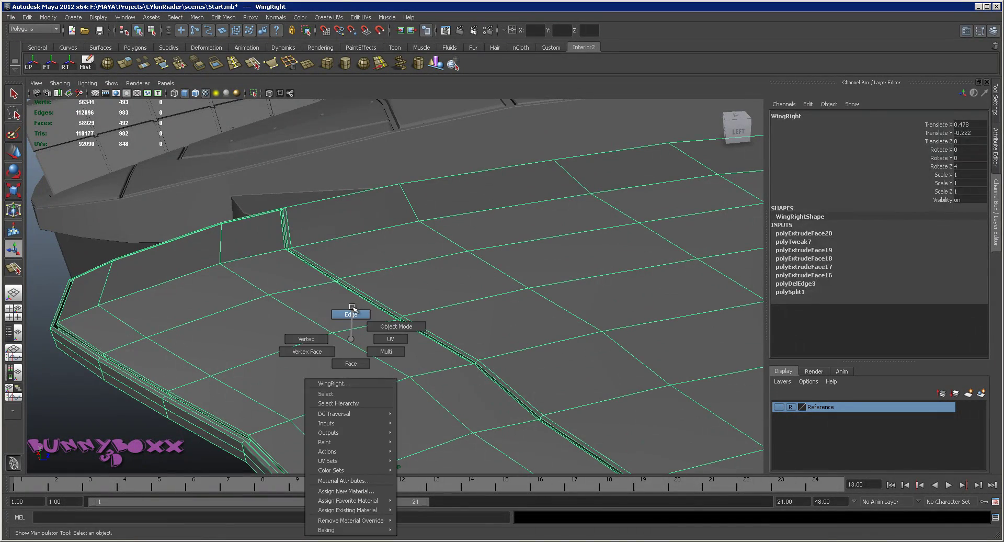
left_click(347, 287)
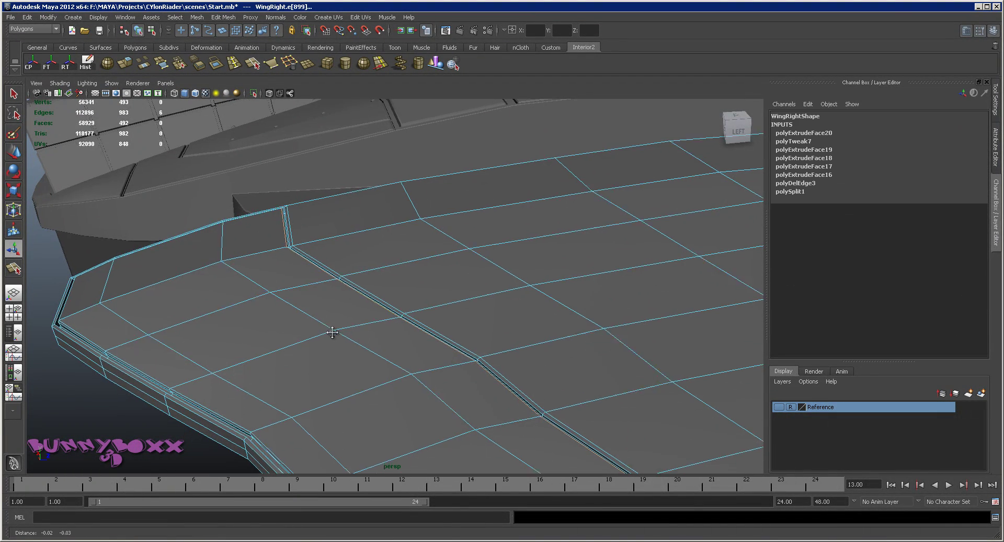
scroll(446, 341, "down", 2)
mouse_move(446, 341)
left_mouse_down("alt")
mouse_move(464, 320)
mouse_move(523, 329)
left_mouse_up("alt")
scroll(443, 331, "up", 3)
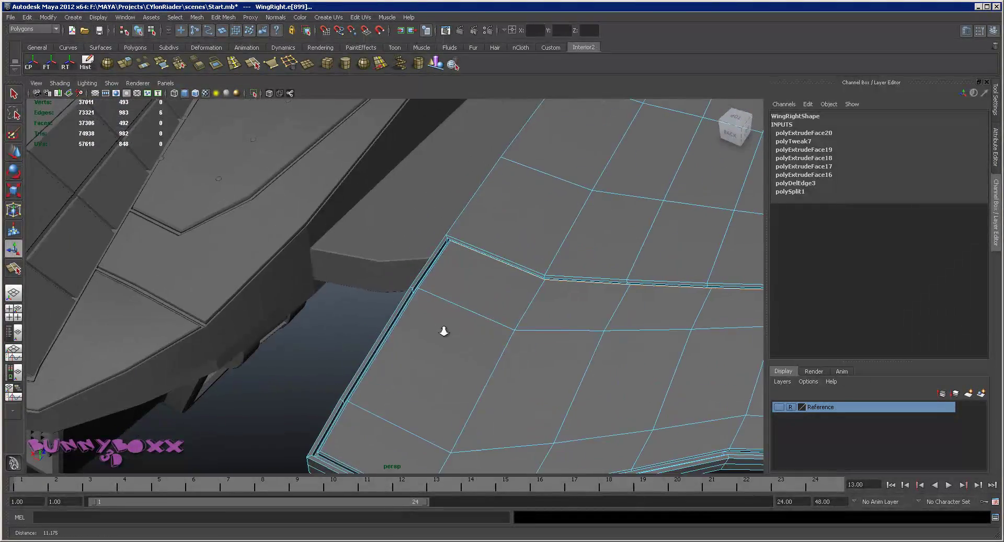
scroll(443, 331, "up", 2)
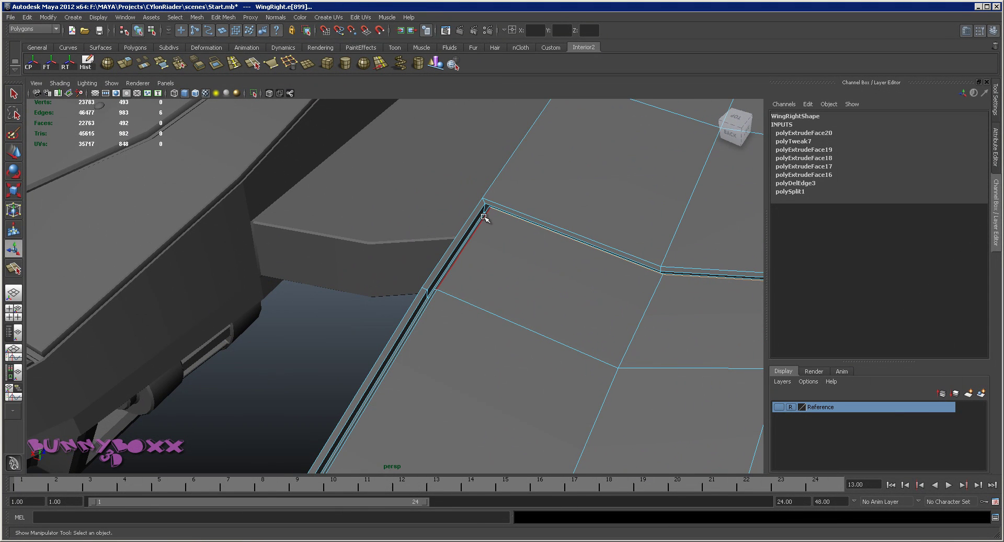
middle_click_drag(484, 217, 461, 235, "alt")
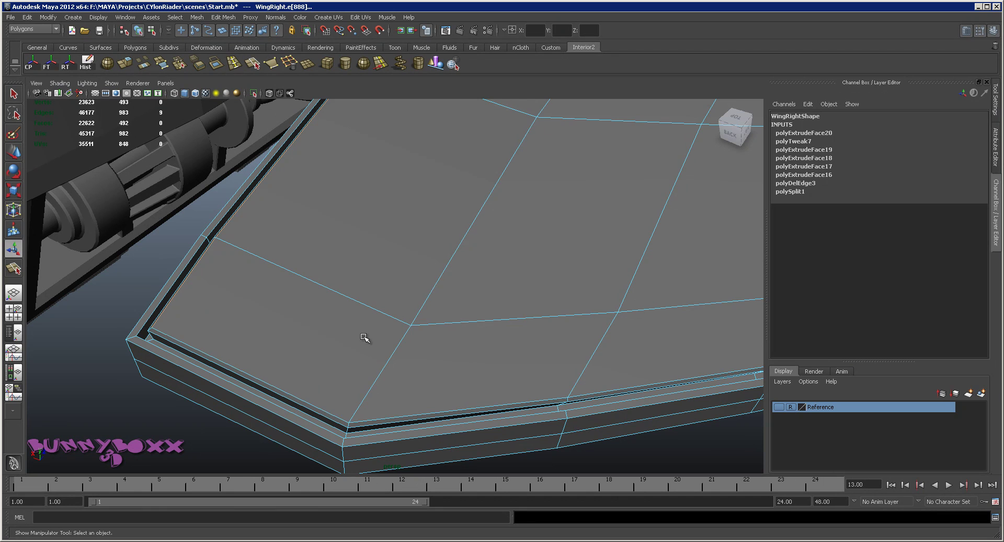
key("ctrl+z")
key("ctrl+z")
key("ctrl+z")
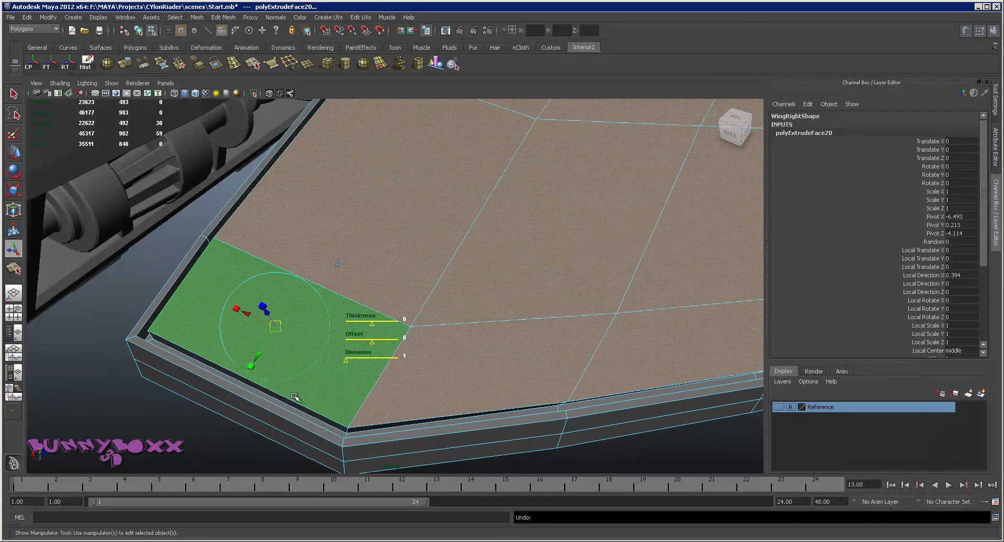
Select the inner edge along the bottom of the recessed inset.
right_click_drag(296, 366, 292, 380)
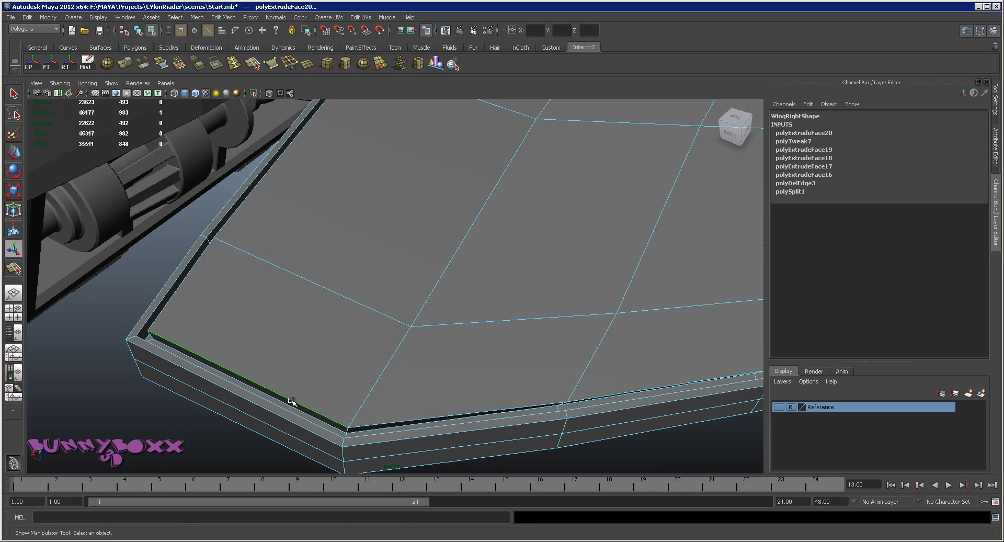
left_click(291, 401)
scroll(567, 291, "down", 5)
left_click_drag(567, 292, 458, 266, "alt")
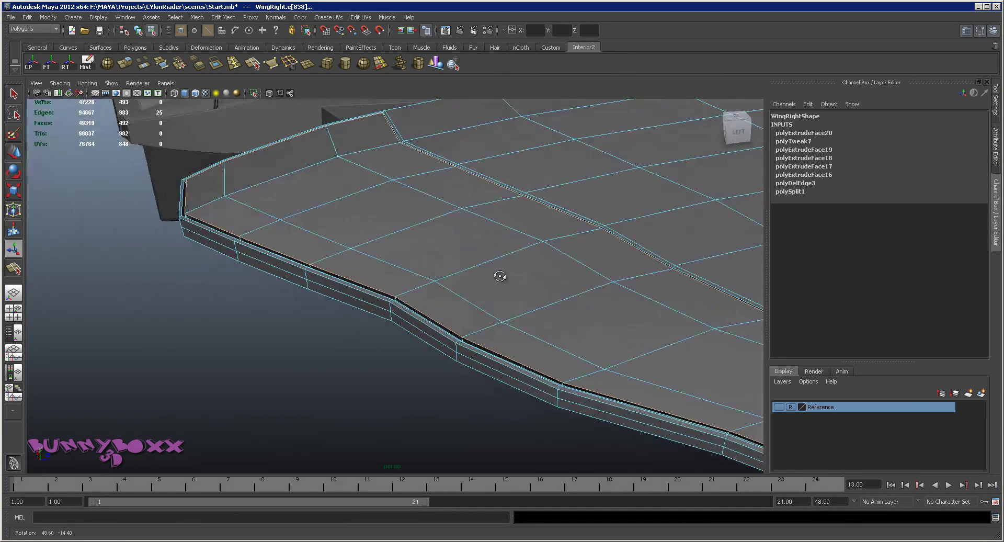
right_click_drag(437, 269, 496, 278, "shift")
Narrow the bevel offset, then undo back to the unbevelled inset edges.
left_click(943, 150)
middle_click_drag(622, 304, 602, 306)
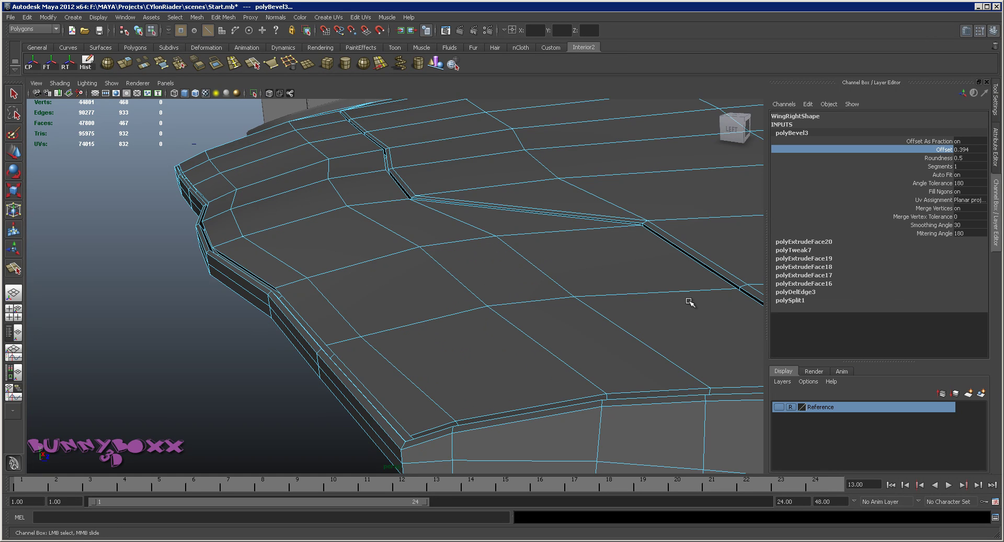
left_click(99, 29)
key("q")
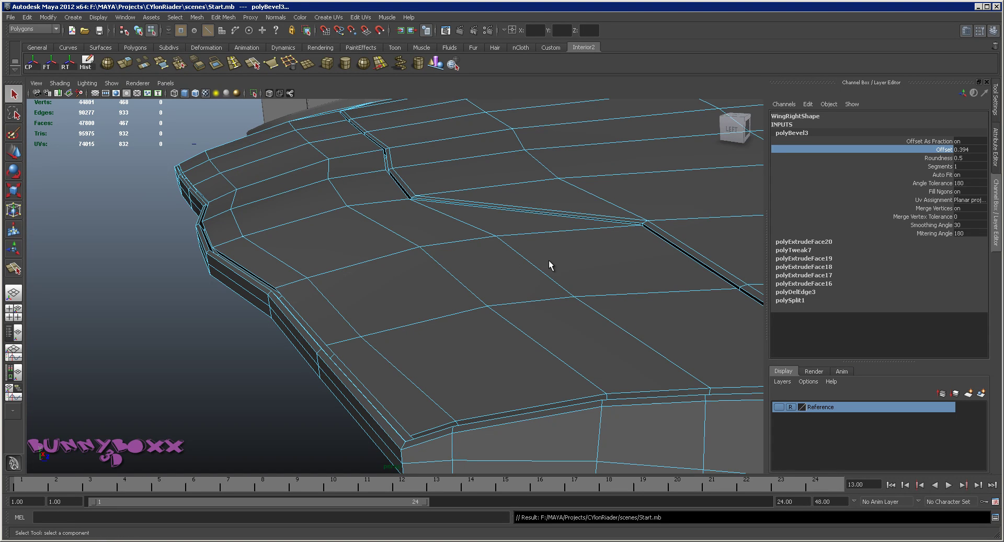
key("ctrl+z")
mouse_move(540, 325)
left_mouse_down("alt")
mouse_move(566, 310)
mouse_move(553, 310)
left_mouse_up("alt")
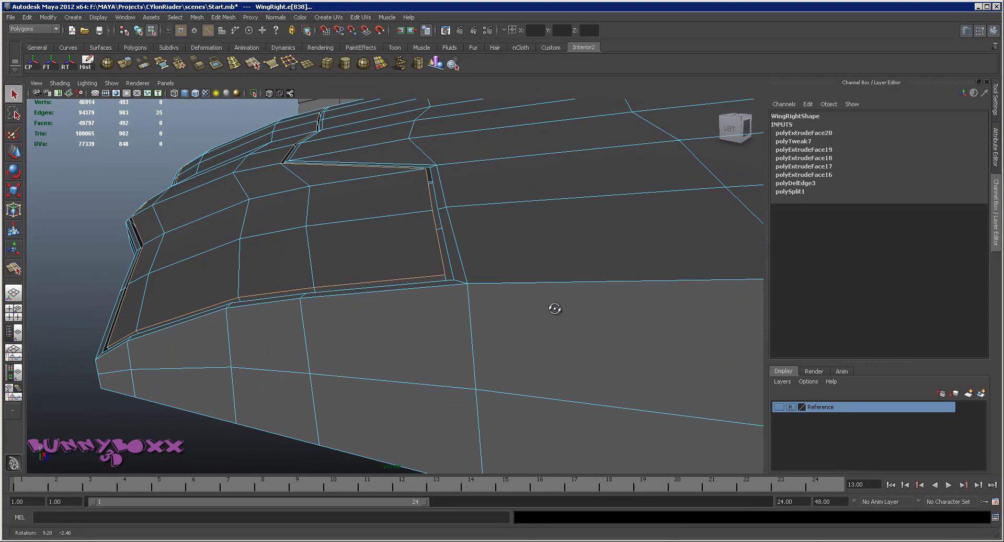
Bevel the selected edges, drop the offset to 0, and undo the bevel.
right_click_drag(383, 229, 426, 228, "shift")
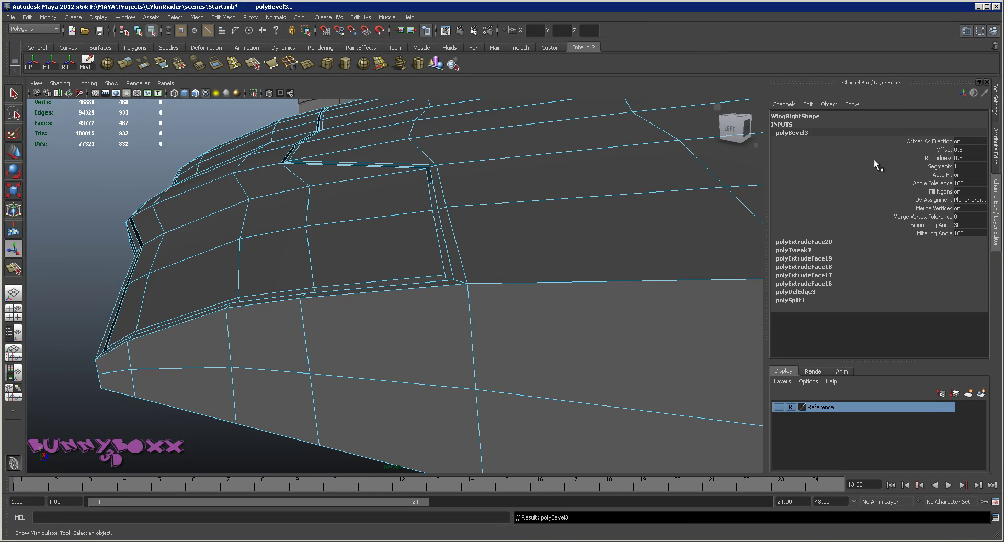
left_click(939, 150)
middle_click_drag(705, 208, 640, 218)
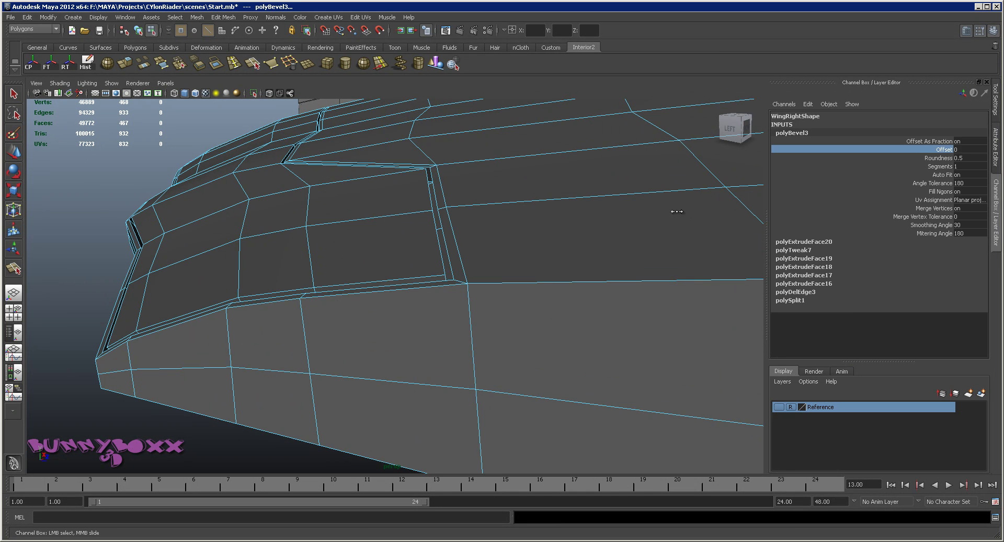
key("ctrl+z")
key("ctrl+z")
key("ctrl+z")
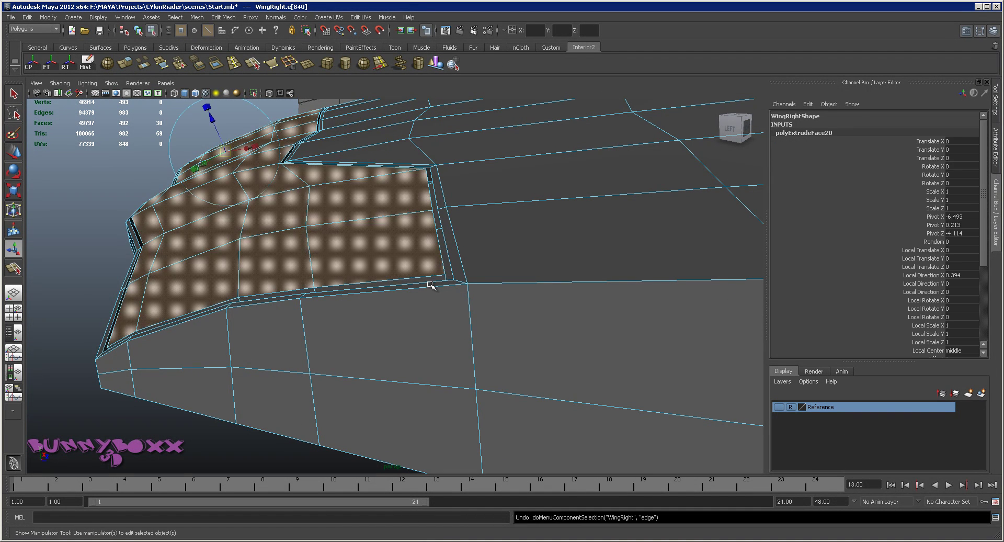
key("ctrl+z")
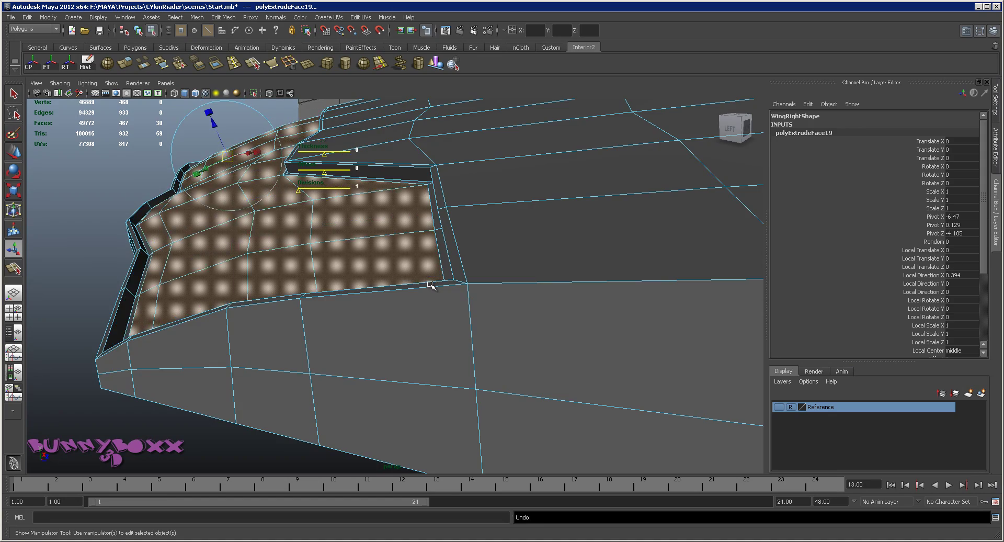
Set the armour faces' extrusion Thickness to 0.24 in the Channel Box.
mouse_move(457, 265)
left_mouse_down("alt")
mouse_move(472, 266)
mouse_move(464, 267)
left_mouse_up("alt")
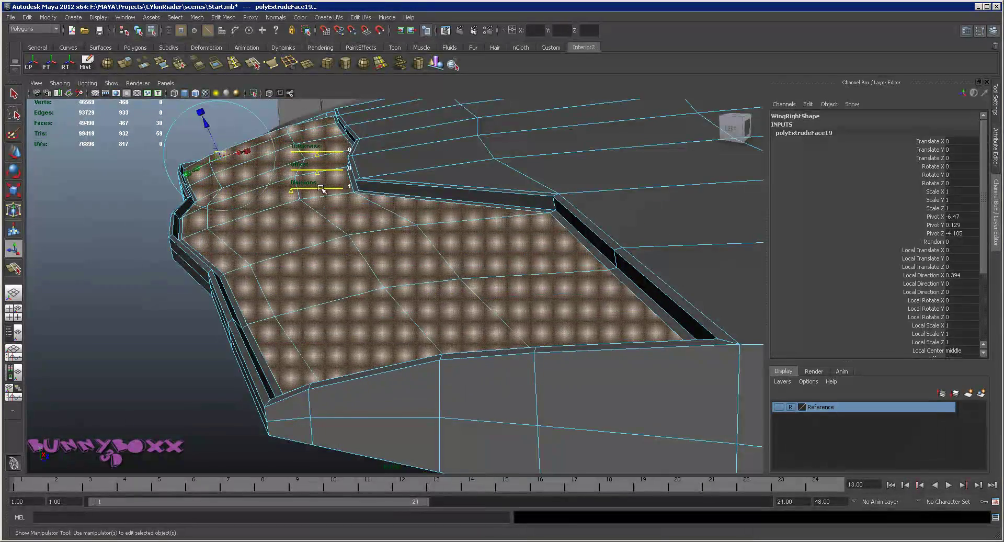
left_click_drag(316, 153, 329, 161)
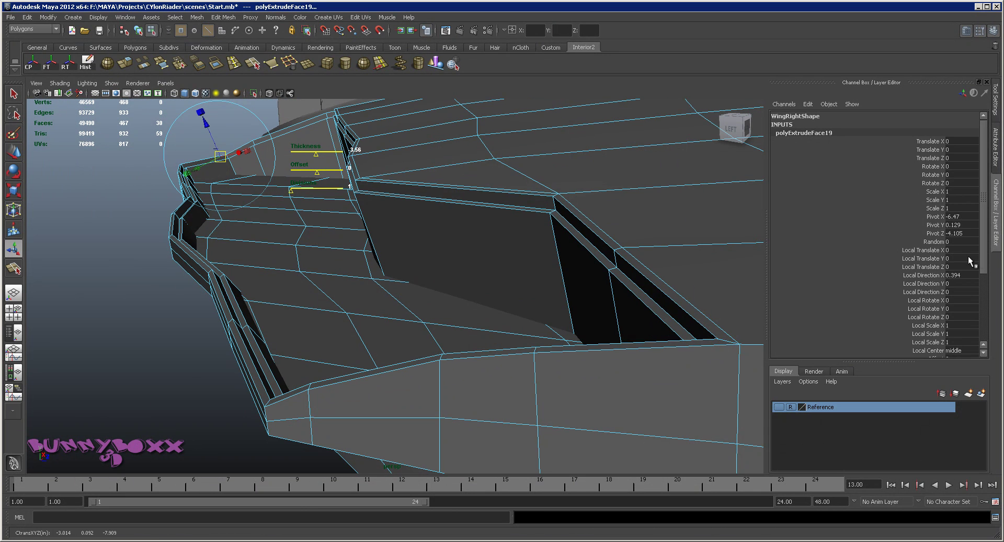
scroll(962, 287, "down", 4)
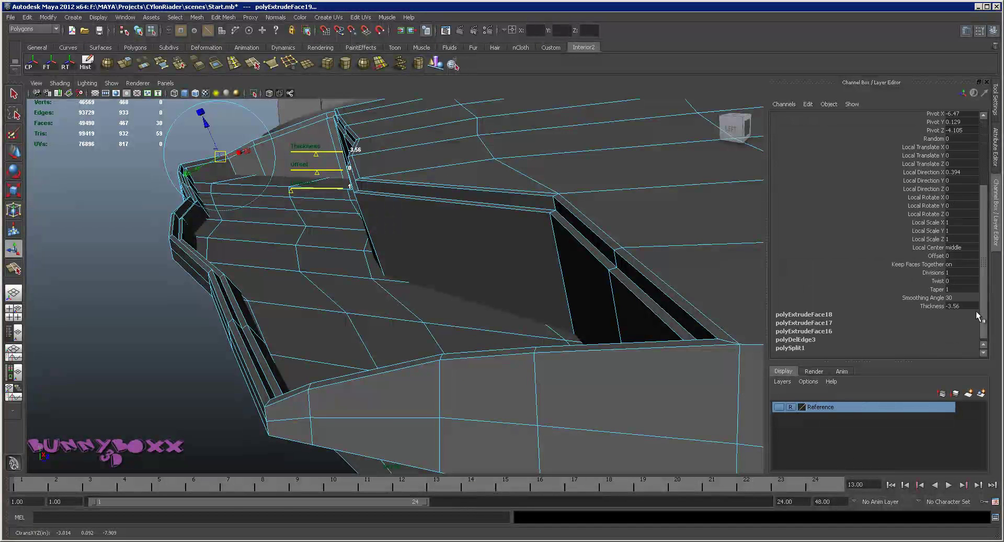
left_click(935, 304)
middle_click_drag(545, 289, 813, 256)
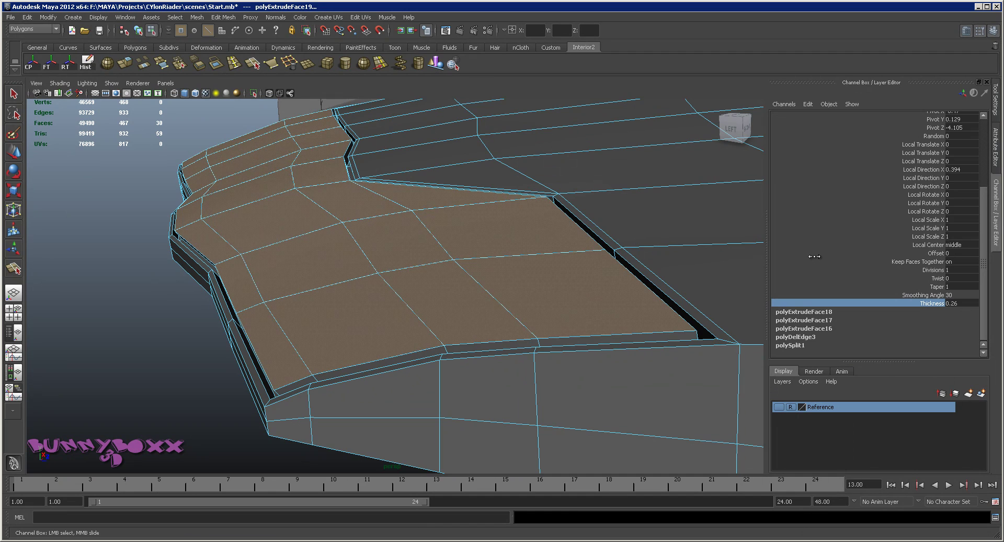
middle_click_drag(814, 256, 813, 257)
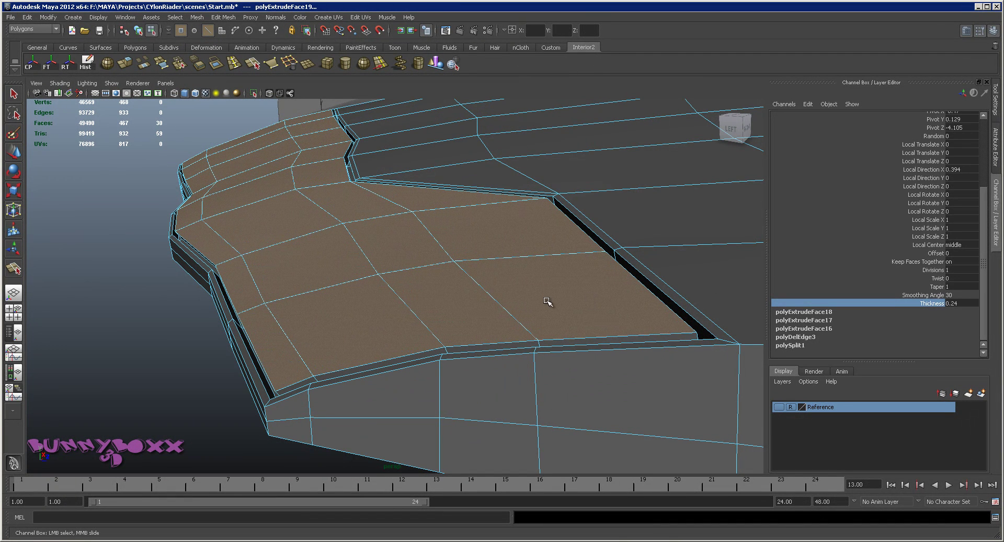
Convert the wing's face selection to edges and refine which edges are selected.
right_click(517, 296)
right_click(517, 295, "shift")
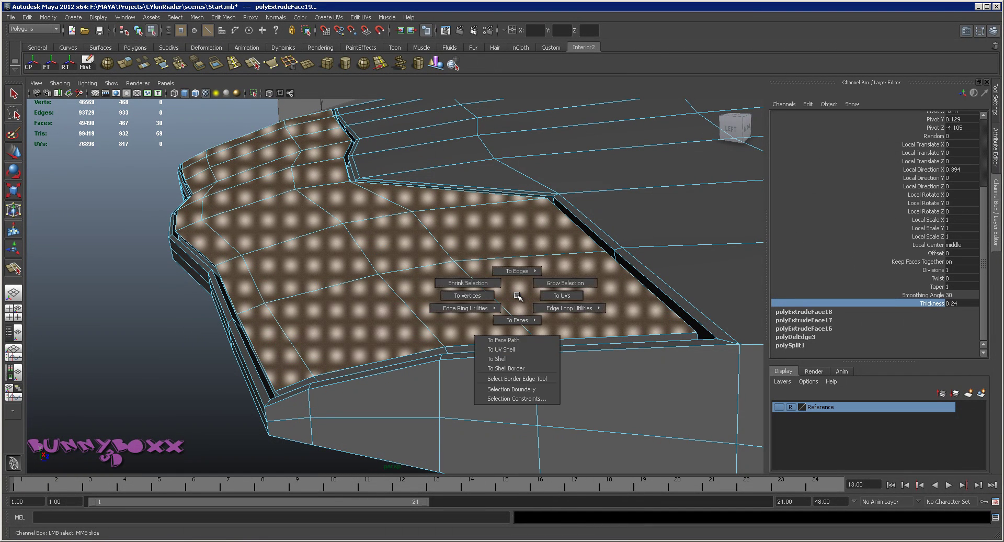
right_click(517, 295, "shift")
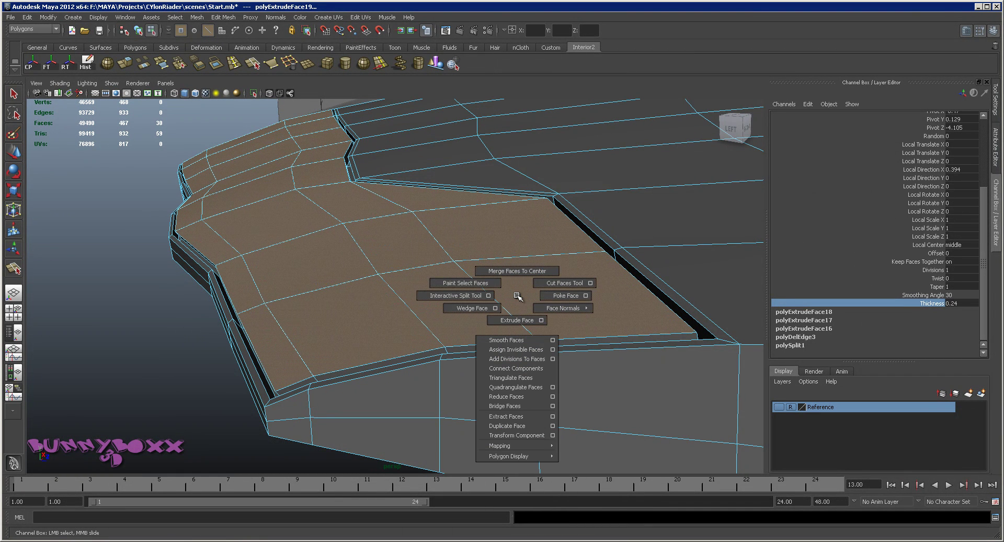
right_click_drag(517, 296, 523, 261, "ctrl")
key("f")
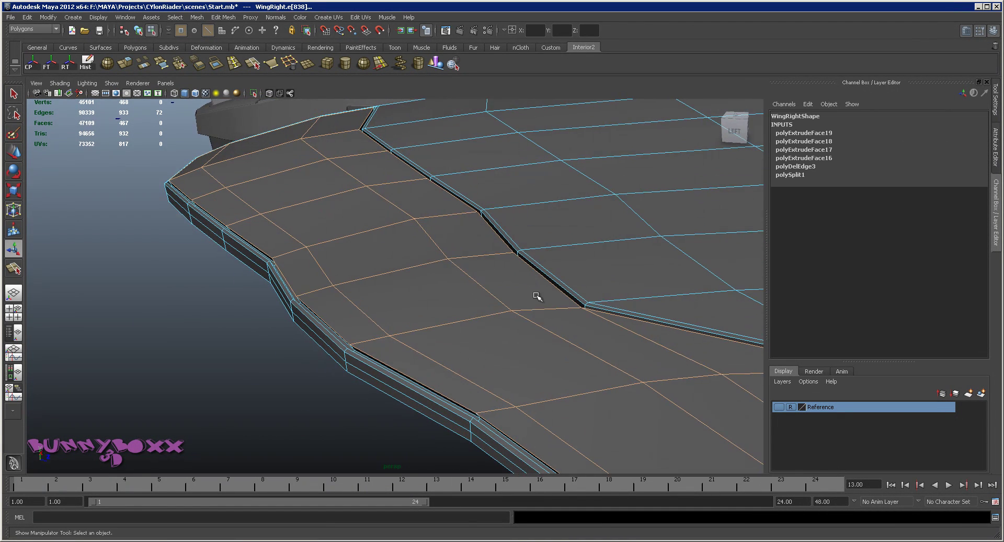
left_click(539, 310, "ctrl")
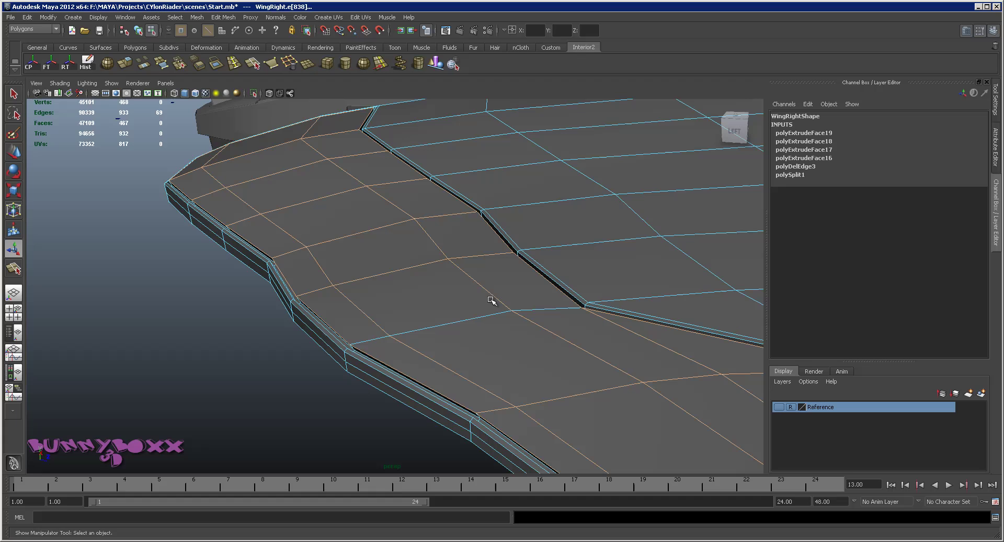
left_click(405, 267, "shift")
mouse_move(433, 277)
left_mouse_down("alt")
mouse_move(503, 297)
mouse_move(562, 293)
mouse_move(465, 279)
left_mouse_up("alt")
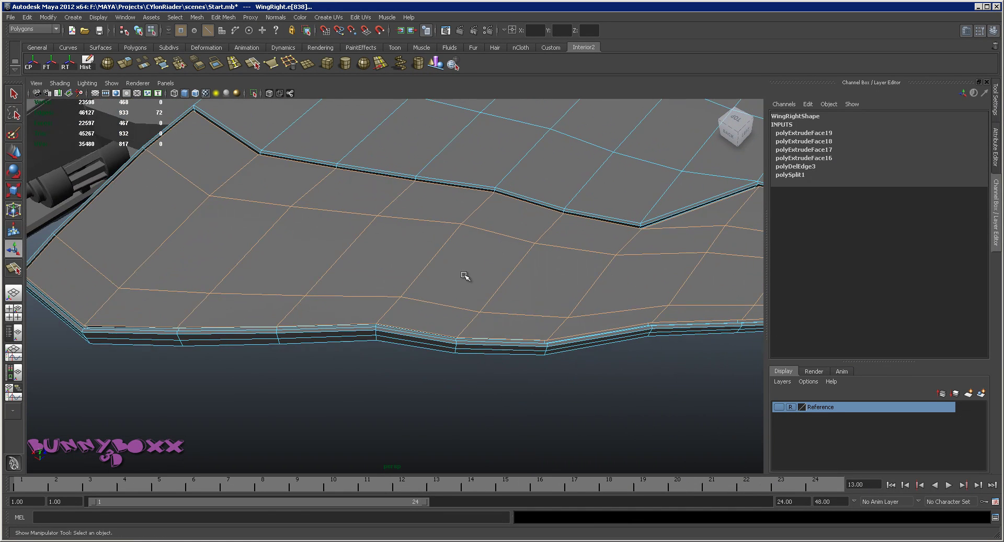
scroll(382, 233, "down", 5)
scroll(377, 217, "up", 10)
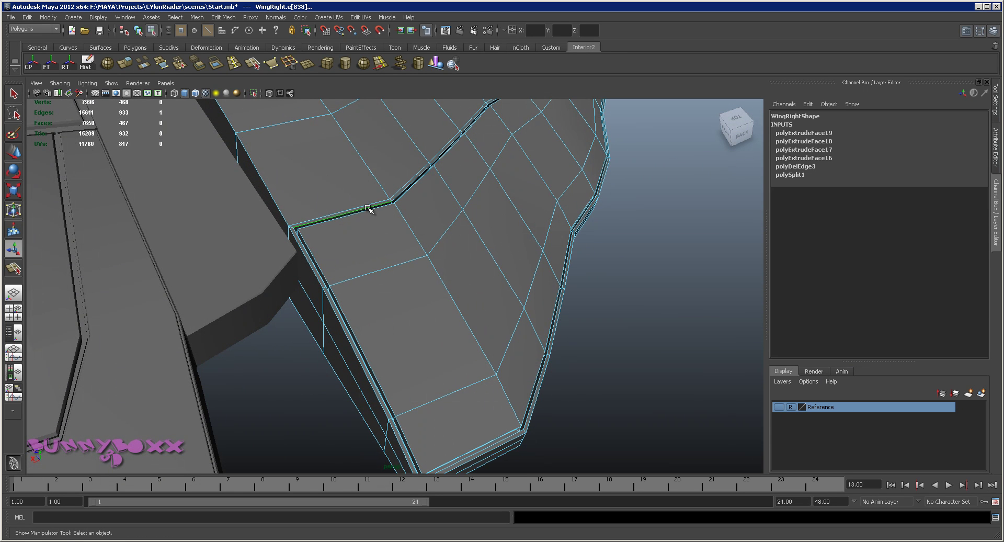
left_click(368, 207)
Undo repeatedly back past the armour face extrusions.
key("ctrl+z")
key("ctrl+z")
key("ctrl+z")
key("ctrl+z")
key("ctrl+z")
key("ctrl+z")
key("ctrl+z")
key("ctrl+z")
key("ctrl+z")
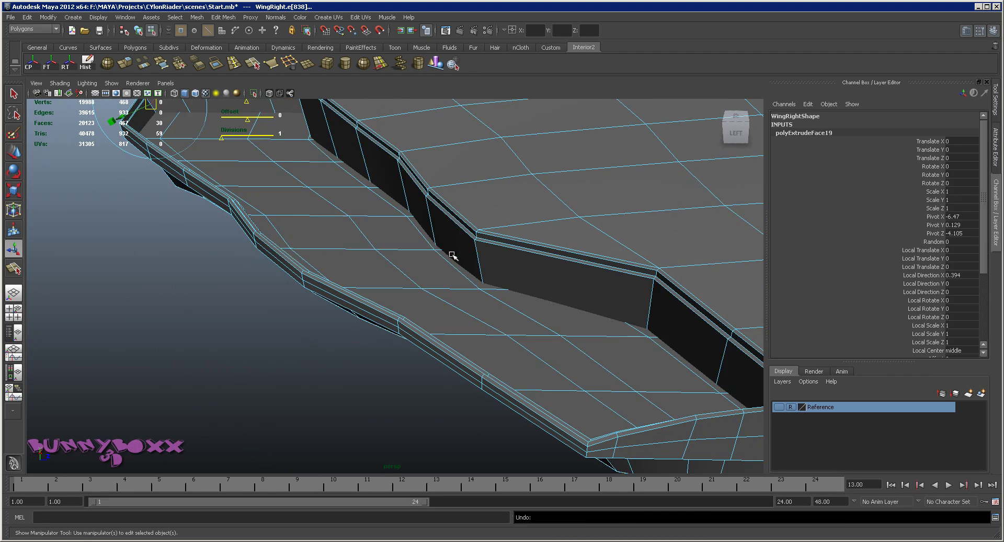
key("ctrl+z")
key("ctrl+z")
key("ctrl+z")
key("ctrl+z")
key("ctrl+z")
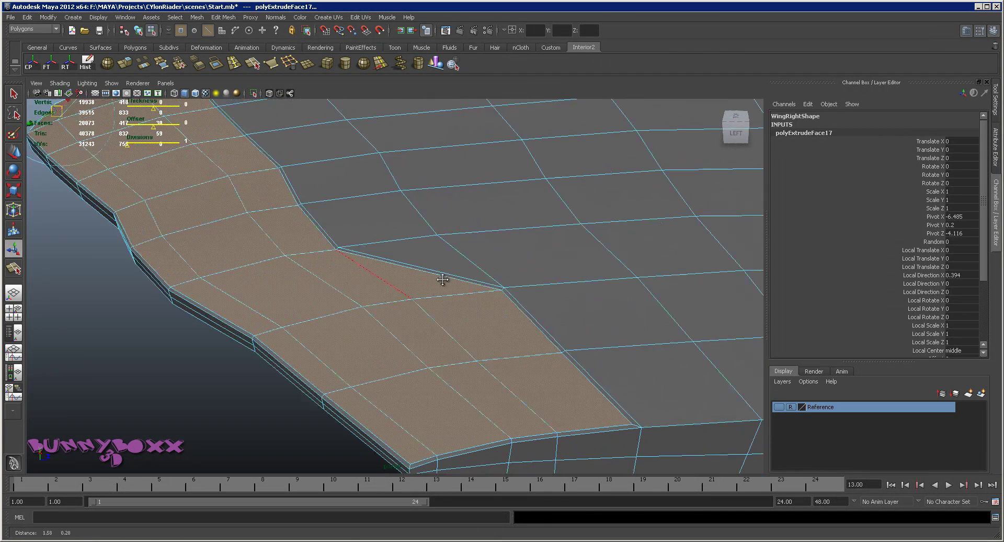
key("ctrl+z")
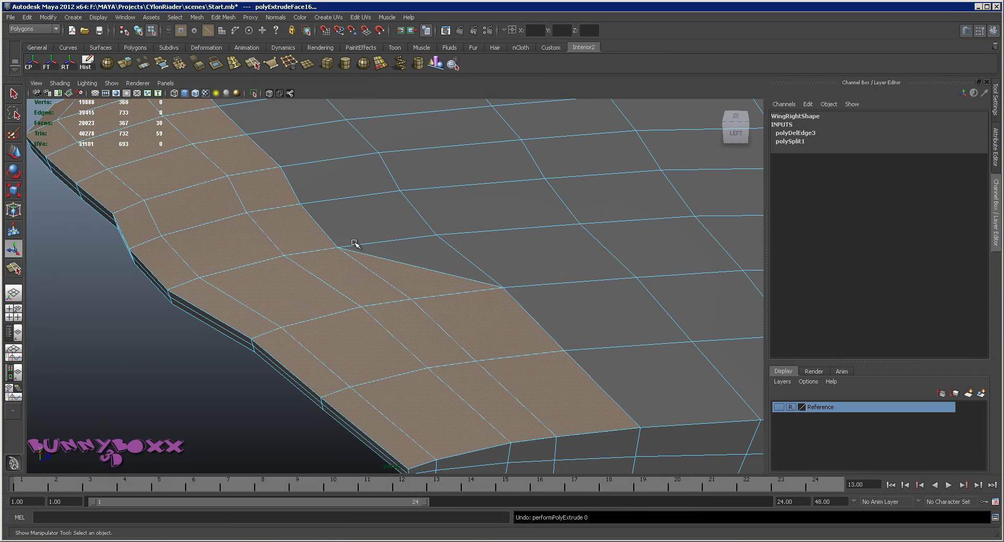
right_click_drag(354, 262, 348, 308)
key("ctrl+z")
key("ctrl+z")
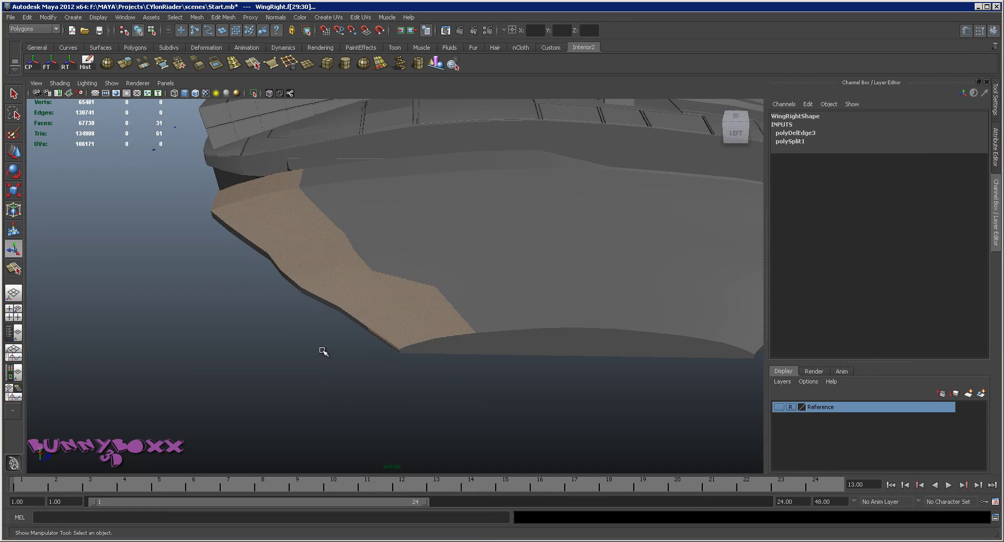
key("ctrl+z")
key("ctrl+z")
key("ctrl+z")
key("ctrl+z")
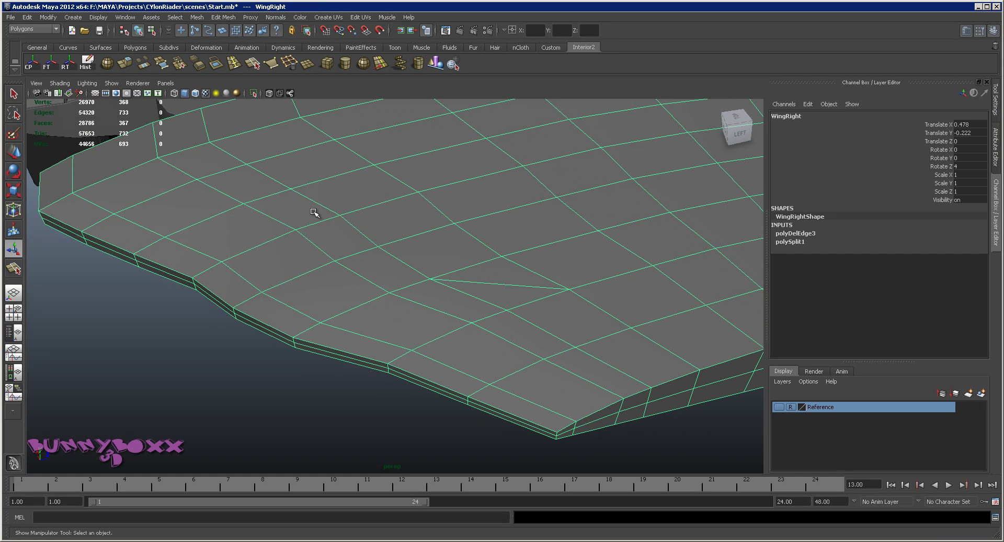
Undo via the Edit menu until the deleted edge loop returns, then go back to object mode.
left_click(34, 17)
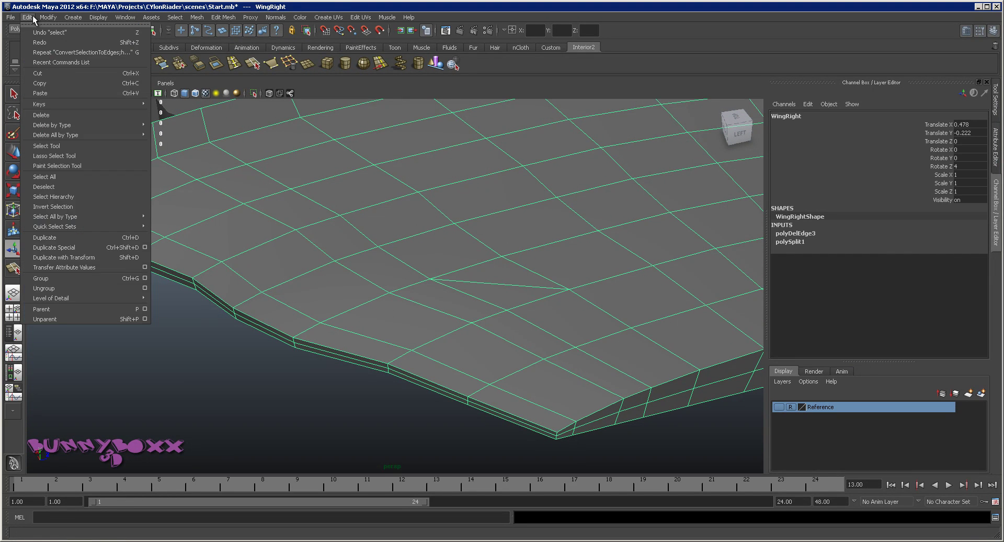
left_click(40, 42)
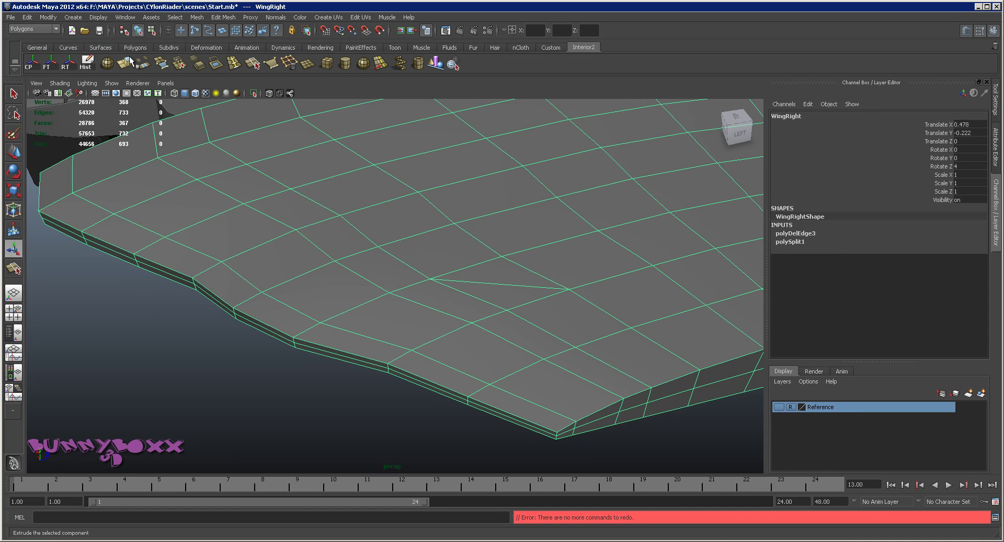
key("ctrl+z")
key("ctrl+z")
key("ctrl+z")
key("ctrl+z")
key("ctrl+z")
key("ctrl+z")
key("ctrl+z")
key("ctrl+z")
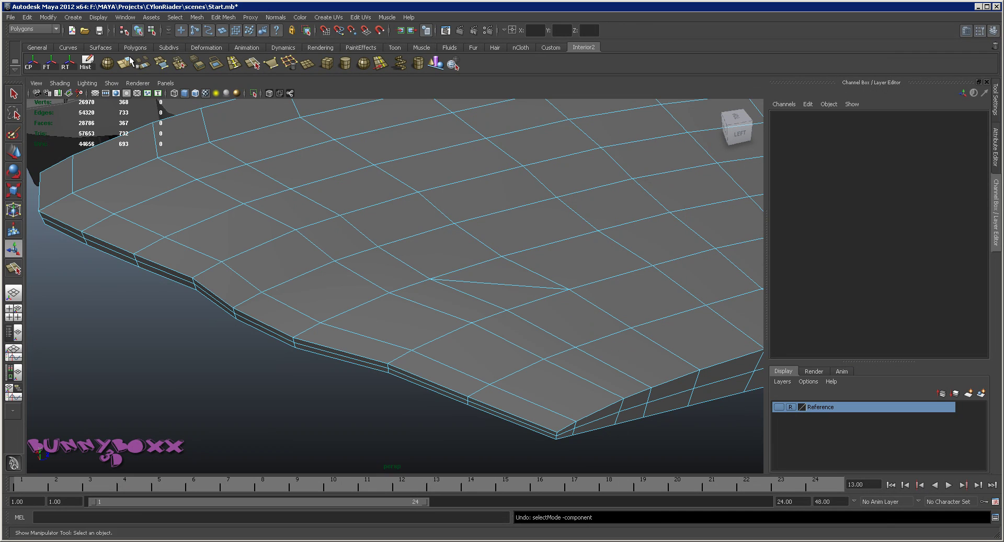
left_click(23, 18)
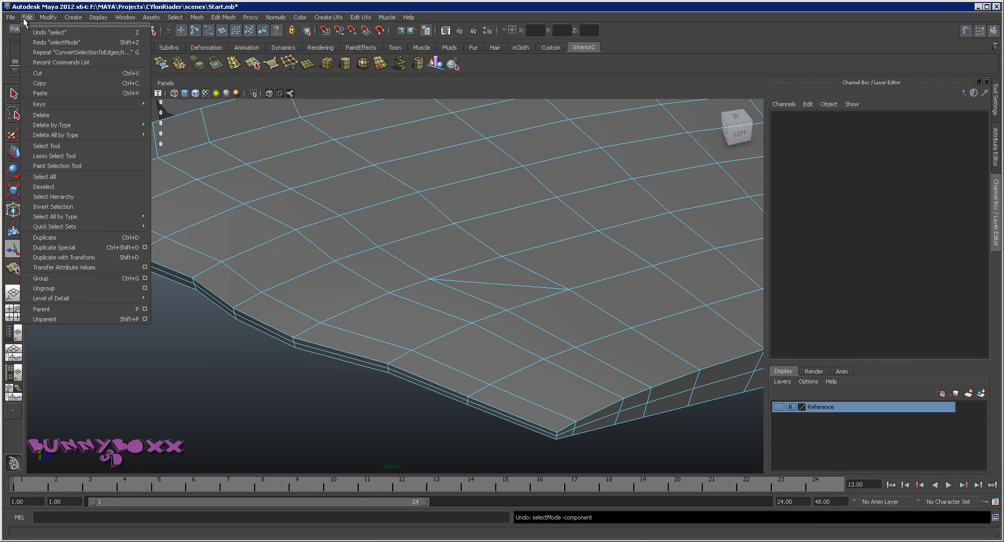
left_click(47, 32)
key("ctrl+z")
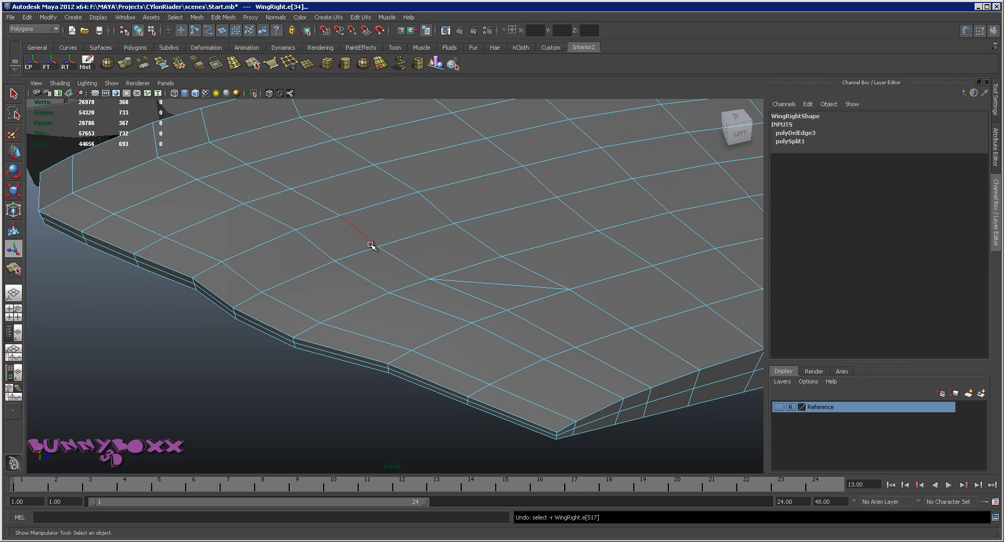
key("ctrl+z")
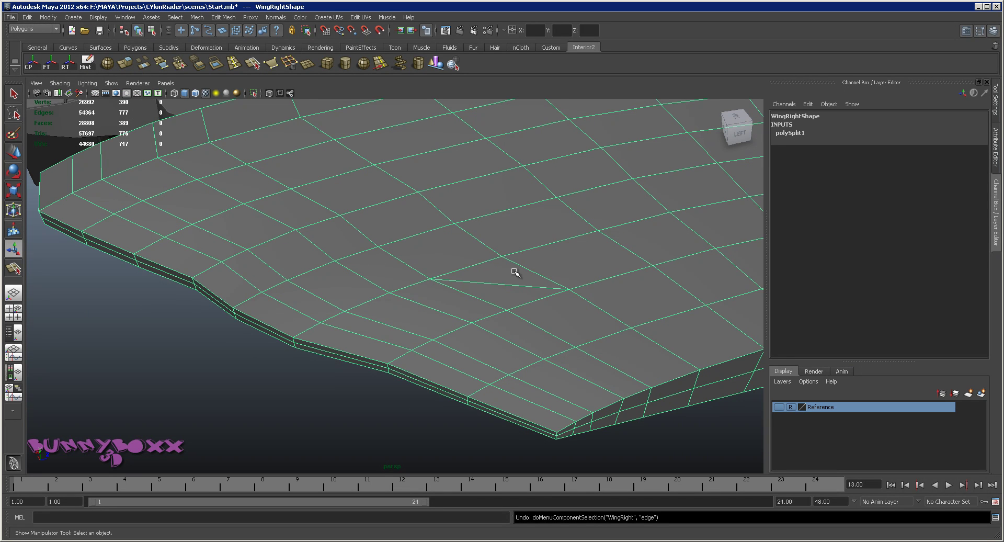
middle_click_drag(515, 272, 463, 328, "alt")
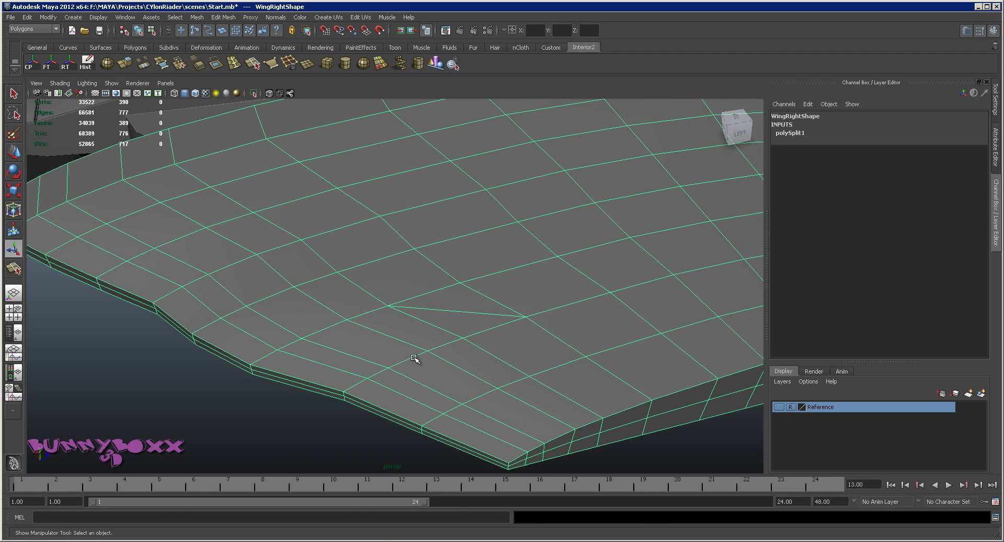
right_click_drag(414, 364, 416, 354)
Delete the selected edge loop and pick a few faces on the wing.
left_click(289, 64)
mouse_move(439, 278)
left_mouse_down("alt")
mouse_move(460, 260)
mouse_move(450, 260)
left_mouse_up("alt")
scroll(522, 260, "down", 3)
right_click_drag(522, 261, 522, 261)
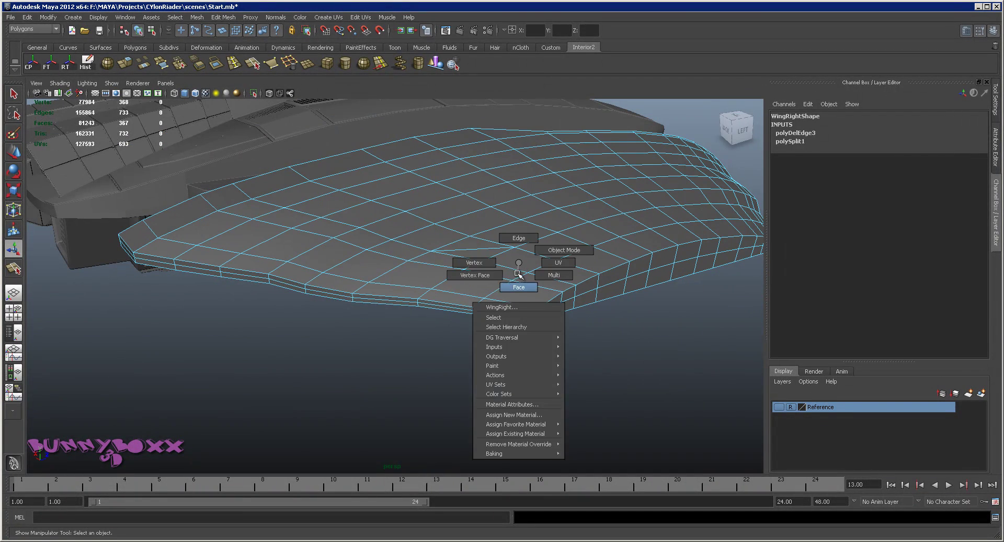
left_click(519, 259)
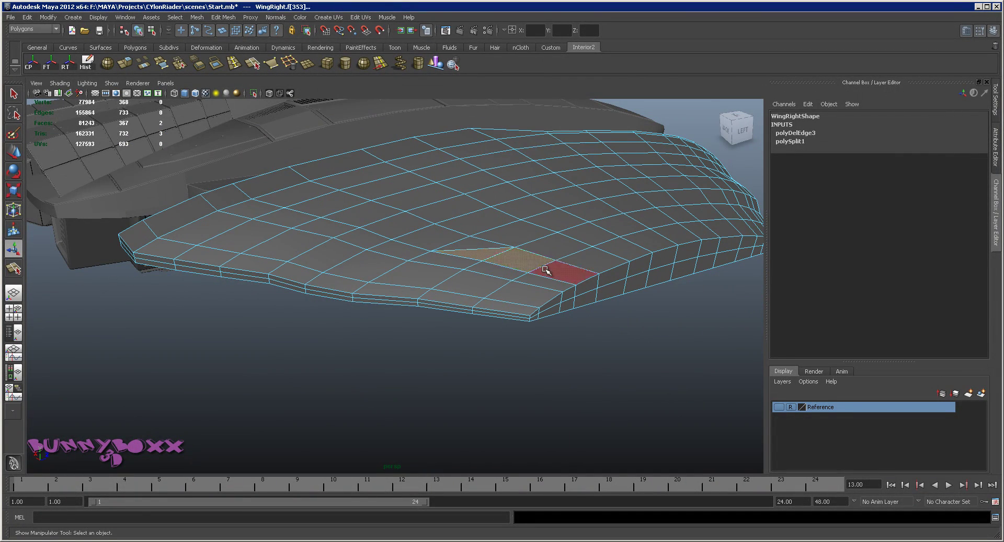
left_click(559, 272, "shift")
left_click(493, 270, "shift")
left_click(390, 250, "shift")
Try the paint selection tool, then return the wing to object mode and reselect it.
left_click(14, 134)
scroll(460, 251, "up", 5)
right_click(459, 309)
left_click(460, 314)
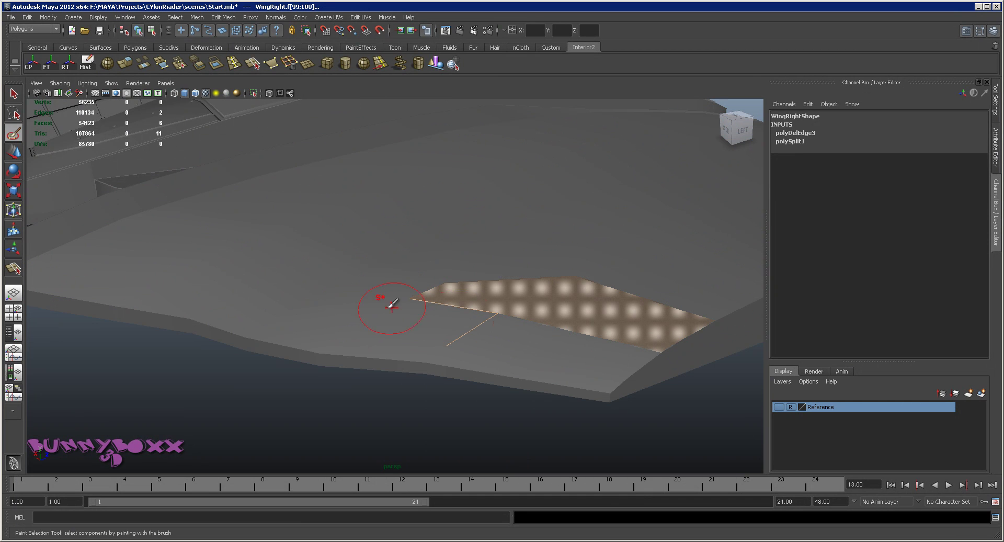
left_click(18, 92)
key("F8")
right_click_drag(485, 295, 485, 316)
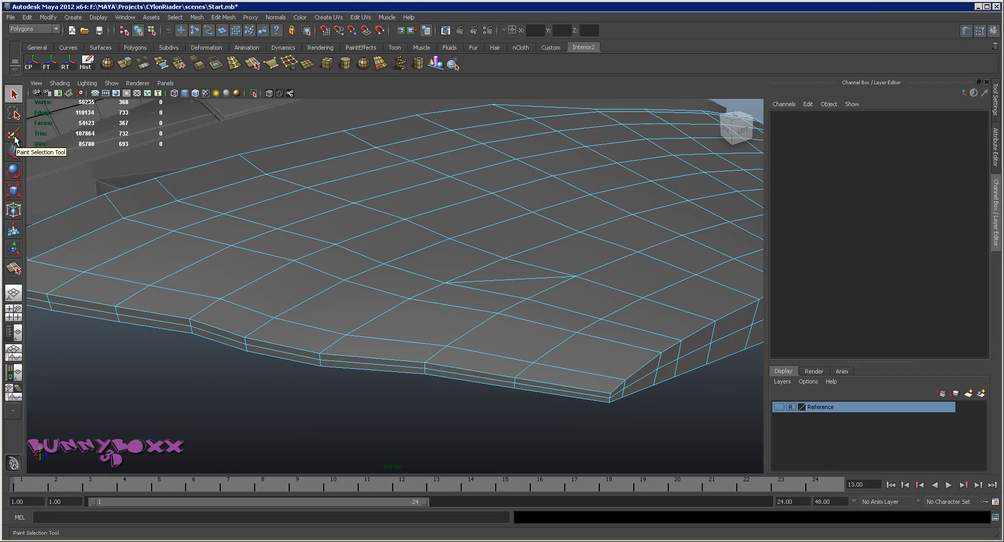
right_click_drag(269, 242, 314, 246)
left_click(214, 228)
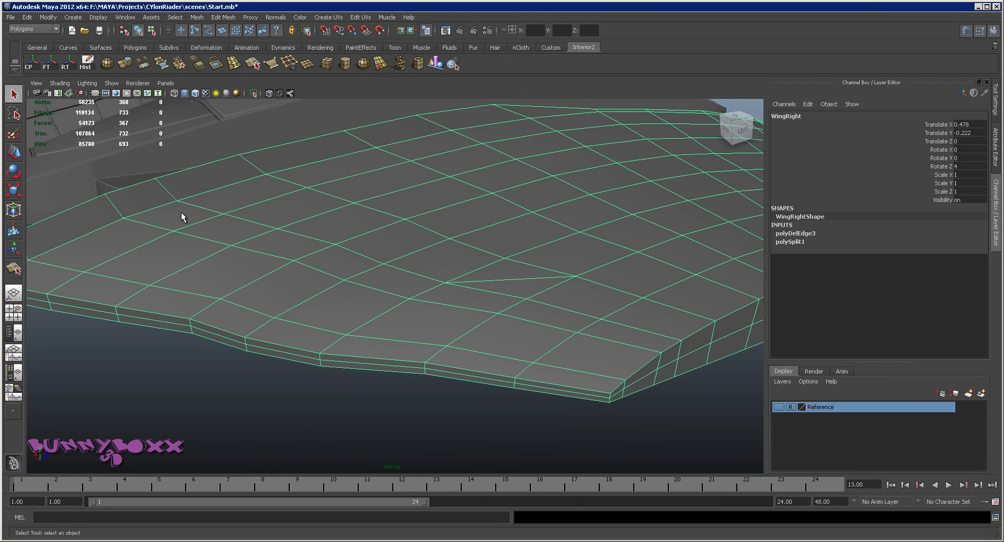
Paint-select a large band of top faces reaching to the wing's outer edge.
left_click(14, 134)
right_click_drag(536, 303, 535, 307)
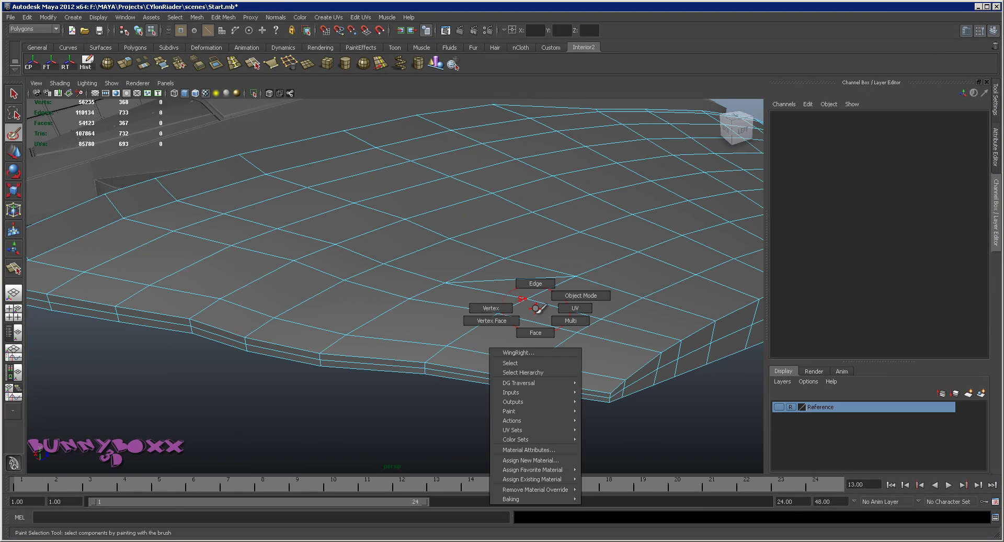
mouse_move(529, 292)
left_mouse_down()
mouse_move(592, 366)
mouse_move(531, 352)
mouse_move(538, 331)
mouse_move(506, 303)
mouse_move(402, 279)
left_mouse_up()
mouse_move(312, 252)
left_mouse_down()
mouse_move(359, 298)
mouse_move(475, 341)
mouse_move(426, 351)
mouse_move(224, 297)
left_mouse_up()
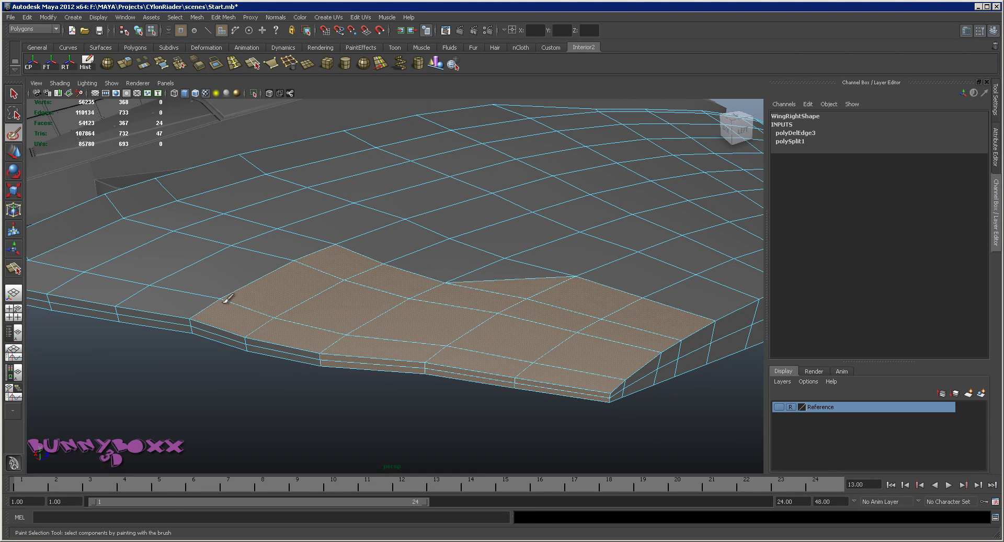
left_click_drag(352, 277, 428, 312, "alt")
mouse_move(393, 281)
left_mouse_down()
mouse_move(275, 260)
mouse_move(224, 223)
mouse_move(129, 280)
mouse_move(101, 280)
mouse_move(235, 253)
mouse_move(371, 311)
mouse_move(218, 282)
mouse_move(227, 331)
mouse_move(272, 339)
left_mouse_up()
key("q")
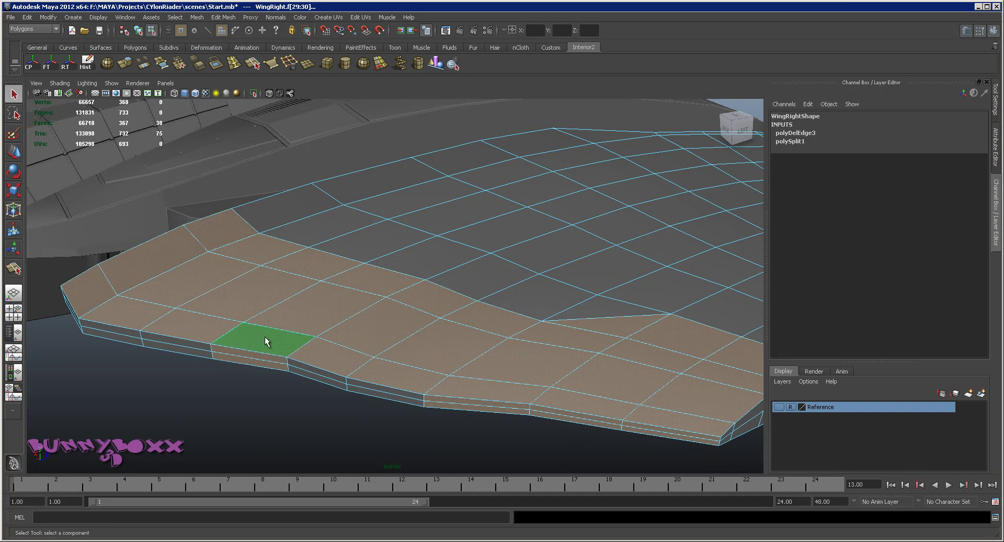
Deselect the side rim faces and extrude the remaining top faces.
left_click(261, 359, "ctrl")
key("F8")
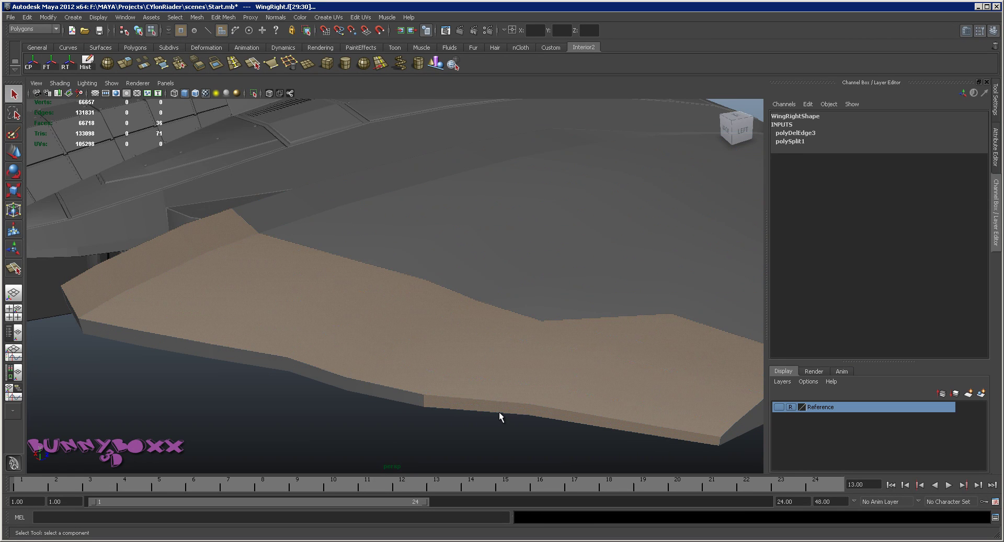
key("ctrl+z")
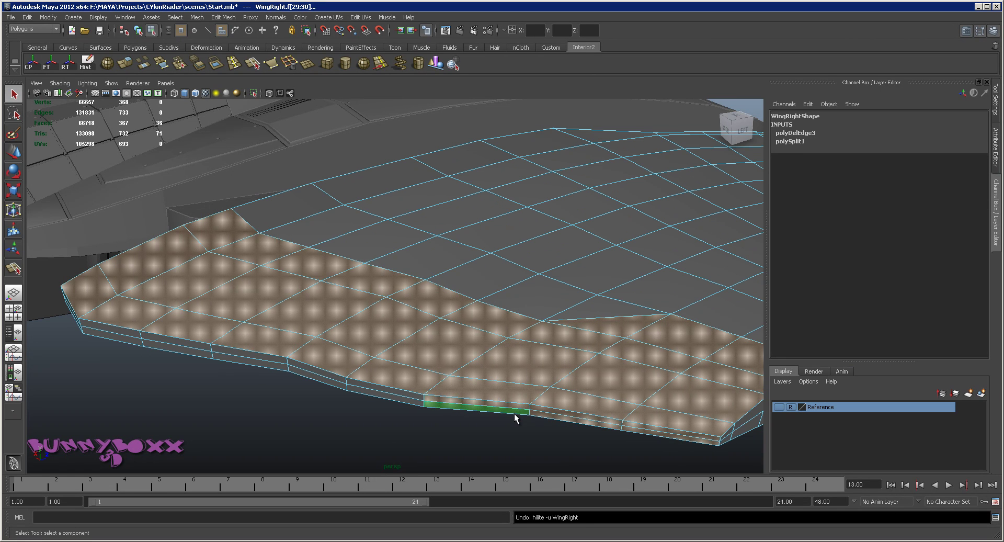
left_click(516, 410, "ctrl")
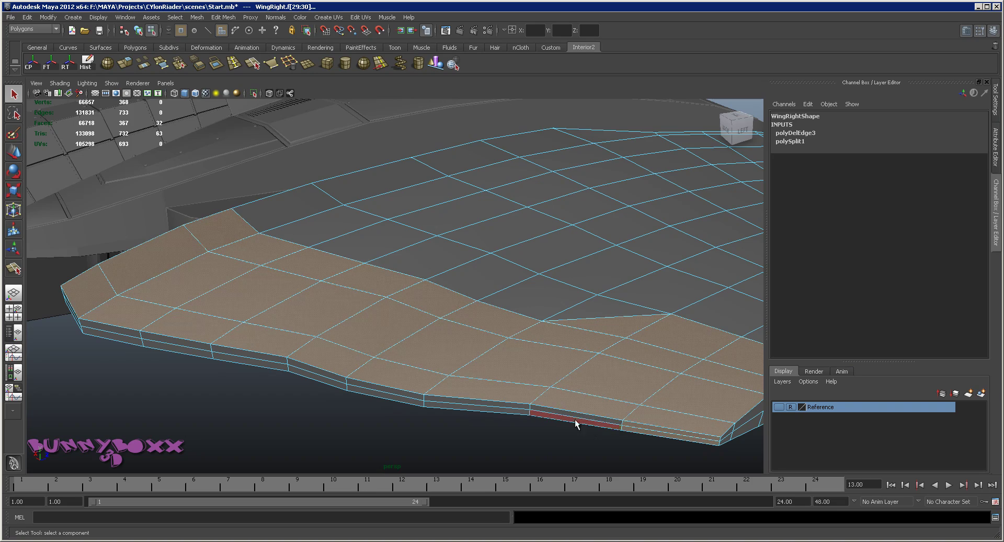
left_click(633, 430, "ctrl")
mouse_move(636, 427)
left_mouse_down("alt")
mouse_move(721, 362)
mouse_move(467, 356)
mouse_move(304, 374)
mouse_move(505, 371)
mouse_move(497, 285)
left_mouse_up("alt")
left_click(496, 285)
Inset the extruded faces with an Offset of about 0.1.
right_click_drag(496, 285, 488, 293, "shift")
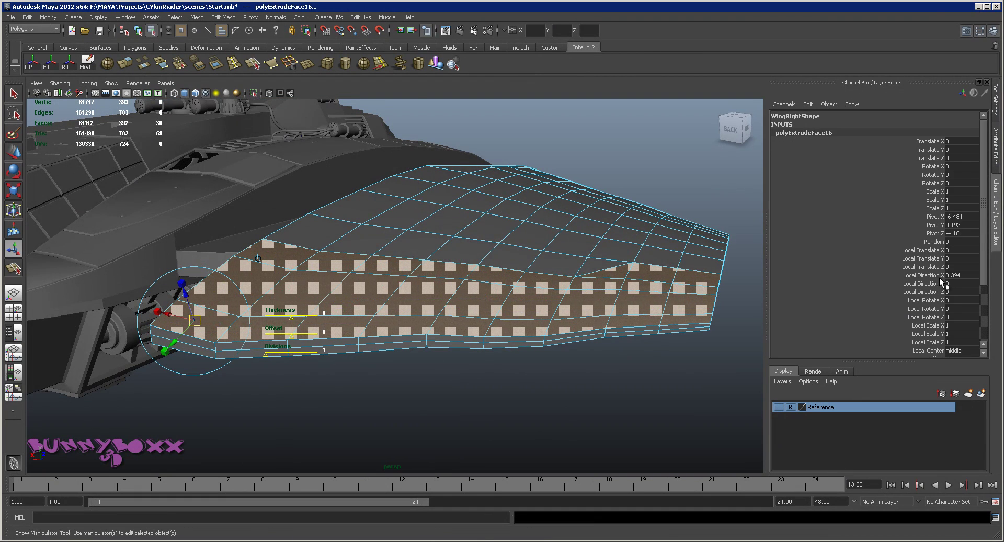
scroll(940, 282, "down", 3)
left_click(936, 288)
middle_click_drag(578, 298, 564, 295)
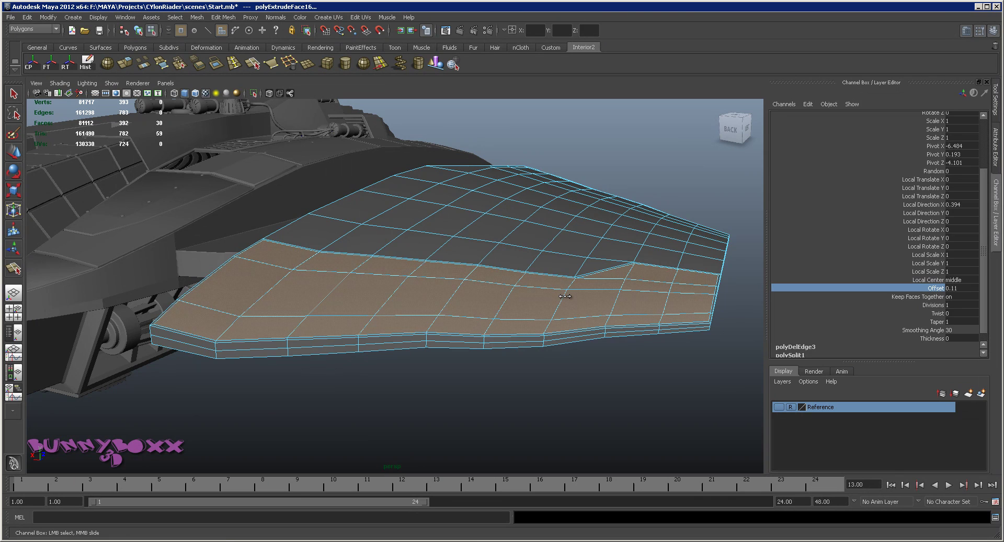
left_click_drag(564, 296, 466, 303, "alt")
scroll(529, 314, "up", 3)
Extrude the faces again with Thickness -0.41 to recess the band.
right_click(521, 311, "shift")
left_click(521, 335)
left_click(928, 337)
middle_click_drag(620, 328, 586, 323)
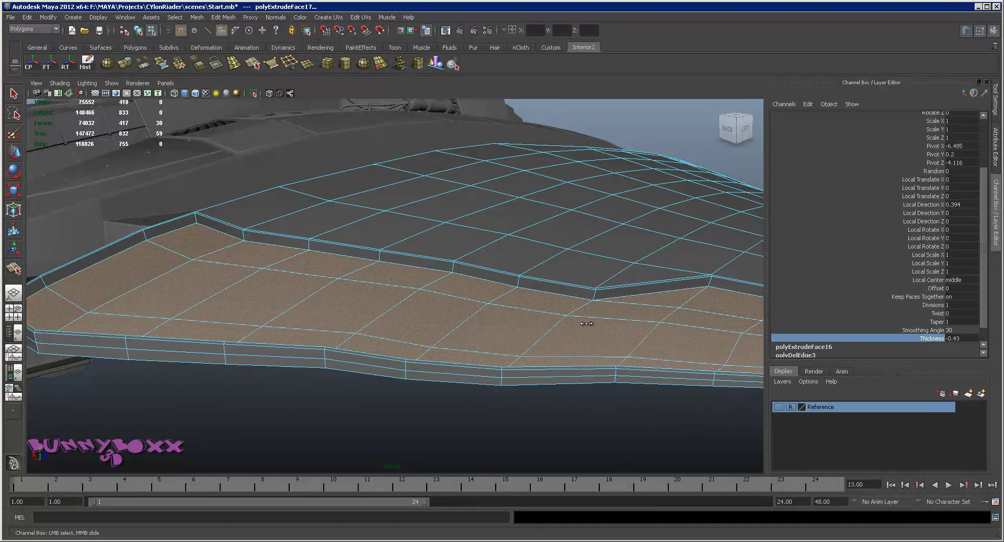
right_click(588, 337, "shift")
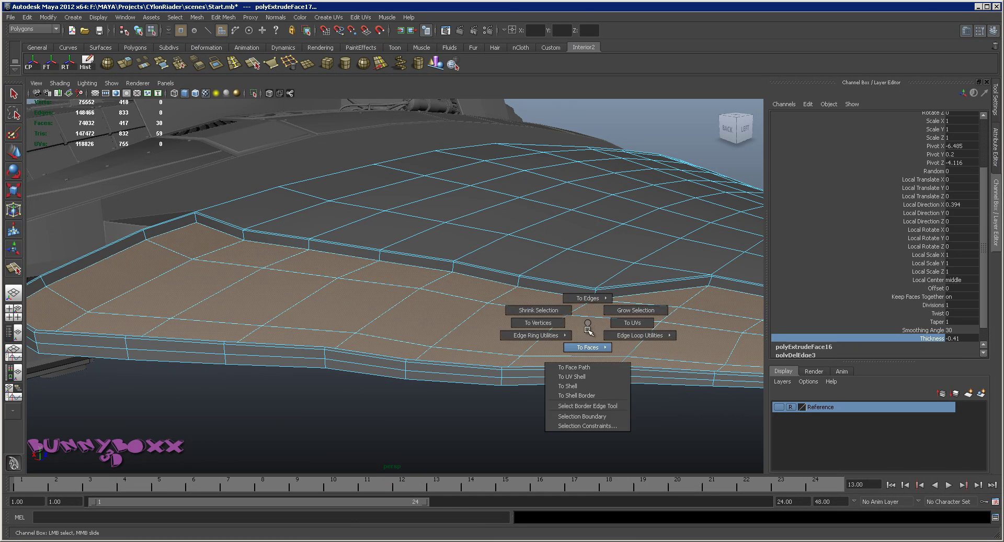
right_click(672, 316, "shift")
Extrude twice more, giving the first Offset 0.11 and the second Thickness 0.42.
right_click(672, 315, "shift")
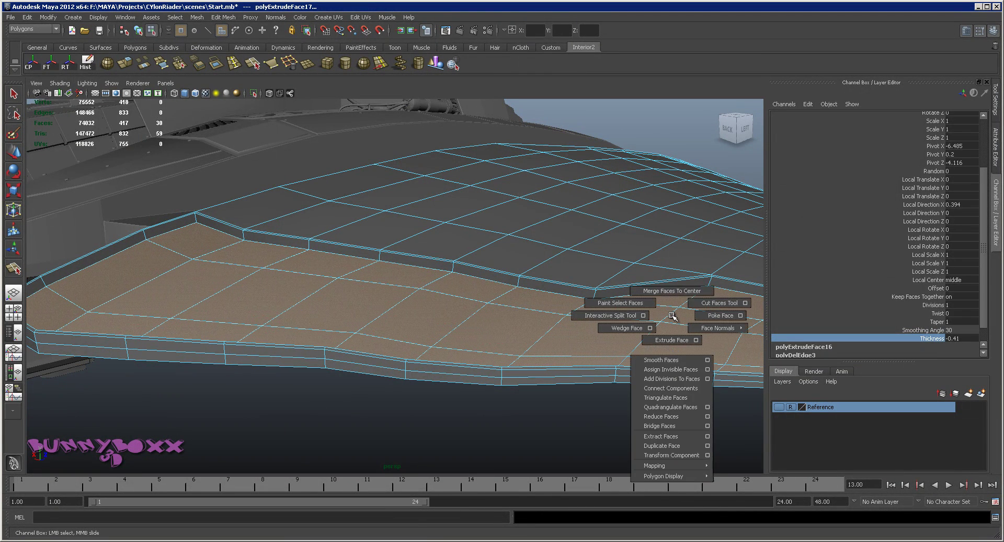
left_click(672, 340)
left_click(937, 288)
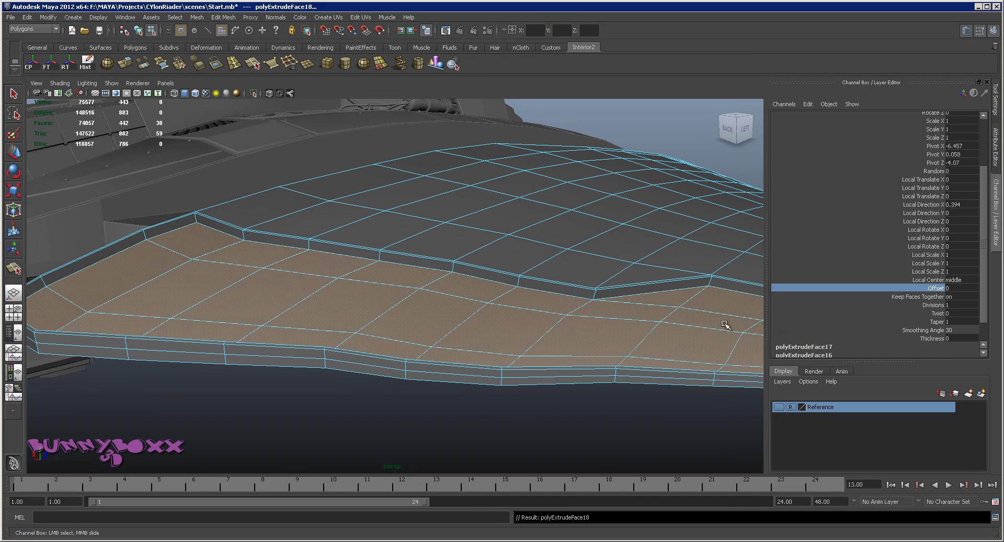
mouse_move(670, 323)
middle_mouse_down()
mouse_move(661, 326)
mouse_move(679, 321)
middle_mouse_up()
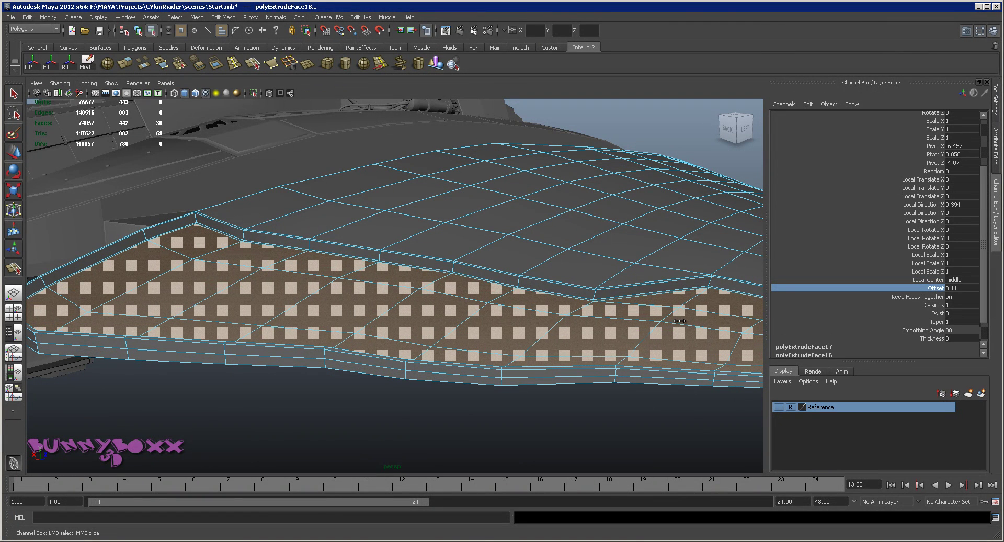
right_click(672, 323, "shift")
left_click(636, 346)
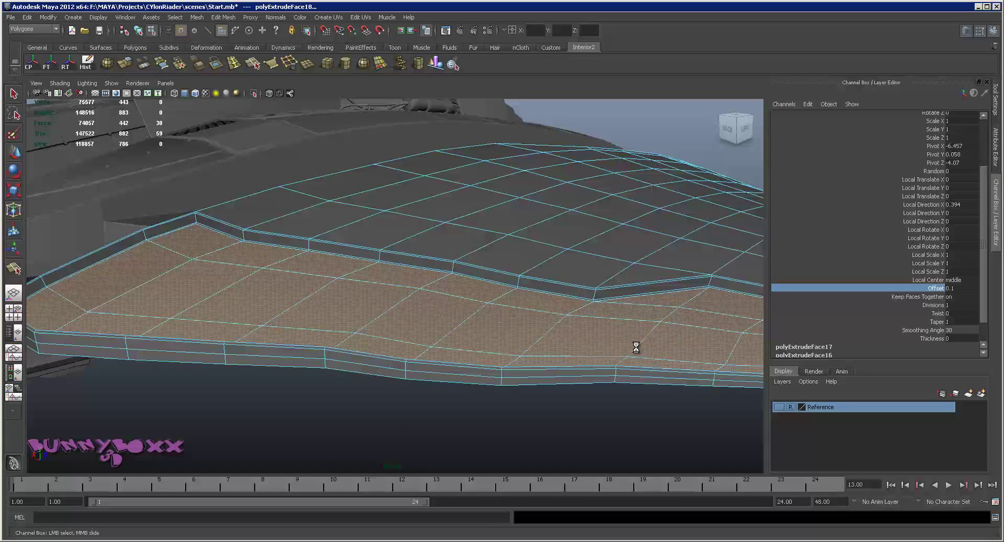
left_click(932, 339)
middle_click_drag(554, 314, 569, 308)
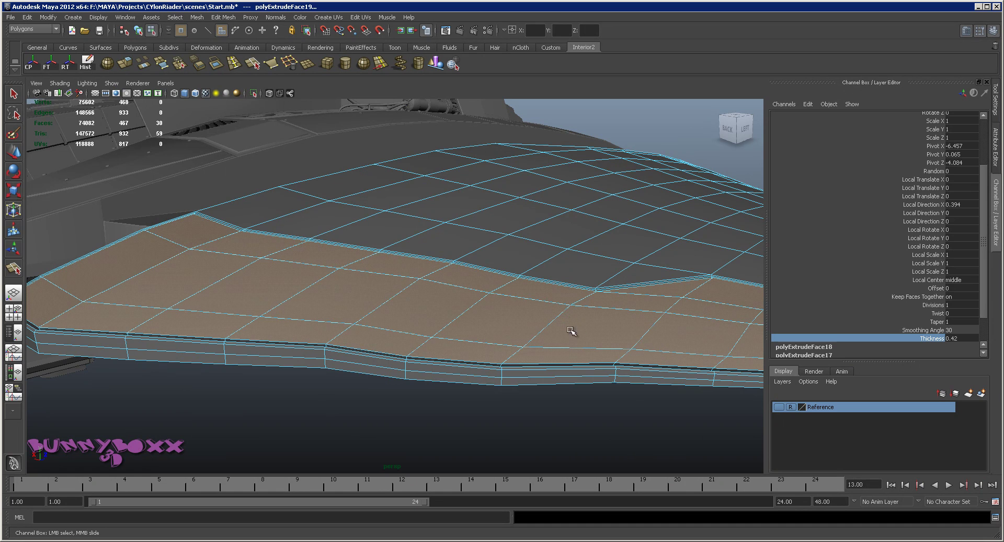
Add a final extrusion with Thickness 0.05 and Offset 0.06, then leave component mode.
right_click_drag(581, 333, 579, 352, "shift")
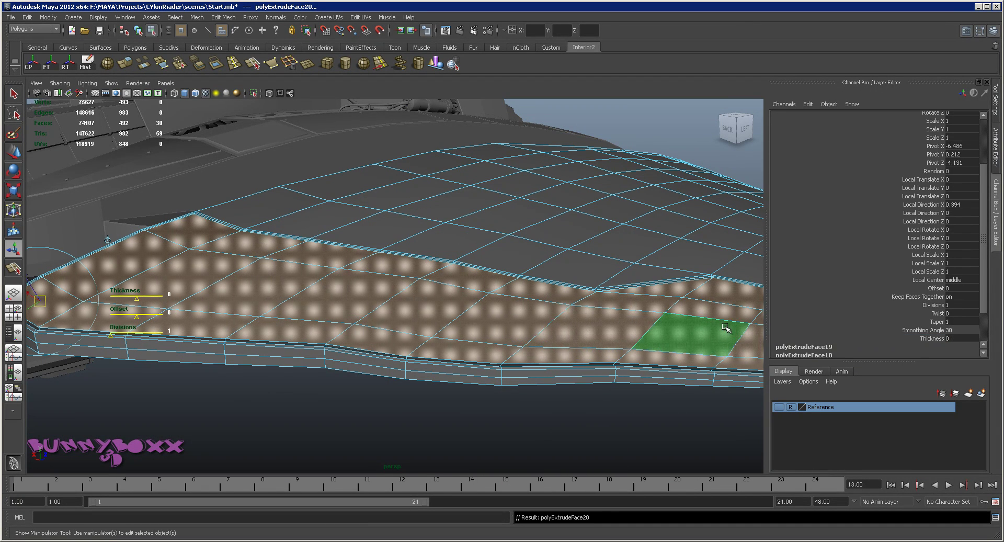
left_click(937, 338)
middle_click_drag(672, 309, 611, 305)
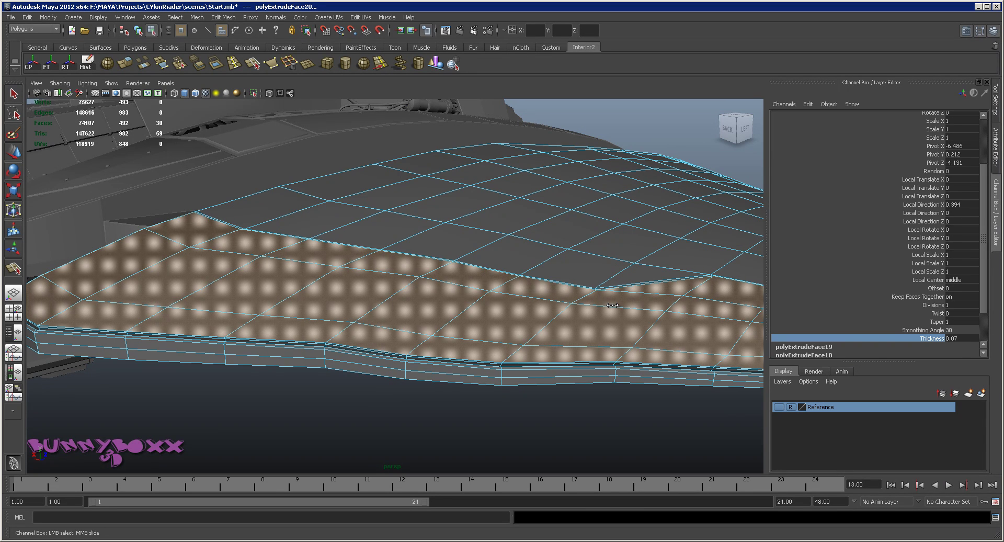
left_click(933, 287)
middle_click_drag(662, 285, 662, 282)
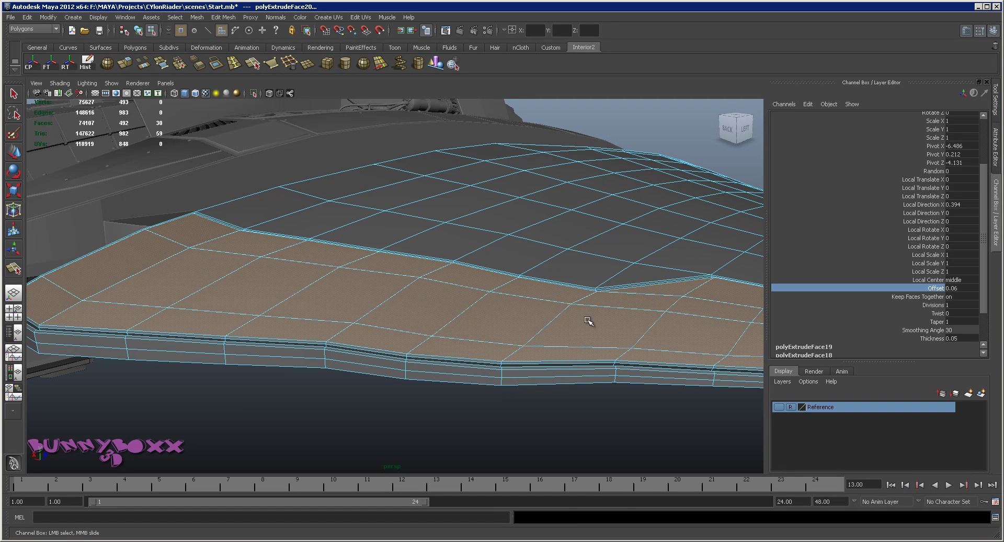
key("F8")
left_click(578, 405)
mouse_move(578, 406)
left_mouse_down("alt")
mouse_move(566, 397)
mouse_move(506, 422)
mouse_move(454, 391)
mouse_move(486, 394)
left_mouse_up("alt")
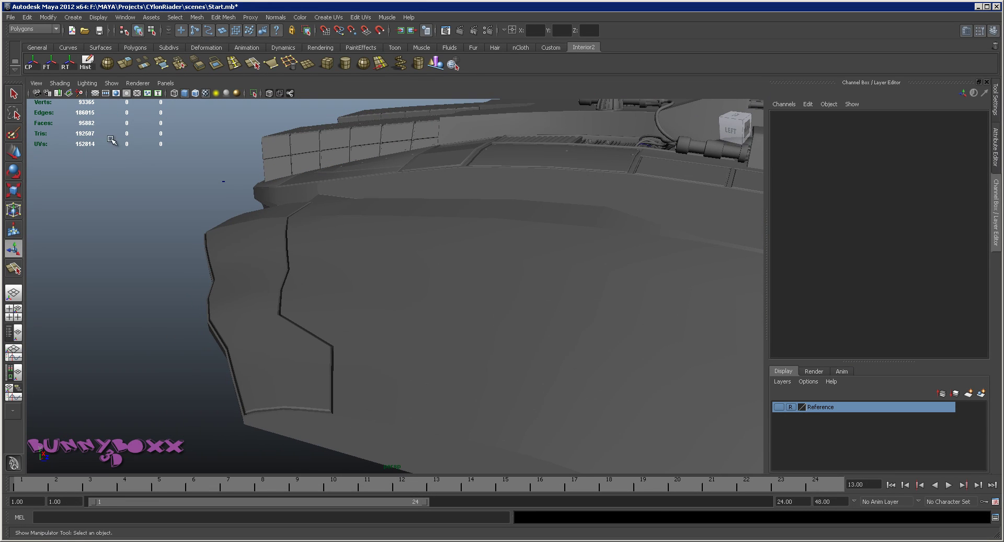
Select the wing, switch to edge mode, and save the scene.
key("q")
mouse_move(366, 261)
left_mouse_down("alt")
mouse_move(408, 277)
mouse_move(491, 348)
mouse_move(561, 317)
mouse_move(511, 313)
left_mouse_up("alt")
left_click(515, 298)
right_click_drag(518, 280, 549, 336, "alt")
mouse_move(549, 336)
left_mouse_down("alt")
mouse_move(599, 350)
mouse_move(600, 389)
mouse_move(441, 249)
left_mouse_up("alt")
right_click_drag(530, 314, 534, 308)
key("ctrl+s")
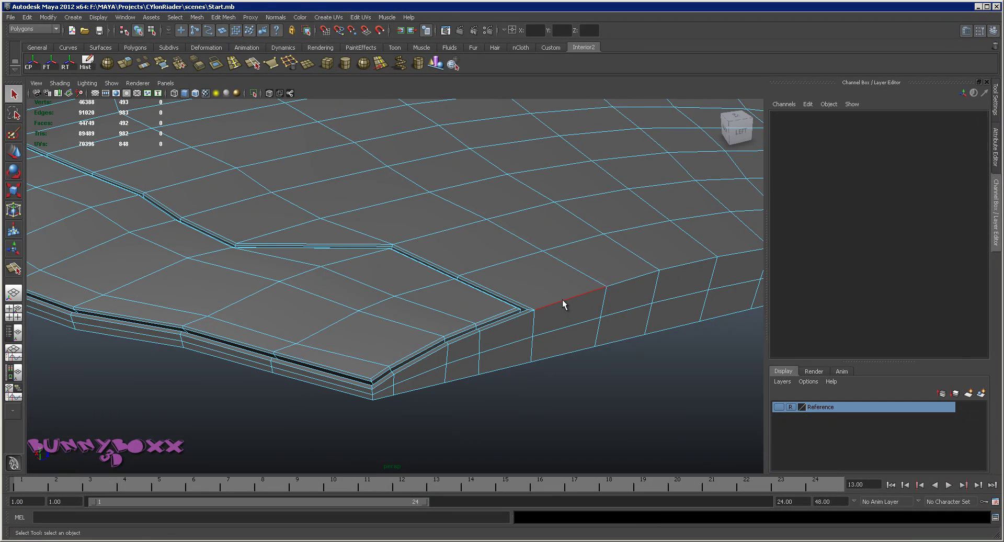
Select the edge loops and the wing-tip edge running around the wing's outer rim.
double_click(562, 299)
left_click_drag(563, 299, 546, 295, "alt")
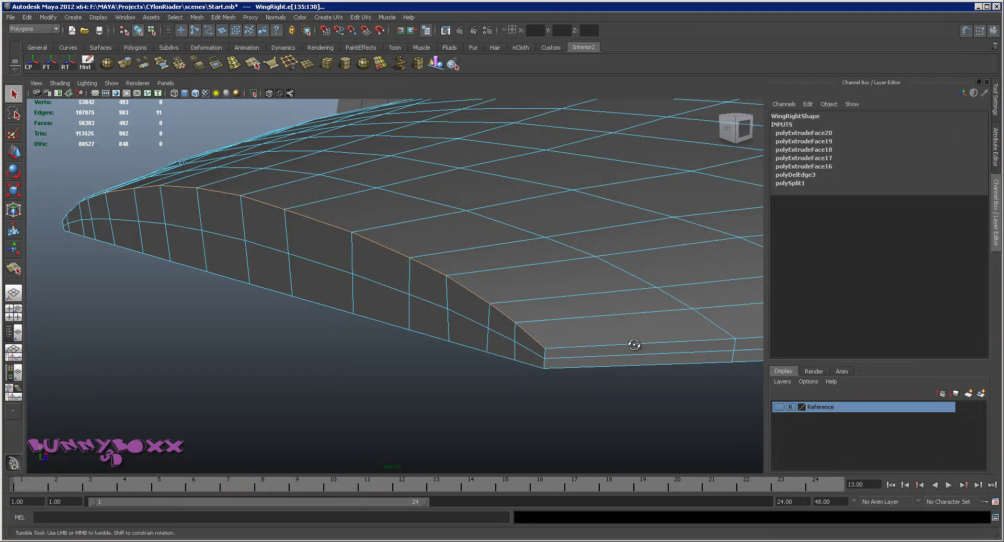
left_click_drag(634, 347, 616, 347, "alt")
double_click(472, 343)
mouse_move(470, 340)
left_mouse_down("alt")
mouse_move(528, 345)
mouse_move(359, 379)
left_mouse_up("alt")
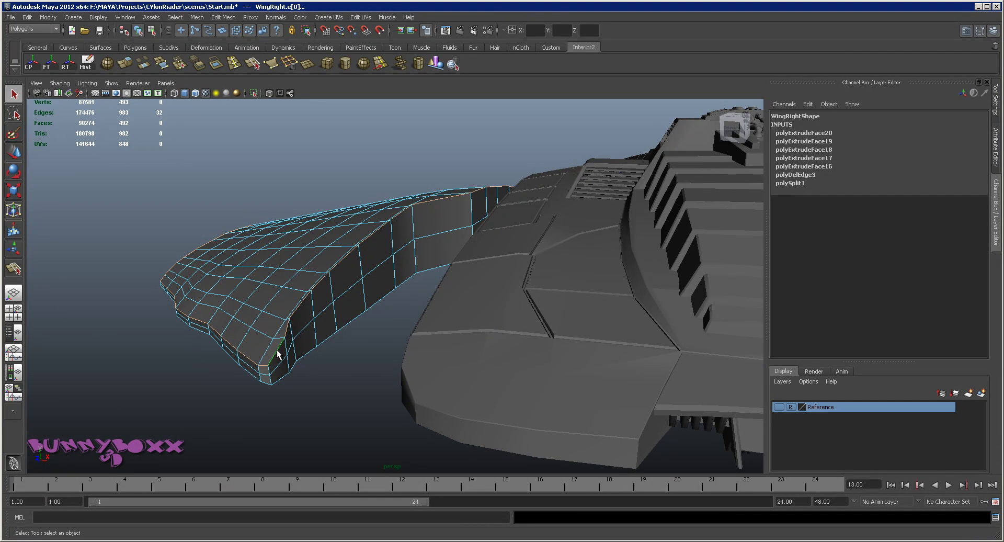
left_click(265, 382, "shift")
left_click_drag(267, 387, 527, 286, "alt")
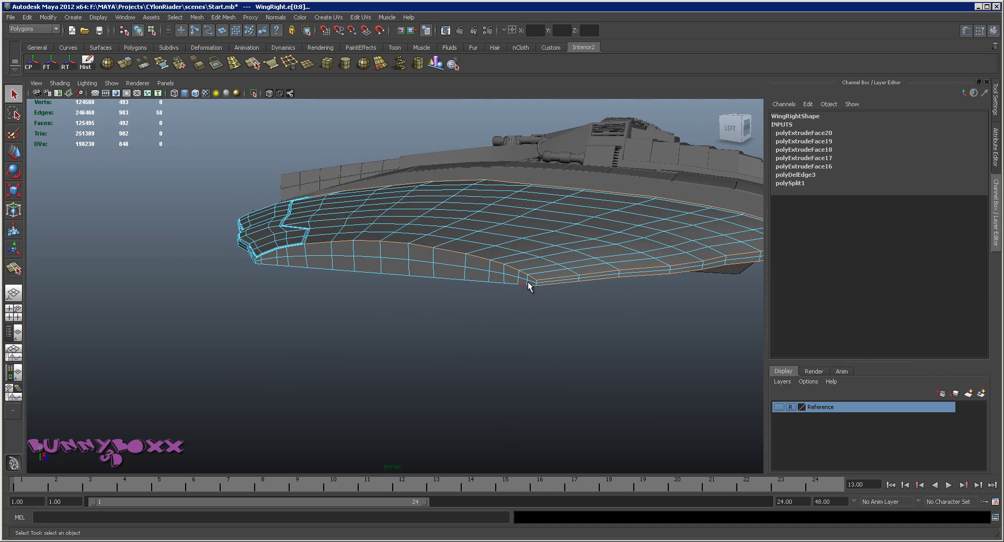
mouse_move(359, 277)
left_mouse_down("alt")
mouse_move(458, 327)
mouse_move(506, 324)
mouse_move(455, 314)
left_mouse_up("alt")
scroll(462, 293, "up", 3)
double_click(462, 293, "shift")
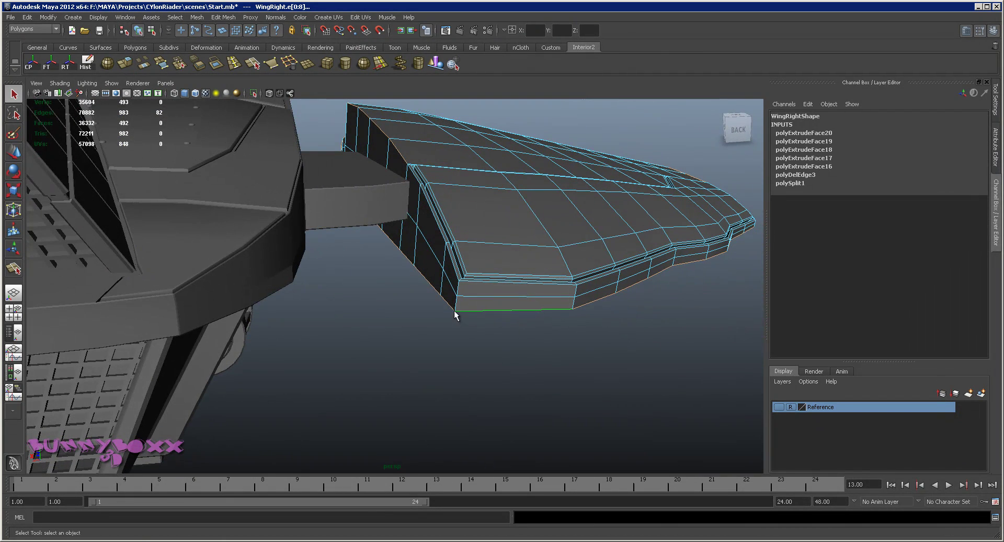
Add the band's top edges and bevel the selected rim edges with Offset 0.2.
left_click(457, 288, "shift")
key("ctrl+z")
left_click(459, 284, "shift")
mouse_move(467, 284)
left_mouse_down("alt")
mouse_move(432, 309)
mouse_move(505, 328)
mouse_move(508, 281)
left_mouse_up("alt")
right_click_drag(508, 281, 532, 282, "shift")
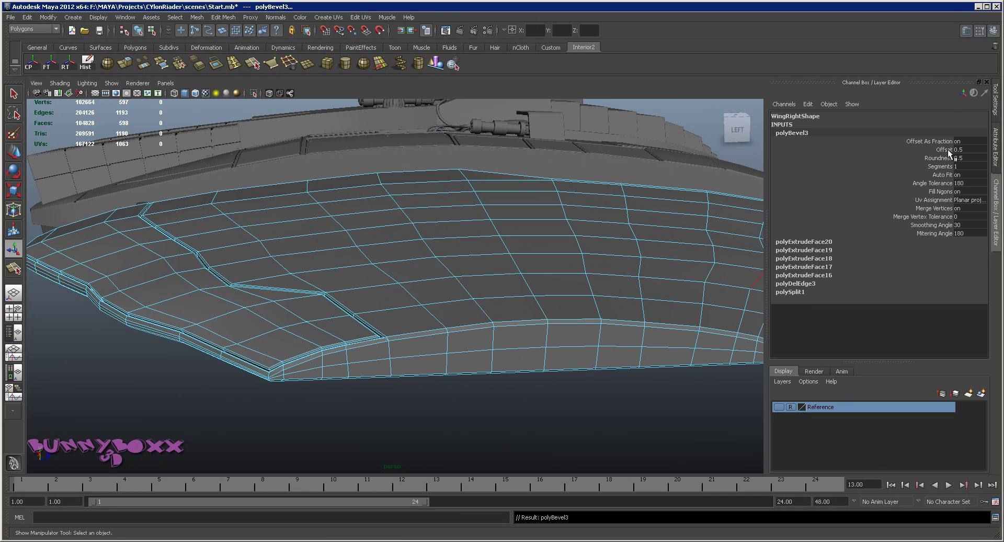
left_click(943, 149)
middle_click_drag(650, 257, 624, 268)
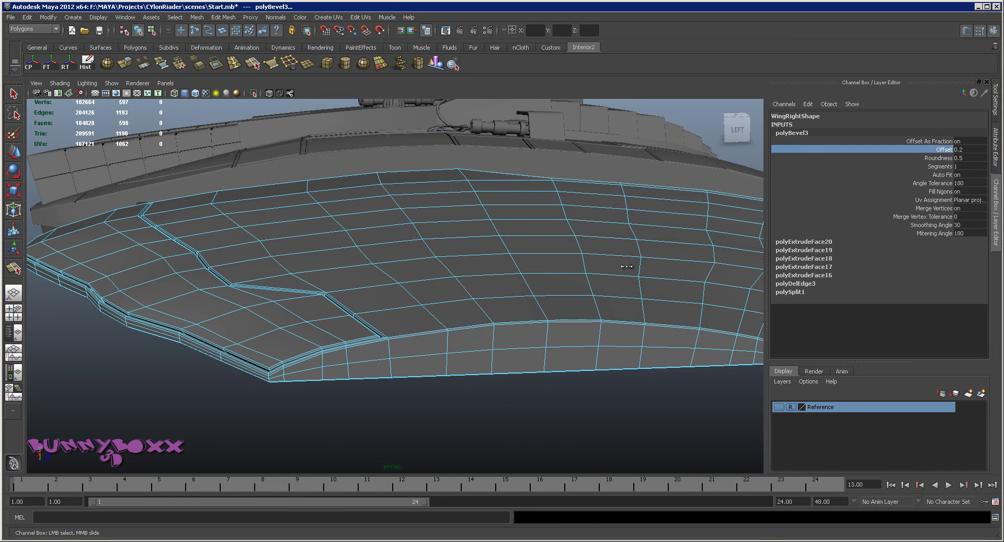
Return to object mode and orbit around the wing to inspect the bevelled edges.
right_click_drag(622, 276, 615, 372)
mouse_move(615, 372)
left_mouse_down("alt")
mouse_move(605, 403)
mouse_move(551, 413)
mouse_move(634, 381)
mouse_move(679, 412)
mouse_move(525, 395)
left_mouse_up("alt")
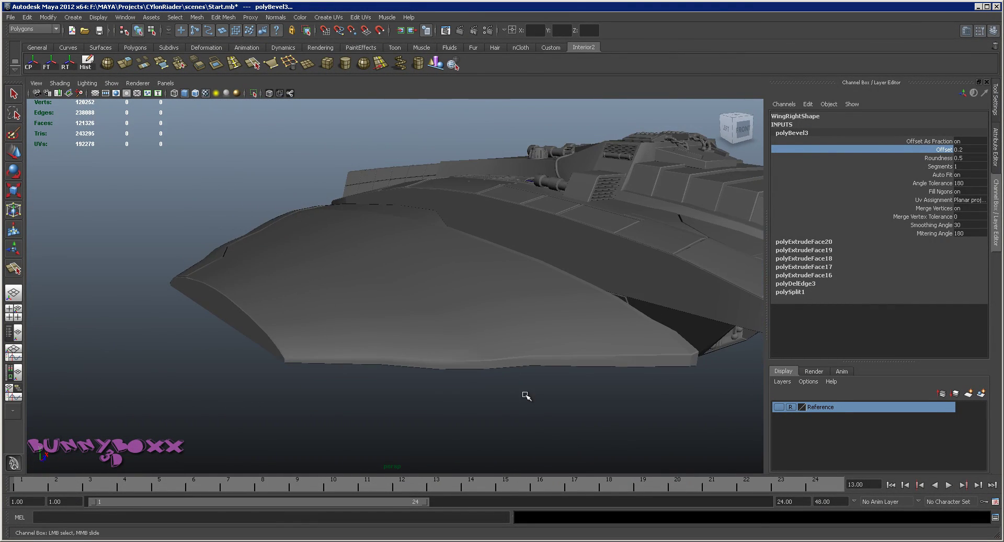
scroll(522, 365, "up", 2)
scroll(523, 360, "up", 2)
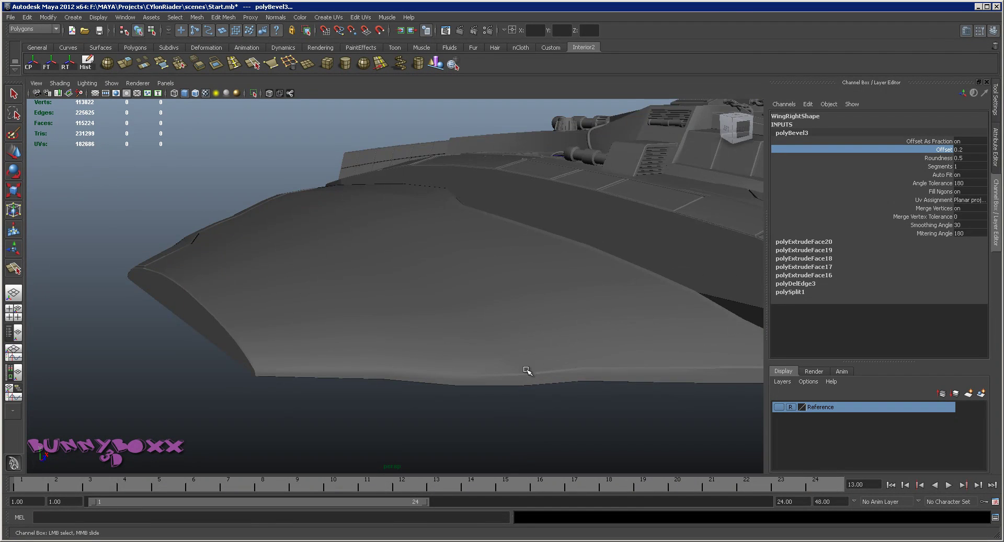
scroll(544, 374, "up", 3)
left_click(558, 390)
mouse_move(565, 393)
left_mouse_down("alt")
mouse_move(578, 378)
mouse_move(477, 381)
left_mouse_up("alt")
Select and delete the unwanted edge loop on the wing's side.
right_click_drag(309, 357, 299, 347)
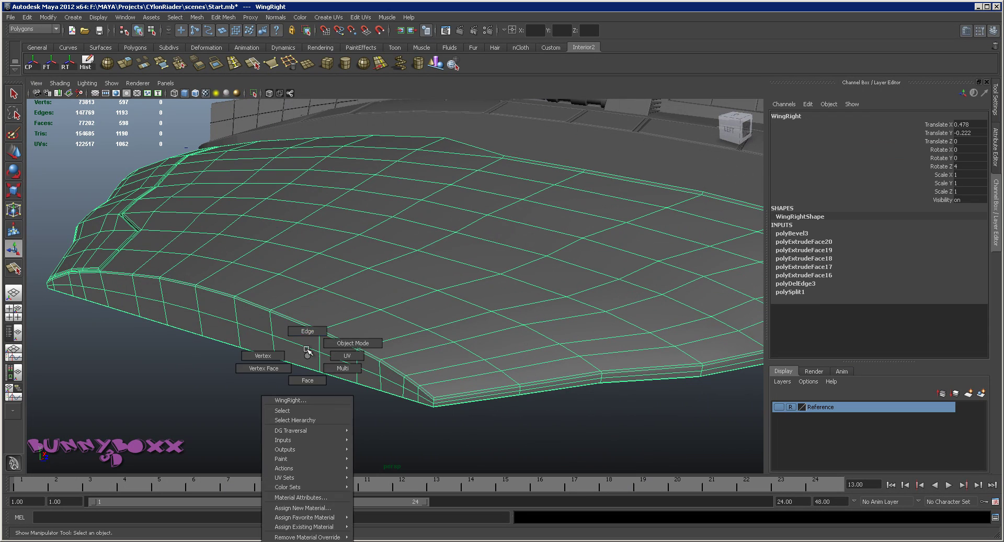
left_click(301, 346)
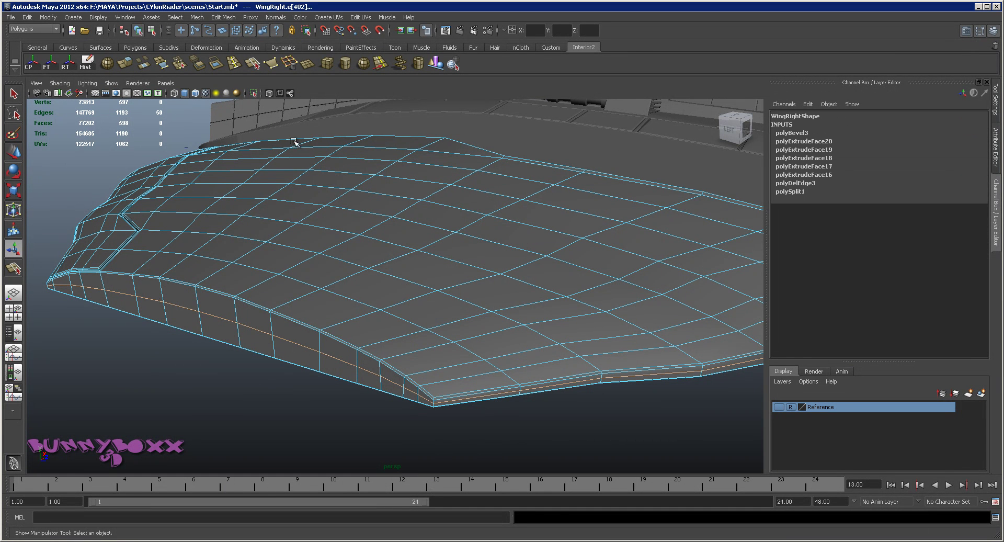
left_click(291, 64)
right_click_drag(405, 275, 421, 265)
mouse_move(433, 296)
left_mouse_down("alt")
mouse_move(506, 372)
mouse_move(591, 369)
mouse_move(459, 366)
mouse_move(457, 373)
mouse_move(506, 349)
mouse_move(527, 352)
mouse_move(469, 342)
mouse_move(543, 351)
mouse_move(439, 339)
left_mouse_up("alt")
Clear the wing's construction history and save the scene.
left_click(456, 376)
key("f")
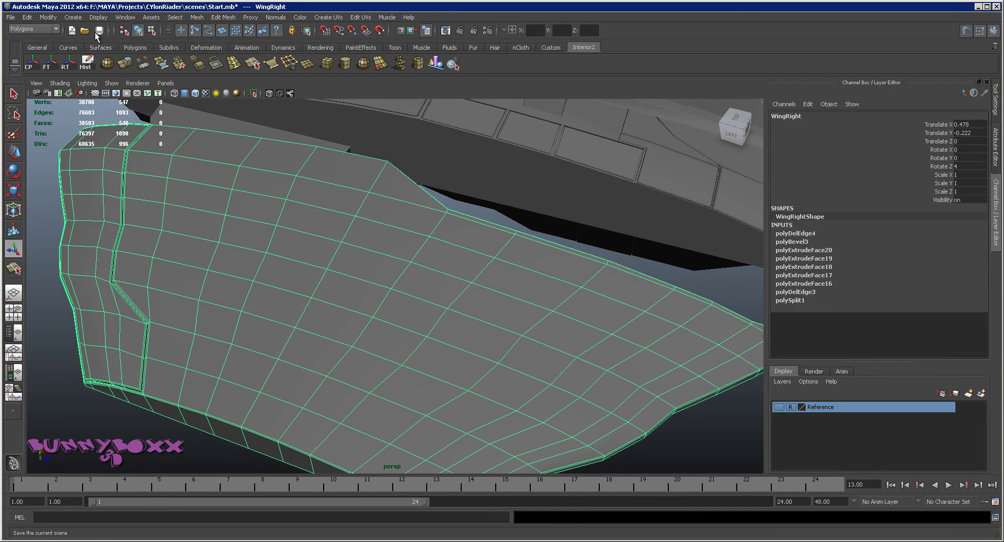
left_click(86, 61)
left_click(99, 31)
key("q")
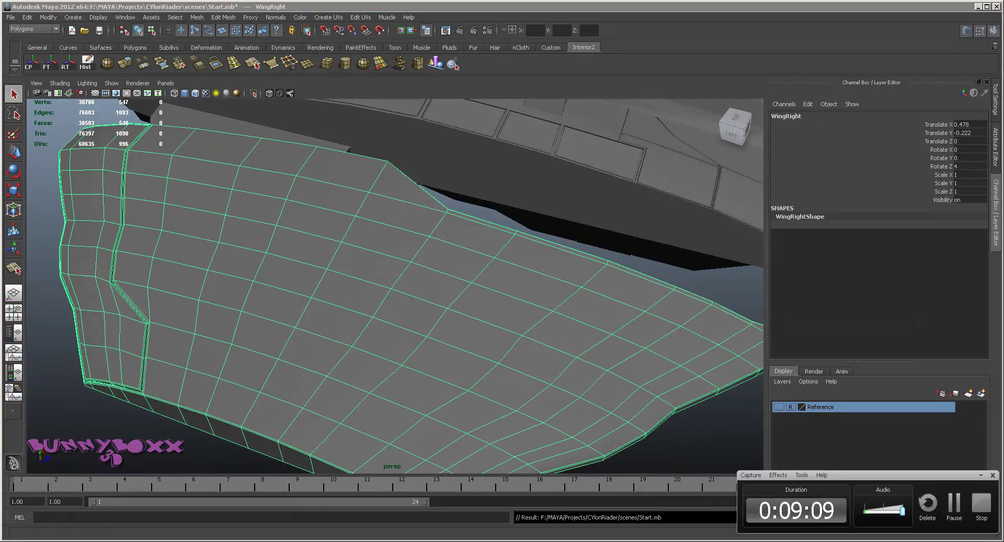
mouse_move(300, 369)
left_mouse_down("alt")
mouse_move(370, 262)
mouse_move(403, 253)
mouse_move(418, 263)
mouse_move(474, 340)
mouse_move(471, 282)
mouse_move(488, 291)
mouse_move(471, 280)
left_mouse_up("alt")
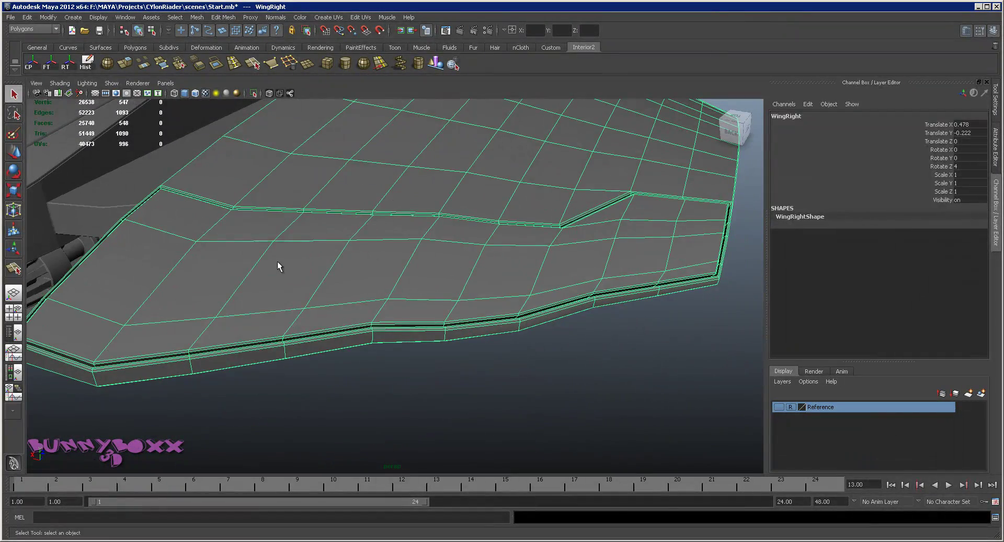
right_click_drag(277, 267, 278, 274)
scroll(278, 274, "down", 3)
mouse_move(257, 269)
left_mouse_down("alt")
mouse_move(324, 268)
mouse_move(231, 253)
mouse_move(221, 241)
mouse_move(219, 254)
mouse_move(274, 311)
mouse_move(329, 351)
mouse_move(318, 320)
mouse_move(414, 336)
mouse_move(491, 405)
mouse_move(501, 347)
mouse_move(372, 347)
mouse_move(366, 361)
mouse_move(317, 329)
mouse_move(425, 344)
mouse_move(361, 334)
left_mouse_up("alt")
Select the row of brown top wing faces along the strip.
left_click(301, 335)
left_click(350, 340, "shift")
left_click(405, 338, "shift")
left_click(449, 330, "shift")
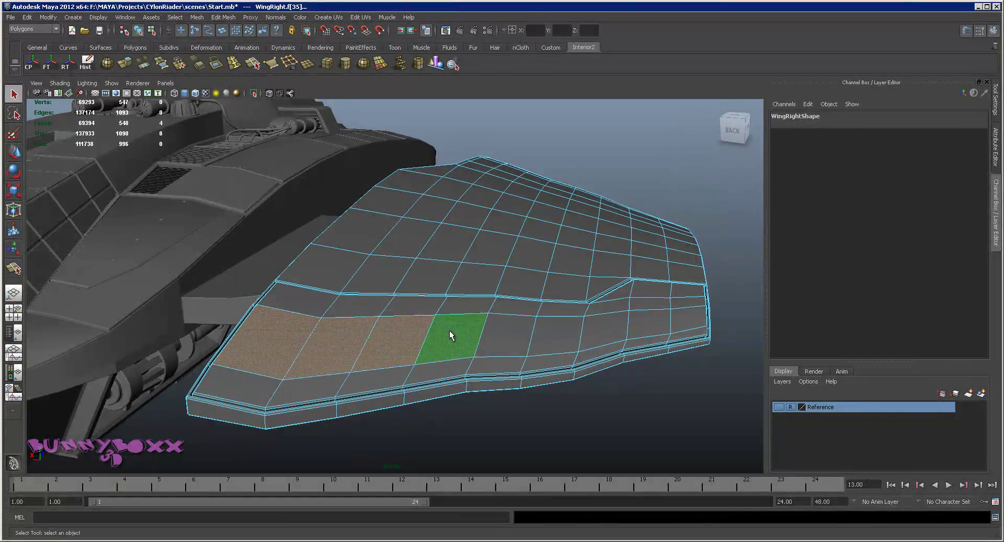
left_click(600, 324, "shift")
mouse_move(599, 324)
left_mouse_down("alt")
mouse_move(365, 311)
mouse_move(351, 333)
mouse_move(455, 314)
mouse_move(488, 334)
mouse_move(485, 310)
mouse_move(446, 309)
mouse_move(463, 309)
mouse_move(439, 293)
mouse_move(510, 296)
mouse_move(463, 311)
left_mouse_up("alt")
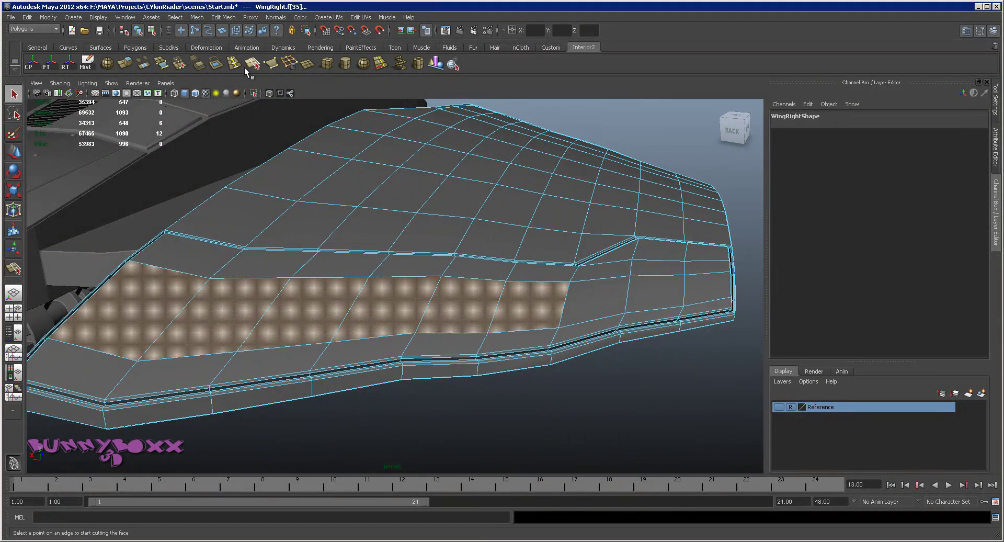
Turn off Keep Faces Together in the Edit Mesh menu.
left_click(205, 19)
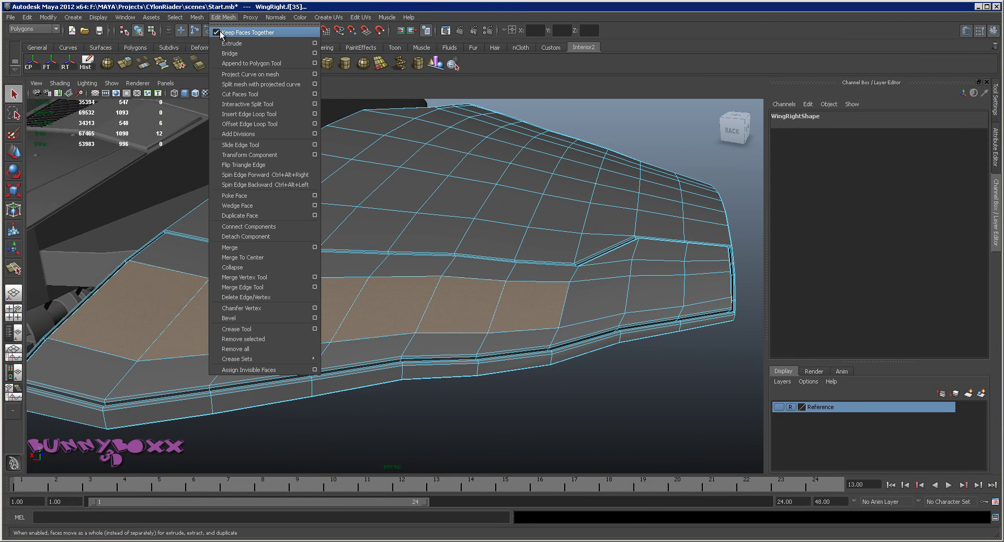
left_click(220, 30)
left_click(223, 17)
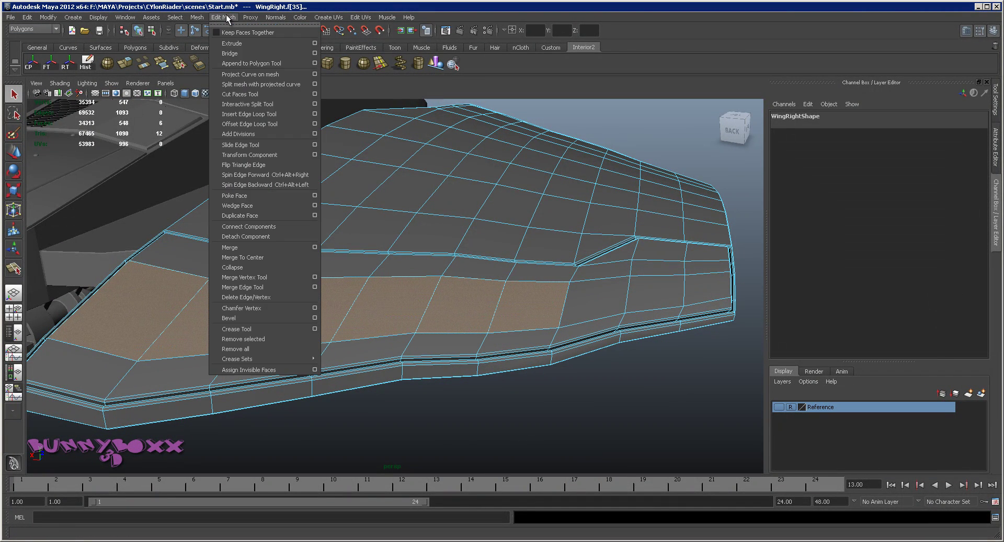
left_click(217, 294)
Extrude the selected faces with Offset 0.15 so each becomes a separate inset panel.
right_click_drag(217, 294, 217, 332, "shift")
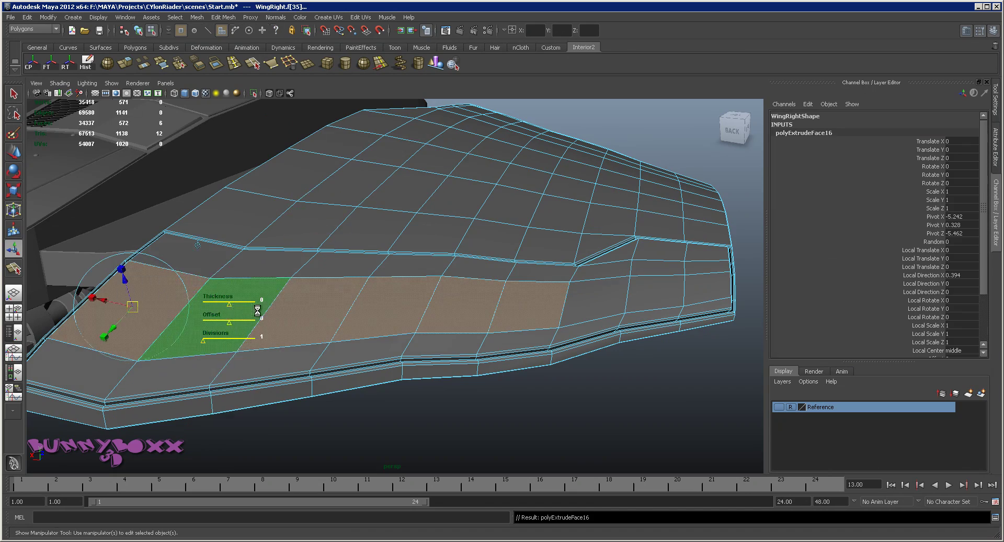
left_click_drag(387, 286, 325, 281, "alt")
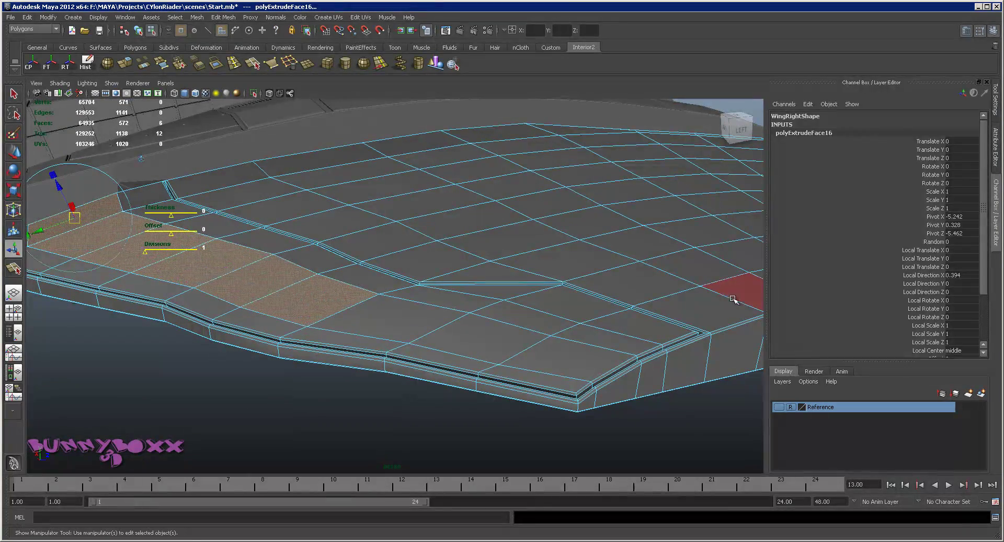
scroll(905, 319, "down", 3)
left_click(941, 295)
left_click_drag(734, 288, 398, 261, "alt")
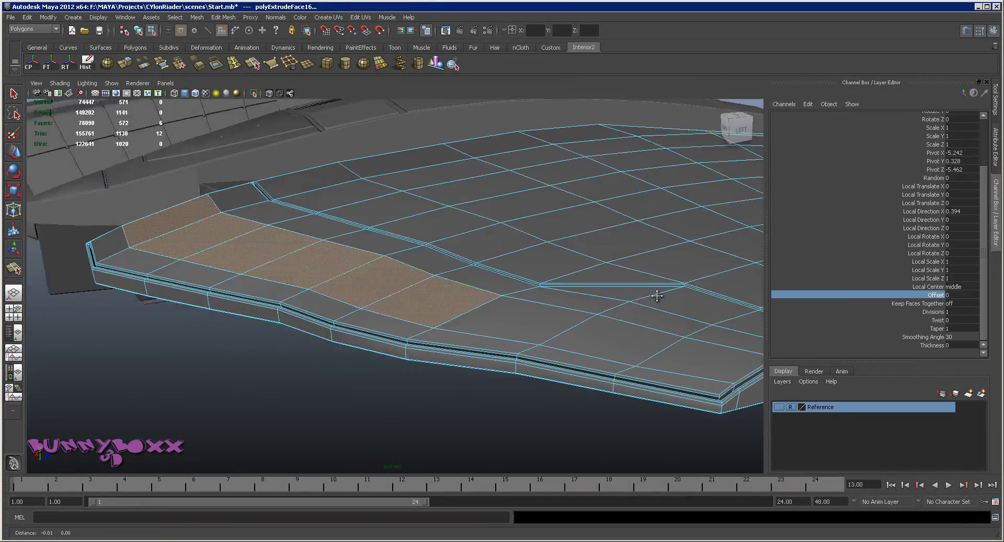
middle_click_drag(397, 261, 407, 260)
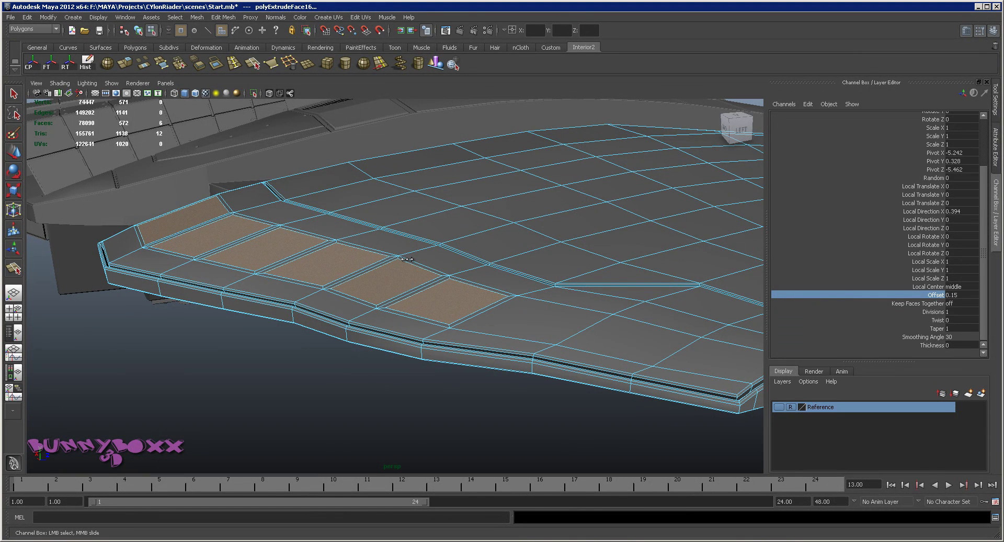
mouse_move(406, 260)
left_mouse_down("alt")
mouse_move(408, 237)
mouse_move(387, 237)
mouse_move(452, 262)
left_mouse_up("alt")
right_click(379, 290, "shift")
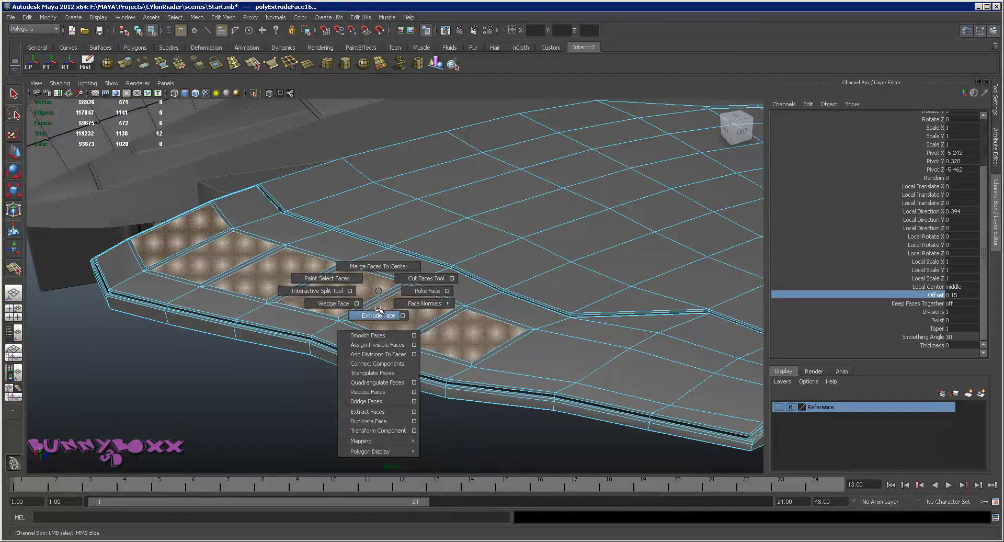
Extrude the inset panels again with Thickness about -0.43 to sink them into the wing.
left_click(378, 316)
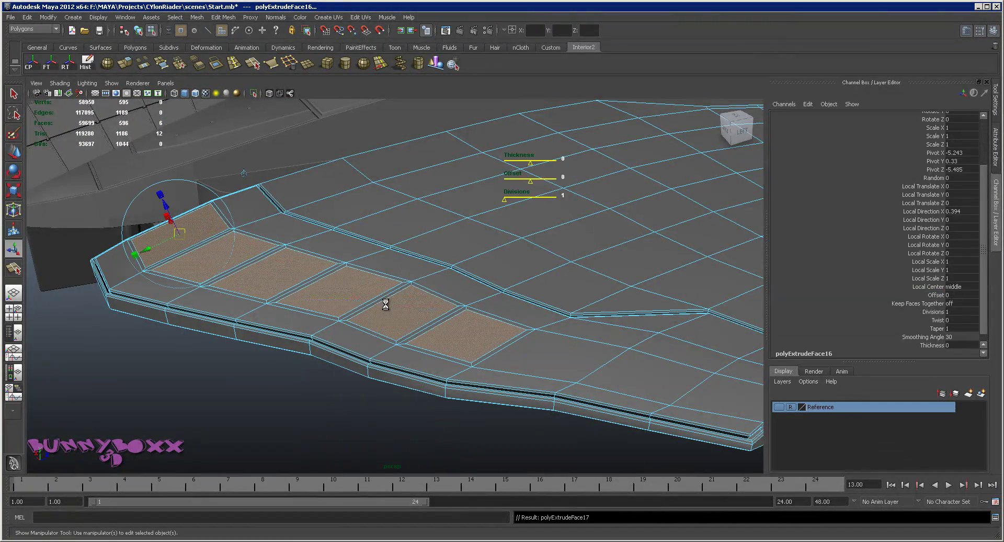
left_click(935, 345)
middle_click_drag(426, 317, 373, 322)
mouse_move(427, 282)
left_mouse_down("alt")
mouse_move(362, 269)
mouse_move(407, 278)
left_mouse_up("alt")
middle_click_drag(406, 277, 424, 278)
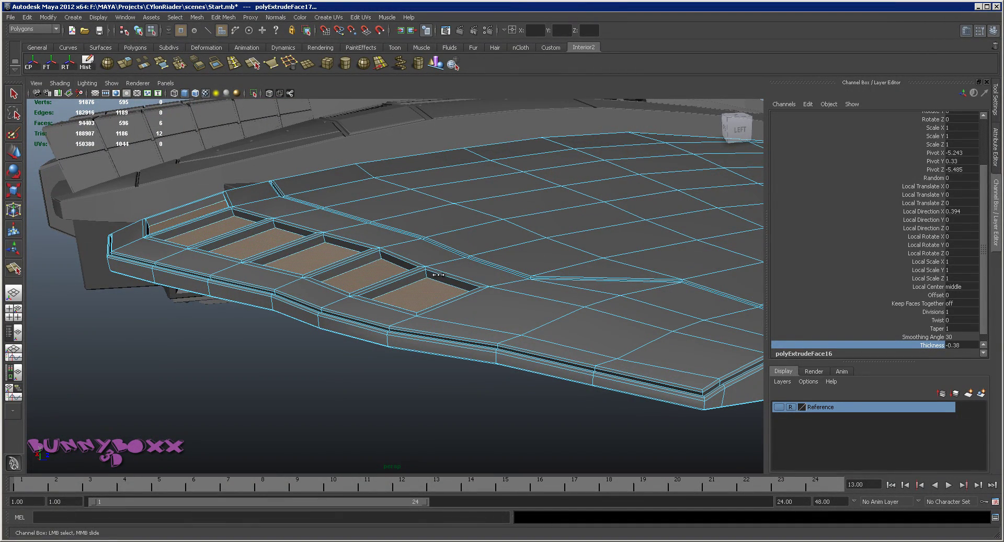
With the Rotate tool, tilt the recessed panel floors slightly.
key("w")
key("e")
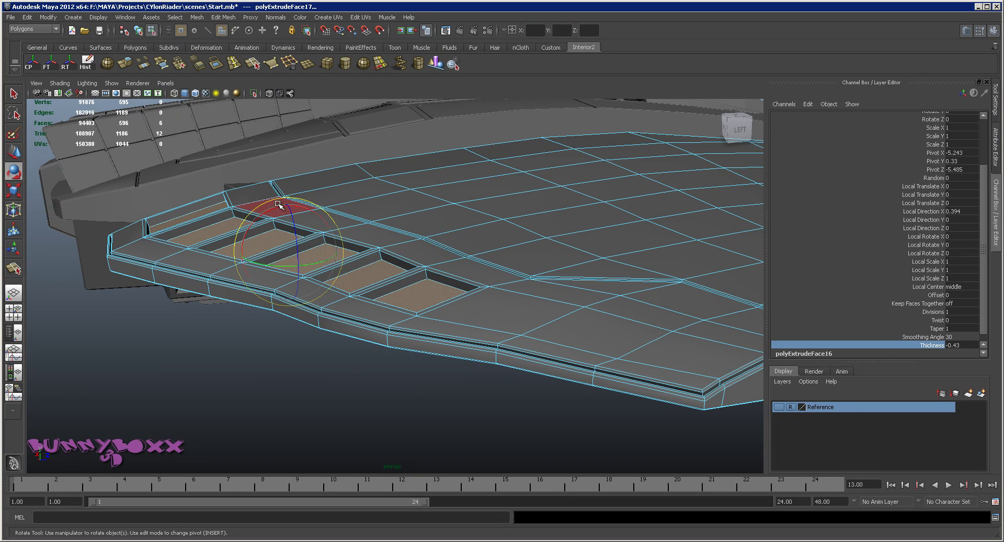
left_click_drag(279, 205, 277, 209)
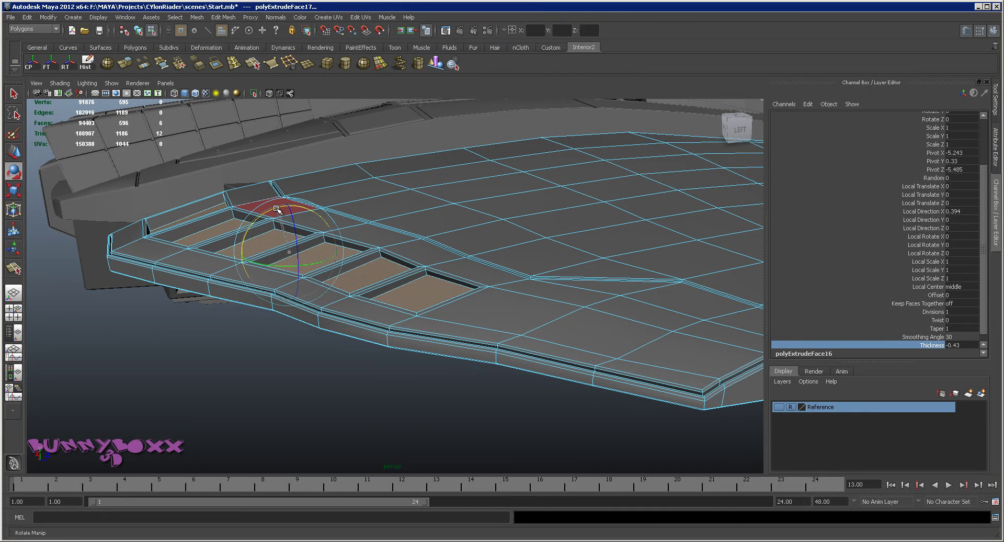
mouse_move(276, 209)
left_mouse_down()
mouse_move(342, 247)
mouse_move(209, 219)
left_mouse_up()
left_click(207, 219)
mouse_move(173, 188)
left_mouse_down()
mouse_move(251, 233)
mouse_move(264, 271)
left_mouse_up()
Select each of the remaining recessed panel floors along the row in turn.
left_click(264, 232)
left_click(222, 269)
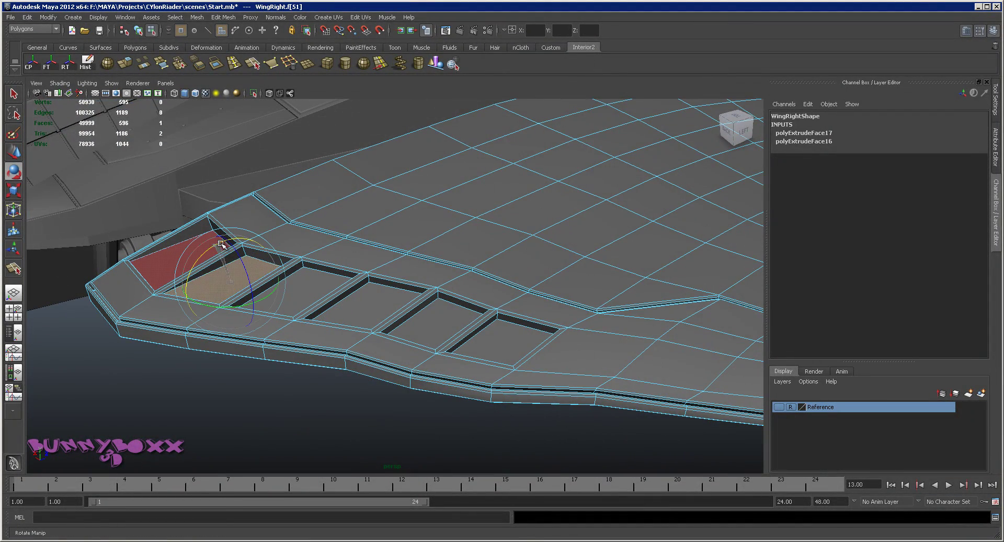
left_click(304, 290)
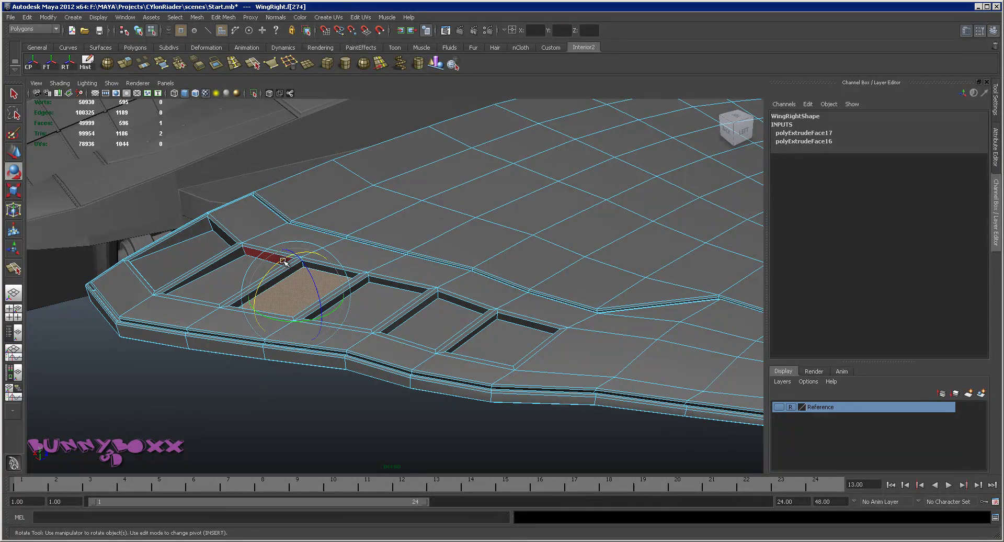
left_click(368, 292)
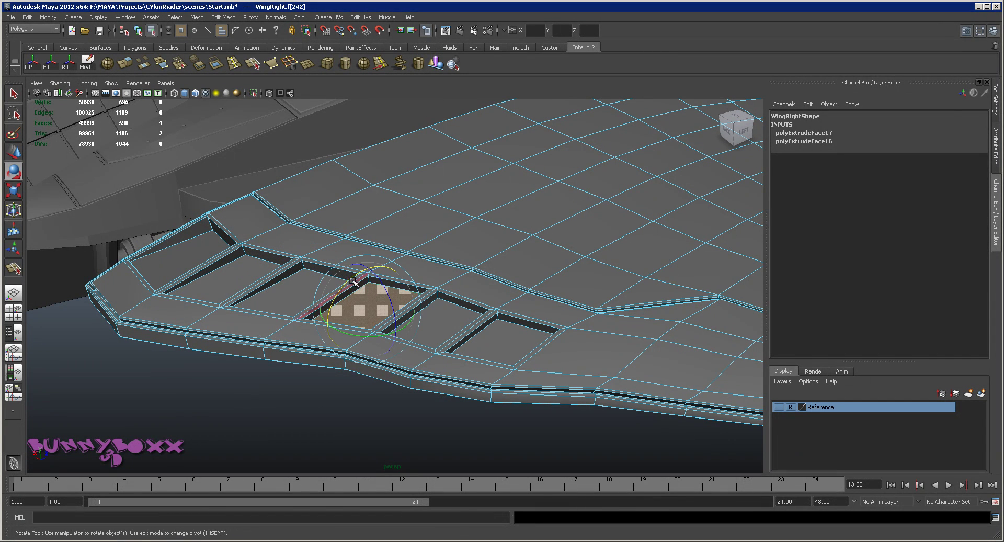
left_click_drag(389, 283, 335, 308, "alt")
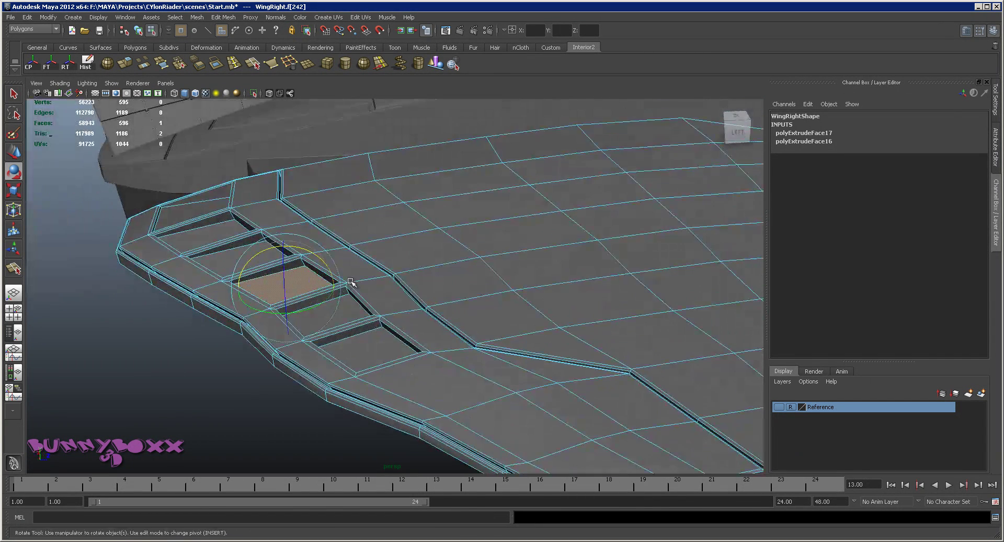
left_click(322, 314)
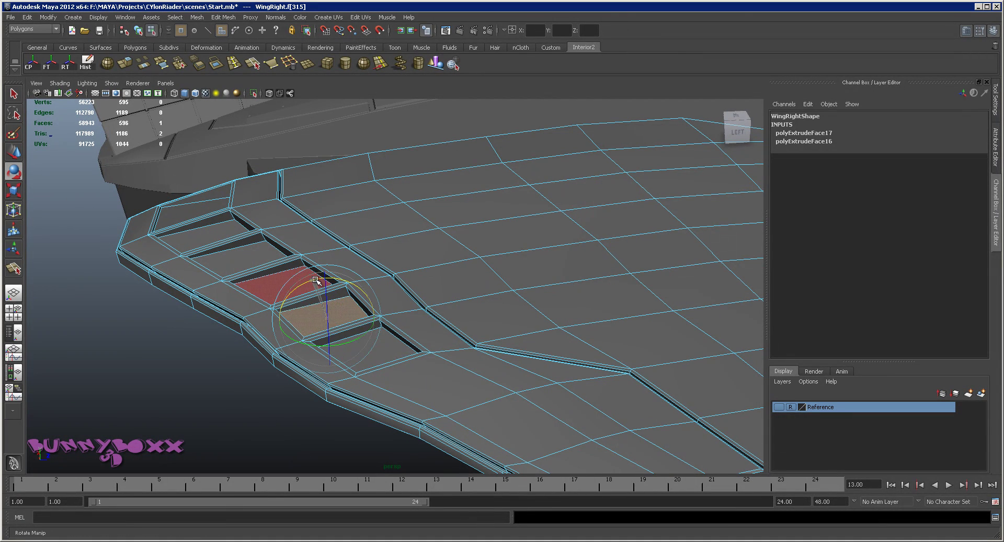
left_click(384, 337)
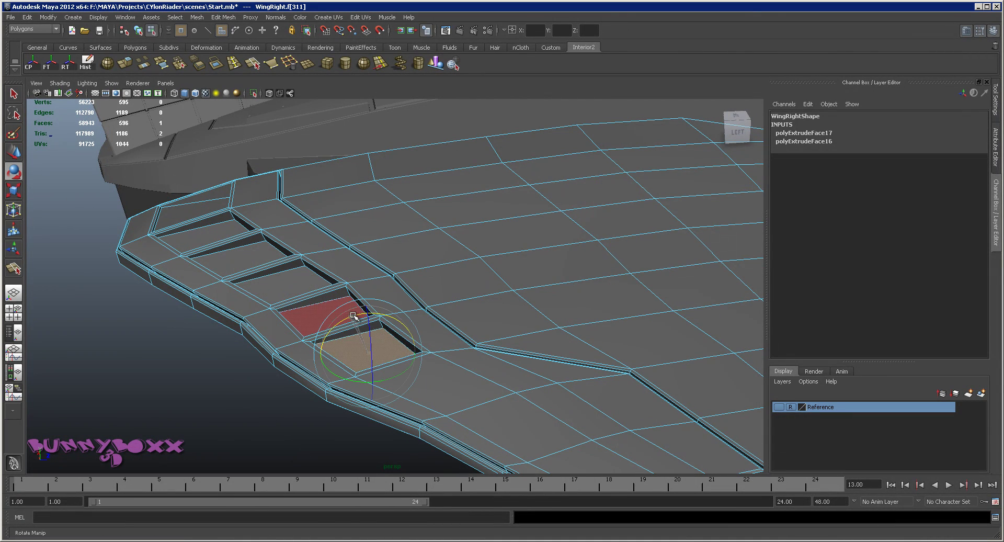
Return to Object Mode and inspect the right wing from a low side view.
left_click_drag(354, 314, 478, 347, "alt")
right_click_drag(436, 319, 454, 306)
scroll(471, 355, "down", 5)
left_click(575, 311)
mouse_move(575, 311)
left_mouse_down("alt")
mouse_move(433, 298)
mouse_move(448, 285)
mouse_move(519, 280)
left_mouse_up("alt")
scroll(520, 280, "up", 2)
scroll(520, 280, "up", 3)
left_click(359, 302)
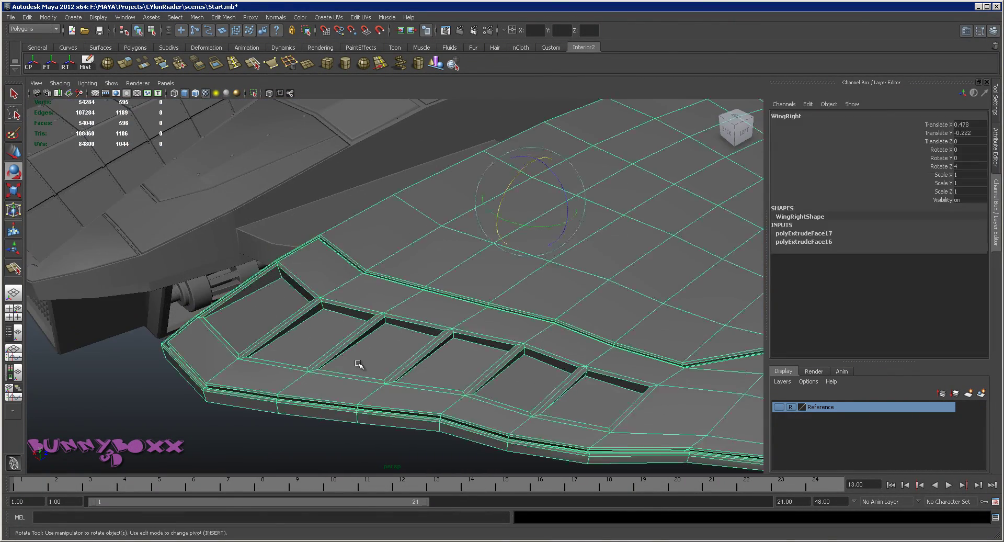
scroll(438, 362, "up", 2)
left_click(342, 310)
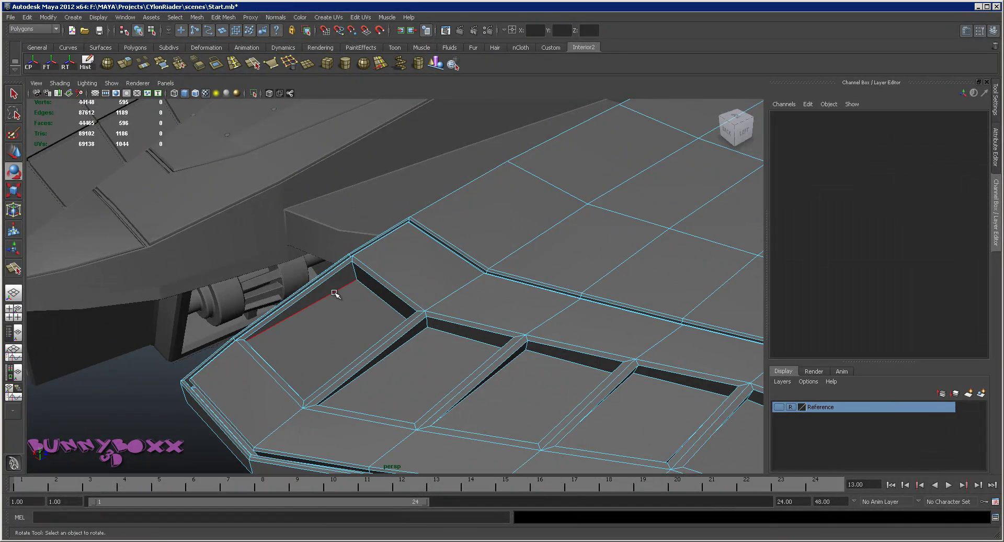
Select the edge loop and rim edges around the first recessed panel.
left_click(335, 293)
left_click_drag(334, 293, 401, 305, "alt")
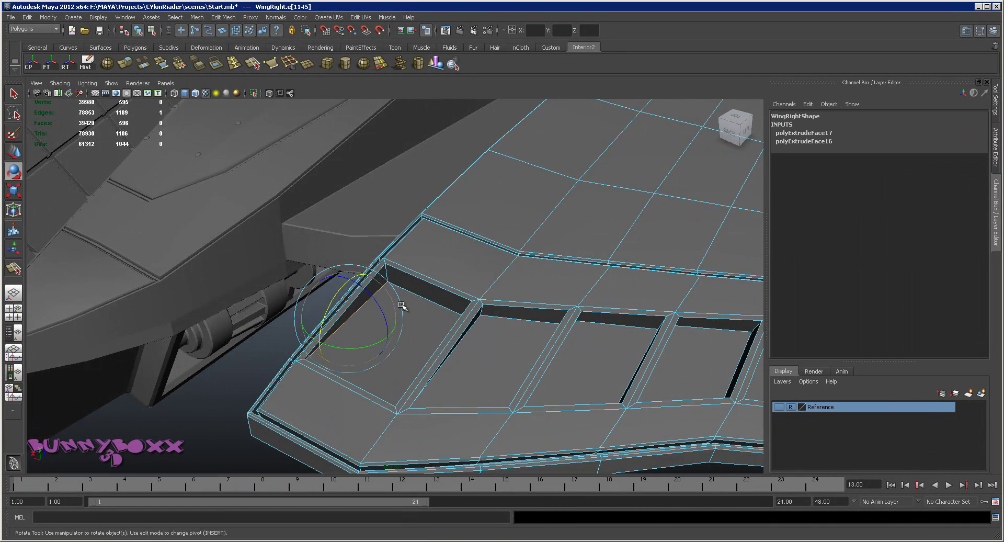
key("q")
left_click(397, 290, "shift")
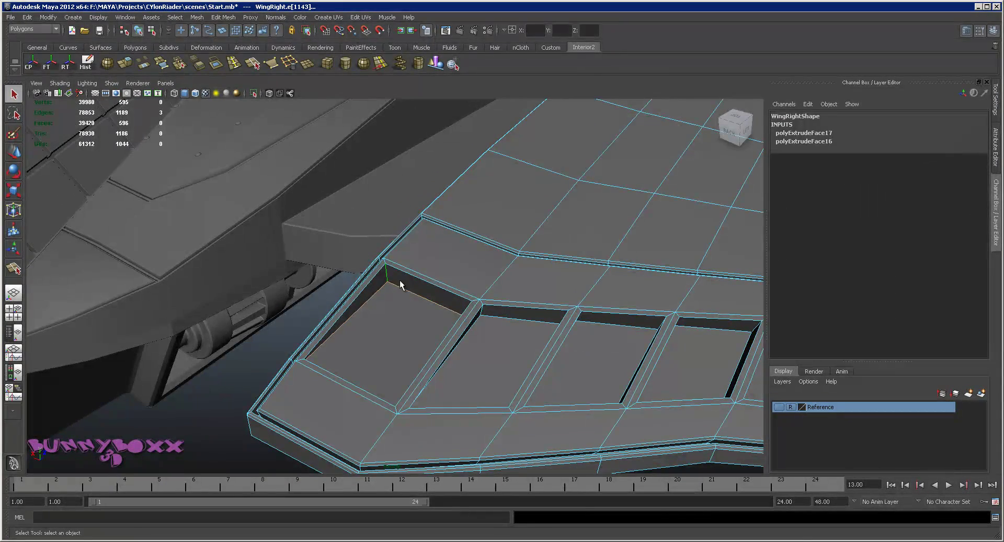
left_click_drag(399, 283, 546, 288, "alt")
double_click(532, 265, "shift")
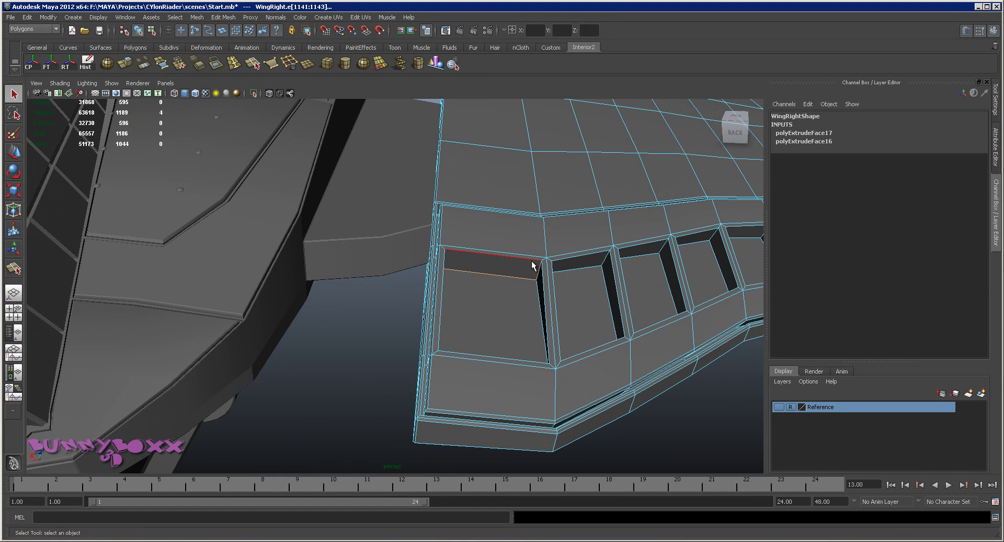
mouse_move(532, 265)
left_mouse_down("alt")
mouse_move(588, 293)
mouse_move(533, 276)
left_mouse_up("alt")
left_click(530, 274, "shift")
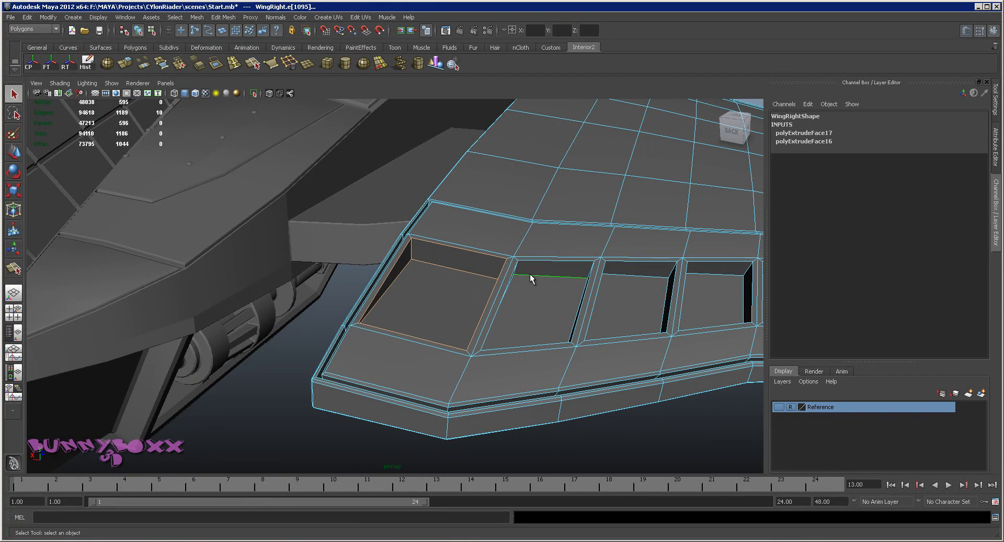
left_click(529, 262, "shift")
mouse_move(530, 274)
left_mouse_down("alt")
mouse_move(441, 264)
mouse_move(441, 280)
left_mouse_up("alt")
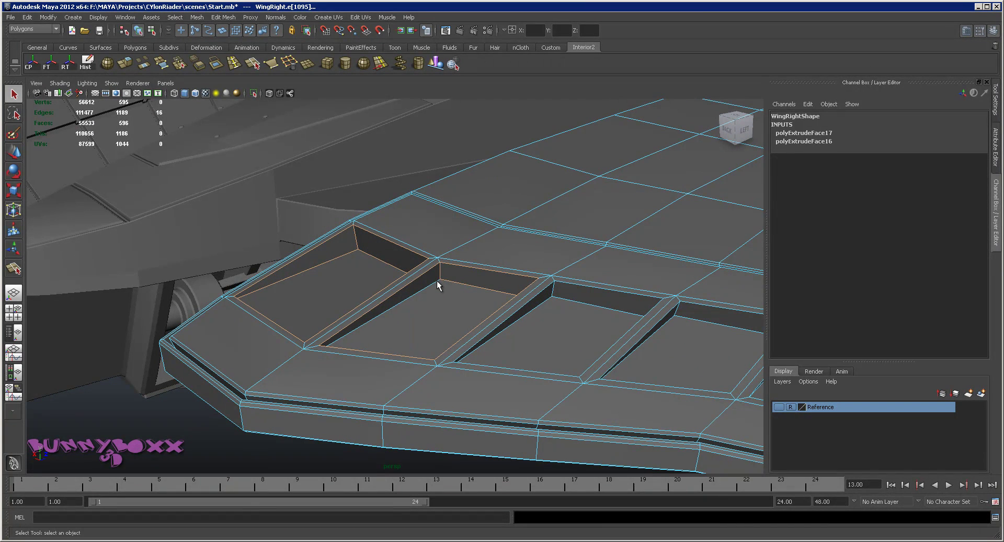
left_click(489, 281, "shift")
scroll(464, 291, "up", 2)
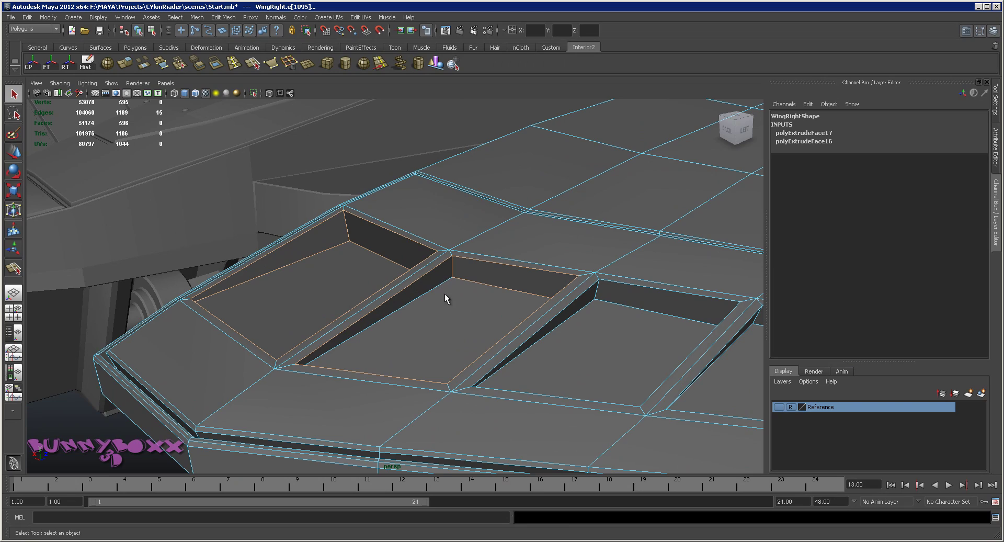
Inspect the wing edge in wireframe, then return to shaded-with-wireframe display.
left_click(175, 93)
mouse_move(502, 164)
left_mouse_down("alt")
mouse_move(617, 354)
mouse_move(636, 303)
mouse_move(485, 335)
mouse_move(652, 363)
mouse_move(562, 380)
left_mouse_up("alt")
right_click_drag(563, 380, 598, 325, "alt")
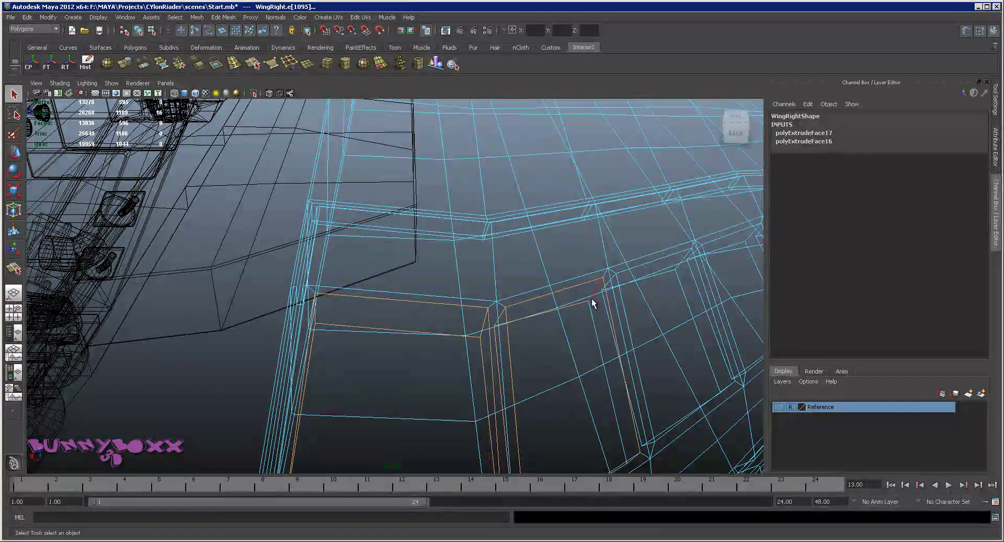
mouse_move(585, 303)
left_mouse_down("alt")
mouse_move(606, 321)
mouse_move(630, 318)
mouse_move(600, 319)
left_mouse_up("alt")
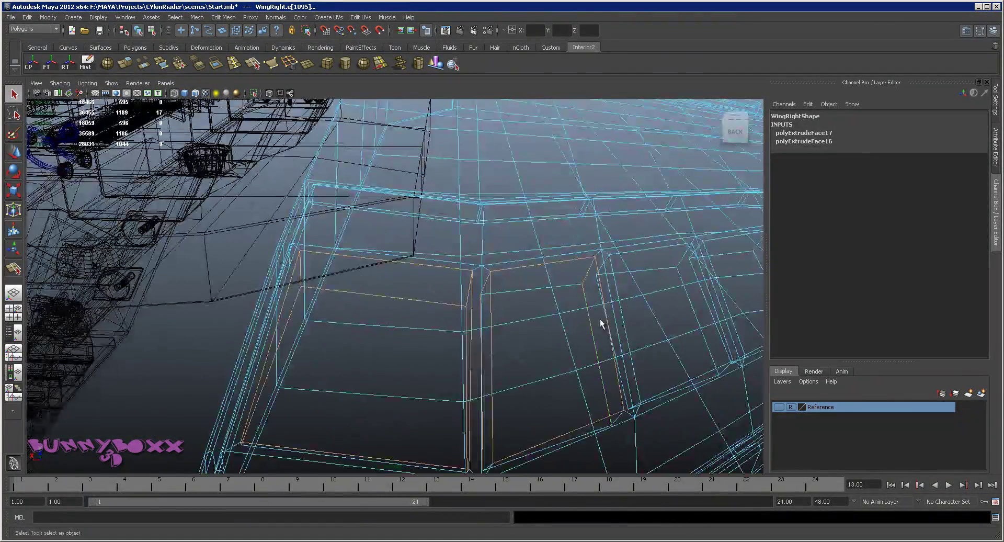
right_click_drag(587, 313, 596, 340, "alt")
mouse_move(595, 340)
left_mouse_down("alt")
mouse_move(582, 325)
mouse_move(444, 341)
mouse_move(318, 238)
mouse_move(504, 430)
mouse_move(412, 369)
mouse_move(464, 278)
mouse_move(578, 293)
mouse_move(497, 316)
mouse_move(526, 314)
mouse_move(531, 328)
mouse_move(386, 277)
left_mouse_up("alt")
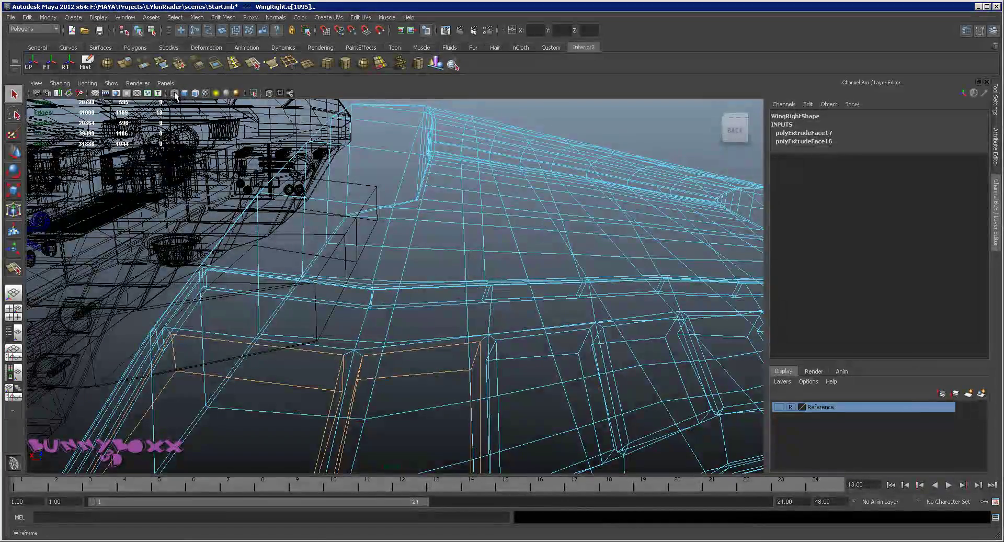
key("5")
middle_click_drag(386, 277, 527, 287, "alt")
right_click_drag(526, 287, 529, 318, "alt")
mouse_move(528, 318)
left_mouse_down("alt")
mouse_move(638, 343)
mouse_move(474, 304)
left_mouse_up("alt")
Add the panel corner edge and the lower slot rim edges to the selection.
left_click(476, 298, "shift")
mouse_move(475, 298)
right_mouse_down("alt")
mouse_move(538, 336)
mouse_move(531, 309)
right_mouse_up("alt")
mouse_move(531, 309)
left_mouse_down("alt")
mouse_move(542, 286)
mouse_move(554, 286)
left_mouse_up("alt")
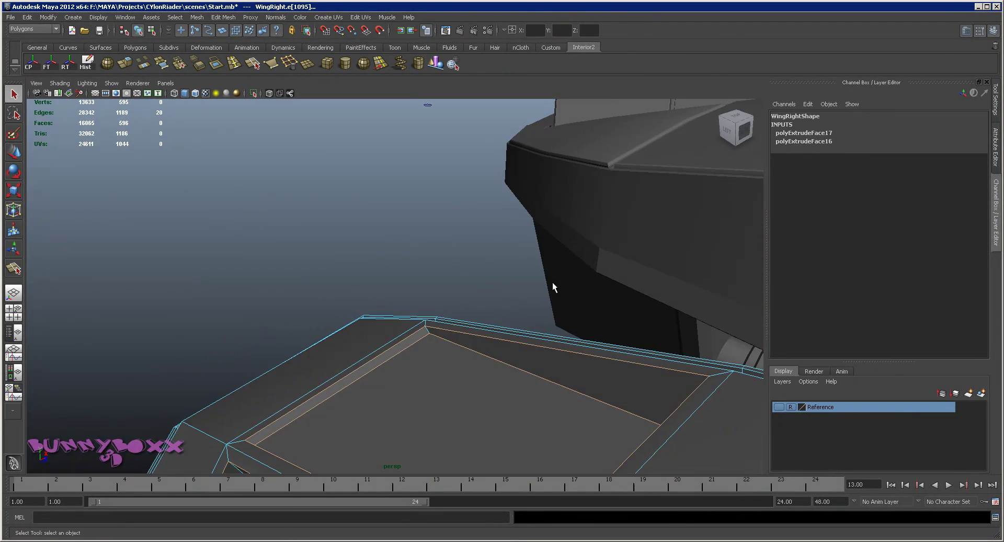
left_click(426, 330, "shift")
left_click_drag(423, 349, 574, 343, "alt")
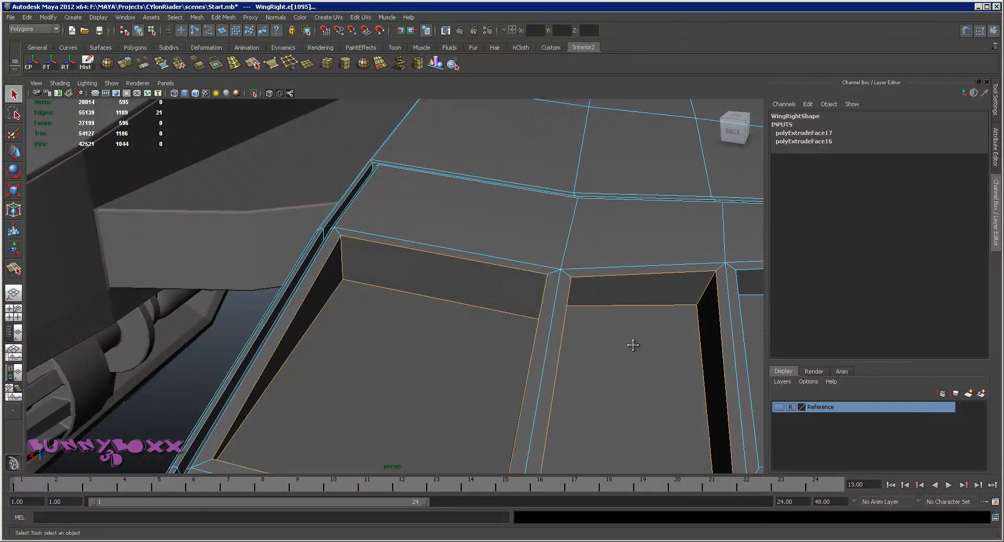
left_click_drag(316, 250, 505, 305, "alt")
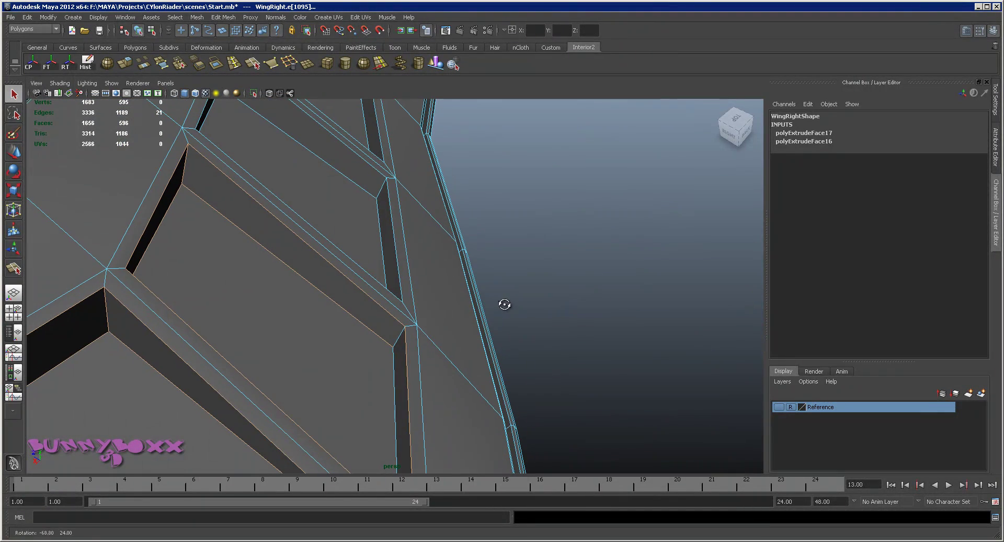
left_click(398, 337, "shift")
left_click(392, 354, "shift")
mouse_move(392, 354)
left_mouse_down("alt")
mouse_move(226, 313)
mouse_move(335, 280)
left_mouse_up("alt")
left_click(366, 287, "shift")
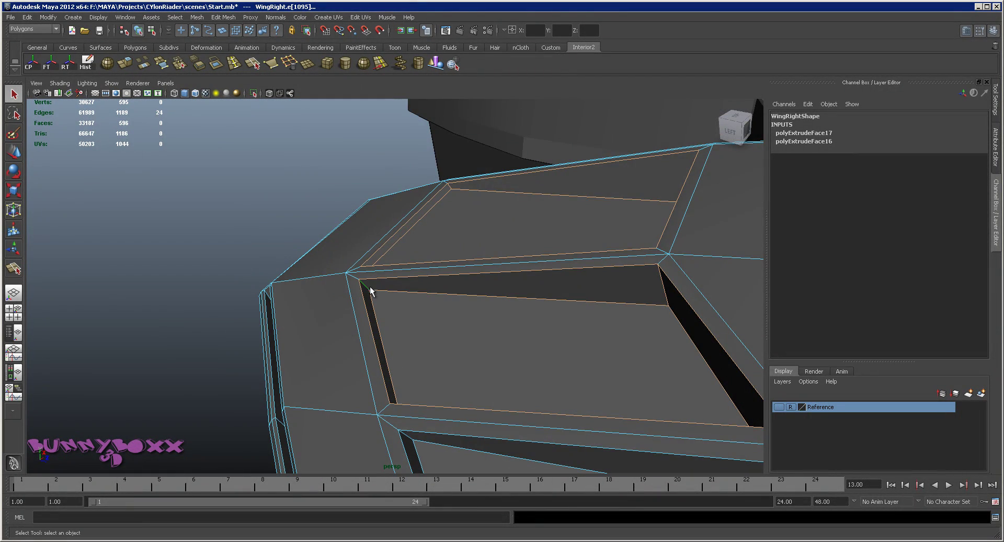
mouse_move(483, 316)
left_mouse_down("alt")
mouse_move(499, 326)
mouse_move(469, 295)
left_mouse_up("alt")
left_click(476, 289, "shift")
left_click(512, 255, "shift")
Add the diagonal rim edge and the rim edges around the next slot.
left_click_drag(511, 274, 277, 297, "alt")
left_click(326, 282, "shift")
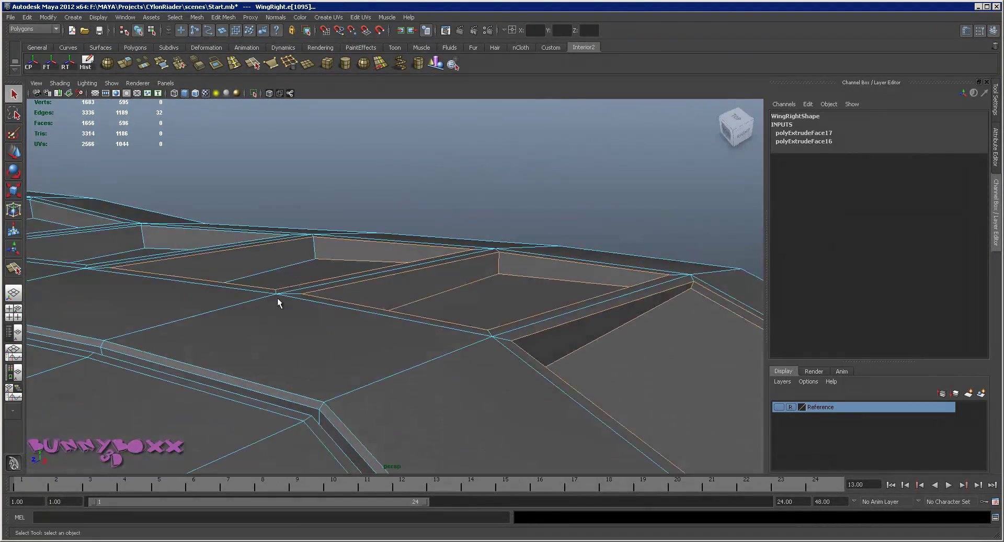
left_click(306, 260, "shift")
mouse_move(359, 262)
left_mouse_down("alt")
mouse_move(246, 260)
mouse_move(190, 222)
left_mouse_up("alt")
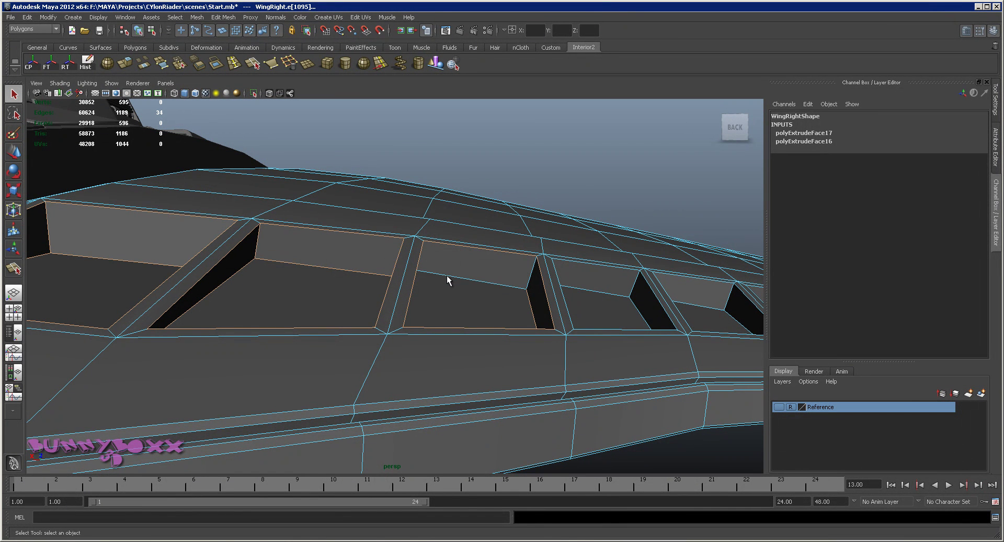
left_click(531, 269, "shift")
mouse_move(556, 280)
left_mouse_down("alt")
mouse_move(683, 322)
mouse_move(567, 321)
left_mouse_up("alt")
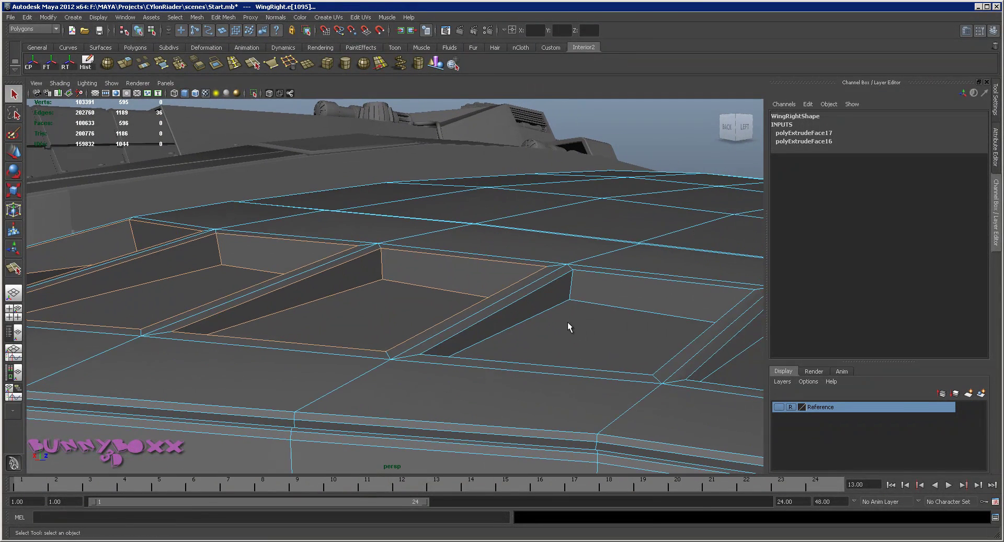
left_click(560, 275, "shift")
left_click(578, 271, "shift")
left_click(557, 302, "shift")
left_click(581, 299, "shift")
Add the vertical slot edge and the remaining slot rim edges.
mouse_move(563, 311)
left_mouse_down("alt")
mouse_move(384, 316)
mouse_move(439, 325)
left_mouse_up("alt")
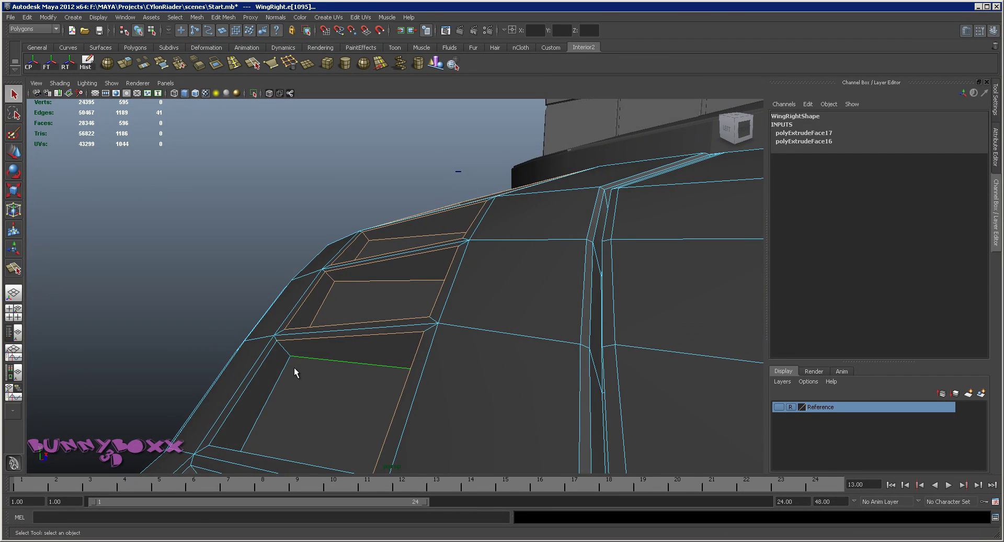
left_click(390, 290, "shift")
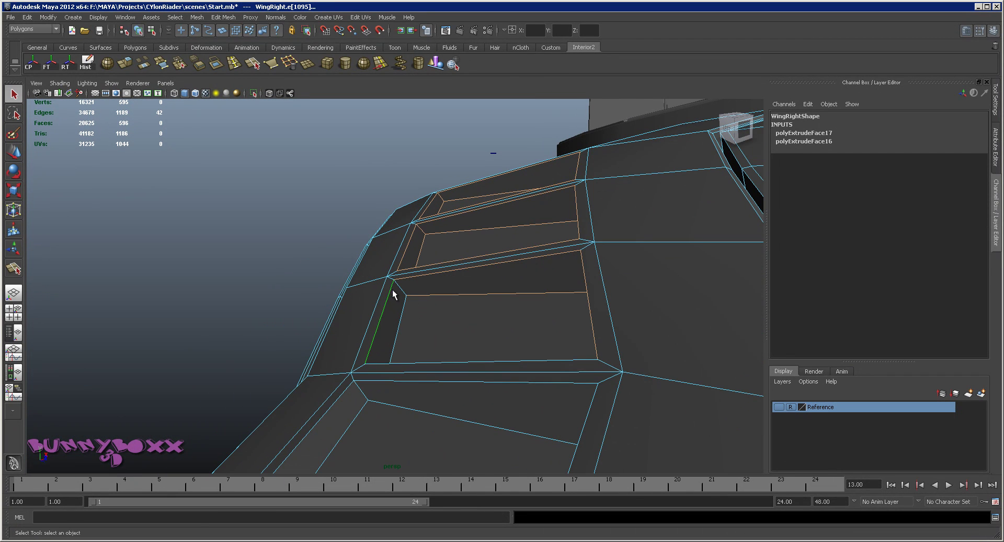
mouse_move(415, 305)
left_mouse_down("alt")
mouse_move(600, 312)
mouse_move(601, 290)
mouse_move(518, 338)
left_mouse_up("alt")
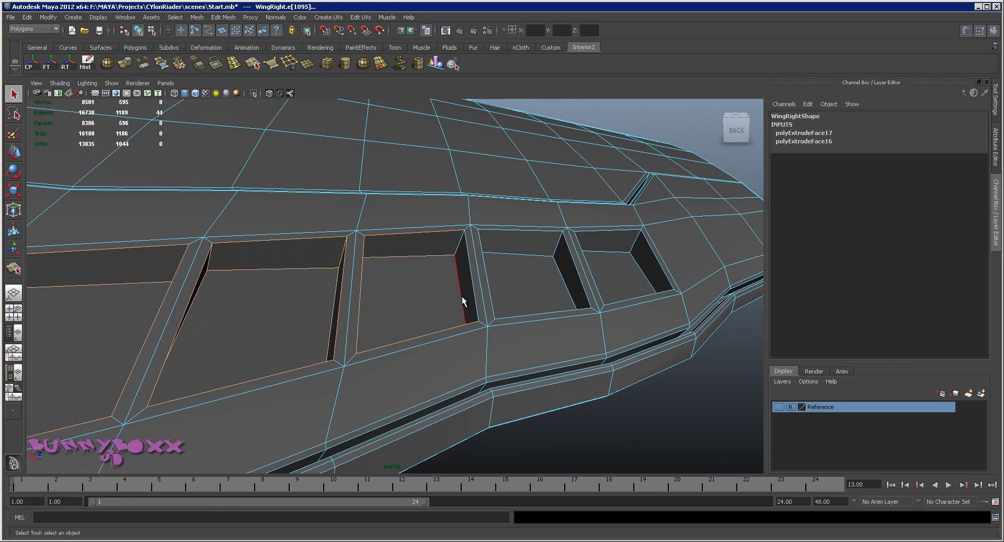
left_click(459, 243, "shift")
left_click_drag(370, 315, 297, 314, "alt")
right_click_drag(297, 314, 298, 335)
left_click(174, 314)
Select the five recessed window floor faces.
left_click(331, 284, "shift")
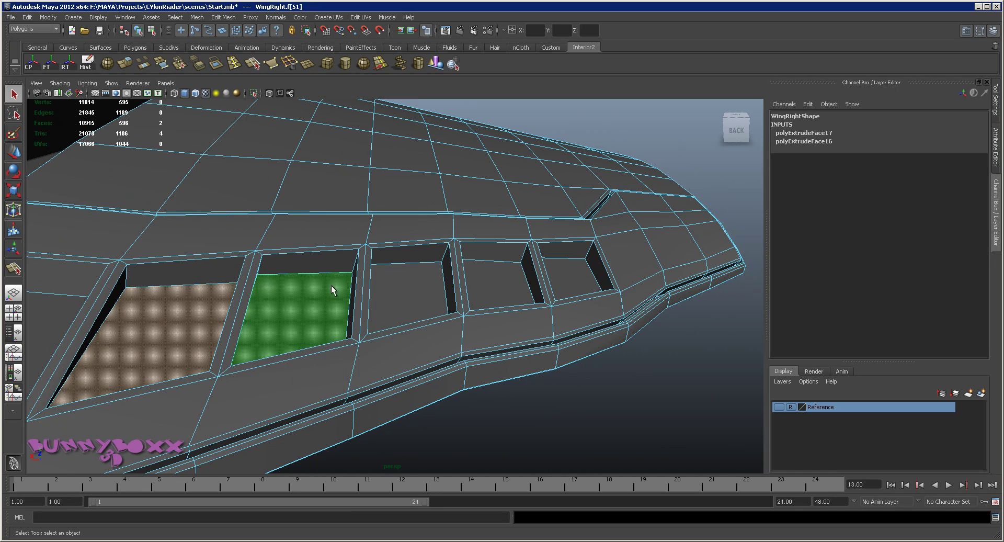
left_click(408, 295, "shift")
left_click(507, 278, "shift")
left_click(563, 262, "shift")
left_click_drag(564, 262, 241, 306, "alt")
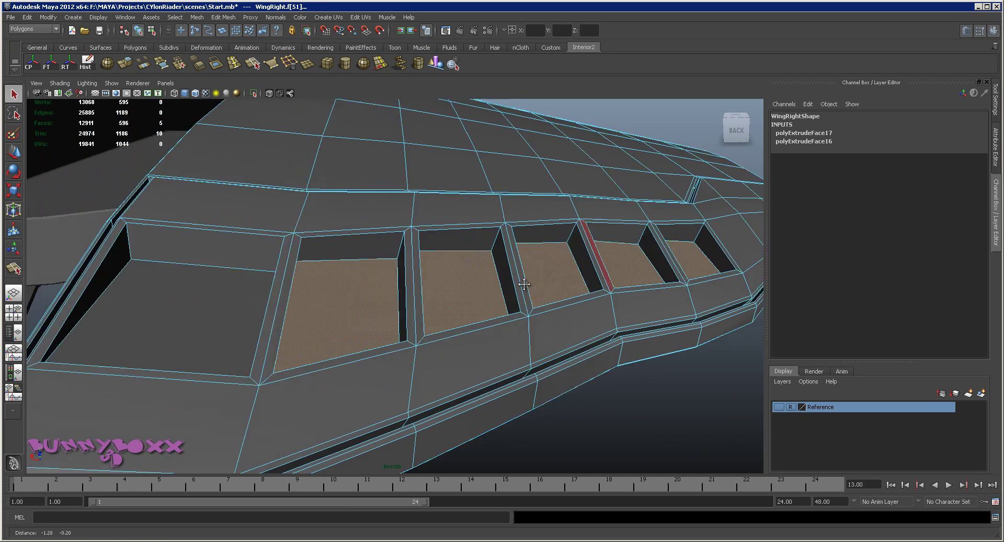
left_click(241, 306, "shift")
Grow the face selection and convert it to its border edges.
right_click(245, 304, "shift")
right_click(247, 304, "shift")
left_click(295, 292)
mouse_move(384, 325)
left_mouse_down("alt")
mouse_move(495, 342)
mouse_move(494, 359)
mouse_move(460, 276)
mouse_move(506, 343)
mouse_move(448, 337)
left_mouse_up("alt")
right_click(449, 331, "shift")
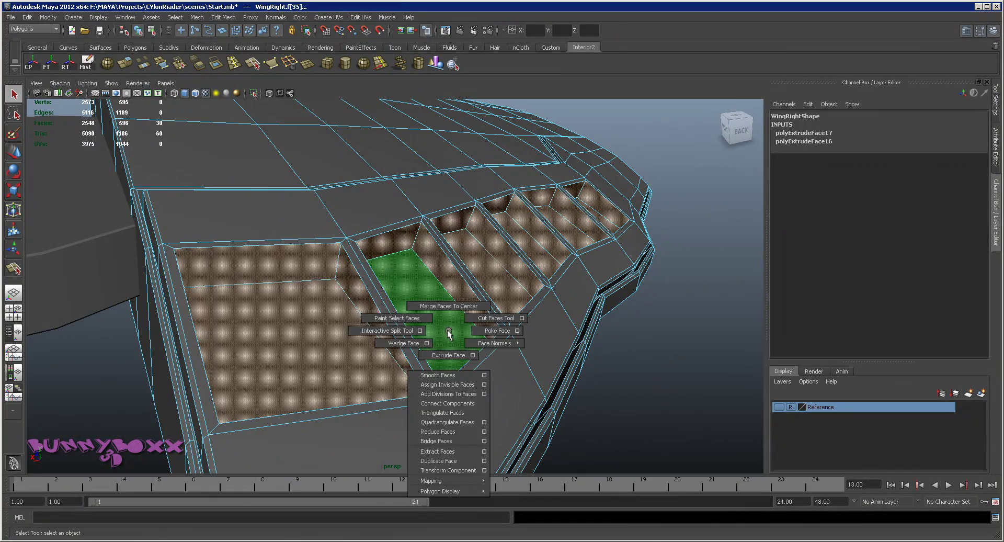
right_click(446, 329, "ctrl")
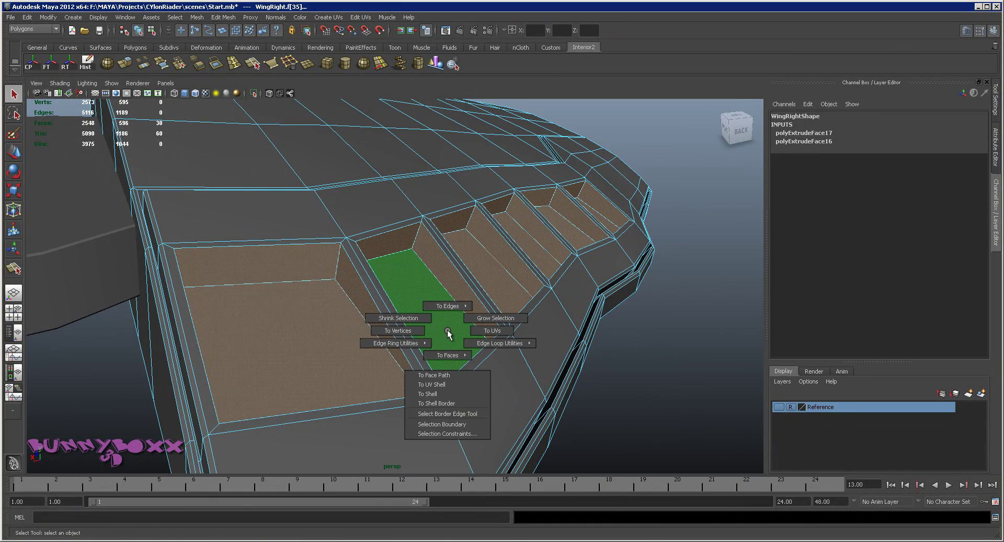
left_click(448, 305)
left_click(450, 290)
Bevel the border edges (polyBevel3, Offset 0.5) and return to Object Mode.
mouse_move(481, 293)
left_mouse_down("alt")
mouse_move(536, 294)
mouse_move(434, 325)
left_mouse_up("alt")
right_click(434, 325, "shift")
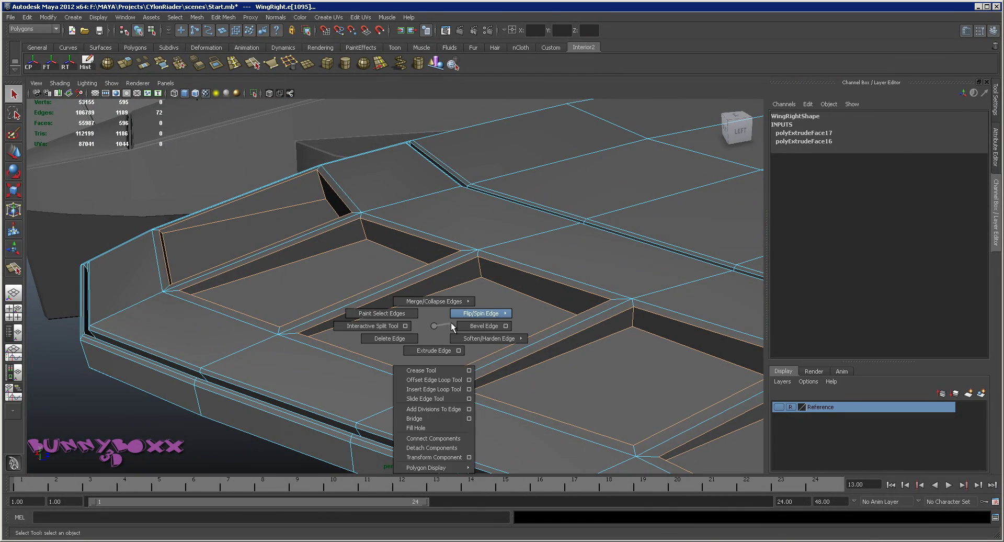
right_click_drag(453, 323, 478, 327, "shift")
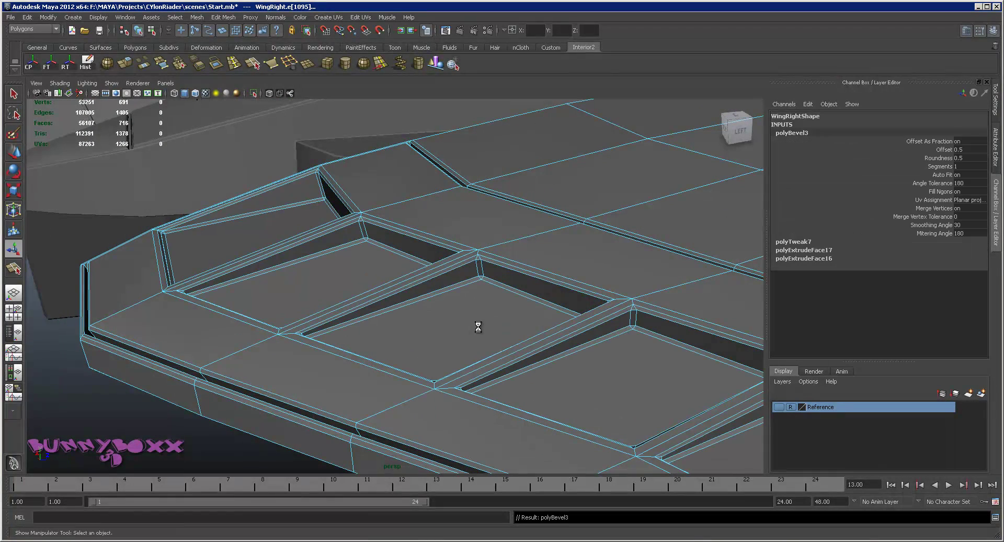
mouse_move(641, 266)
left_mouse_down("alt")
mouse_move(634, 280)
mouse_move(652, 280)
mouse_move(594, 274)
mouse_move(623, 288)
mouse_move(614, 364)
mouse_move(537, 280)
mouse_move(466, 264)
mouse_move(397, 291)
mouse_move(392, 338)
mouse_move(578, 322)
mouse_move(511, 311)
mouse_move(457, 320)
mouse_move(473, 347)
mouse_move(458, 271)
mouse_move(567, 298)
left_mouse_up("alt")
right_click(590, 271)
left_click(613, 365)
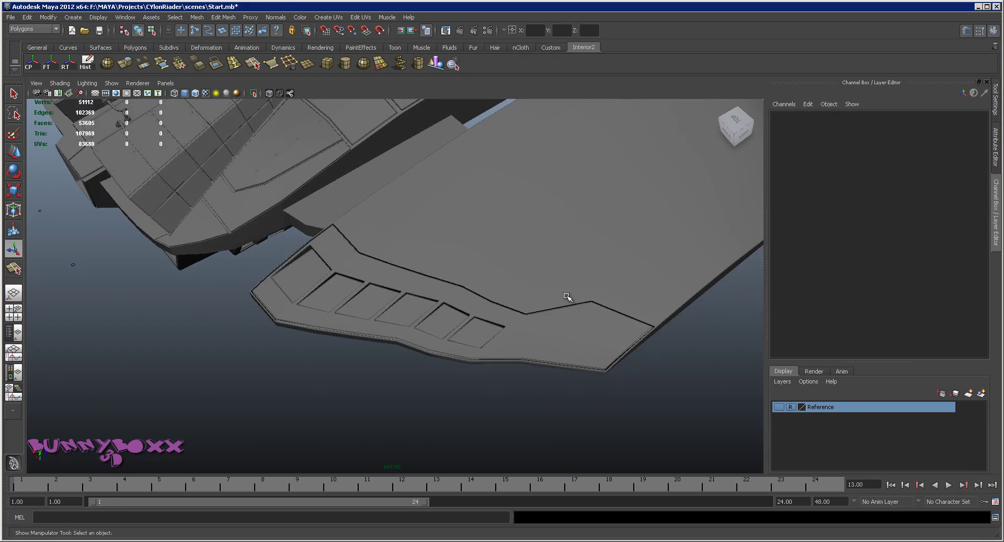
Select WingRight and pick a vertex on the wing with the Move tool.
left_click(605, 331)
mouse_move(605, 332)
left_mouse_down("alt")
mouse_move(480, 322)
mouse_move(510, 297)
mouse_move(432, 277)
mouse_move(437, 340)
mouse_move(623, 327)
mouse_move(534, 269)
left_mouse_up("alt")
right_click_drag(512, 267, 467, 245)
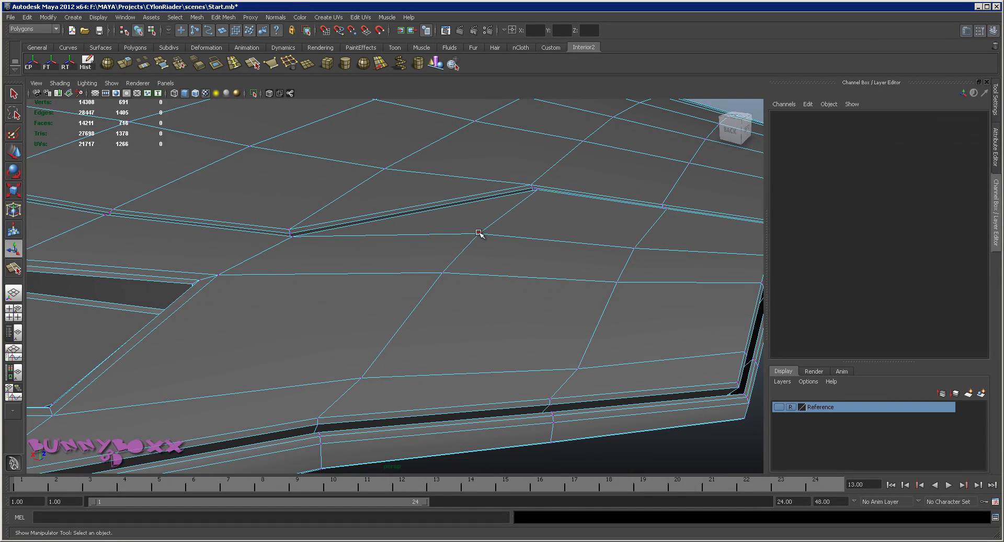
left_click(478, 233)
key("w")
Select a triangular face and a quad face near the wing tip.
mouse_move(511, 260)
left_mouse_down("alt")
mouse_move(531, 291)
mouse_move(459, 300)
left_mouse_up("alt")
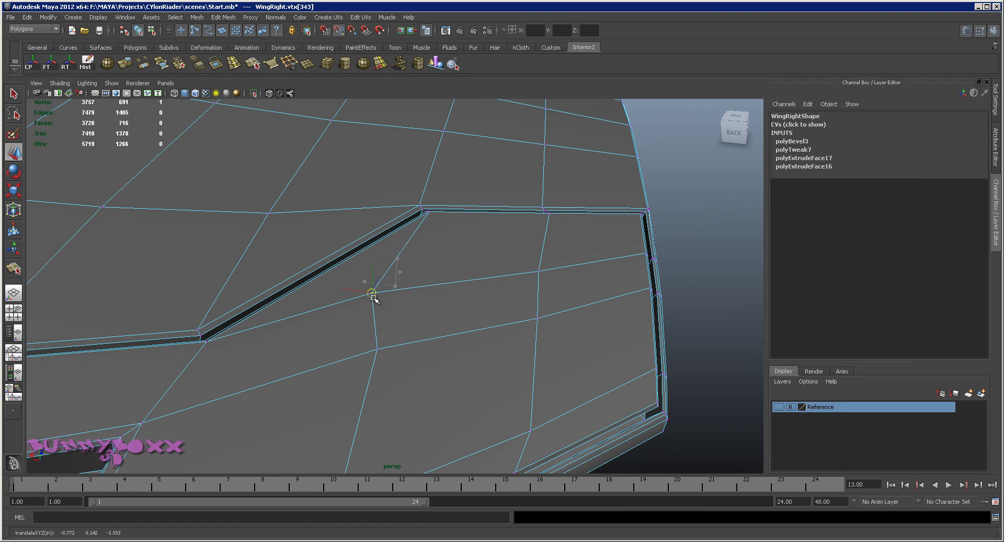
mouse_move(485, 322)
left_mouse_down("alt")
mouse_move(493, 330)
mouse_move(520, 313)
mouse_move(491, 326)
mouse_move(372, 293)
mouse_move(485, 309)
left_mouse_up("alt")
right_click_drag(485, 310, 482, 331)
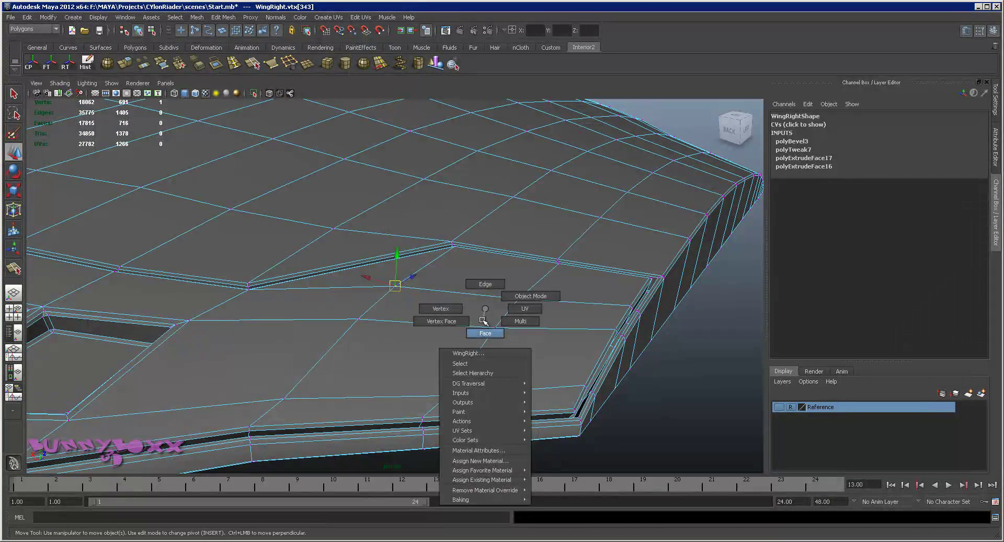
left_click(355, 285)
left_click(460, 287, "shift")
Add the remaining wing-tip faces to the selection, ten faces in total.
left_click(569, 290, "shift")
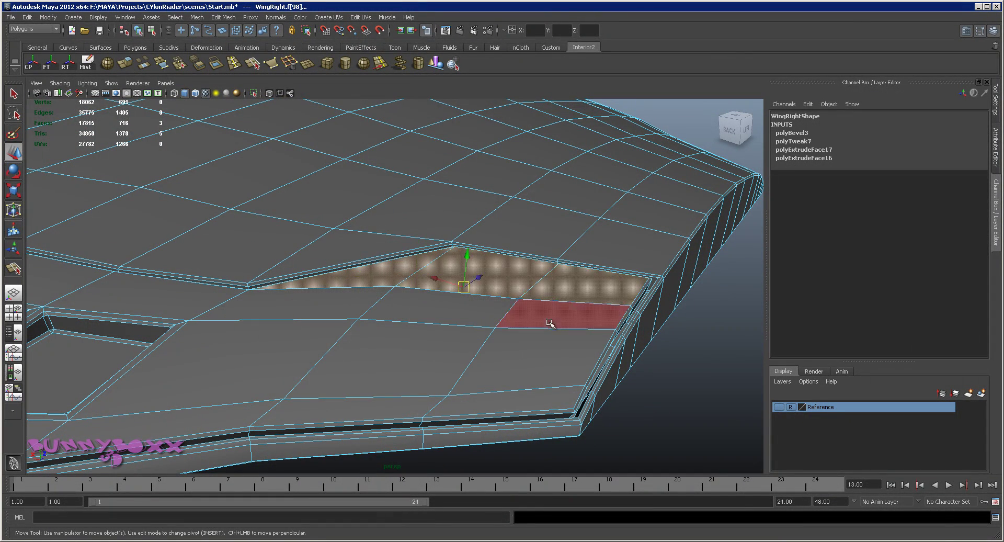
left_click(544, 319, "shift")
left_click(445, 309, "shift")
left_click(324, 309, "shift")
left_click(309, 340, "shift")
left_click(416, 364, "shift")
left_click(503, 371, "shift")
mouse_move(503, 371)
left_mouse_down("alt")
mouse_move(582, 365)
mouse_move(518, 319)
left_mouse_up("alt")
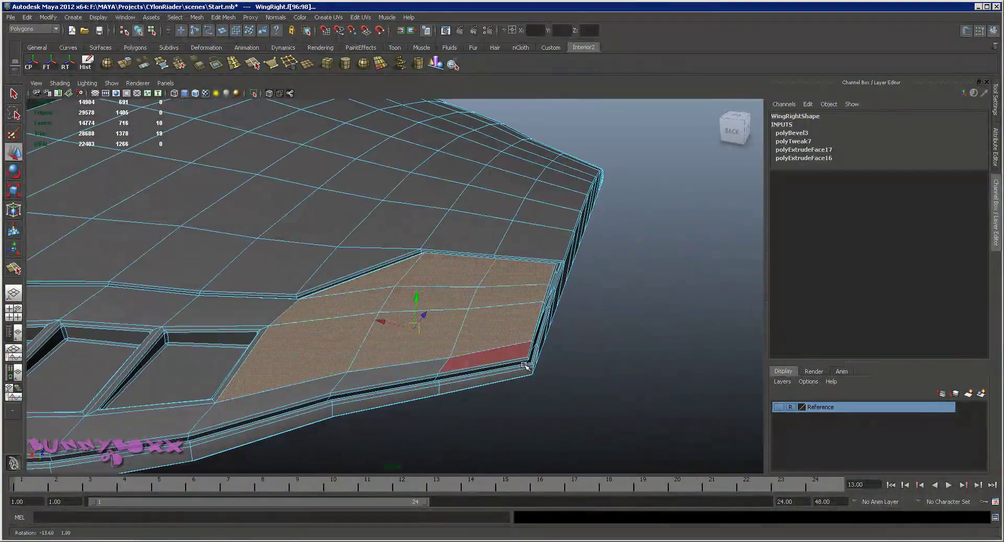
Extrude the wing-tip faces with a 0.1 offset, discard the thickness change, and extrude again.
left_click(223, 18)
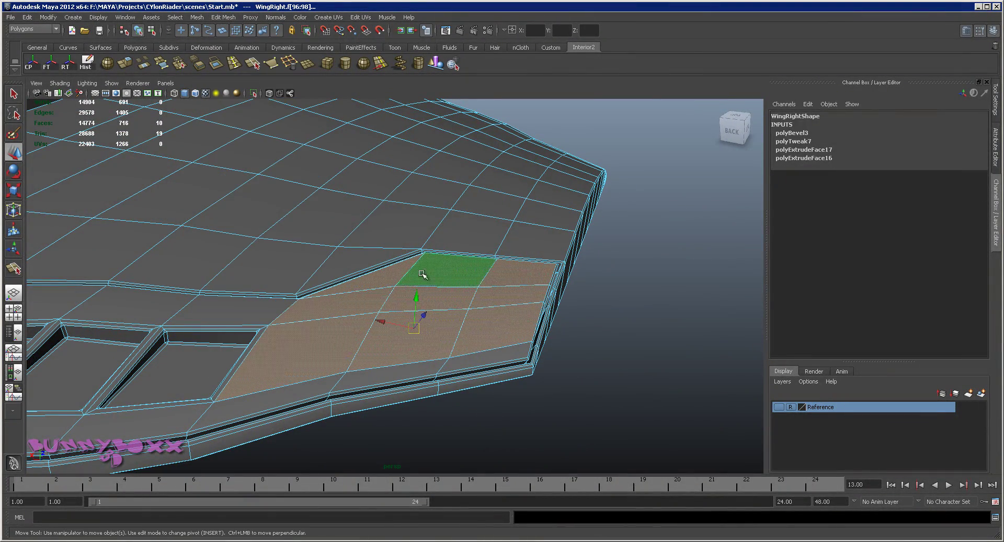
right_click(450, 291, "shift")
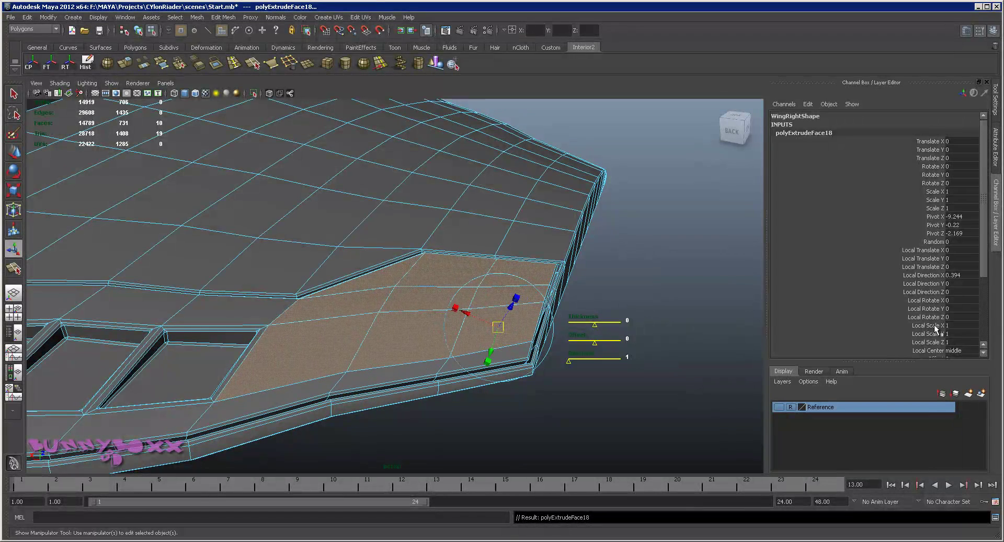
scroll(949, 318, "down", 4)
left_click(899, 261)
middle_click_drag(386, 242, 391, 243)
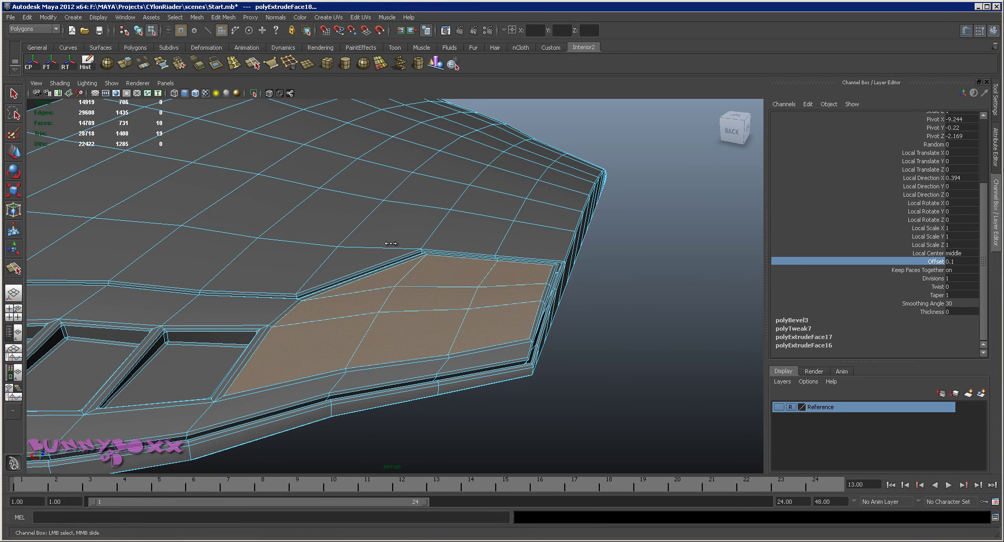
left_click(937, 313)
middle_click_drag(590, 327, 478, 321)
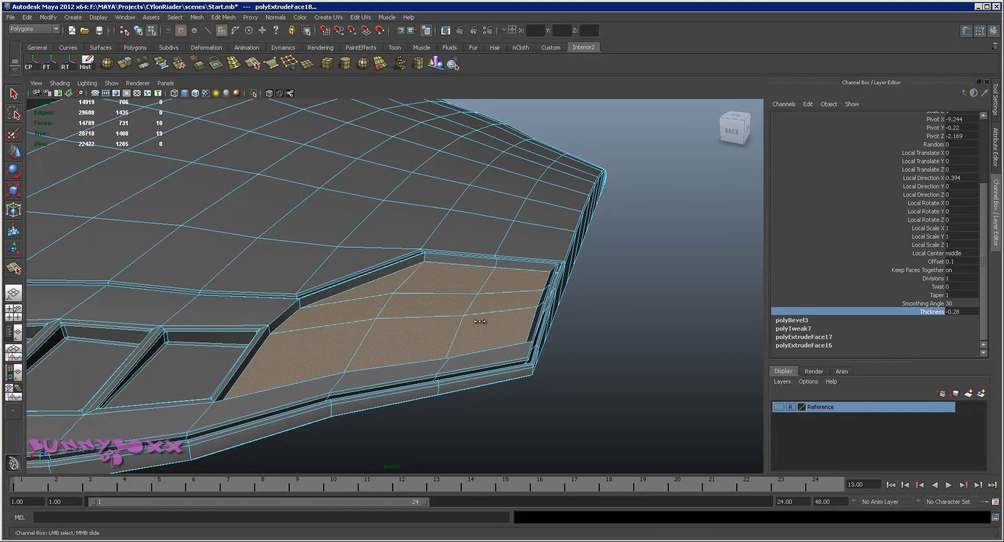
key("ctrl+z")
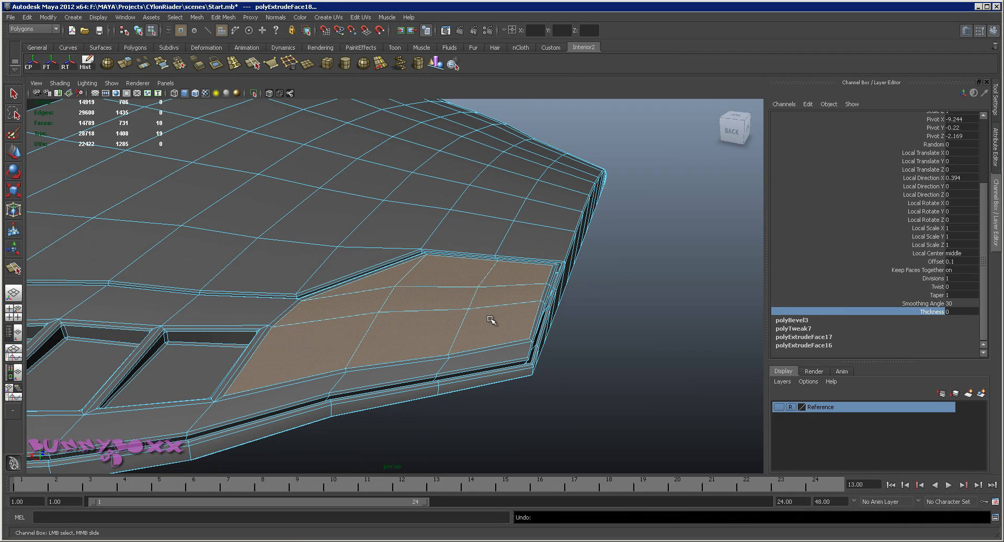
key("g")
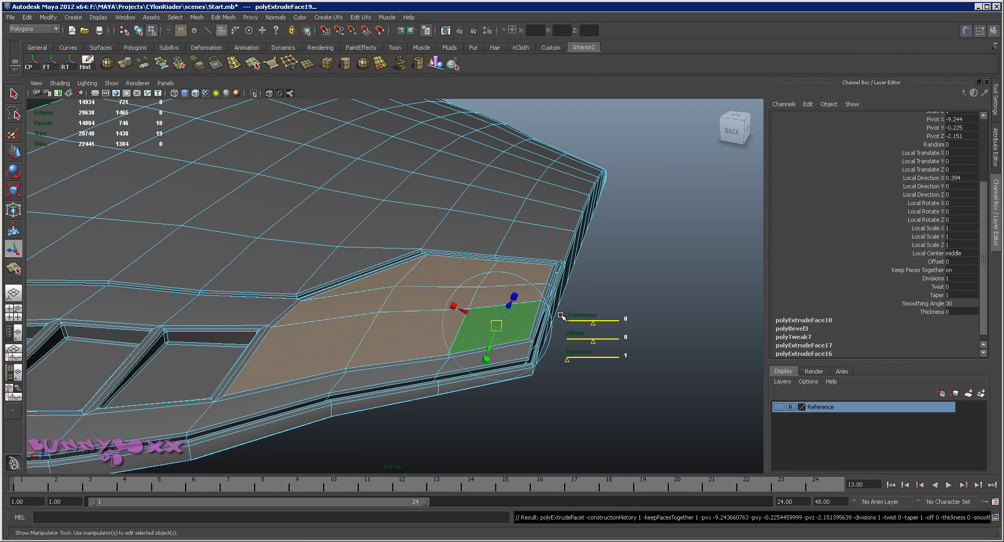
Raise the second extrusion's thickness to about 1.49.
left_click(932, 312)
mouse_move(475, 289)
middle_mouse_down()
mouse_move(460, 290)
mouse_move(550, 288)
middle_mouse_up()
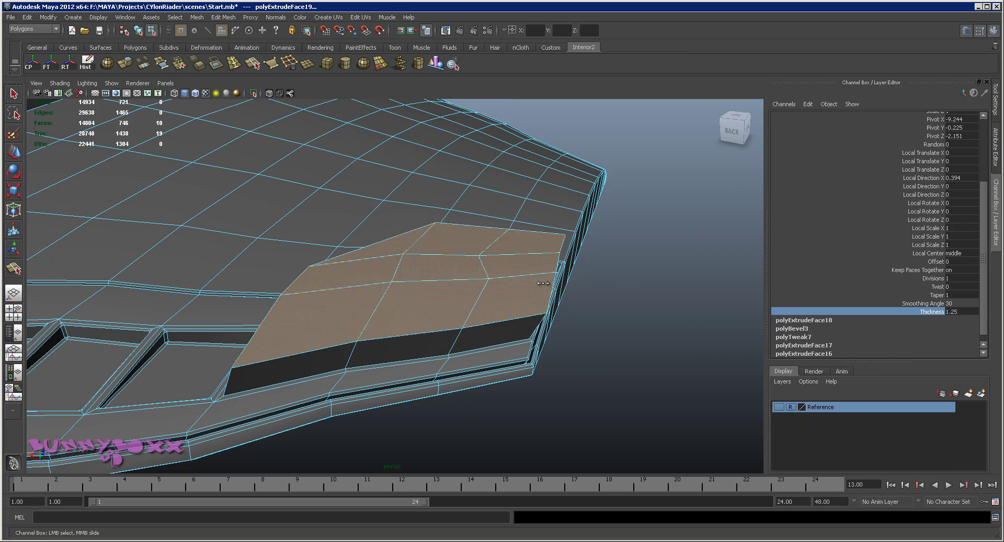
mouse_move(549, 288)
left_mouse_down("alt")
mouse_move(385, 285)
mouse_move(510, 282)
mouse_move(481, 289)
left_mouse_up("alt")
middle_click_drag(481, 289, 491, 291)
mouse_move(491, 292)
left_mouse_down("alt")
mouse_move(643, 315)
mouse_move(438, 284)
mouse_move(370, 287)
left_mouse_up("alt")
Undo the tilt, the raised thickness and both trial extrusions so the faces lie flat.
key("e")
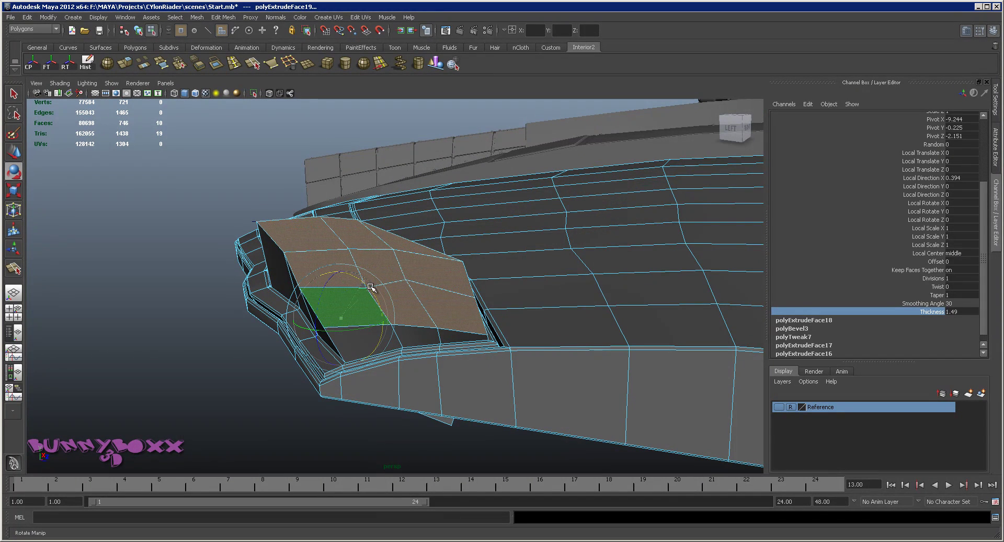
key("ctrl+z")
key("ctrl+z")
mouse_move(531, 292)
left_mouse_down("alt")
mouse_move(368, 288)
mouse_move(385, 236)
mouse_move(376, 225)
mouse_move(462, 182)
left_mouse_up("alt")
key("w")
key("ctrl+z")
key("ctrl+z")
key("ctrl+z")
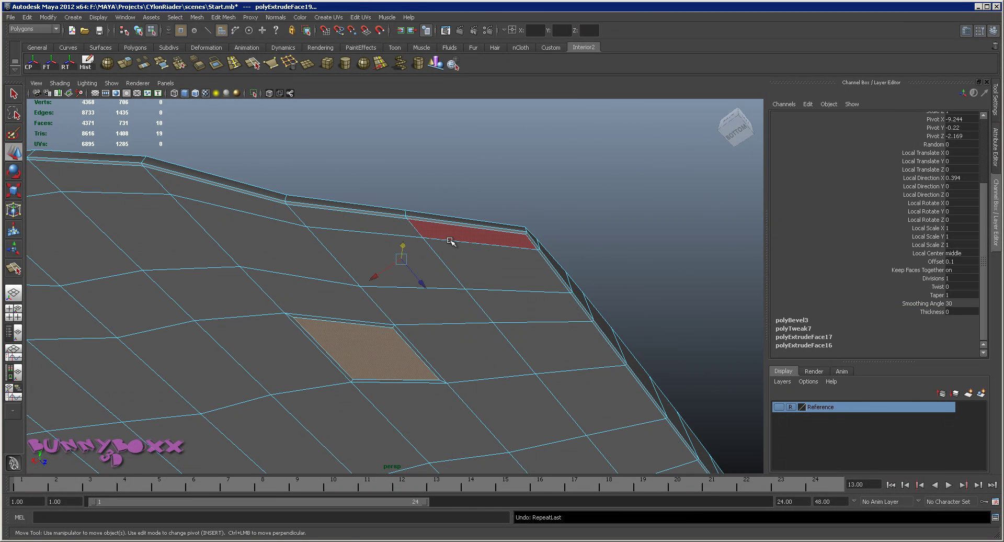
key("ctrl+z")
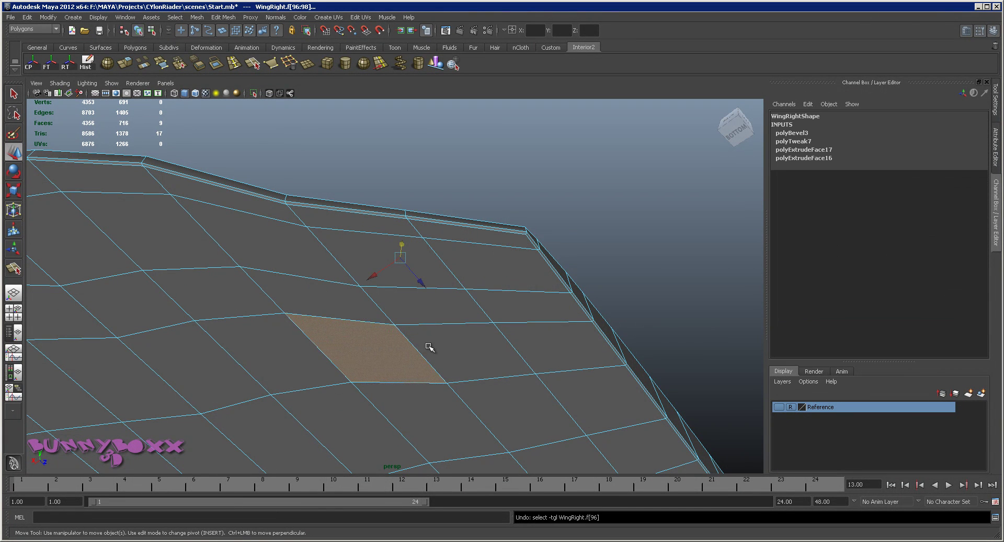
key("ctrl+z")
Re-extrude the wing-tip faces with a 0.11 inset and pull a second extrusion up about 0.507.
mouse_move(481, 275)
left_mouse_down("alt")
mouse_move(460, 355)
mouse_move(500, 261)
mouse_move(459, 325)
left_mouse_up("alt")
right_click_drag(459, 325, 458, 338, "shift")
scroll(938, 316, "down", 3)
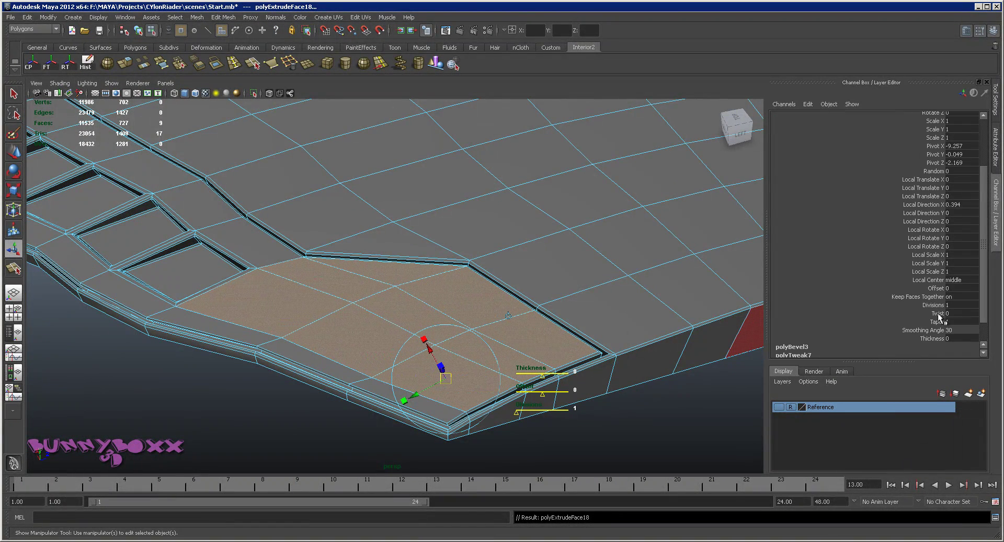
left_click(939, 285)
middle_click_drag(401, 318, 407, 319)
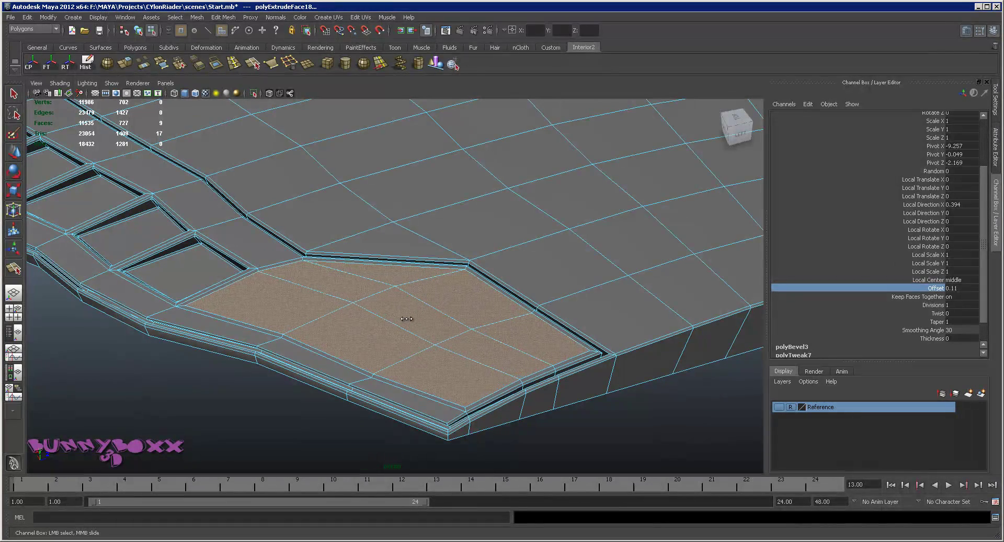
right_click_drag(451, 328, 450, 300, "shift")
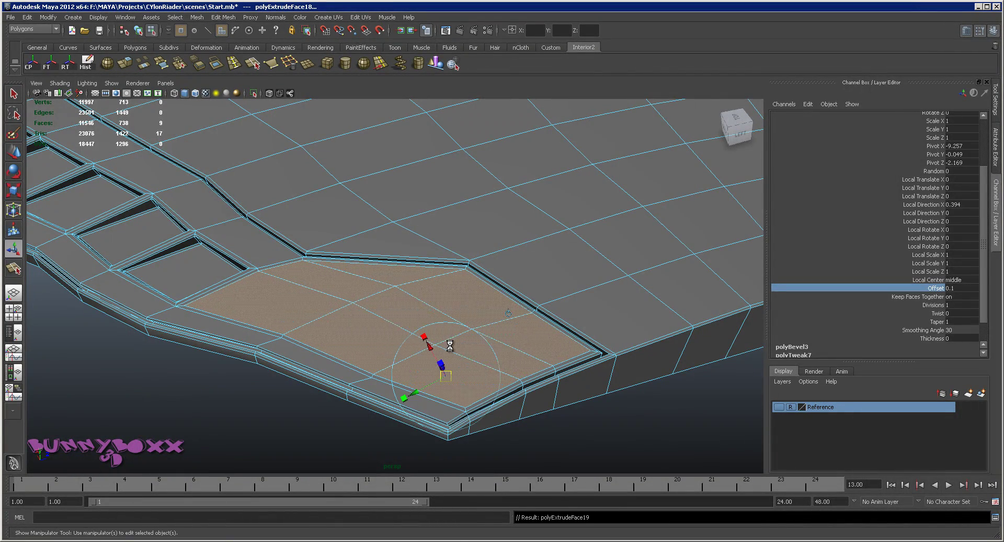
mouse_move(523, 339)
left_mouse_down("alt")
mouse_move(517, 314)
mouse_move(470, 304)
mouse_move(429, 253)
mouse_move(530, 298)
mouse_move(355, 260)
mouse_move(361, 249)
mouse_move(331, 244)
left_mouse_up("alt")
key("e")
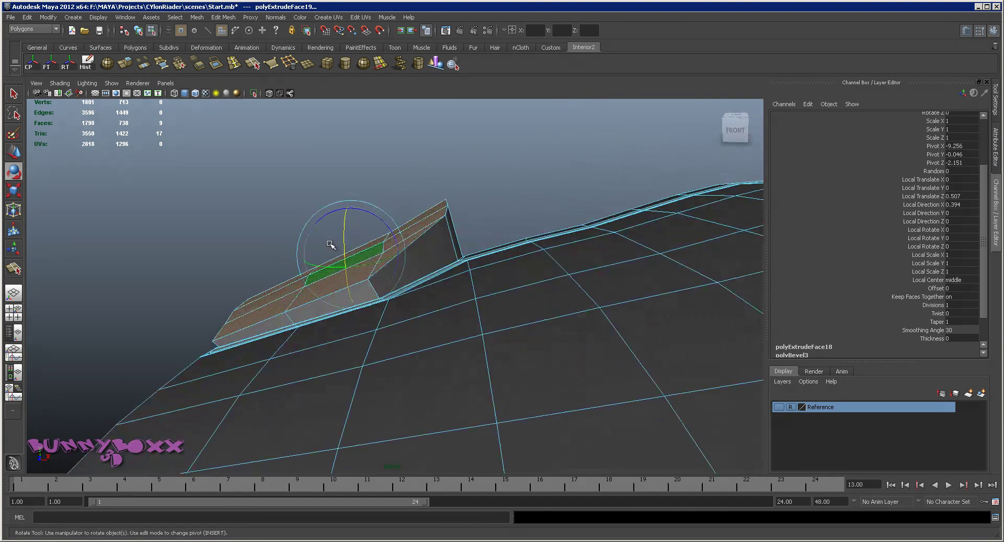
Rotate the raised block's top face to tilt it into an angled wedge.
mouse_move(374, 220)
left_mouse_down()
mouse_move(417, 228)
mouse_move(366, 244)
mouse_move(576, 269)
left_mouse_up()
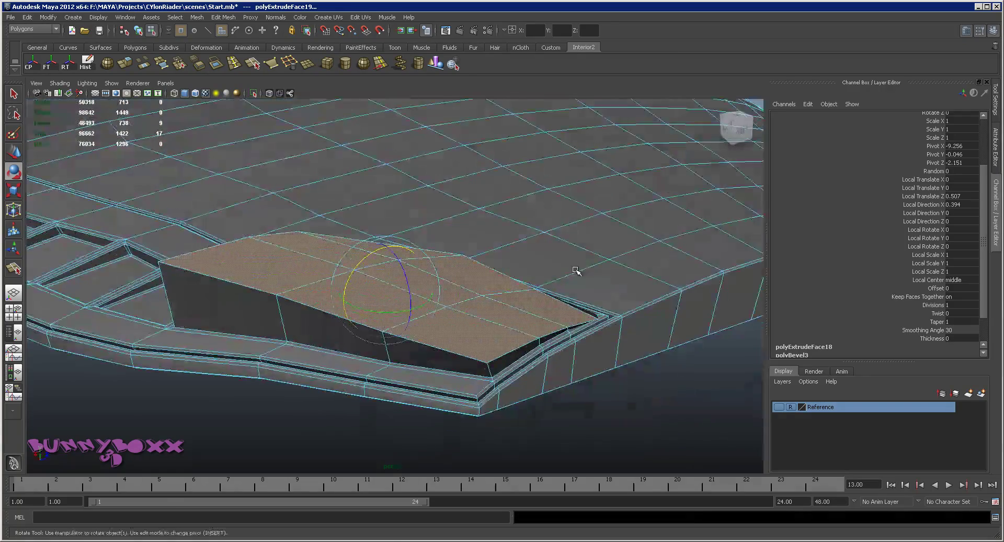
left_click(995, 112)
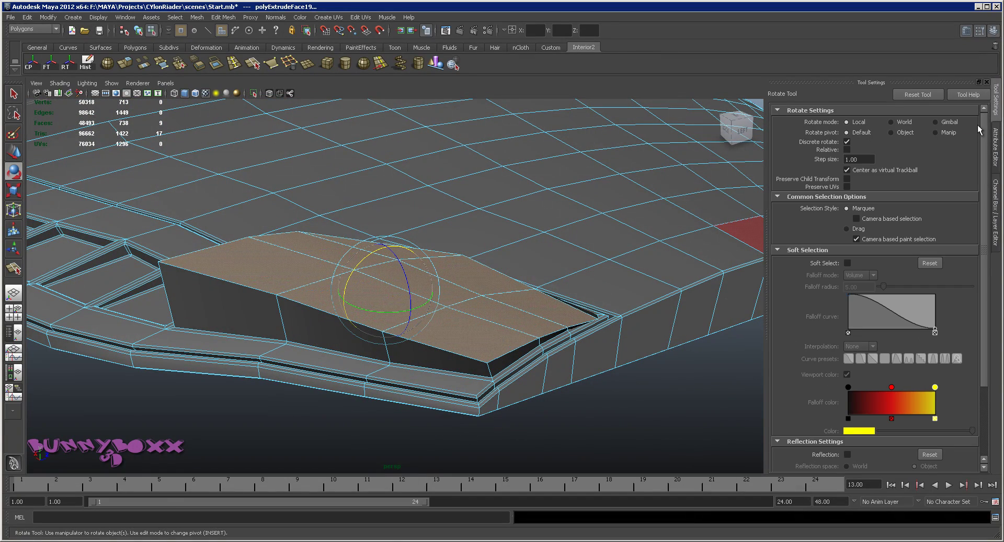
left_click(997, 184)
mouse_move(545, 236)
left_mouse_down("alt")
mouse_move(663, 277)
mouse_move(686, 253)
mouse_move(614, 273)
mouse_move(423, 269)
left_mouse_up("alt")
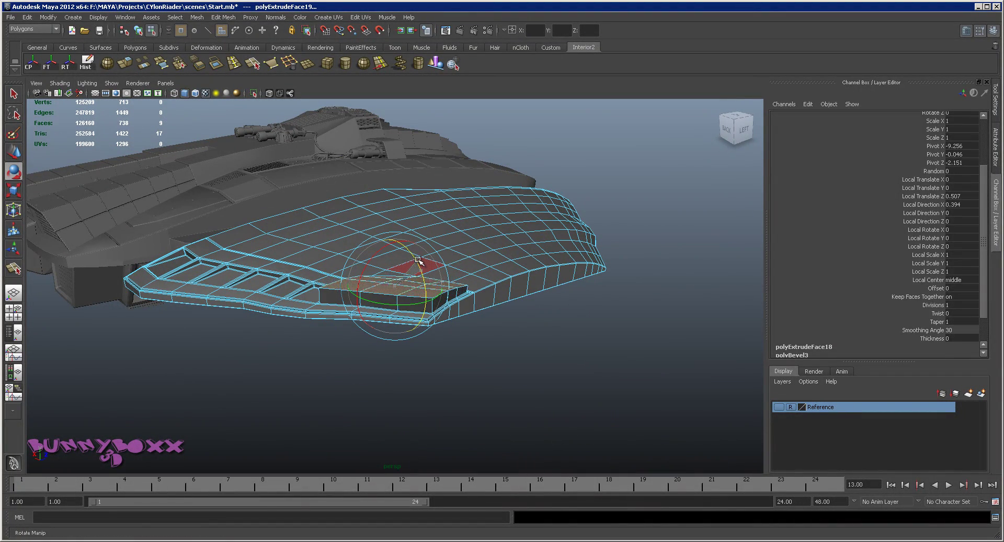
left_click_drag(414, 252, 309, 245, "alt")
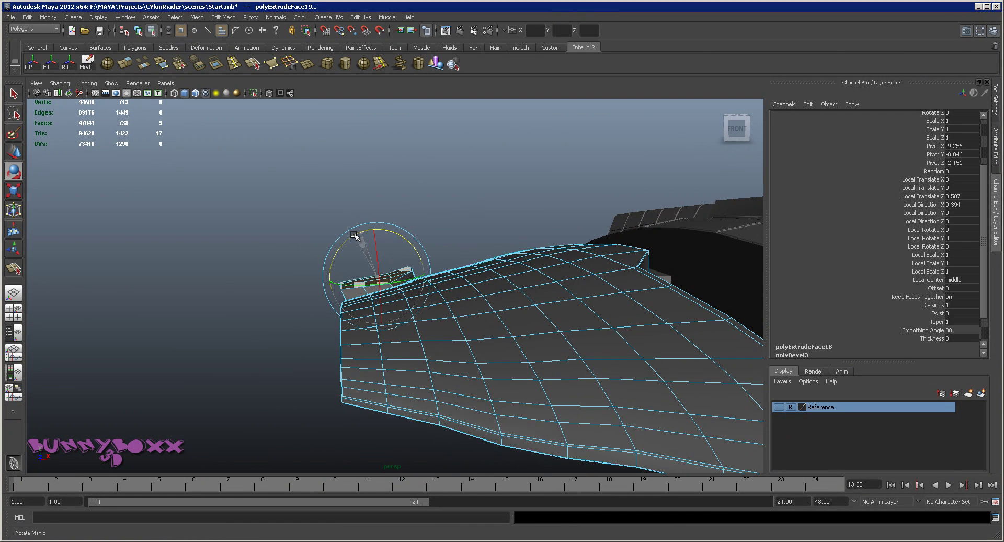
Select the WingRight object and switch it to vertex editing.
mouse_move(318, 261)
left_mouse_down("alt")
mouse_move(554, 309)
mouse_move(583, 328)
mouse_move(540, 307)
mouse_move(566, 304)
mouse_move(477, 315)
mouse_move(470, 293)
left_mouse_up("alt")
right_click_drag(470, 288, 418, 282)
mouse_move(419, 282)
left_mouse_down("alt")
mouse_move(556, 437)
mouse_move(544, 344)
mouse_move(421, 339)
mouse_move(397, 332)
mouse_move(392, 287)
mouse_move(345, 293)
mouse_move(507, 278)
mouse_move(520, 308)
mouse_move(439, 297)
left_mouse_up("alt")
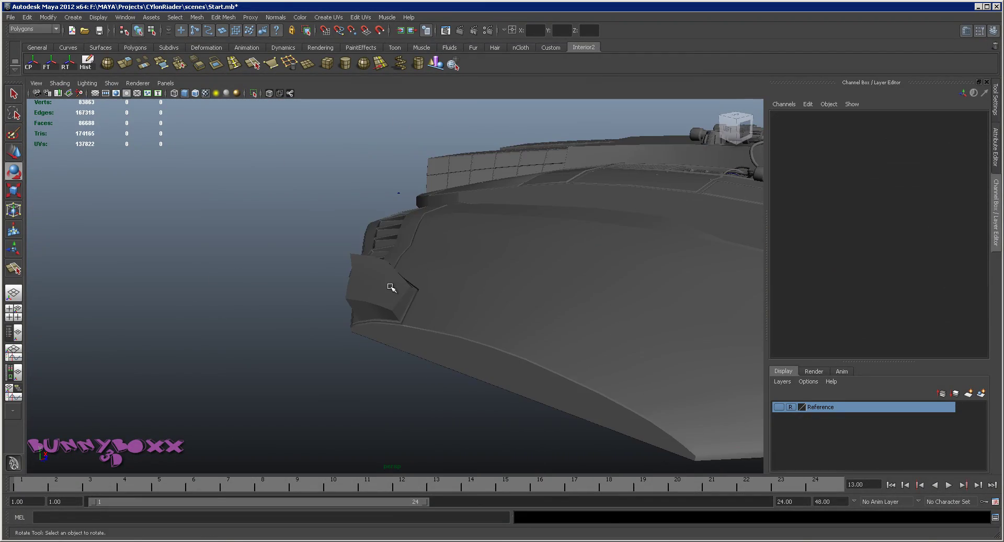
left_click(398, 295)
right_click_drag(440, 297, 432, 291)
left_click_drag(433, 292, 472, 257, "alt")
Raise several corner vertices of the armour block along Y.
left_click(405, 261)
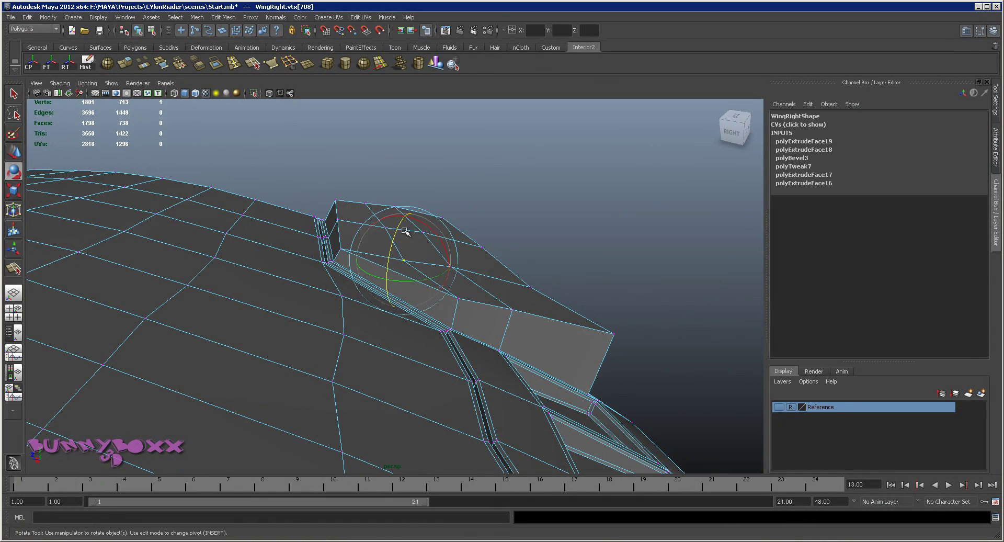
key("w")
mouse_move(405, 261)
left_mouse_down("alt")
mouse_move(460, 232)
mouse_move(551, 219)
mouse_move(384, 260)
left_mouse_up("alt")
left_click_drag(327, 247, 325, 245)
left_click(382, 258)
left_click(403, 276)
mouse_move(402, 261)
left_mouse_down()
mouse_move(403, 235)
mouse_move(429, 286)
left_mouse_up()
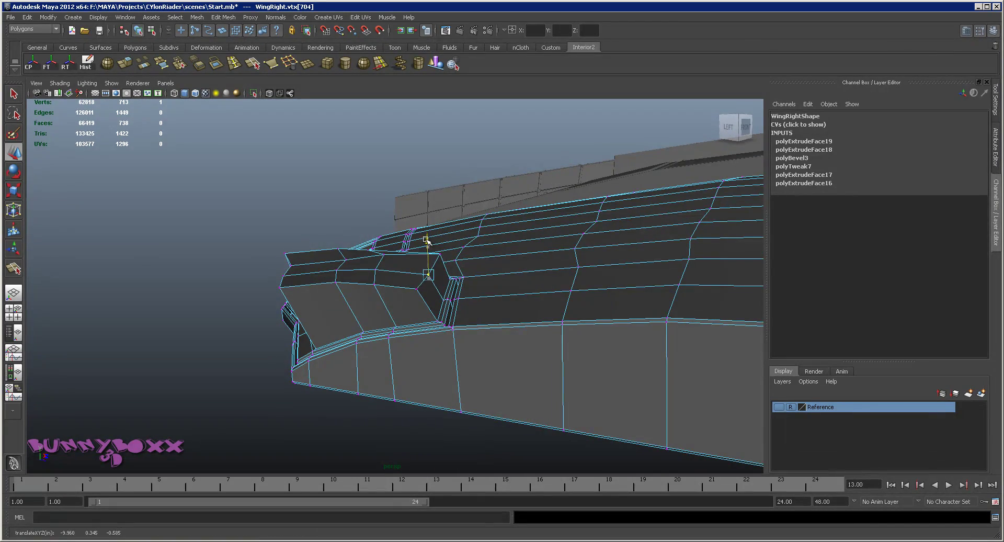
mouse_move(428, 251)
left_mouse_down("alt")
mouse_move(533, 280)
mouse_move(253, 259)
mouse_move(250, 289)
mouse_move(330, 295)
left_mouse_up("alt")
left_click(244, 302)
left_click_drag(421, 283, 429, 324, "alt")
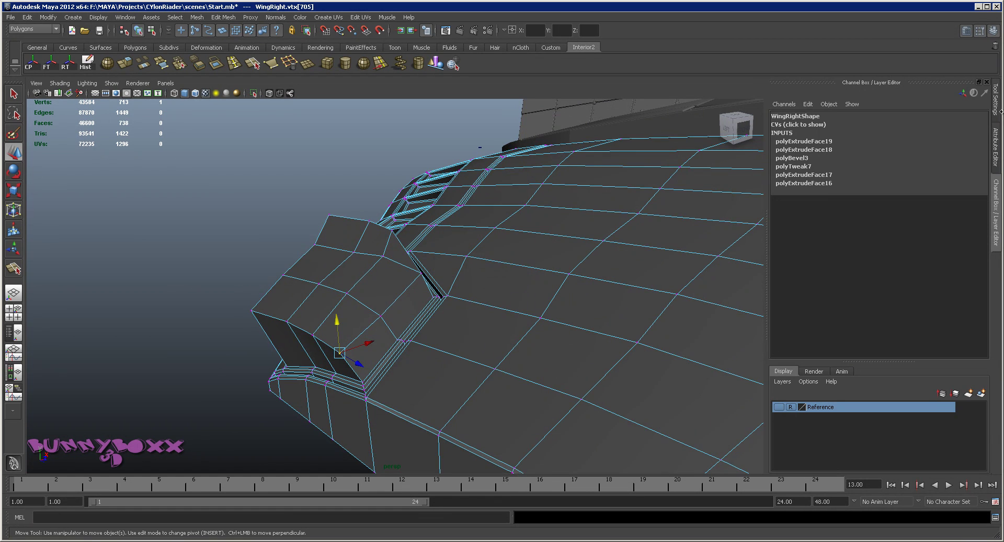
Set the Move Tool's axis to World and then Normal in Tool Settings.
left_click(995, 94)
left_click(861, 137)
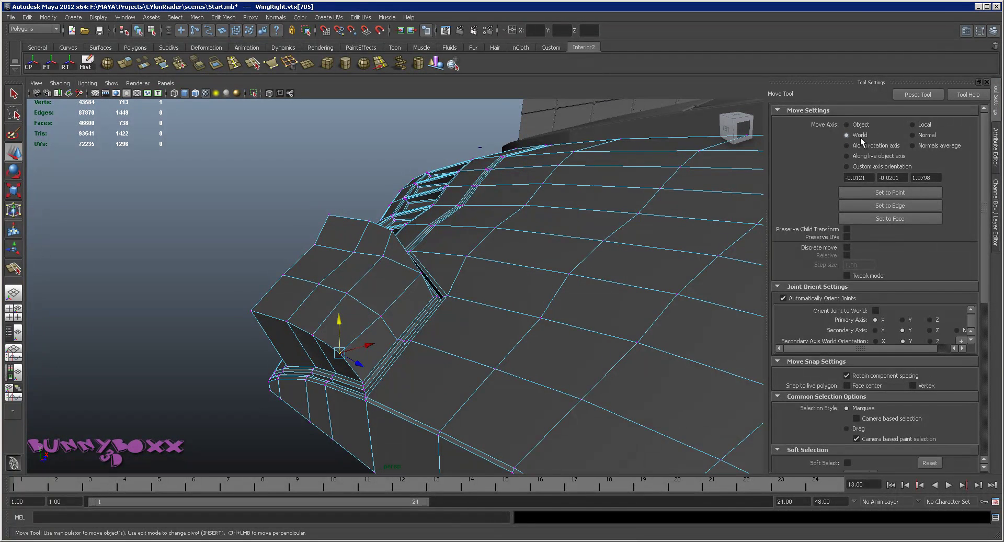
left_click_drag(750, 193, 874, 167, "alt")
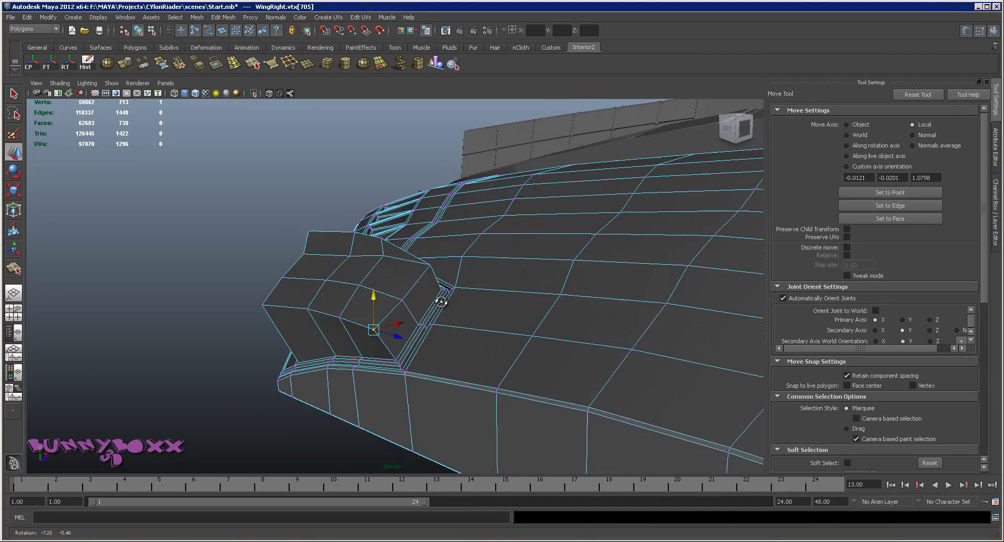
left_click(913, 135)
mouse_move(522, 290)
left_mouse_down("alt")
mouse_move(621, 307)
mouse_move(480, 291)
mouse_move(230, 337)
mouse_move(240, 313)
left_mouse_up("alt")
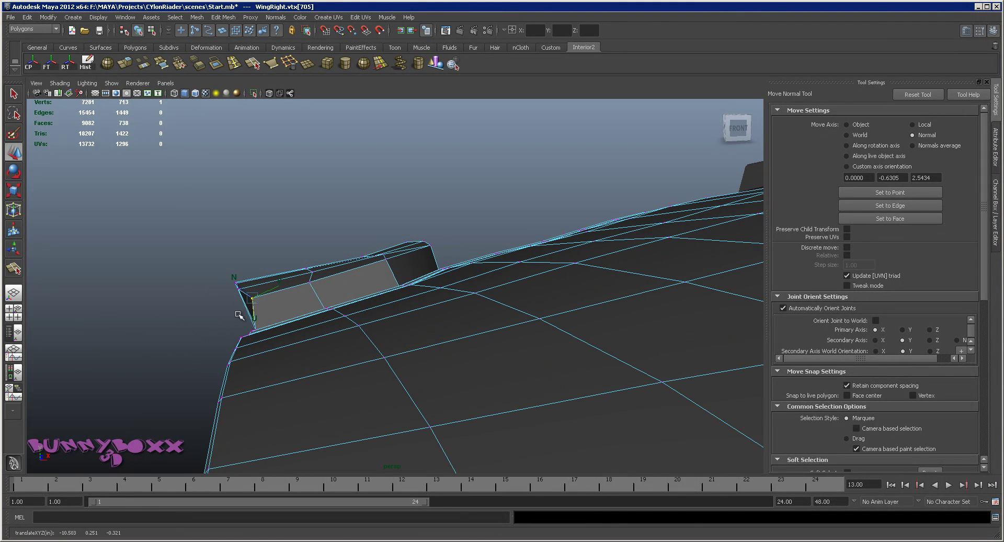
mouse_move(307, 286)
left_mouse_down("alt")
mouse_move(443, 260)
mouse_move(471, 281)
mouse_move(471, 307)
mouse_move(450, 312)
mouse_move(503, 270)
left_mouse_up("alt")
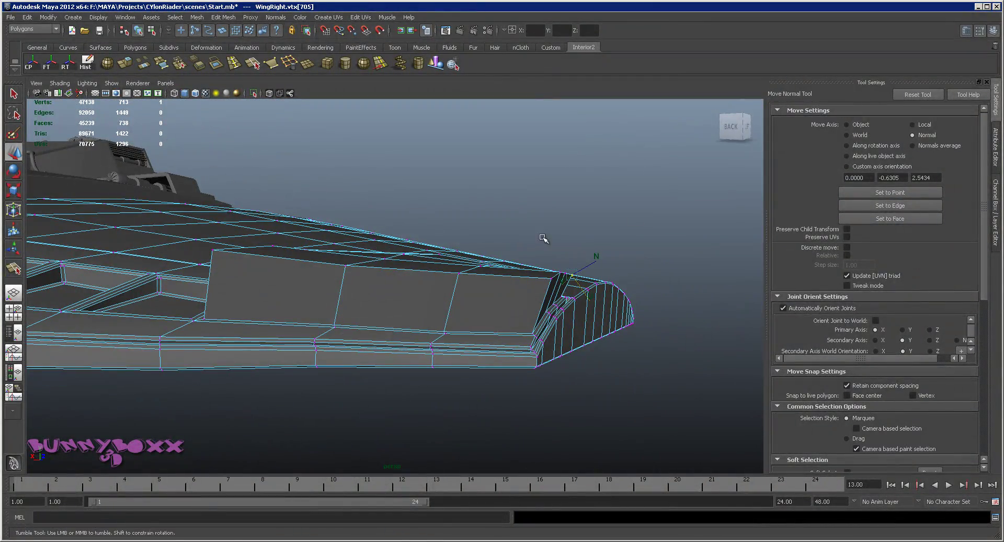
left_click(992, 198)
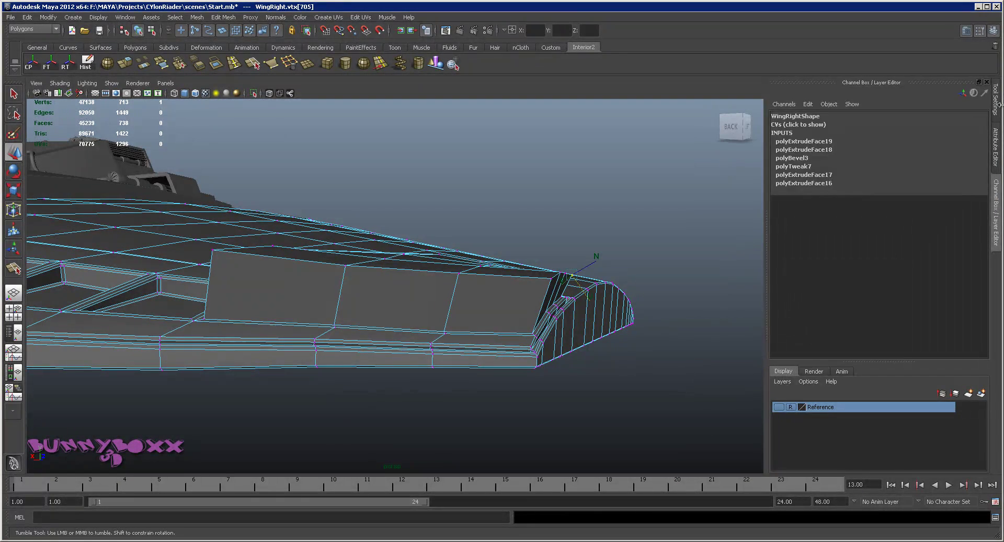
Set the Move Tool's axis back to World and view the block from the side.
left_click(996, 110)
left_click(859, 135)
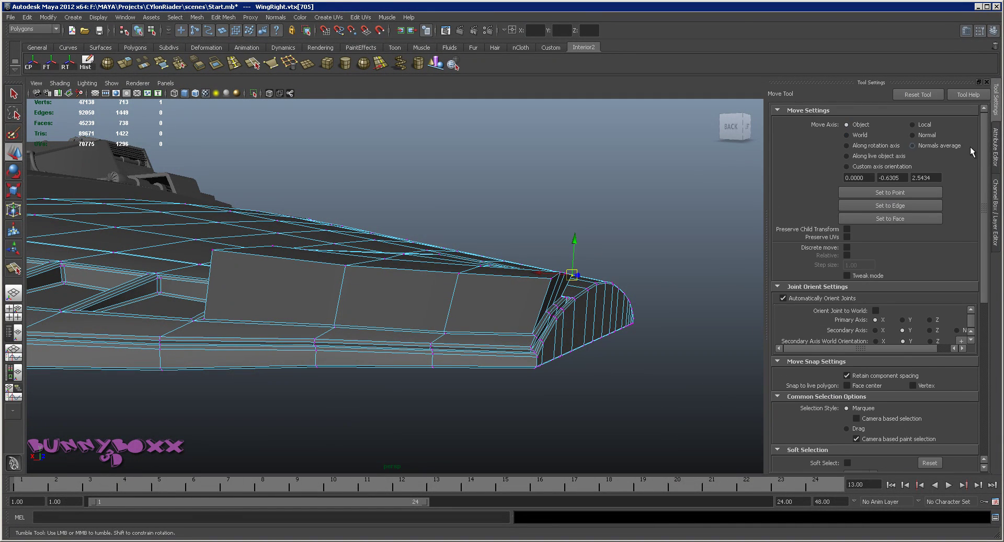
left_click(995, 196)
mouse_move(688, 237)
left_mouse_down("alt")
mouse_move(688, 246)
mouse_move(652, 240)
left_mouse_up("alt")
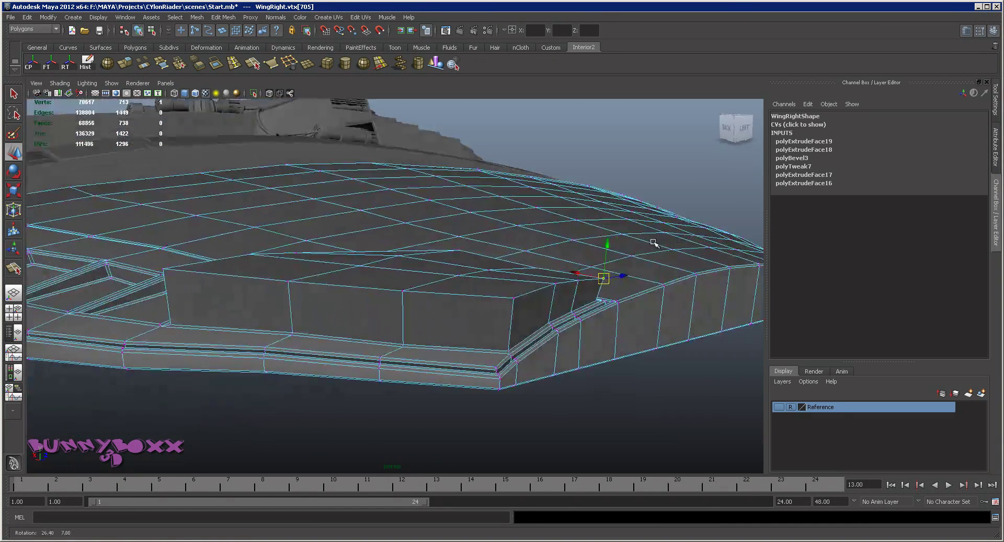
scroll(616, 328, "up", 2)
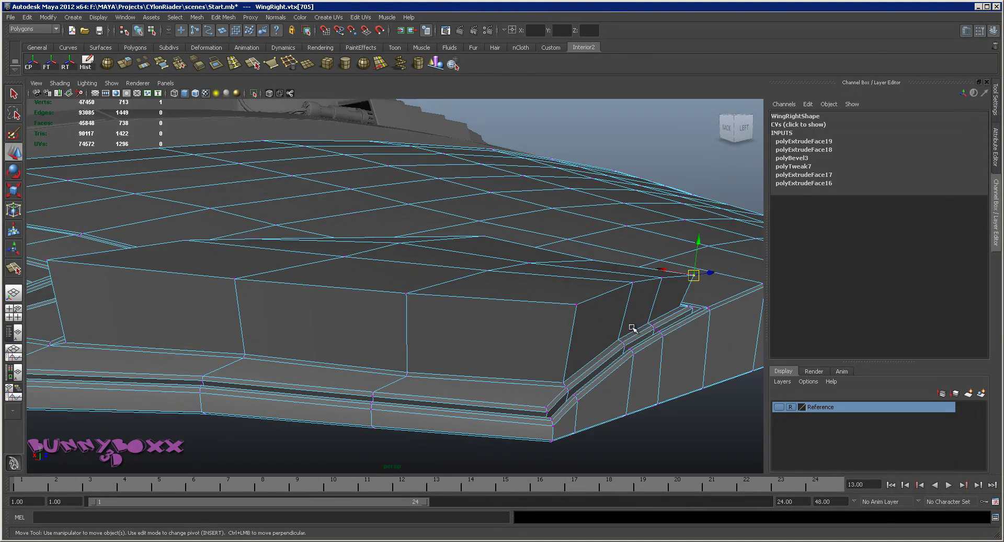
left_click_drag(633, 328, 588, 328, "alt")
Pull the block's rear and edge vertices down along Y toward the wing surface.
middle_click_drag(683, 301, 684, 335)
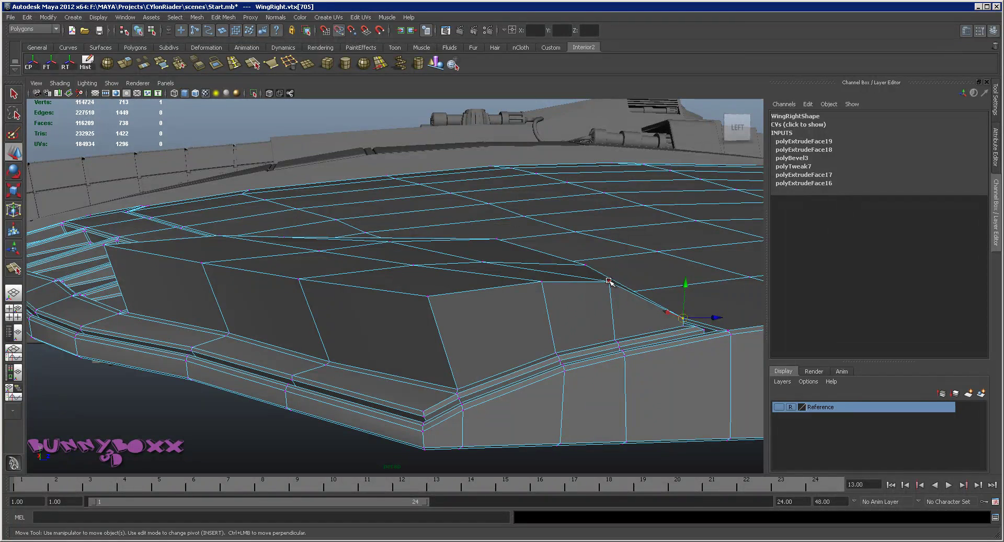
middle_click_drag(611, 298, 613, 331)
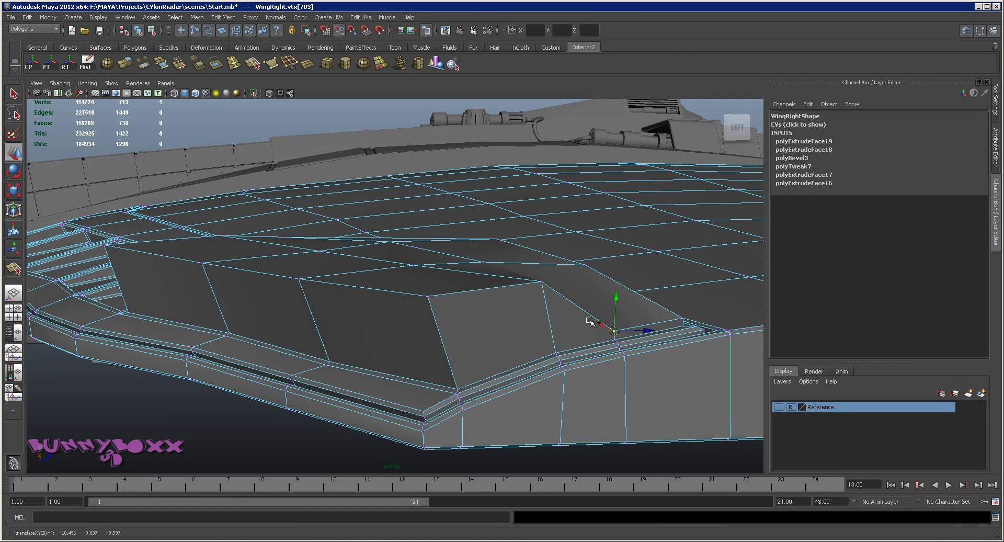
left_click(542, 284)
middle_click_drag(548, 314, 550, 346)
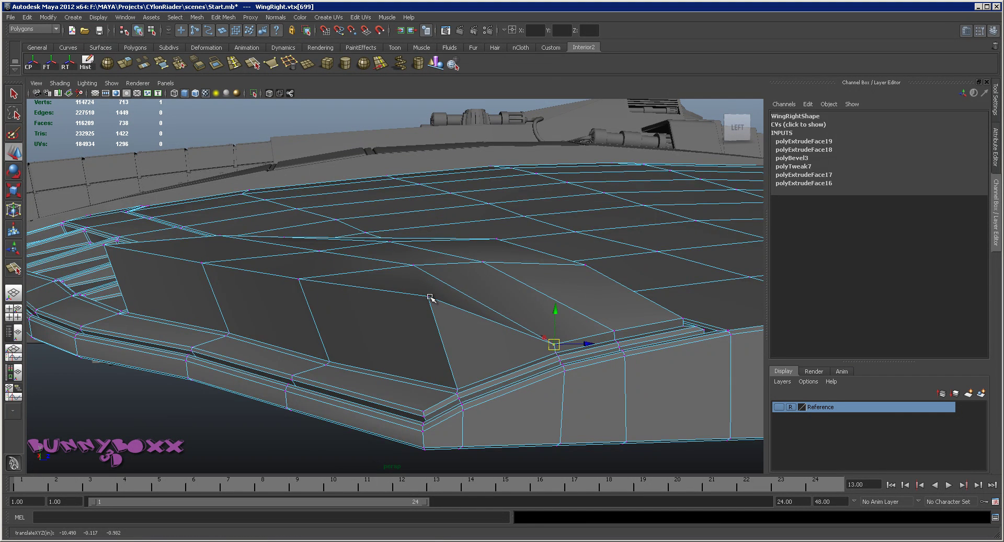
key("F8")
right_click_drag(427, 298, 426, 299)
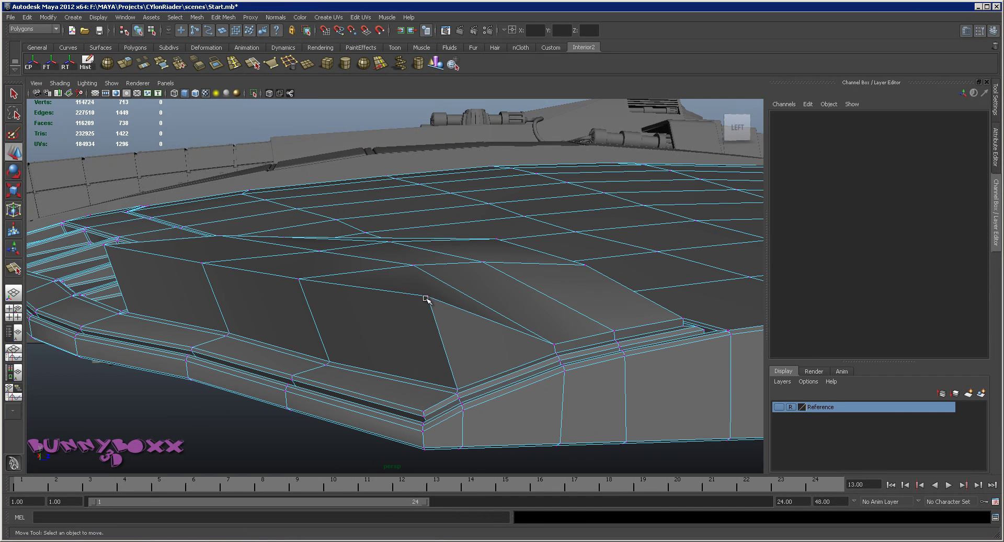
left_click(428, 297)
middle_click_drag(437, 314, 442, 381)
mouse_move(450, 377)
left_mouse_down("alt")
mouse_move(426, 335)
mouse_move(377, 318)
mouse_move(568, 319)
mouse_move(616, 330)
mouse_move(616, 305)
left_mouse_up("alt")
scroll(522, 292, "up", 3)
mouse_move(522, 293)
left_mouse_down("alt")
mouse_move(392, 273)
mouse_move(454, 257)
mouse_move(271, 253)
mouse_move(363, 279)
mouse_move(332, 287)
mouse_move(375, 282)
left_mouse_up("alt")
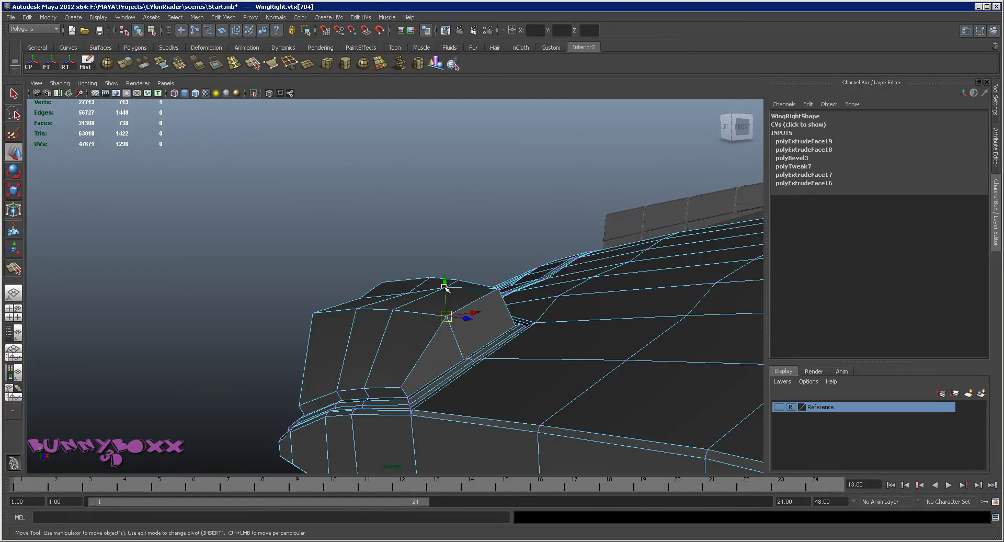
Lower the block's top vertices, snapping one onto a point to taper its flank.
mouse_move(442, 282)
left_mouse_down()
mouse_move(445, 309)
mouse_move(485, 312)
mouse_move(455, 372)
left_mouse_up()
key("ctrl+z")
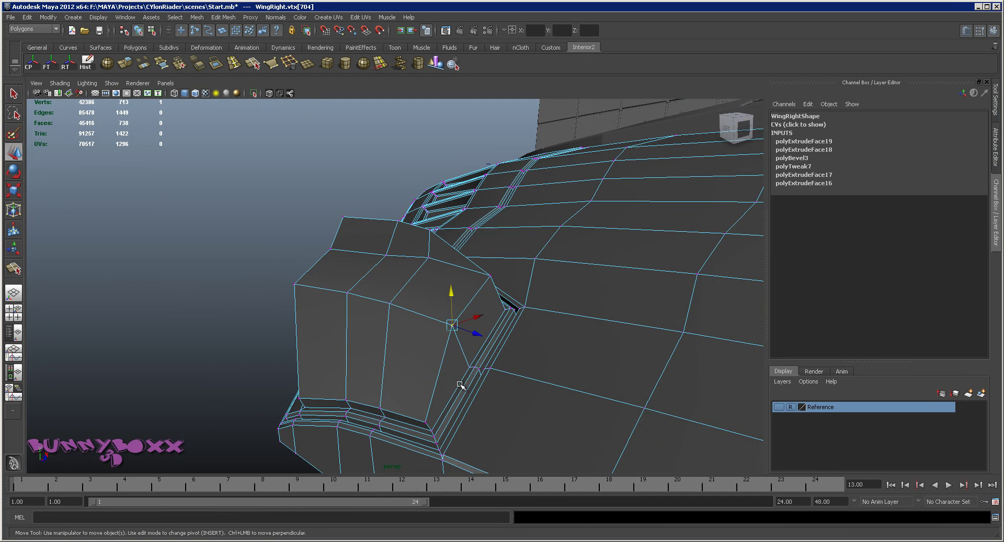
middle_click_drag(462, 350, 465, 352)
key("ctrl+z")
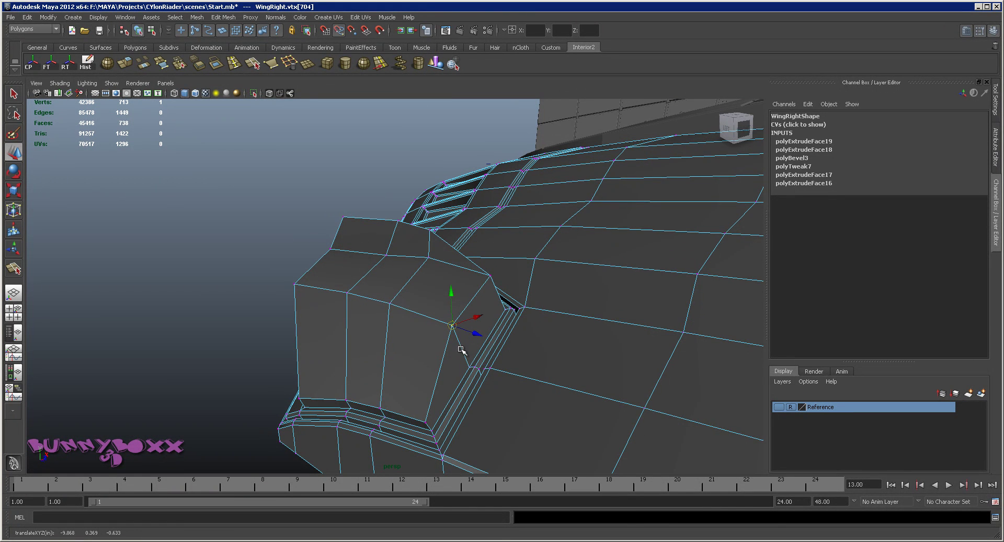
middle_click_drag(461, 349, 467, 359)
left_click_drag(531, 324, 448, 320, "alt")
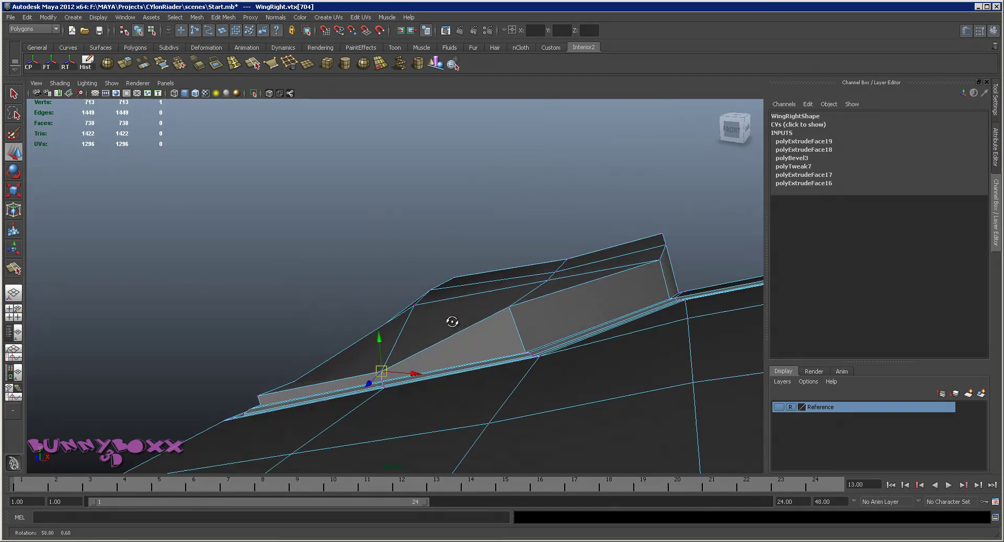
middle_click_drag(517, 329, 522, 344)
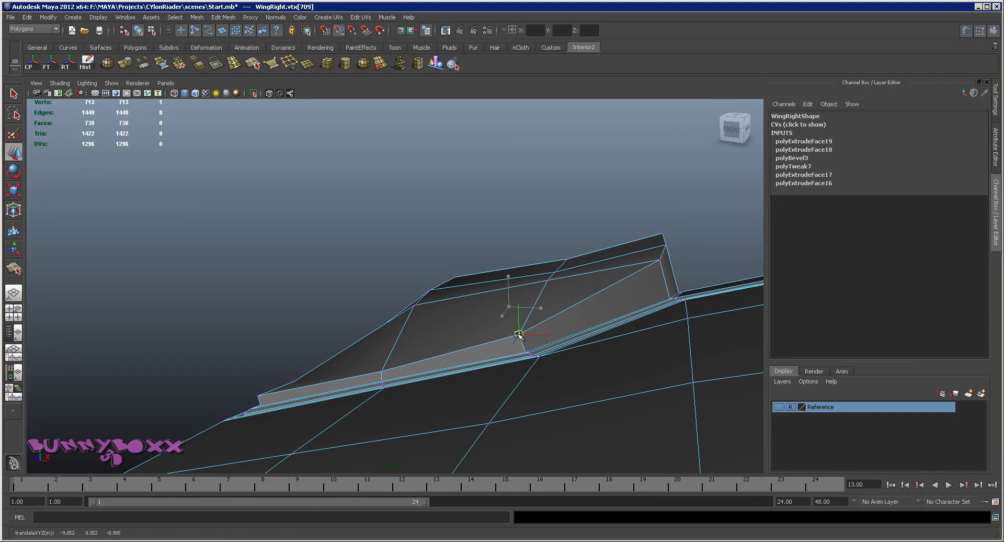
left_click_drag(521, 345, 594, 307, "alt")
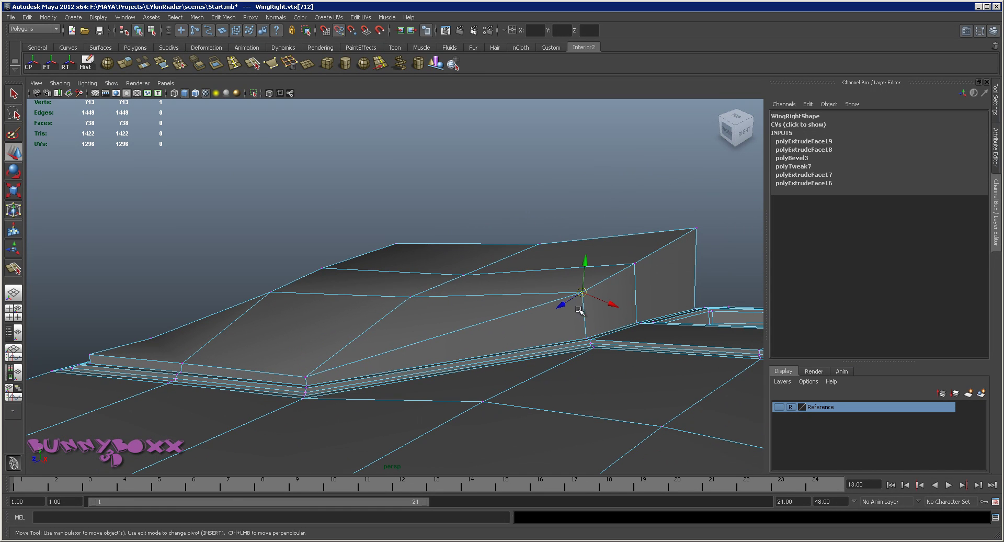
middle_click_drag(584, 314, 585, 327)
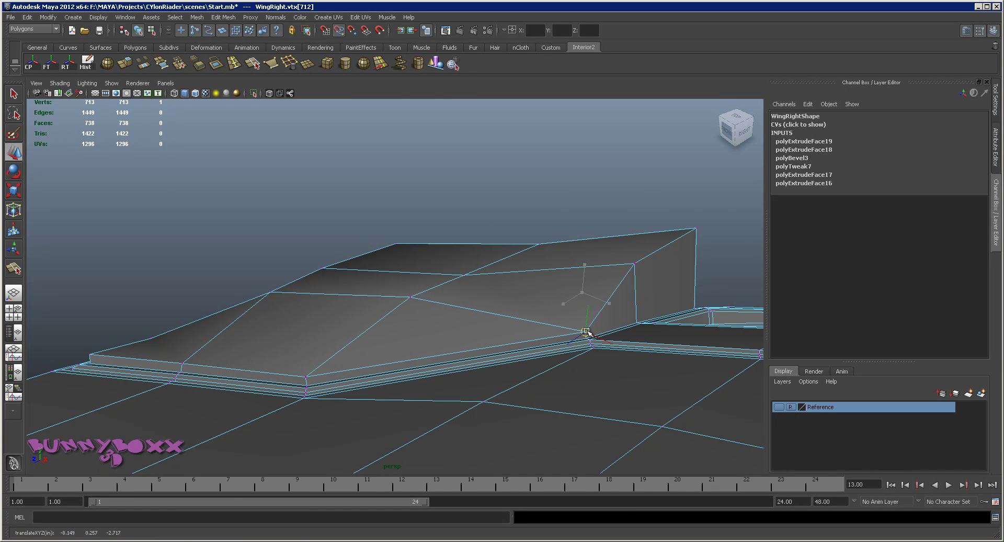
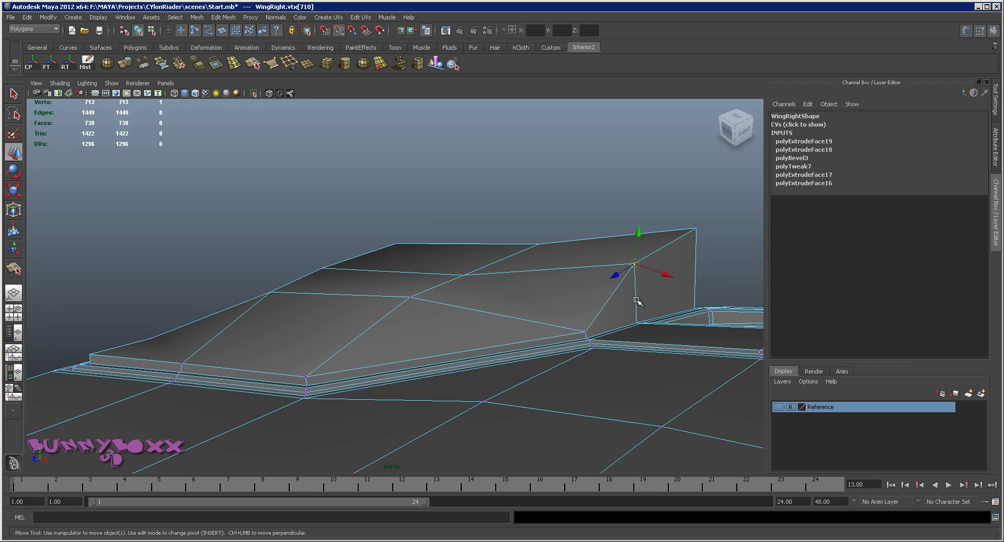
Pull the raised wing-tip panel's vertices into a cleaner angled shape.
middle_click_drag(636, 300, 637, 310)
mouse_move(638, 316)
left_mouse_down("alt")
mouse_move(520, 278)
mouse_move(493, 308)
left_mouse_up("alt")
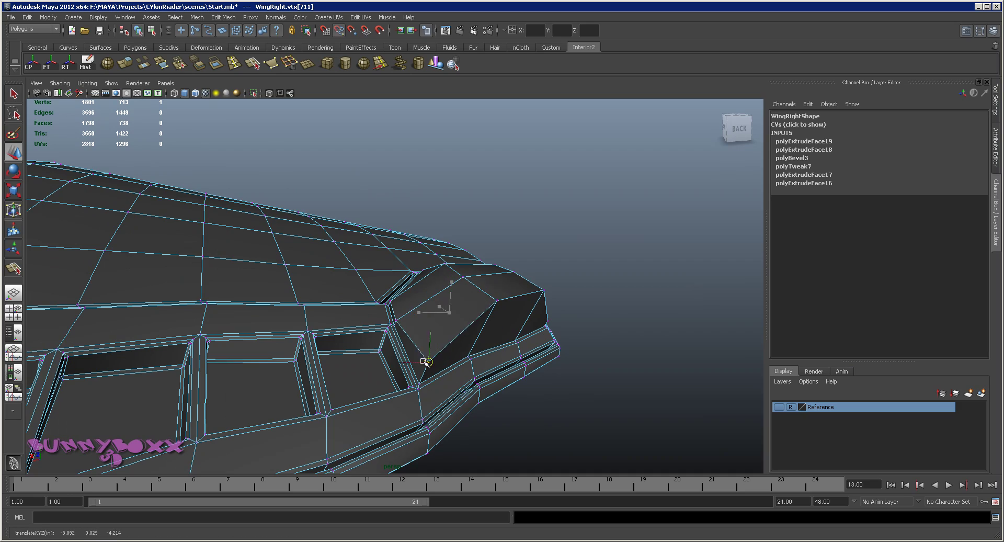
mouse_move(420, 376)
left_mouse_down("alt")
mouse_move(597, 349)
mouse_move(471, 296)
mouse_move(470, 321)
mouse_move(351, 330)
mouse_move(318, 316)
mouse_move(316, 331)
mouse_move(390, 280)
left_mouse_up("alt")
scroll(485, 297, "up", 2)
scroll(416, 360, "up", 3)
left_click(346, 325)
mouse_move(343, 321)
left_mouse_down("alt")
mouse_move(475, 313)
mouse_move(479, 303)
mouse_move(564, 304)
mouse_move(382, 357)
left_mouse_up("alt")
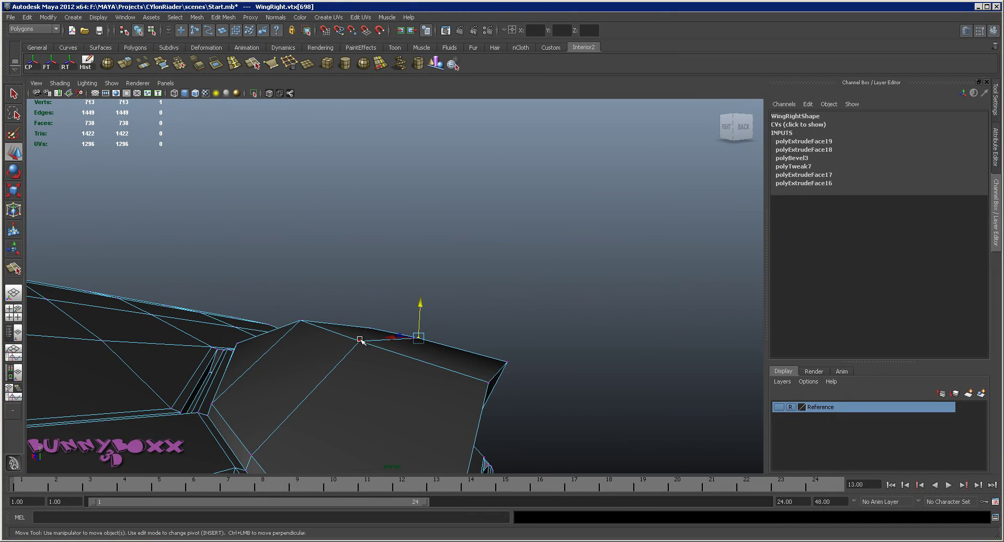
scroll(361, 307, "down", 5)
mouse_move(362, 307)
left_mouse_down("alt")
mouse_move(376, 336)
mouse_move(260, 473)
mouse_move(534, 345)
mouse_move(565, 320)
mouse_move(479, 300)
left_mouse_up("alt")
scroll(415, 323, "up", 5)
mouse_move(416, 323)
left_mouse_down("alt")
mouse_move(425, 309)
mouse_move(513, 322)
mouse_move(356, 360)
left_mouse_up("alt")
Select the triangular face and the neighbouring quad face on the raised panel.
right_click_drag(404, 373, 404, 389)
mouse_move(403, 390)
left_mouse_down("alt")
mouse_move(432, 381)
mouse_move(331, 358)
mouse_move(348, 327)
left_mouse_up("alt")
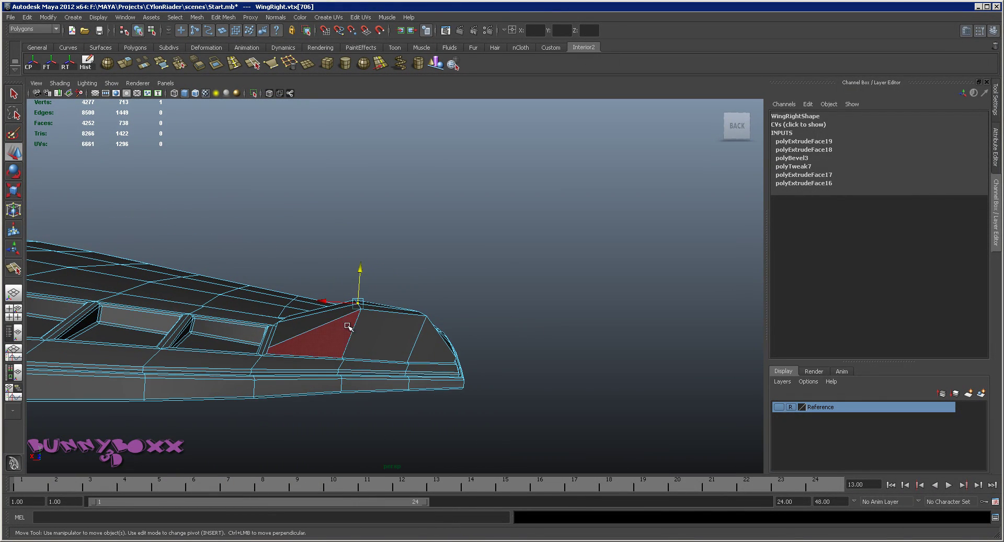
left_click(348, 327)
left_click(389, 335, "shift")
left_click_drag(425, 340, 434, 348, "alt")
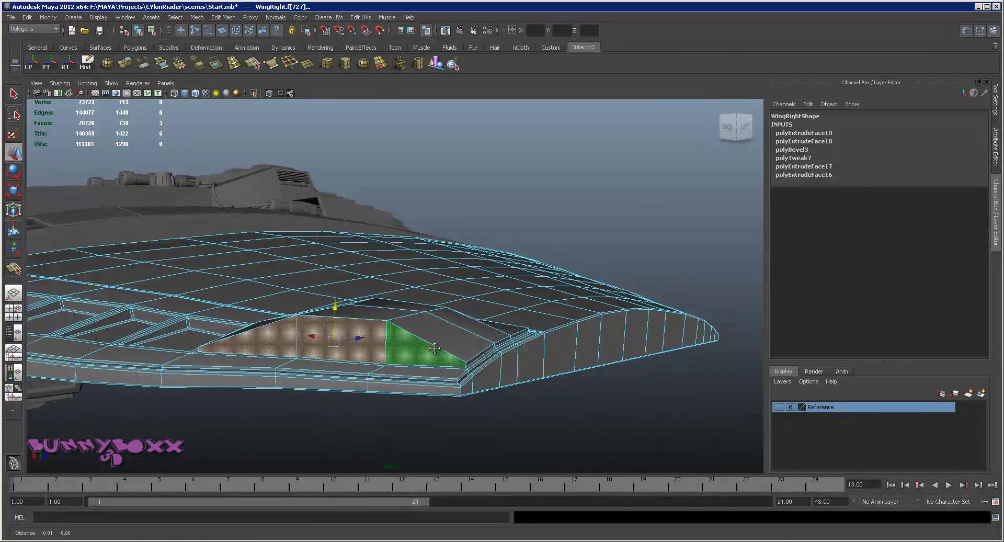
right_click_drag(434, 347, 463, 341, "alt")
Add the middle panel face, extrude the faces and inset them with Offset about 0.08.
key("q")
left_click(384, 401, "ctrl+shift")
key("ctrl+e")
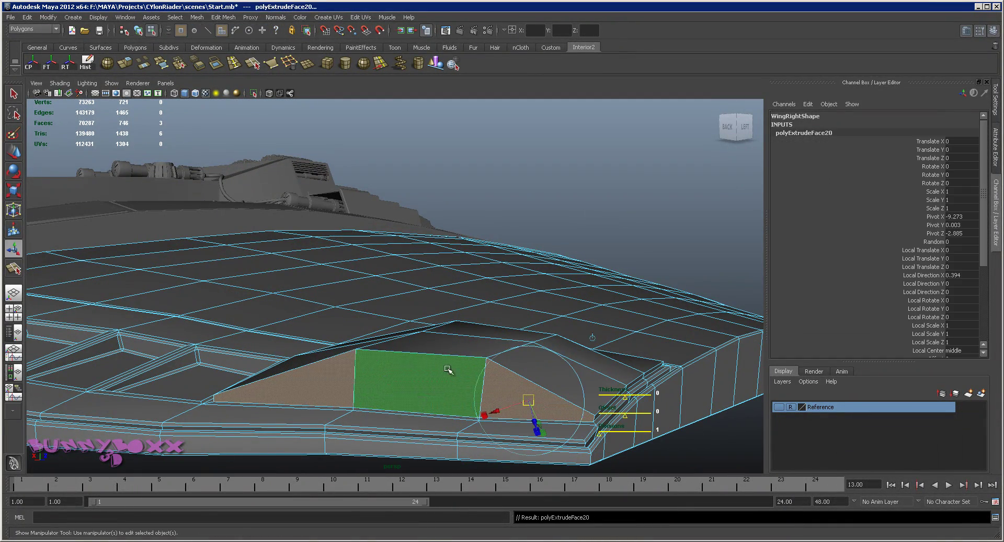
left_click_drag(448, 369, 596, 425, "alt")
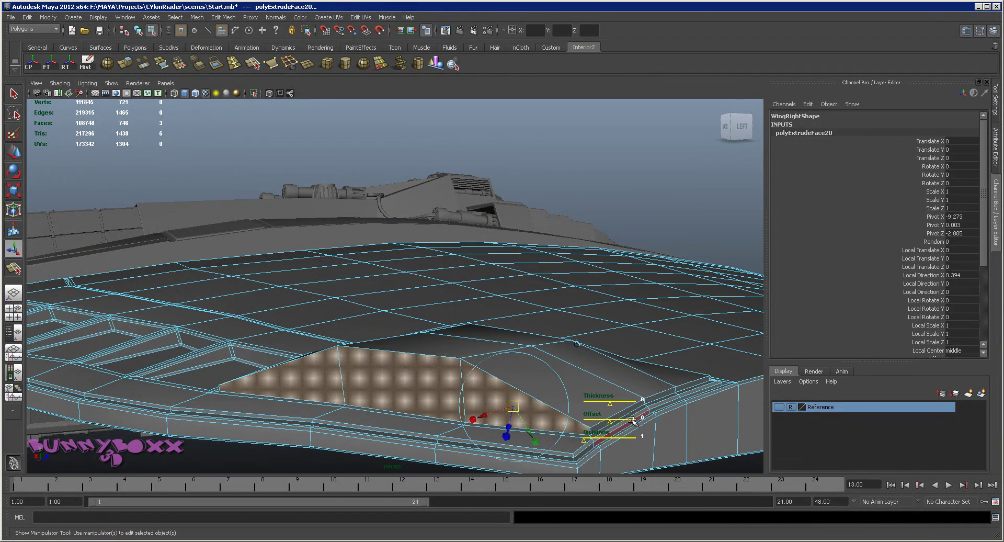
scroll(935, 284, "down", 3)
left_click(937, 287)
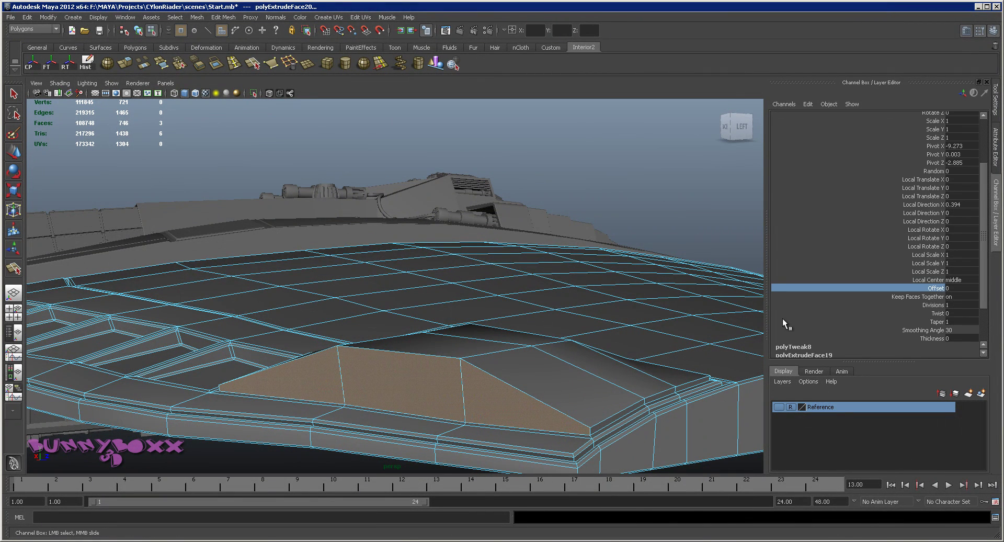
middle_click_drag(578, 333, 583, 330)
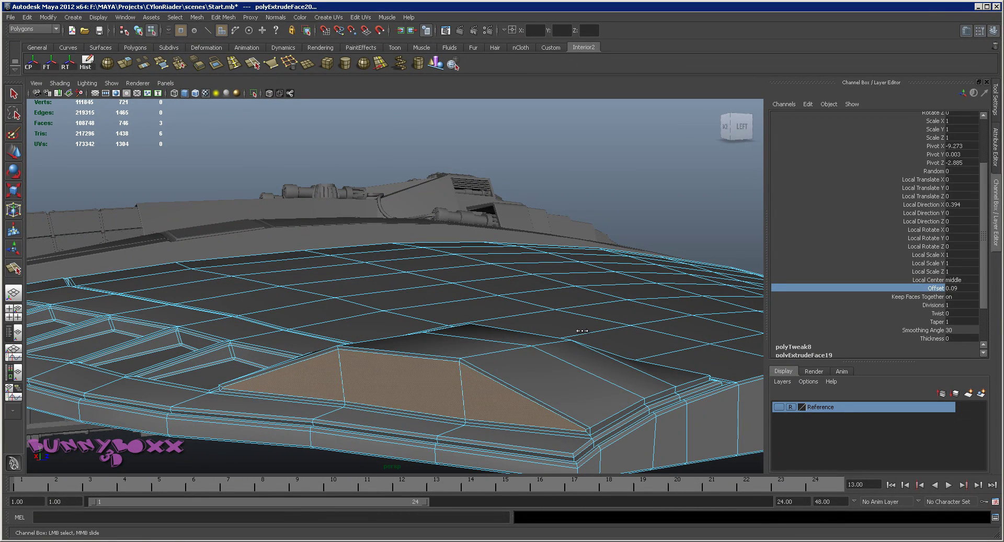
left_click_drag(580, 332, 565, 335, "alt")
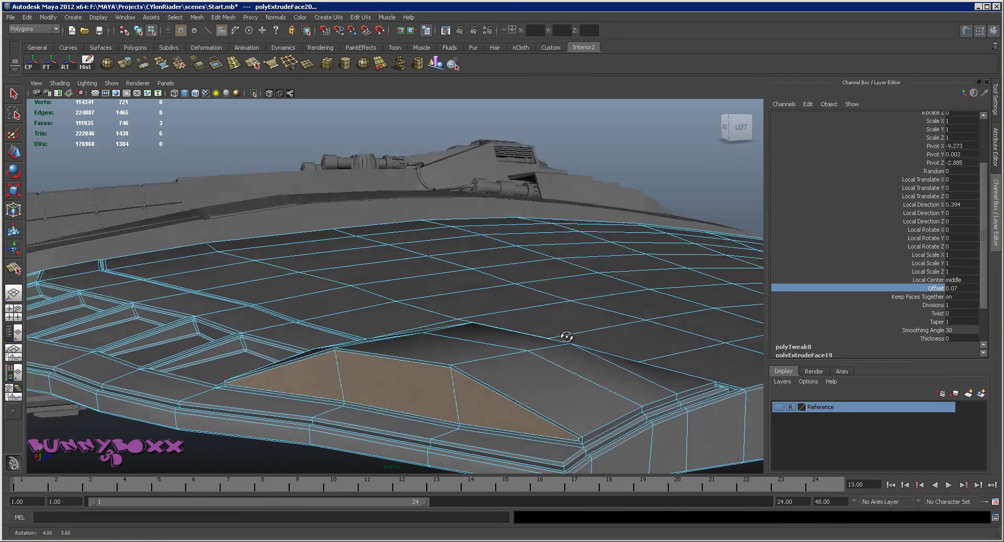
Extrude the inset faces again with Thickness -1.45 to sink them into the wing.
key("ctrl+e")
left_click_drag(554, 369, 564, 371, "alt")
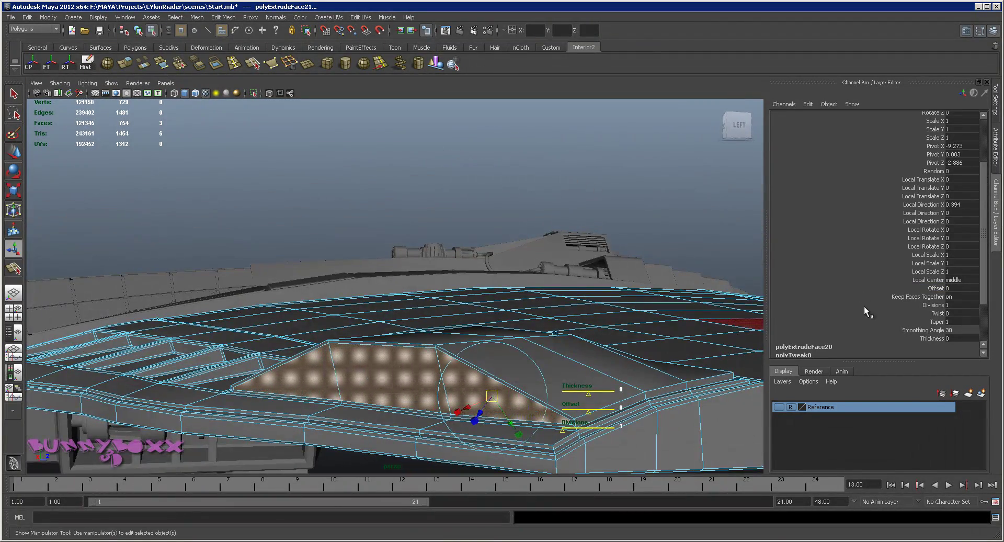
left_click(932, 338)
middle_click_drag(678, 327, 477, 330)
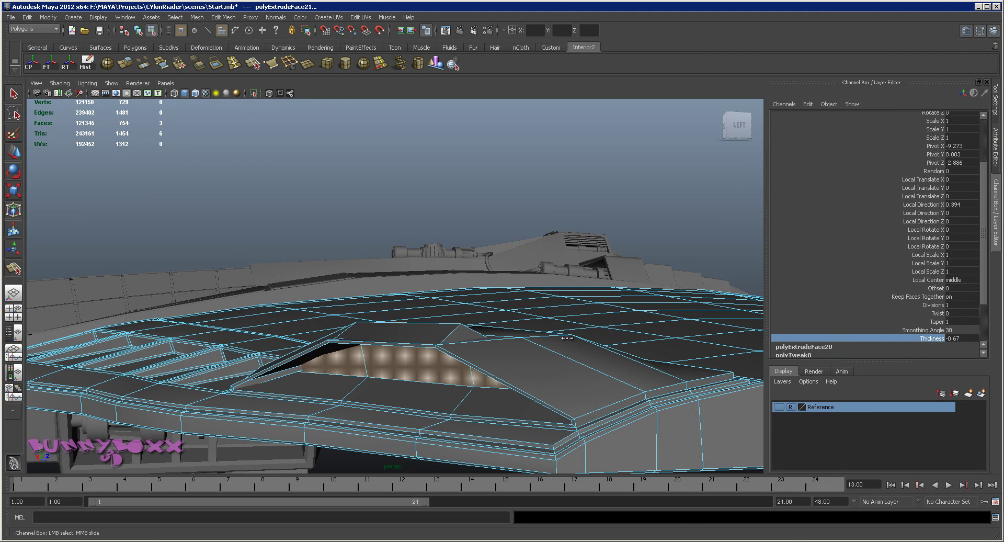
Lower and scale the recessed faces, then select the large top face beside the slot.
key("w")
mouse_move(406, 315)
left_mouse_down()
mouse_move(405, 355)
mouse_move(439, 349)
mouse_move(410, 351)
left_mouse_up()
key("r")
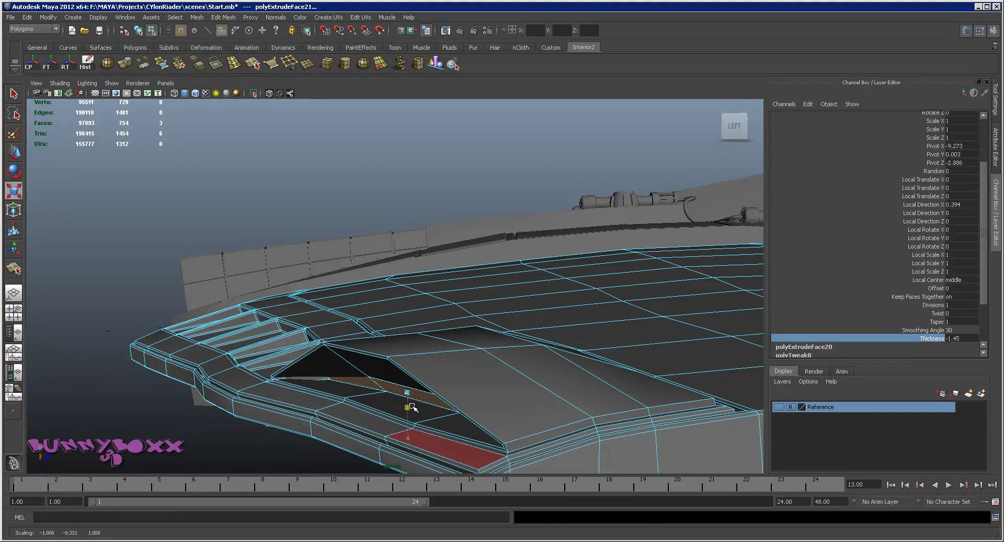
left_click_drag(410, 410, 425, 404)
key("w")
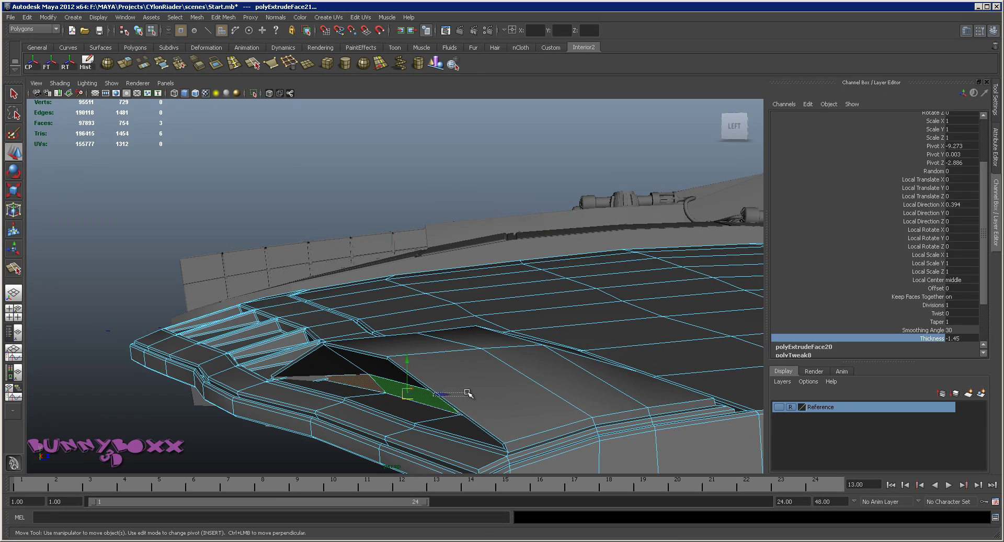
left_click(468, 393)
mouse_move(470, 393)
left_mouse_down("alt")
mouse_move(549, 394)
mouse_move(455, 388)
left_mouse_up("alt")
key("e")
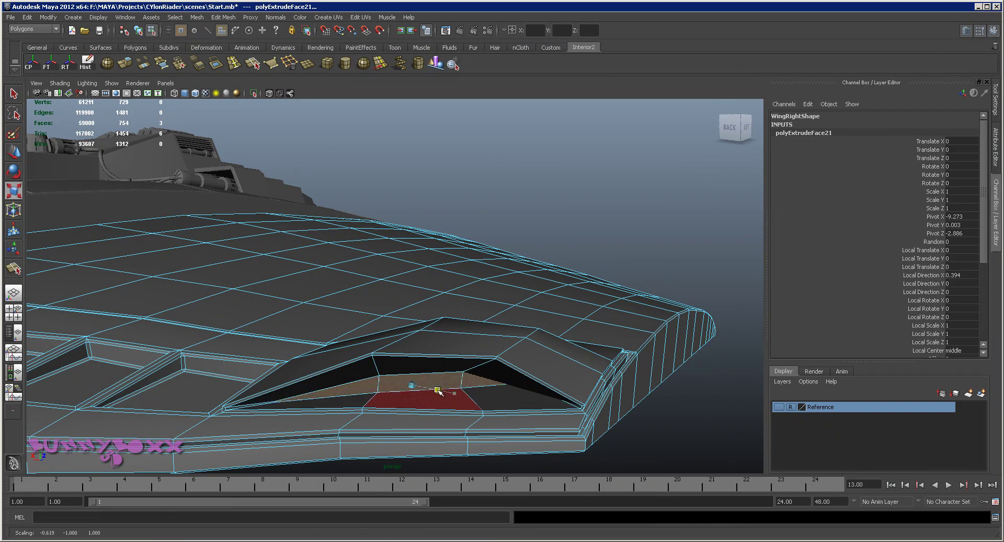
Widen, slide and tilt the slot floor face into alignment.
mouse_move(452, 393)
left_mouse_down()
mouse_move(457, 383)
mouse_move(384, 356)
mouse_move(444, 406)
mouse_move(448, 374)
mouse_move(506, 405)
mouse_move(449, 397)
left_mouse_up()
key("w")
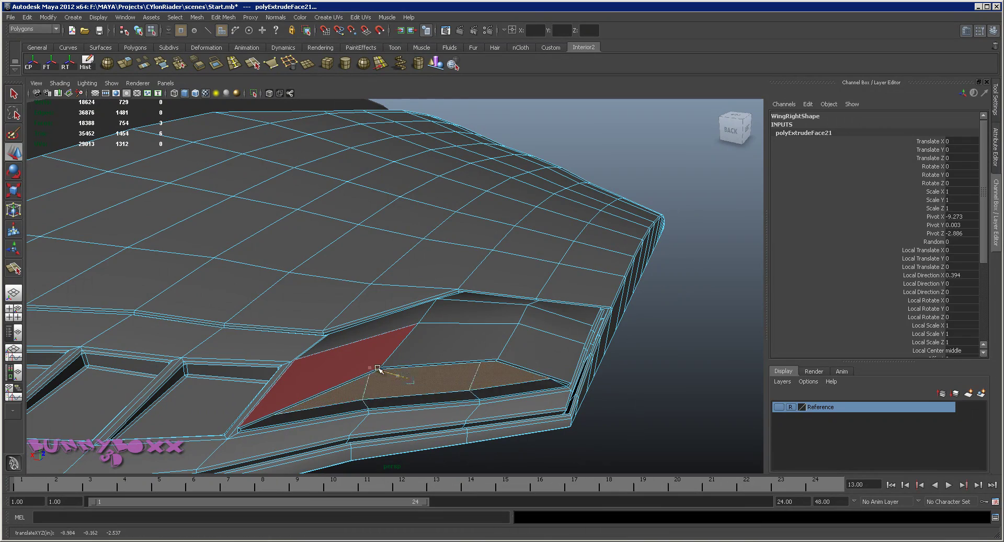
mouse_move(428, 372)
left_mouse_down()
mouse_move(507, 352)
mouse_move(385, 356)
left_mouse_up()
key("e")
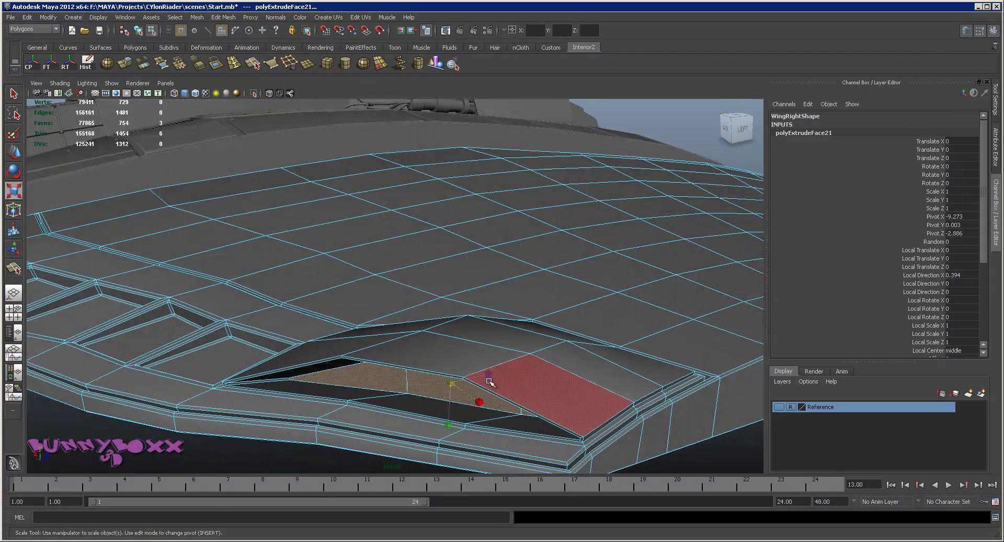
left_click_drag(490, 382, 470, 379)
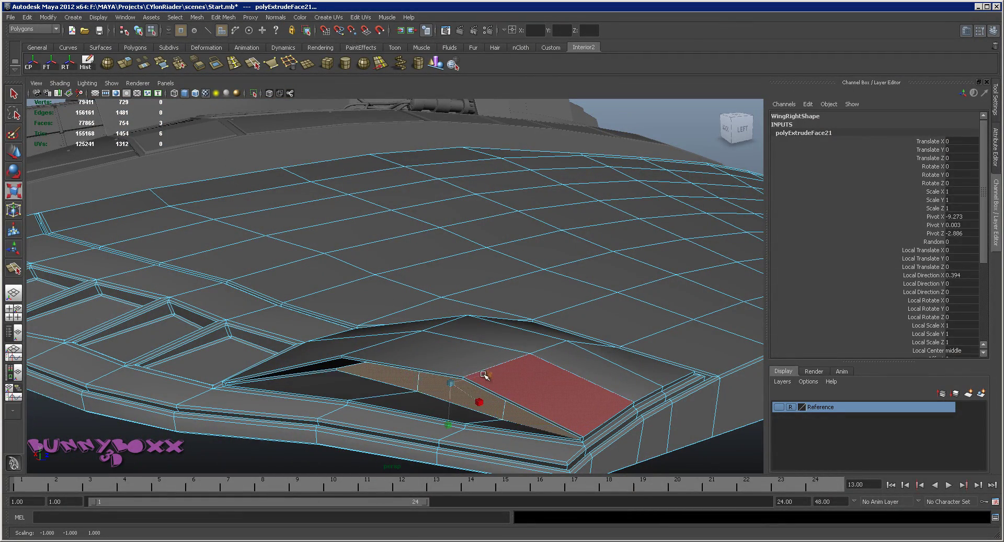
key("e")
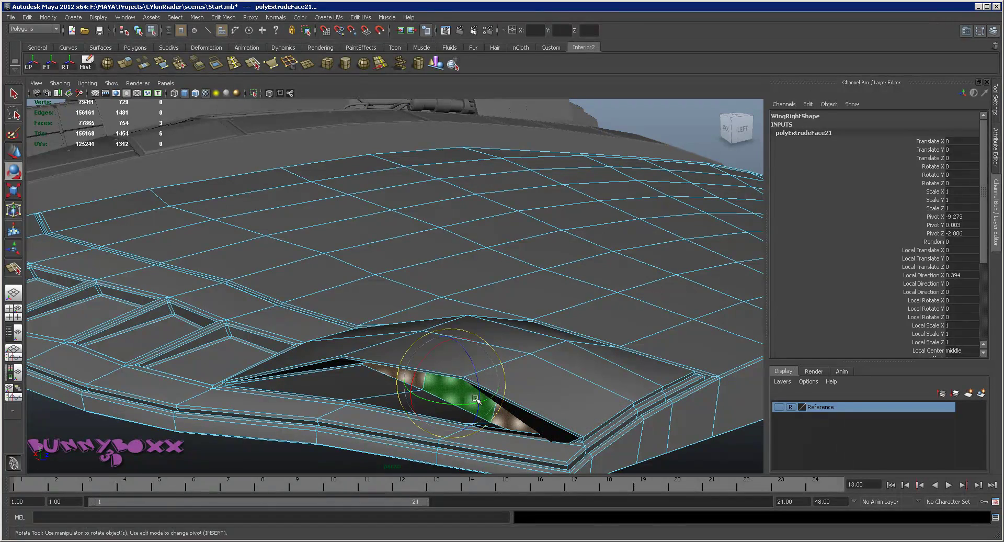
left_click_drag(470, 402, 520, 386)
Move and enlarge the slot face to finish the angled vent opening.
key("w")
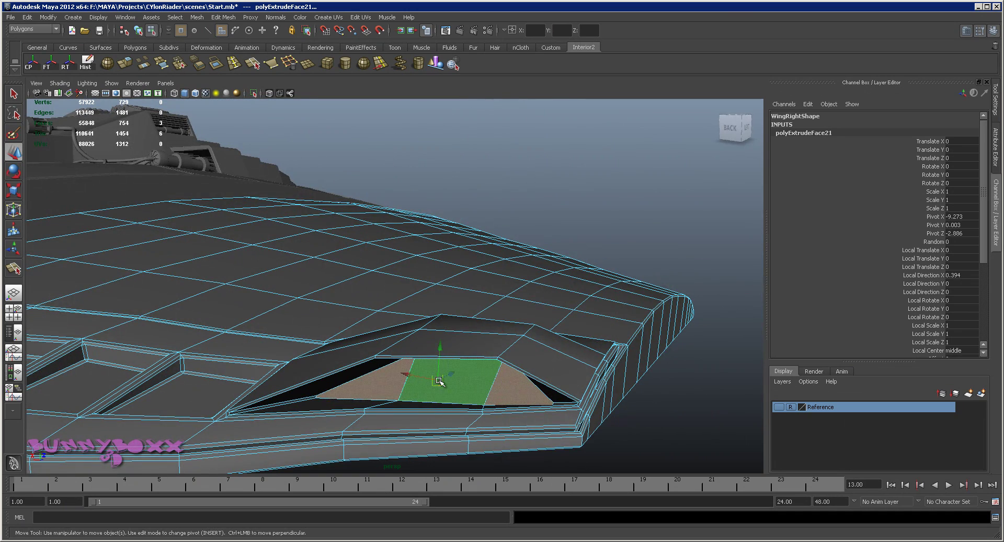
mouse_move(446, 361)
left_mouse_down("alt")
mouse_move(466, 358)
mouse_move(443, 365)
left_mouse_up("alt")
key("r")
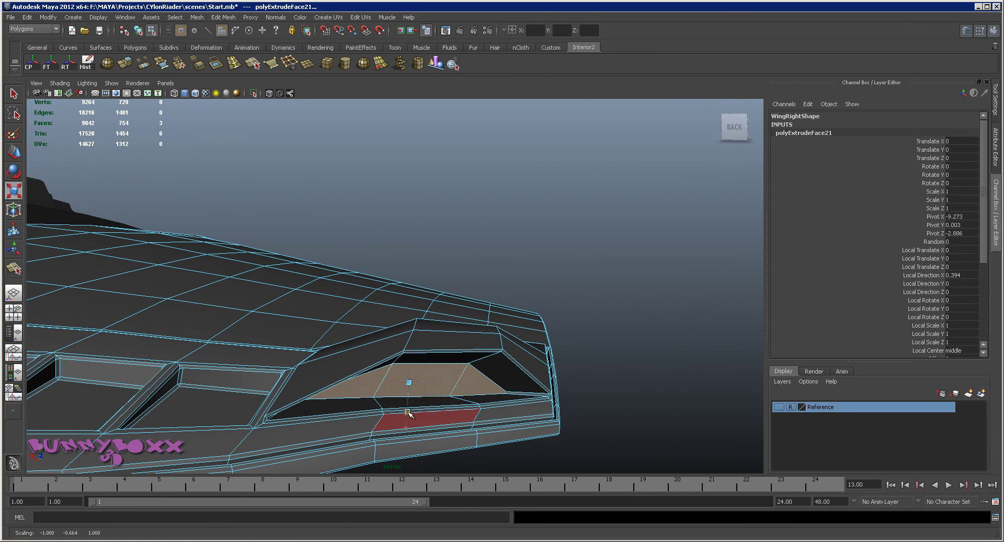
mouse_move(409, 409)
left_mouse_down()
mouse_move(410, 434)
mouse_move(441, 395)
left_mouse_up()
key("e")
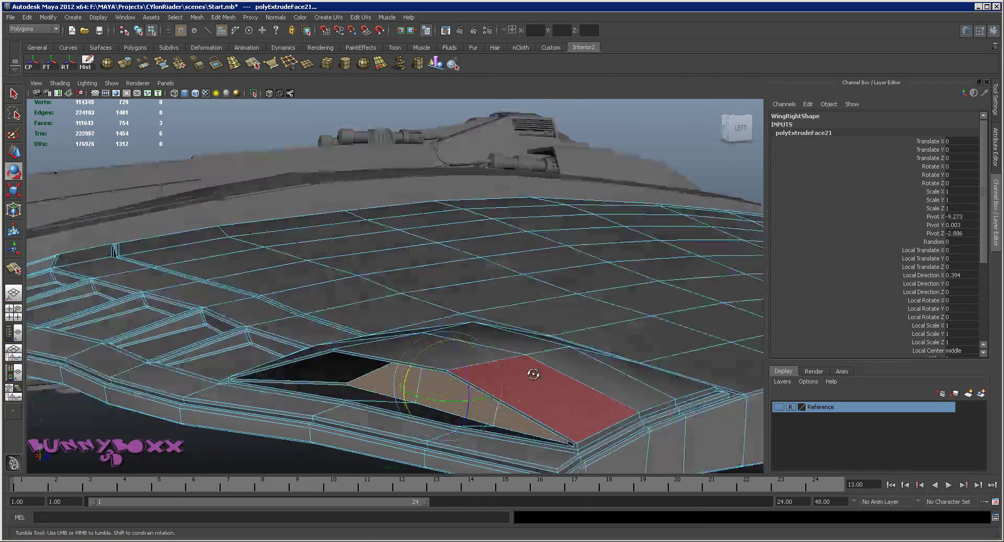
mouse_move(520, 364)
left_mouse_down("alt")
mouse_move(591, 363)
mouse_move(548, 377)
left_mouse_up("alt")
Reselect the WingRight mesh and extrude a face on the raised panel.
left_click(560, 456)
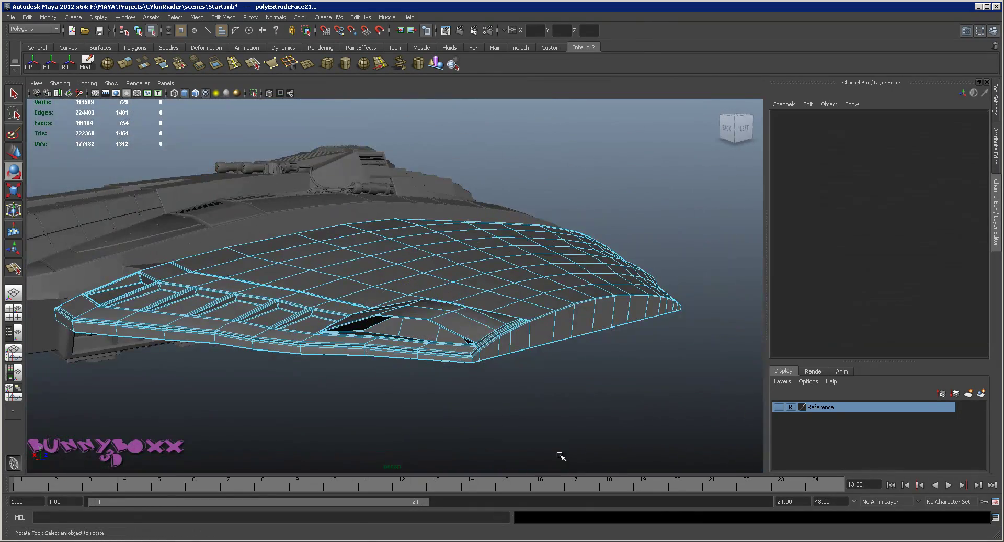
right_click_drag(449, 335, 529, 403)
mouse_move(529, 403)
left_mouse_down("alt")
mouse_move(410, 386)
mouse_move(580, 347)
mouse_move(372, 295)
mouse_move(352, 313)
left_mouse_up("alt")
left_click(352, 313)
mouse_move(374, 352)
left_mouse_down("alt")
mouse_move(556, 341)
mouse_move(544, 347)
mouse_move(533, 331)
mouse_move(460, 360)
left_mouse_up("alt")
right_click_drag(460, 361, 462, 376)
left_click_drag(462, 376, 511, 352, "alt")
left_click(511, 352)
key("ctrl+e")
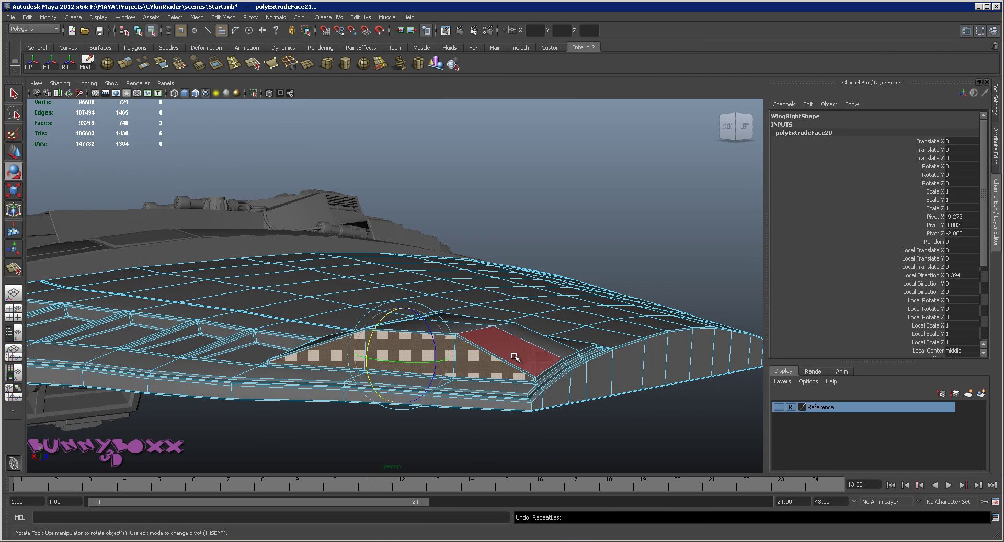
mouse_move(490, 358)
left_mouse_down("alt")
mouse_move(587, 377)
mouse_move(523, 358)
mouse_move(466, 359)
left_mouse_up("alt")
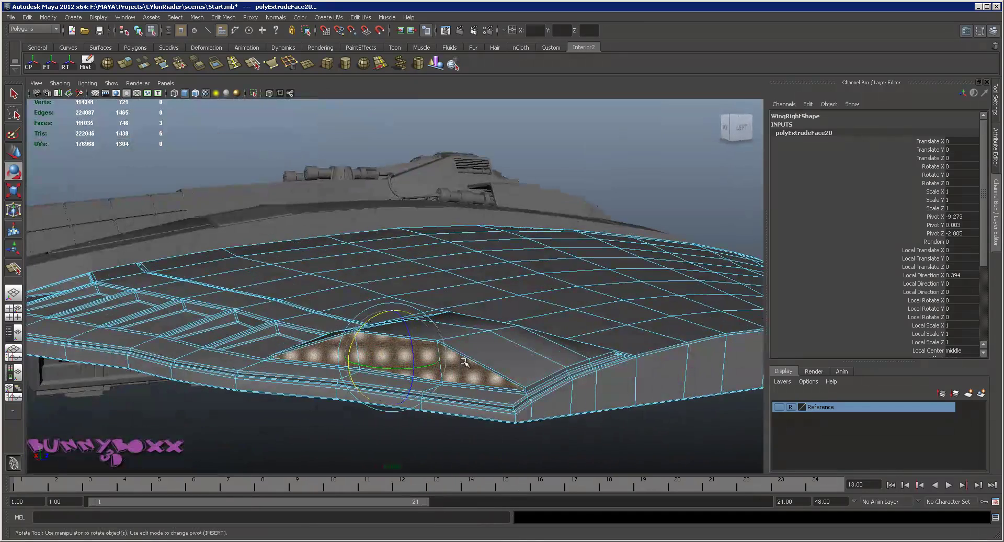
Undo that extrusion and the earlier slot edits with repeated Ctrl+Z.
key("ctrl+z")
key("ctrl+z")
key("ctrl+z")
key("ctrl+z")
key("ctrl+z")
key("ctrl+z")
key("ctrl+z")
key("ctrl+z")
key("ctrl+z")
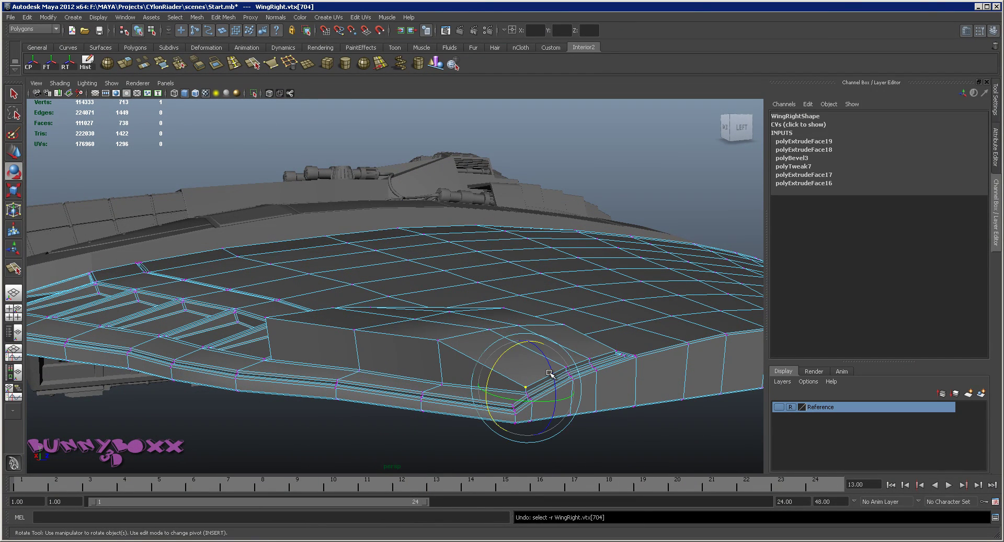
key("ctrl+z")
key("ctrl+z")
key("ctrl+z")
left_click_drag(546, 366, 455, 362, "alt")
key("ctrl+z")
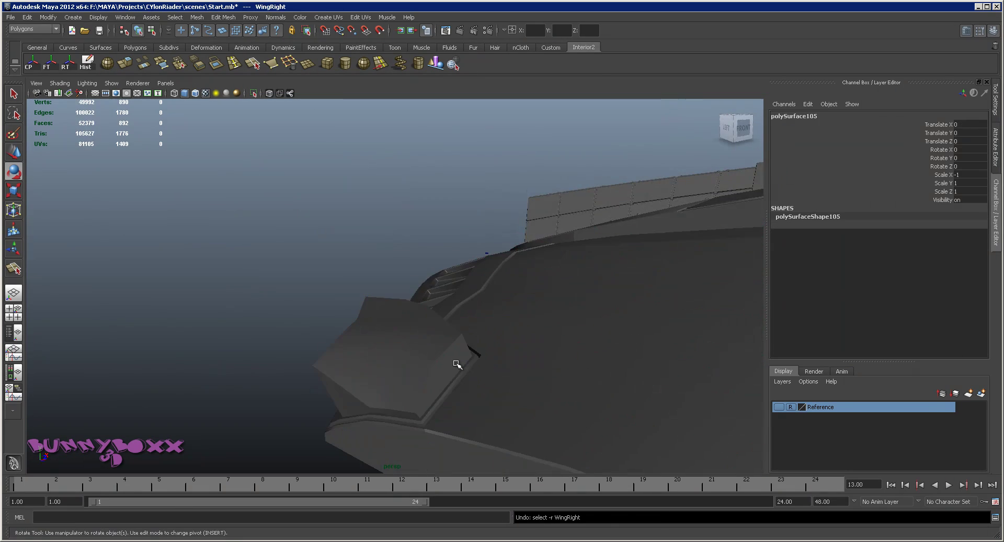
key("ctrl+z")
key("ctrl+z")
key("ctrl+z")
key("ctrl+z")
key("ctrl+z")
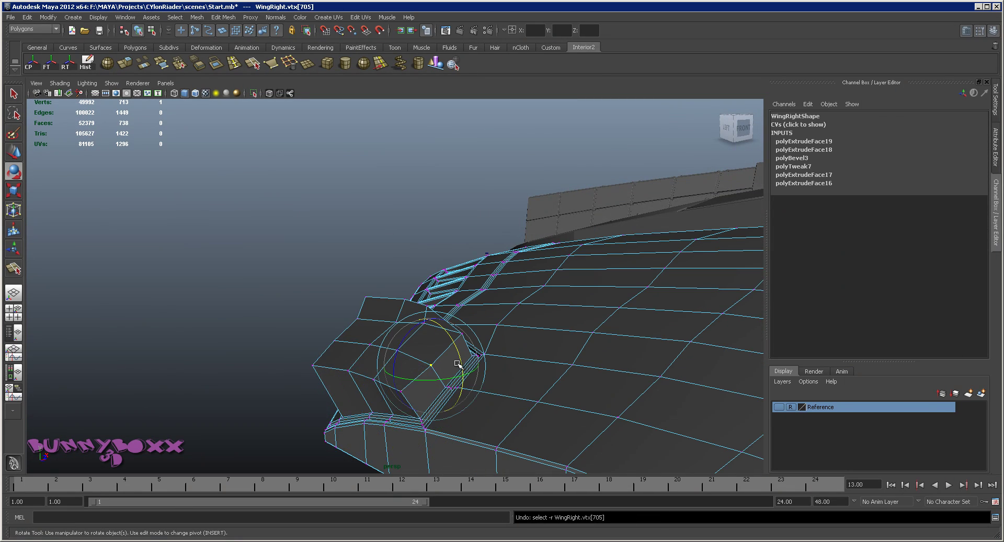
key("ctrl+z")
Box-select the raised section's faces in Face mode.
mouse_move(457, 361)
left_mouse_down("alt")
mouse_move(415, 399)
mouse_move(527, 348)
mouse_move(622, 353)
mouse_move(639, 343)
mouse_move(553, 372)
mouse_move(522, 352)
mouse_move(534, 351)
left_mouse_up("alt")
right_click(485, 350)
left_click(483, 361)
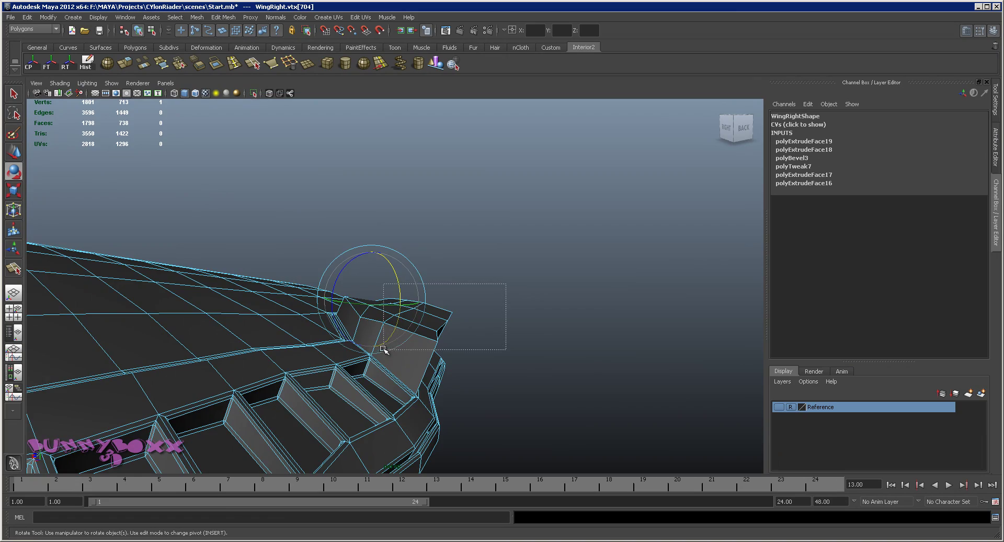
left_click_drag(383, 349, 493, 331)
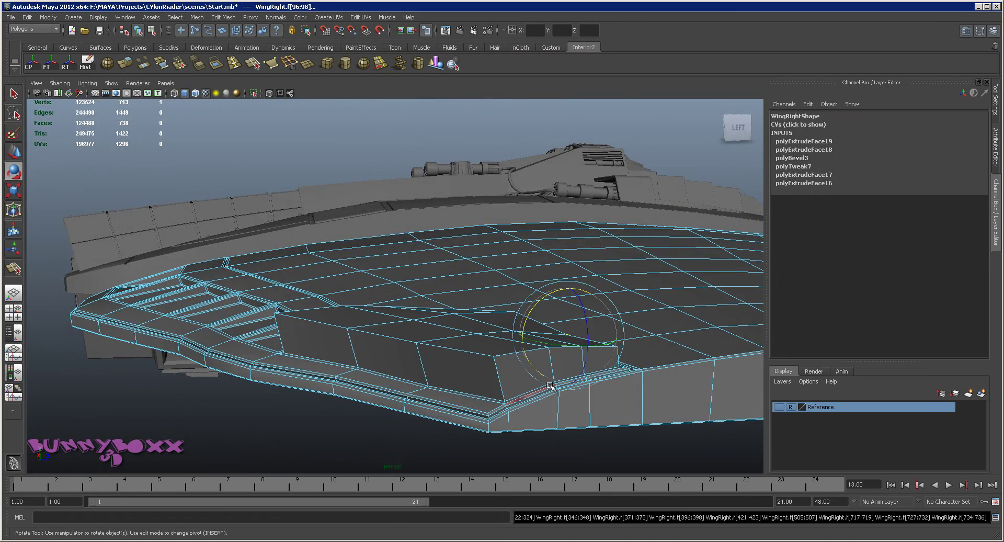
key("bracketleft")
Select the raised wing-tip faces, grow the selection, and delete them.
left_click(452, 296)
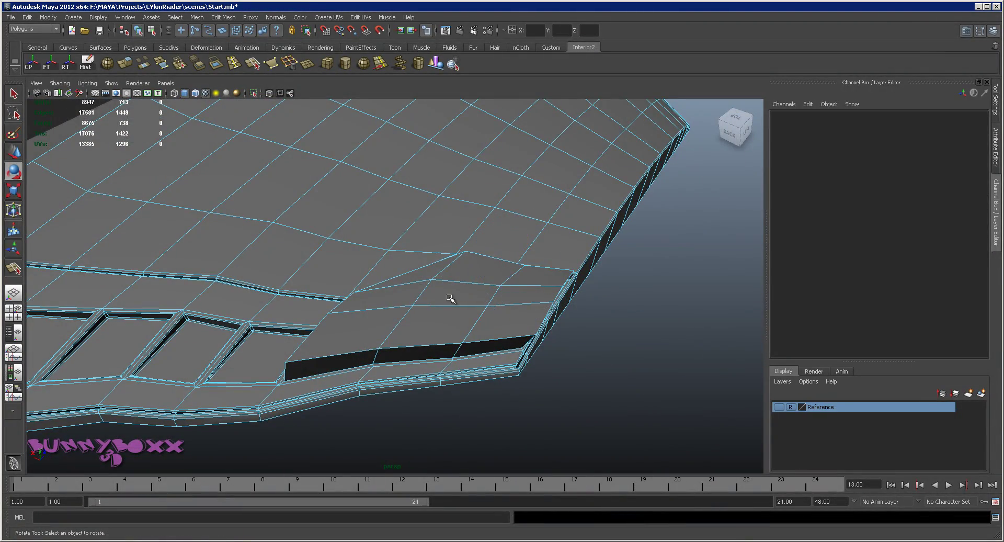
mouse_move(449, 298)
right_mouse_down()
mouse_move(449, 317)
mouse_move(505, 294)
right_mouse_up()
left_click(450, 298)
right_click(459, 308, "ctrl")
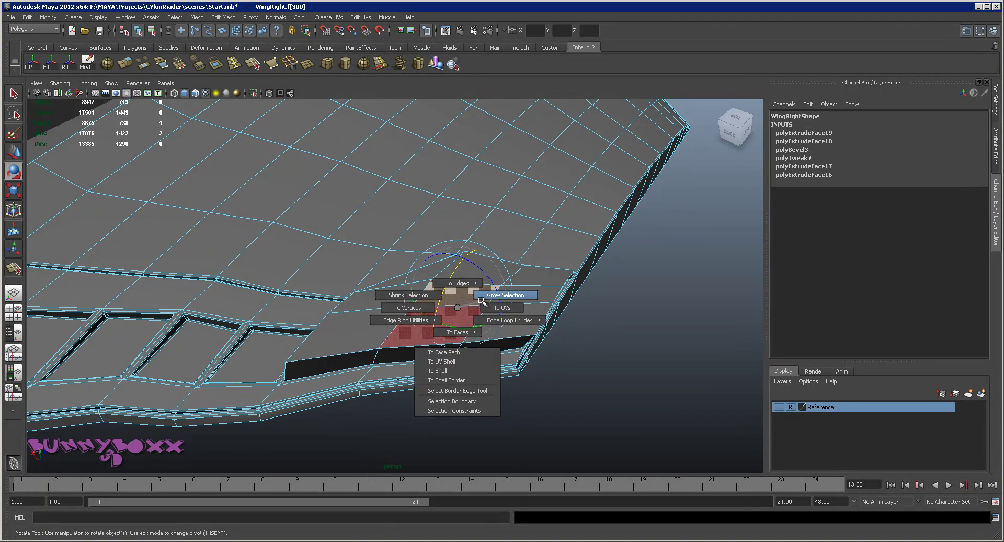
left_click(481, 299)
key("bracketleft")
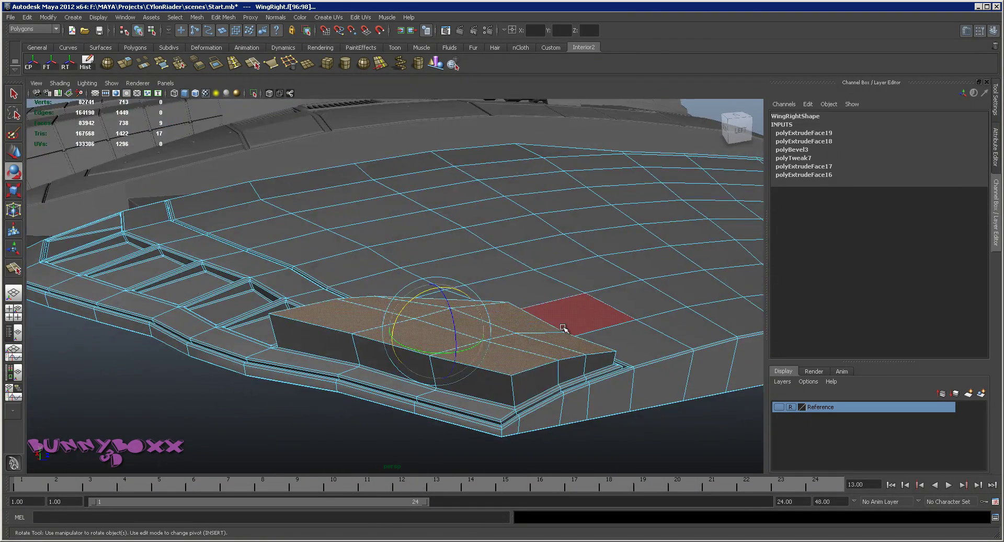
mouse_move(563, 328)
left_mouse_down("alt")
mouse_move(578, 275)
mouse_move(515, 252)
mouse_move(410, 248)
mouse_move(347, 260)
mouse_move(433, 289)
mouse_move(475, 320)
mouse_move(510, 284)
mouse_move(467, 277)
left_mouse_up("alt")
key("Delete")
Select the hole's border edge loop and fill it with a single face.
scroll(433, 289, "down", 5)
scroll(467, 277, "up", 5)
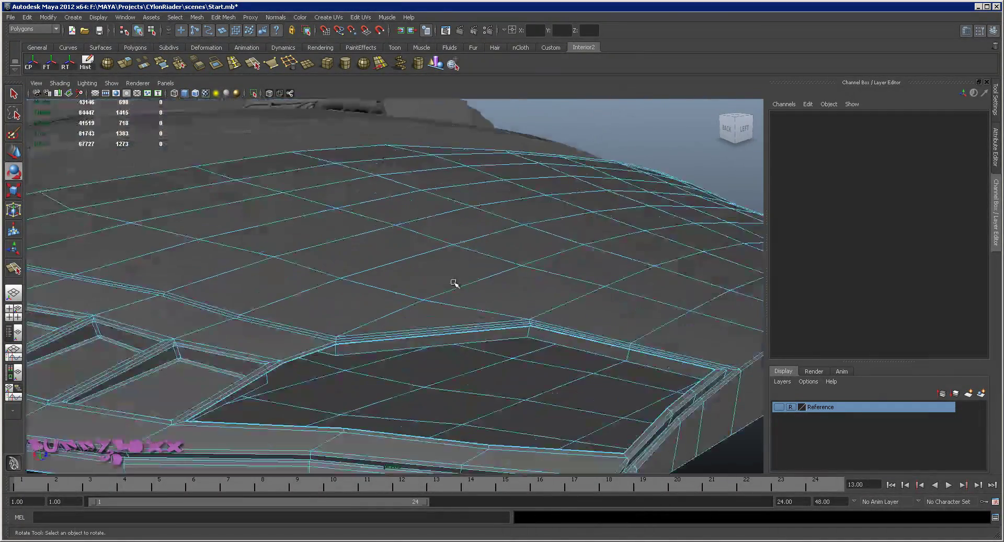
right_click_drag(398, 338, 393, 314)
double_click(410, 337)
right_click(410, 337, "shift")
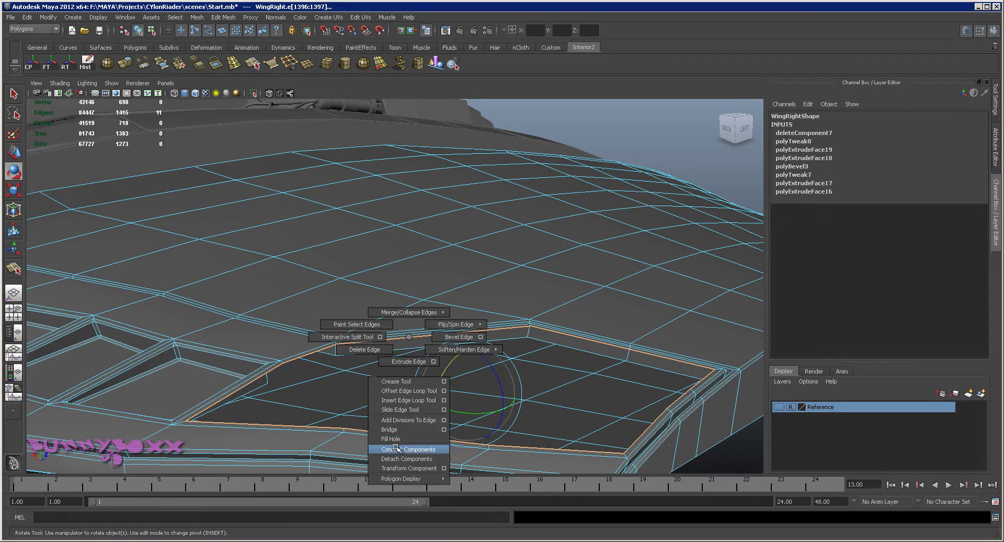
left_click(390, 438)
Select the newly filled cap face.
mouse_move(399, 437)
left_mouse_down("alt")
mouse_move(546, 388)
mouse_move(446, 355)
left_mouse_up("alt")
right_click_drag(446, 355, 446, 379)
left_click(448, 354)
mouse_move(448, 354)
left_mouse_down("alt")
mouse_move(496, 362)
mouse_move(412, 347)
left_mouse_up("alt")
Extrude the filled cap face and sink it into the wing.
right_click(405, 343)
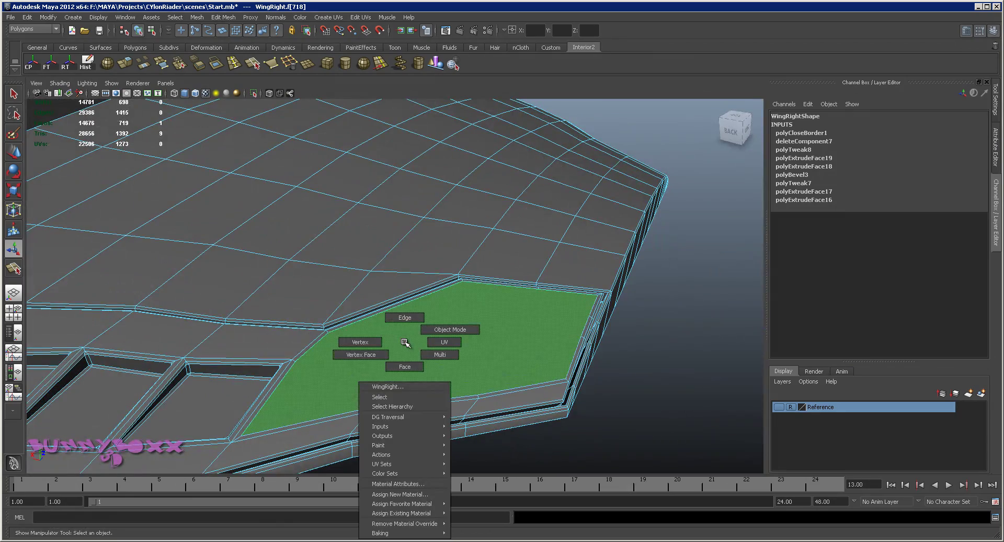
left_click(405, 335)
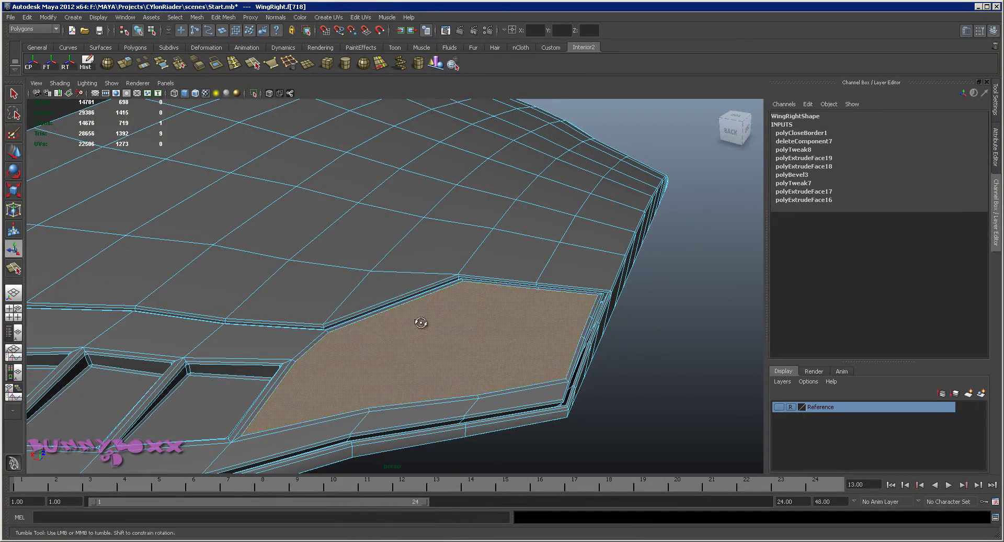
left_click_drag(419, 320, 446, 325, "alt")
right_click(446, 326)
left_click(445, 327)
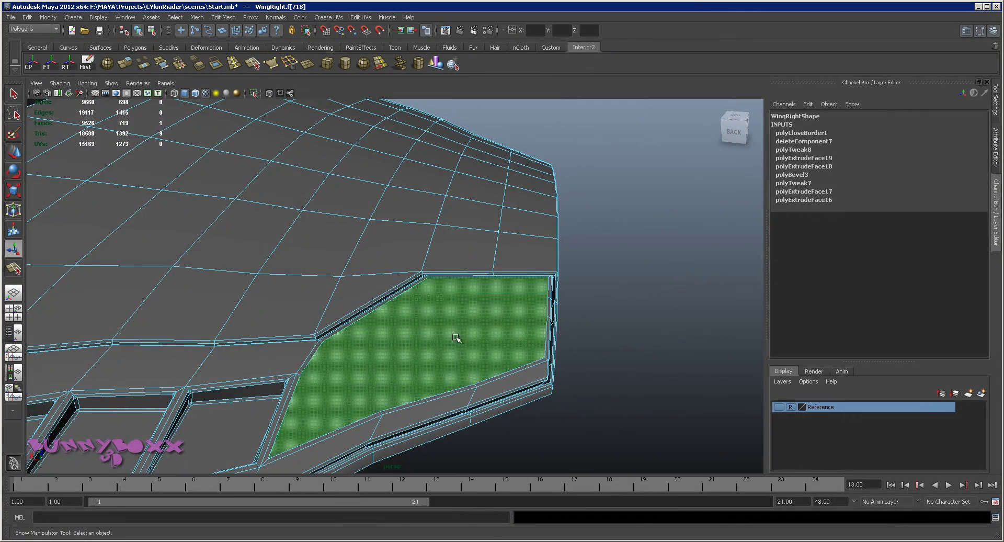
left_click_drag(457, 276, 442, 342, "alt")
right_click(452, 364, "shift")
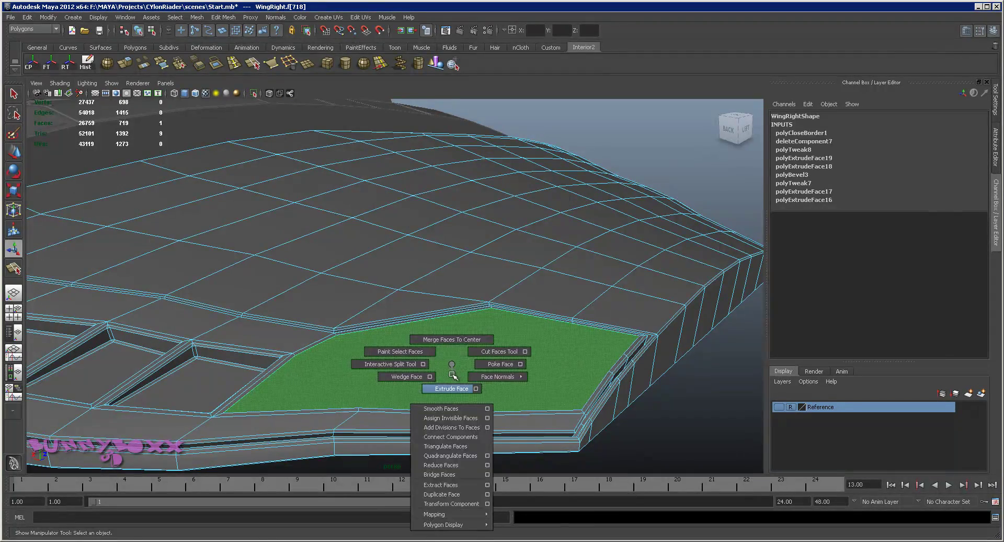
left_click(453, 375)
left_click_drag(452, 375, 446, 360, "alt")
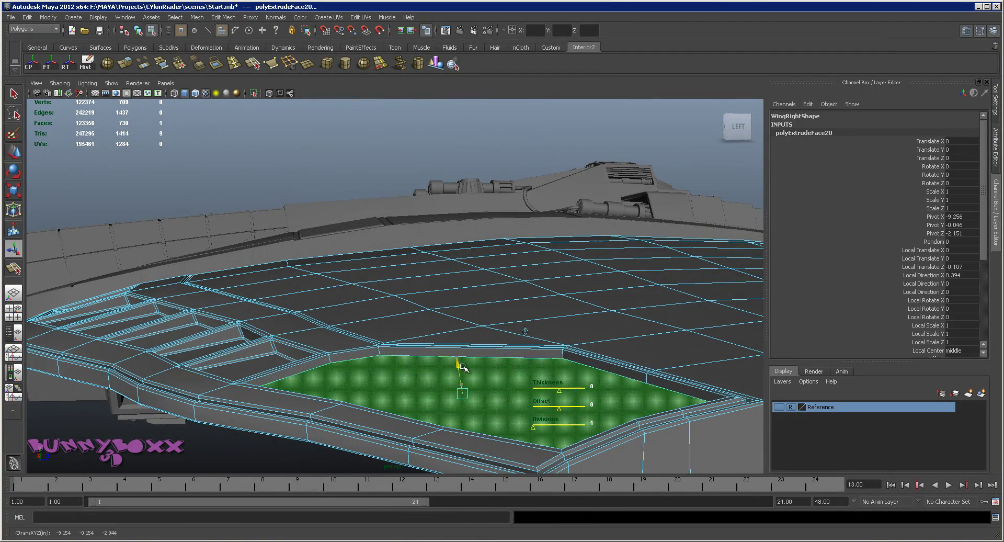
middle_click_drag(473, 381, 490, 383)
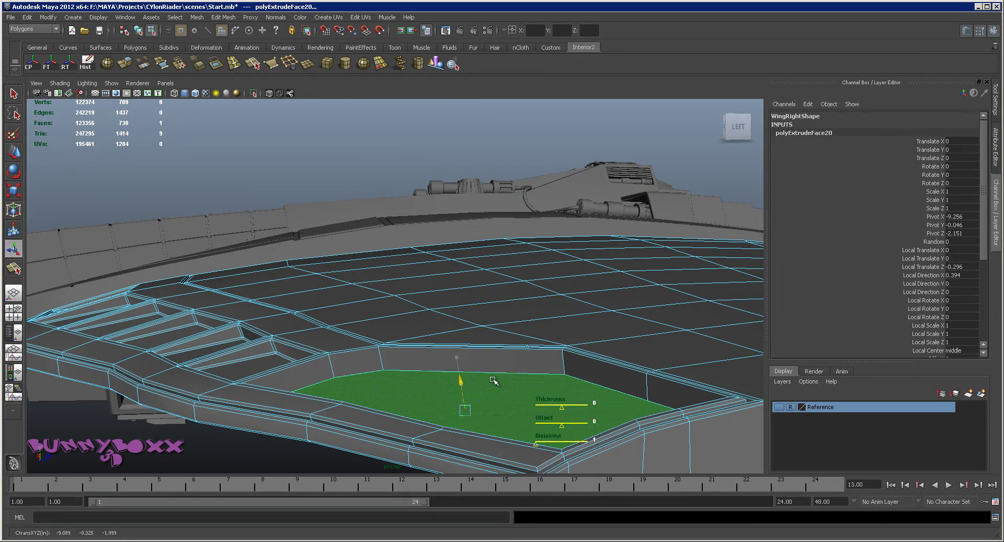
Try Rotate Tool settings (Gimbal, World, pivot options), then restore the channel view.
key("e")
key("r")
mouse_move(471, 378)
left_mouse_down("alt")
mouse_move(538, 437)
mouse_move(531, 426)
left_mouse_up("alt")
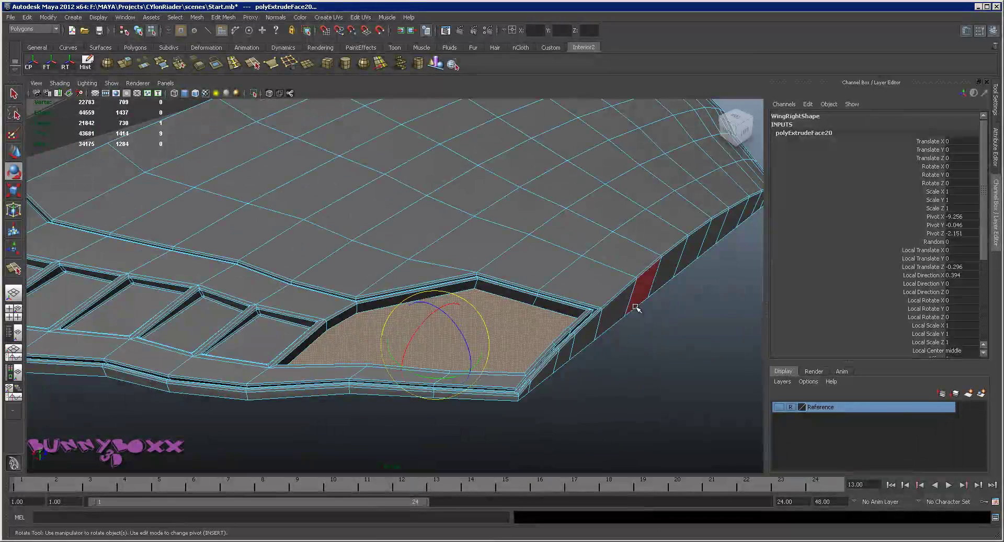
left_click(994, 116)
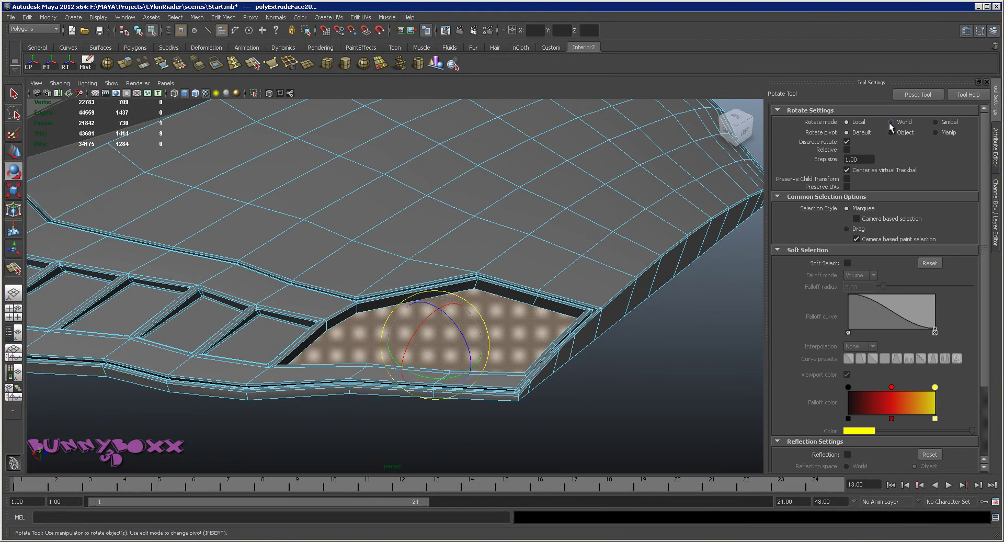
left_click(936, 121)
left_click(933, 132)
left_click(905, 133)
left_click(889, 122)
left_click(856, 133)
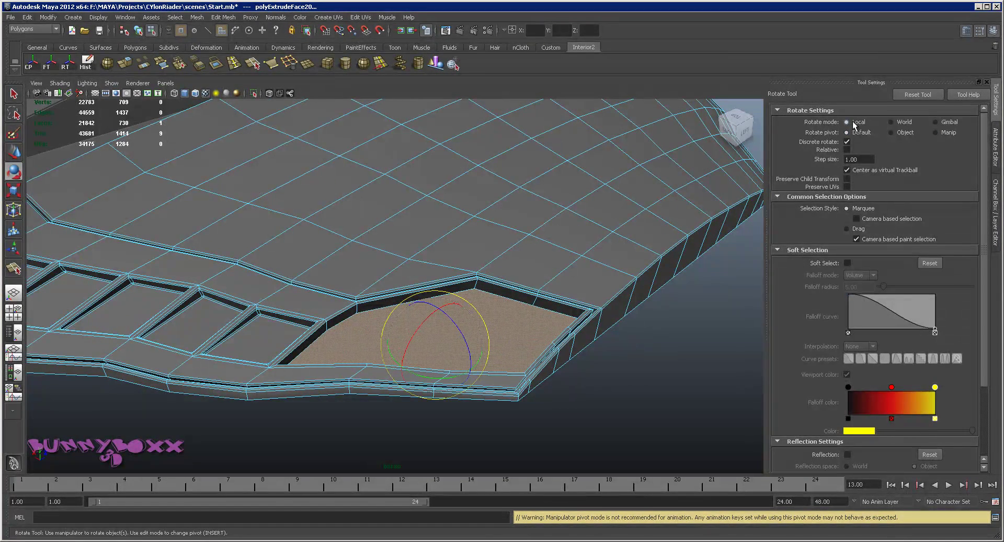
left_click(998, 196)
Orbit to a side view and select the recessed floor face.
mouse_move(574, 271)
left_mouse_down("alt")
mouse_move(446, 322)
mouse_move(439, 348)
mouse_move(481, 373)
mouse_move(475, 352)
left_mouse_up("alt")
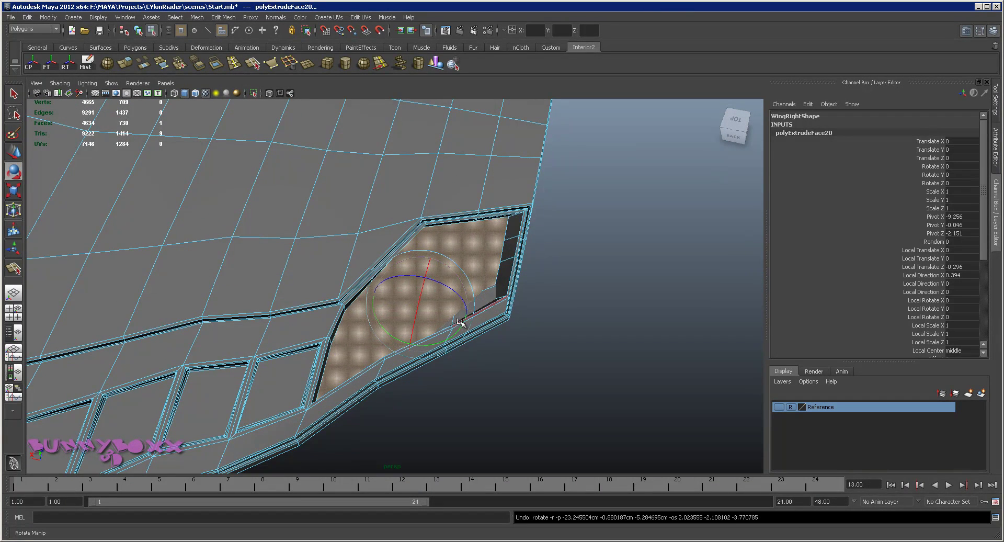
mouse_move(554, 308)
left_mouse_down("alt")
mouse_move(448, 273)
mouse_move(531, 276)
mouse_move(375, 345)
mouse_move(302, 341)
mouse_move(456, 332)
left_mouse_up("alt")
left_click(307, 340)
left_click(455, 332)
scroll(455, 332, "up", 2)
scroll(533, 336, "up", 2)
scroll(533, 327, "up", 1)
scroll(374, 334, "up", 2)
Pull a corner vertex of the recess up toward the upper strip.
right_click_drag(373, 334, 325, 341)
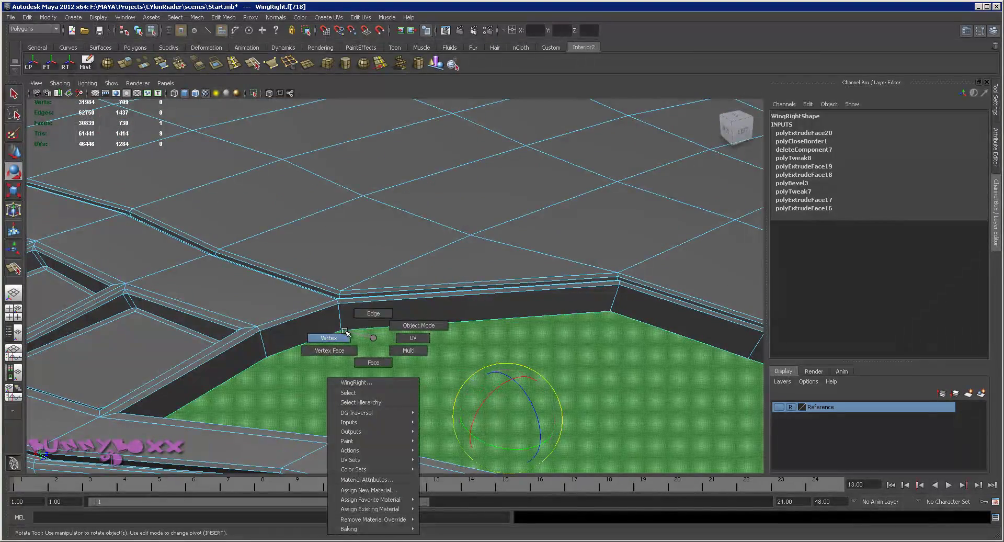
left_click(341, 329)
key("w")
scroll(481, 282, "up", 2)
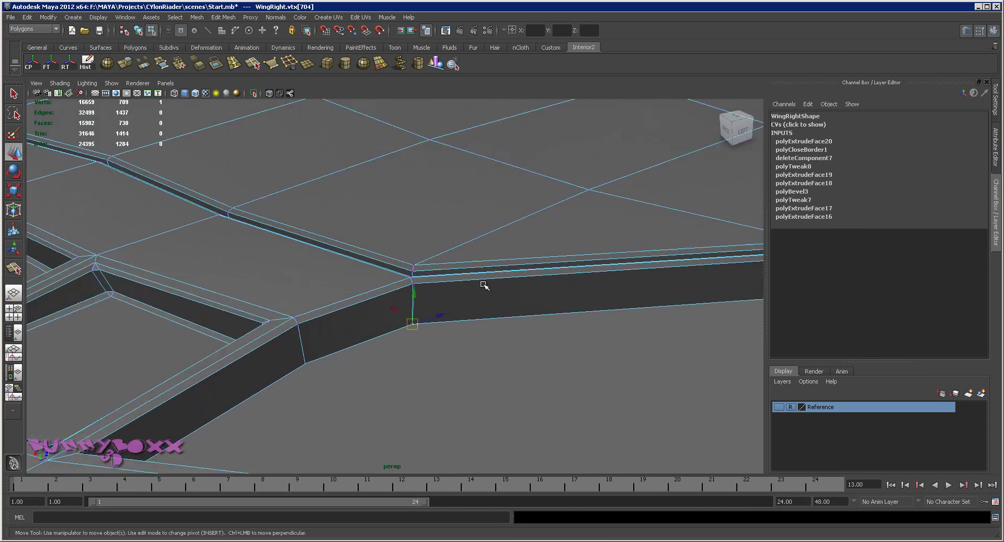
scroll(481, 286, "up", 2)
scroll(480, 289, "up", 2)
left_click_drag(424, 296, 497, 285)
middle_click_drag(497, 284, 293, 287, "alt")
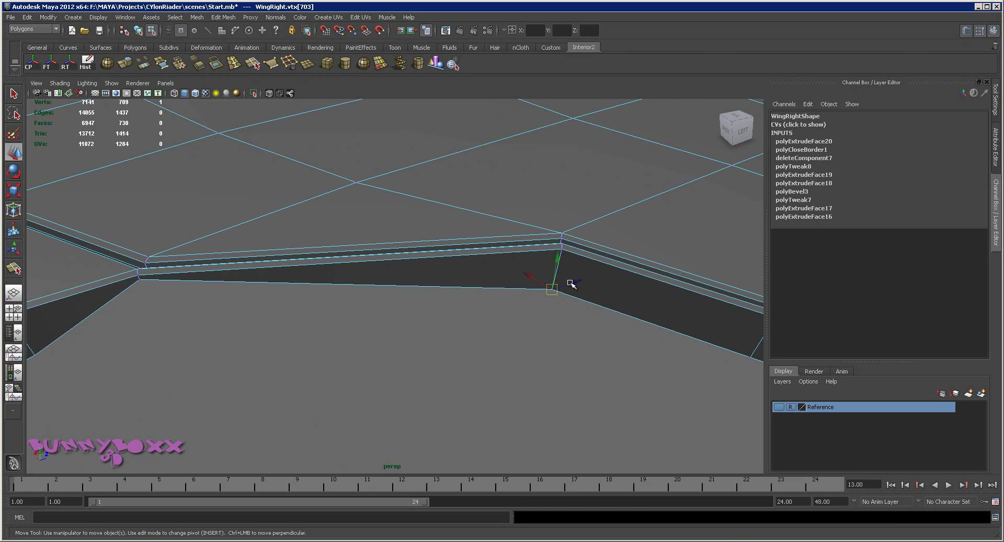
Select three floor edges of the recess, raise them, then undo the move.
key("F11")
left_click(571, 283)
mouse_move(569, 284)
left_mouse_down("alt")
mouse_move(535, 302)
mouse_move(420, 301)
left_mouse_up("alt")
right_click(420, 300)
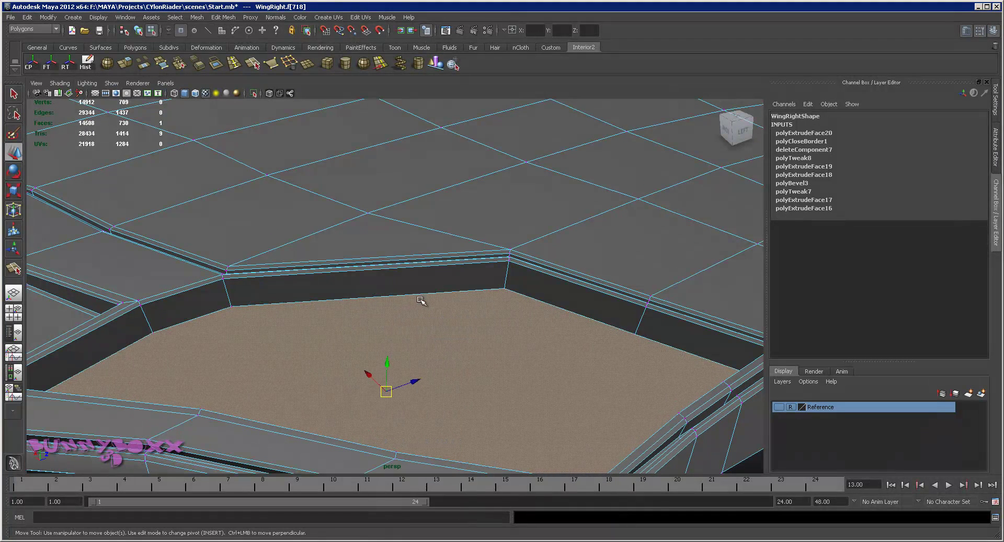
left_click(193, 320)
left_click(433, 296, "shift")
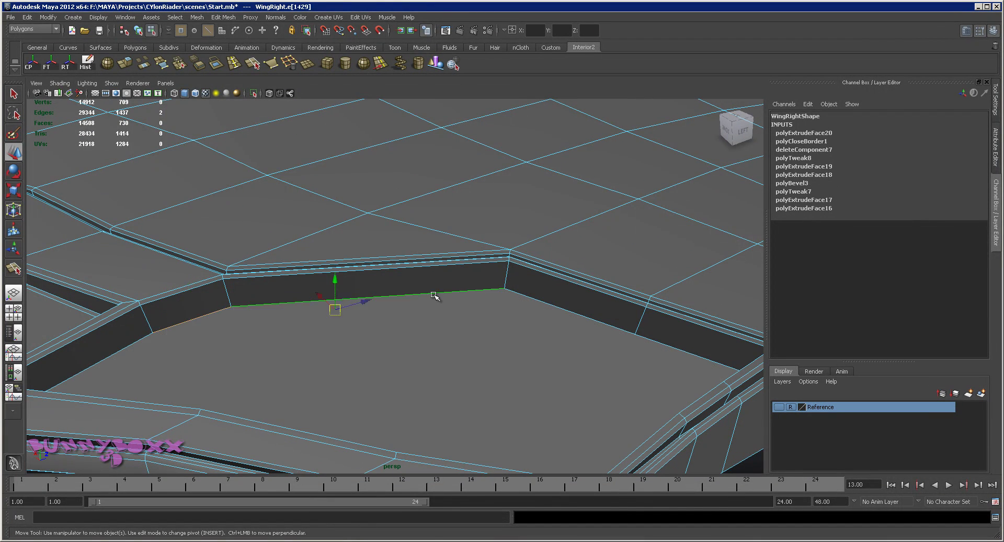
left_click(527, 299, "shift")
mouse_move(642, 337)
left_mouse_down("alt")
mouse_move(583, 298)
mouse_move(368, 325)
left_mouse_up("alt")
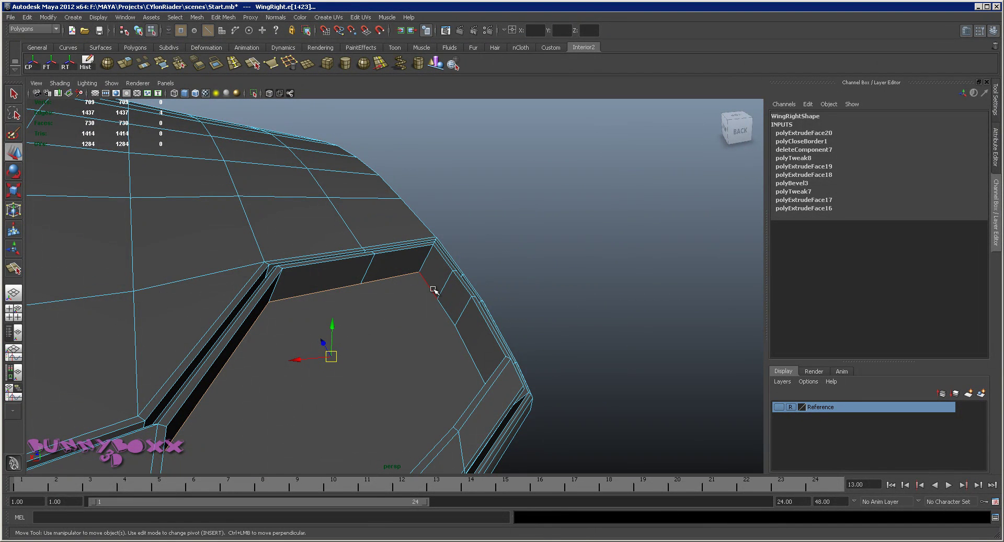
mouse_move(331, 339)
left_mouse_down()
mouse_move(345, 309)
mouse_move(329, 331)
mouse_move(331, 293)
mouse_move(238, 284)
mouse_move(314, 309)
mouse_move(462, 307)
left_mouse_up()
key("ctrl+z")
key("ctrl+z")
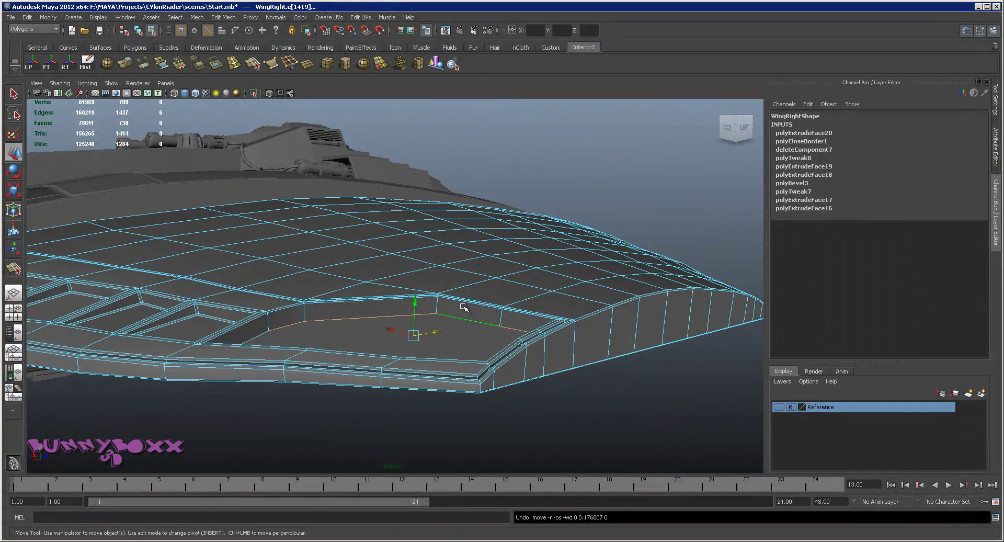
Tilt, scale and shift the recess floor face within the panel opening.
left_click(468, 308)
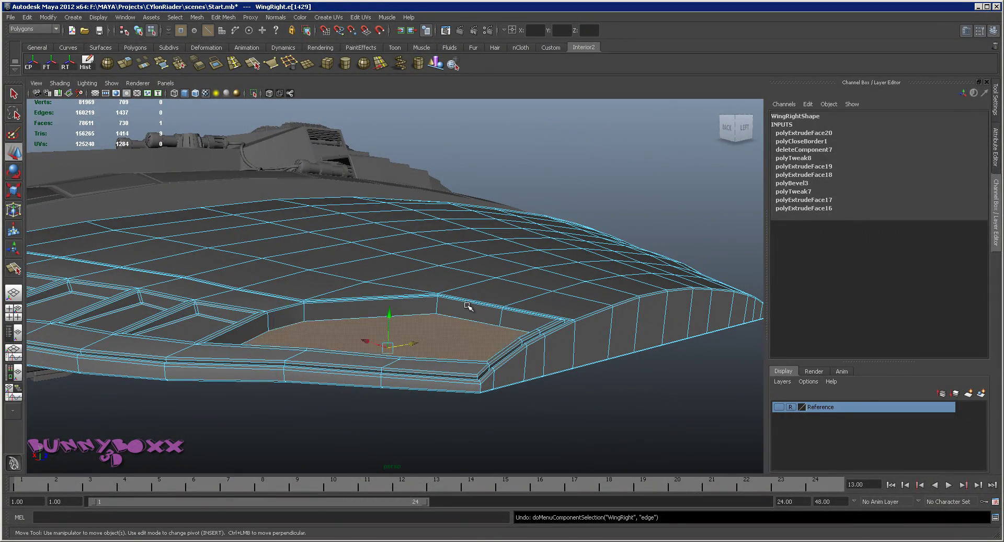
left_click_drag(468, 309, 433, 320, "alt")
key("e")
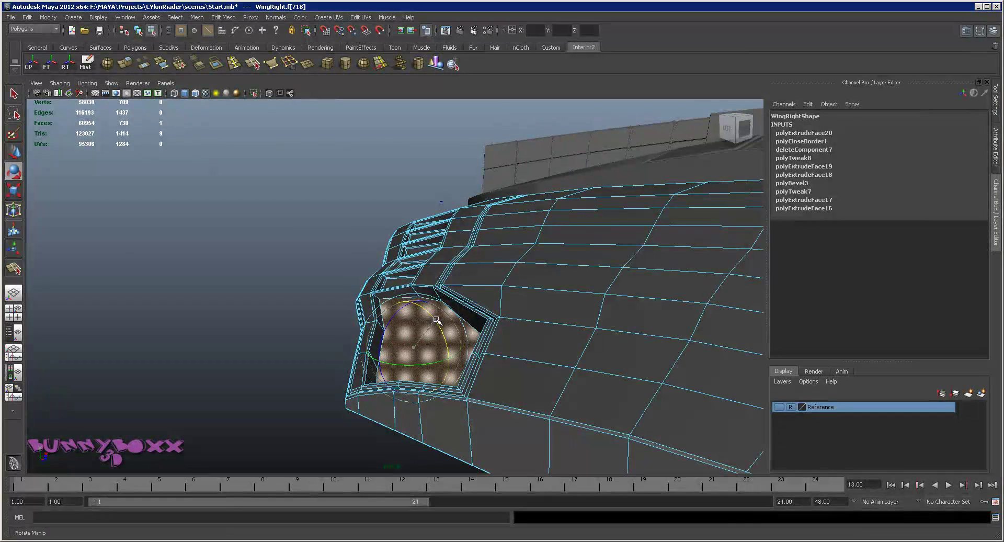
mouse_move(447, 315)
left_mouse_down("alt")
mouse_move(392, 336)
mouse_move(414, 310)
left_mouse_up("alt")
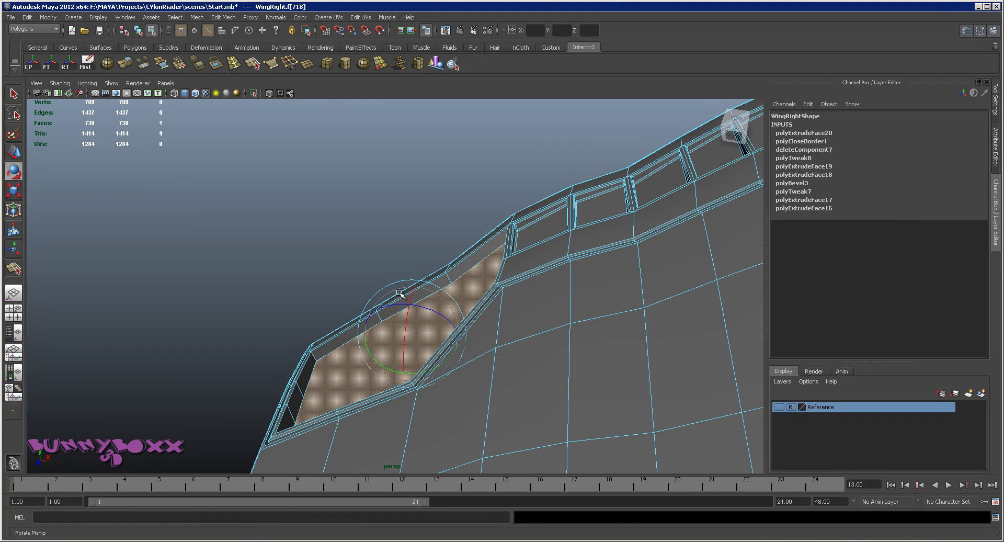
left_click_drag(401, 296, 600, 285)
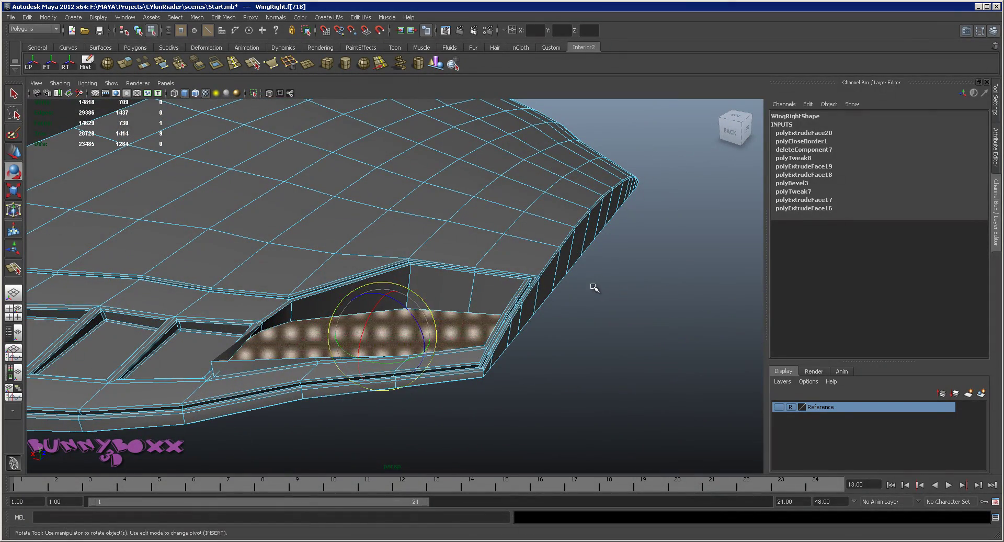
key("r")
left_click_drag(416, 350, 426, 343)
key("w")
left_click_drag(376, 317, 349, 334)
key("e")
key("r")
left_click_drag(475, 327, 422, 314, "alt")
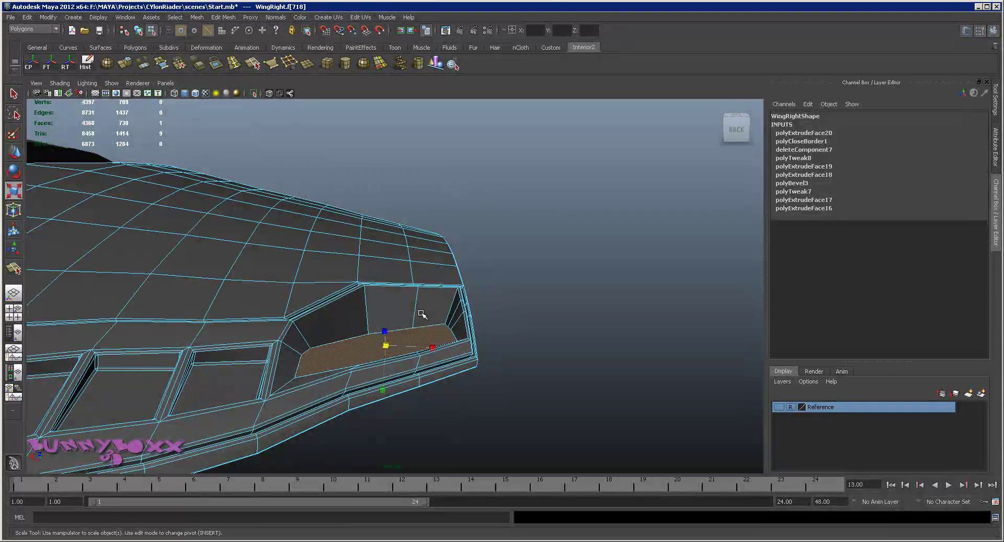
Delete the floor face, then undo both the deletion and the recess extrusion.
key("Delete")
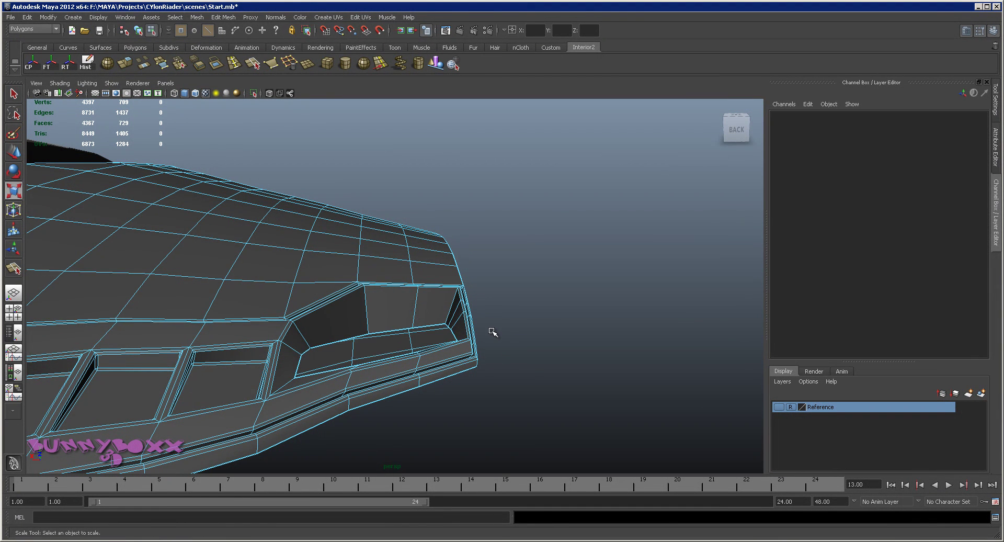
key("ctrl+z")
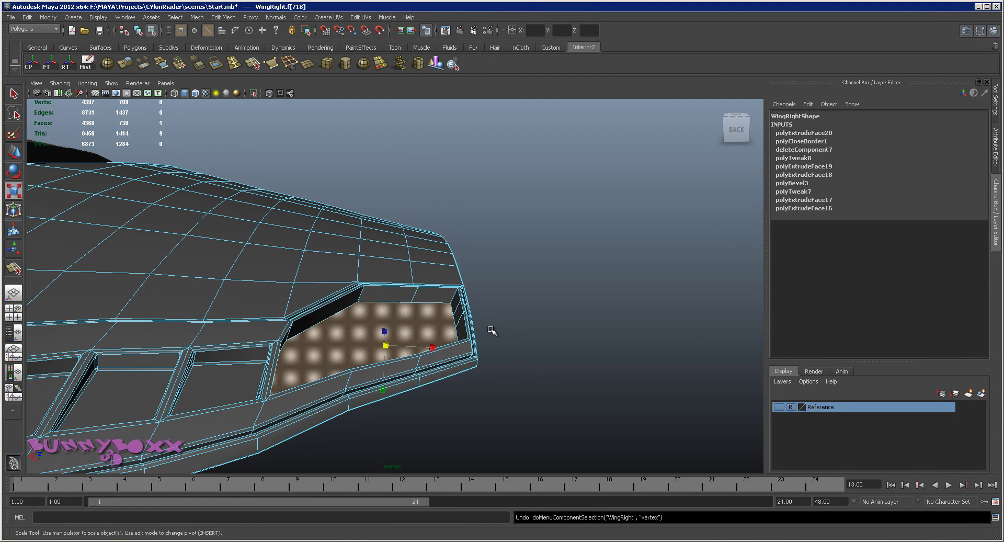
key("ctrl+z")
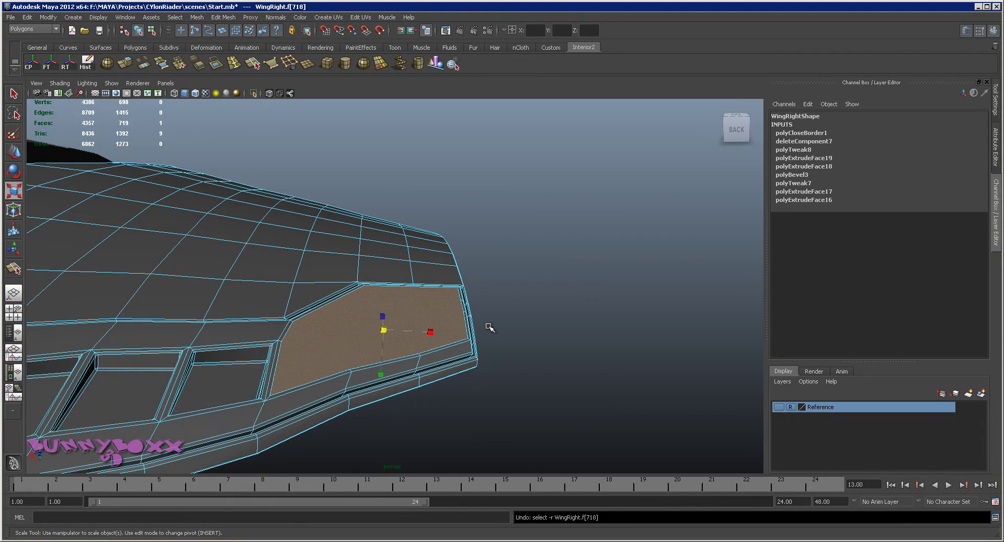
left_click_drag(473, 320, 470, 311, "alt")
right_click_drag(471, 311, 458, 413)
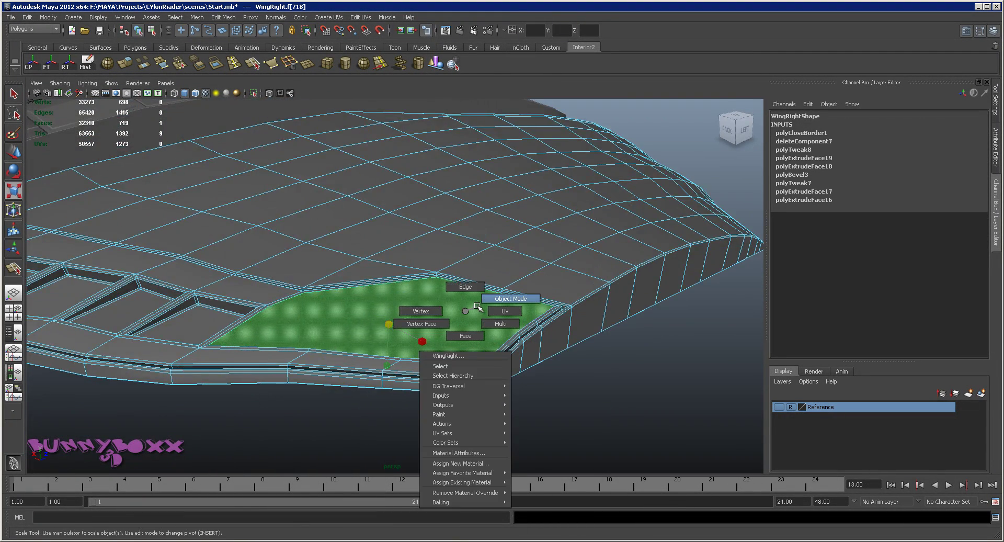
left_click(458, 413)
mouse_move(459, 413)
left_mouse_down("alt")
mouse_move(389, 376)
mouse_move(343, 368)
mouse_move(459, 367)
left_mouse_up("alt")
left_click(432, 298)
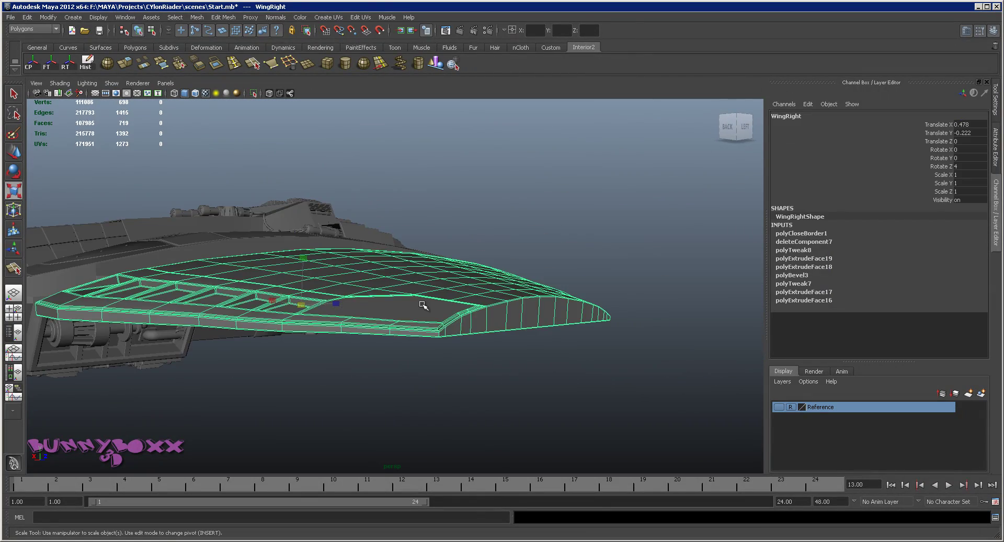
scroll(423, 305, "up", 3)
mouse_move(423, 305)
left_mouse_down("alt")
mouse_move(511, 293)
mouse_move(366, 303)
mouse_move(395, 338)
mouse_move(416, 345)
left_mouse_up("alt")
right_click_drag(434, 308, 439, 329)
left_click(439, 324)
mouse_move(440, 323)
left_mouse_down("alt")
mouse_move(453, 313)
mouse_move(405, 311)
mouse_move(354, 291)
mouse_move(385, 311)
mouse_move(554, 318)
mouse_move(583, 336)
mouse_move(493, 313)
left_mouse_up("alt")
left_click(450, 315, "ctrl")
right_click_drag(493, 316, 517, 317)
scroll(518, 318, "down", 5)
mouse_move(504, 321)
left_mouse_down("alt")
mouse_move(490, 352)
mouse_move(430, 331)
mouse_move(502, 319)
left_mouse_up("alt")
scroll(461, 336, "up", 5)
scroll(410, 309, "up", 3)
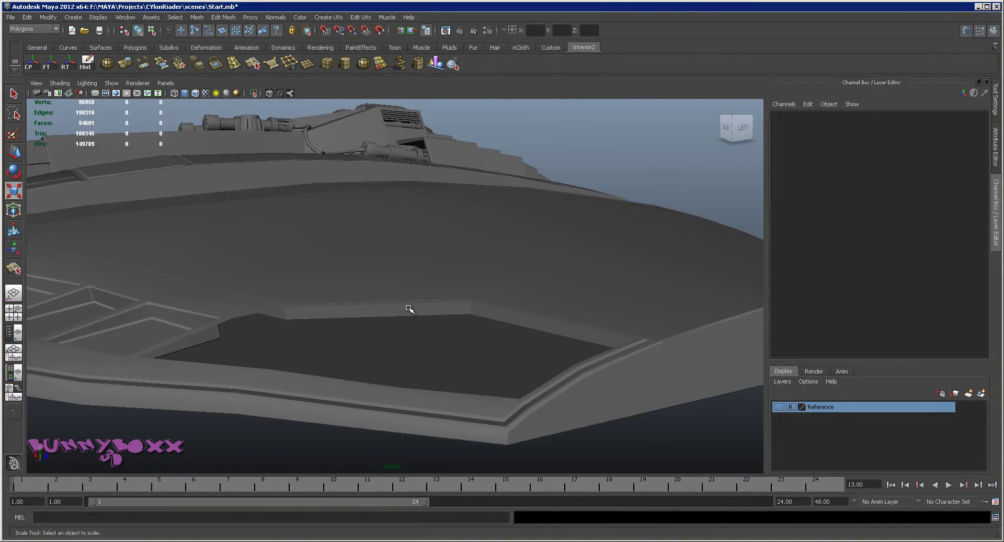
left_click(409, 307)
right_click_drag(457, 316, 458, 303)
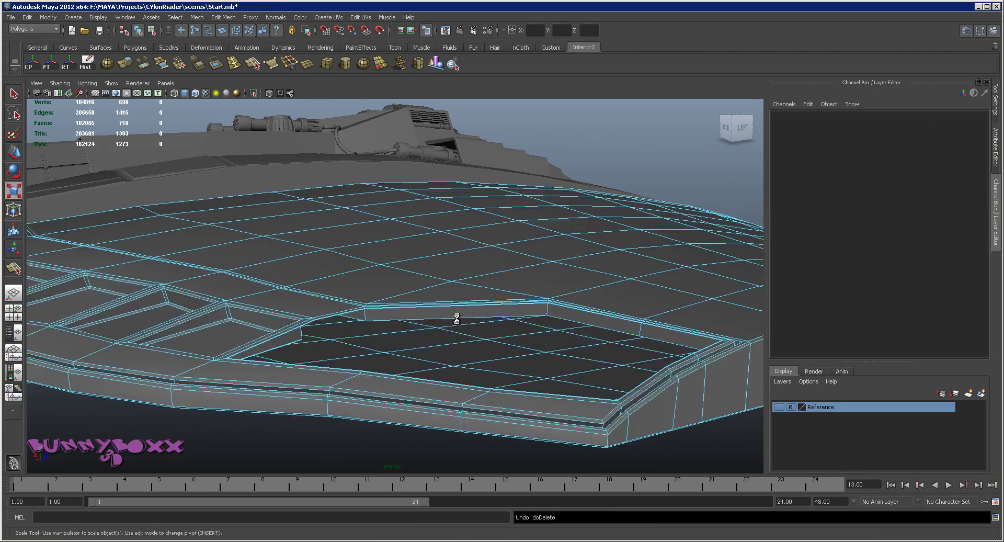
left_click(458, 320)
mouse_move(457, 320)
left_mouse_down("alt")
mouse_move(424, 344)
mouse_move(433, 342)
left_mouse_up("alt")
Extrude the panel face four times, pushing it down, shrinking it inward and raising it.
key("w")
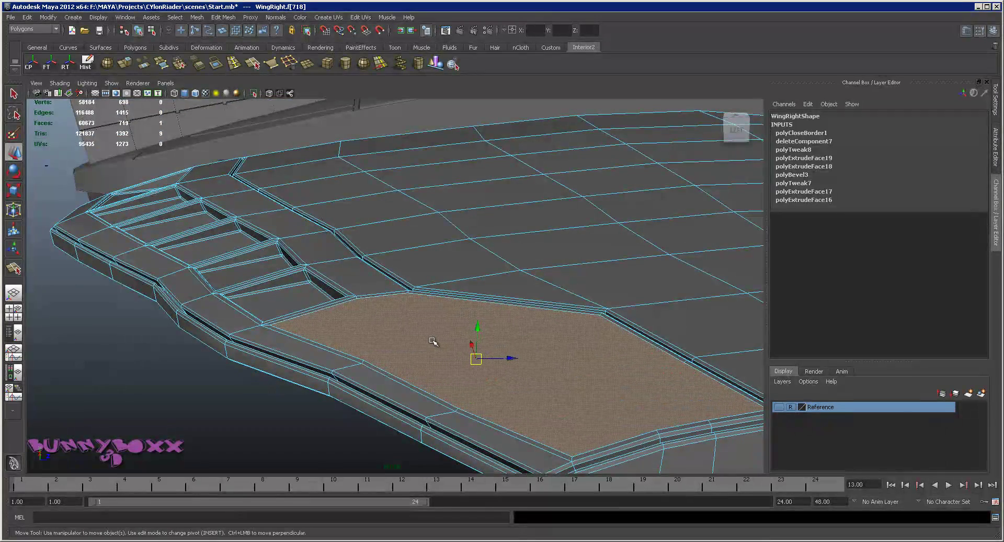
right_click(460, 344, "ctrl")
right_click_drag(432, 356, 471, 337, "shift")
left_click_drag(480, 334, 481, 337)
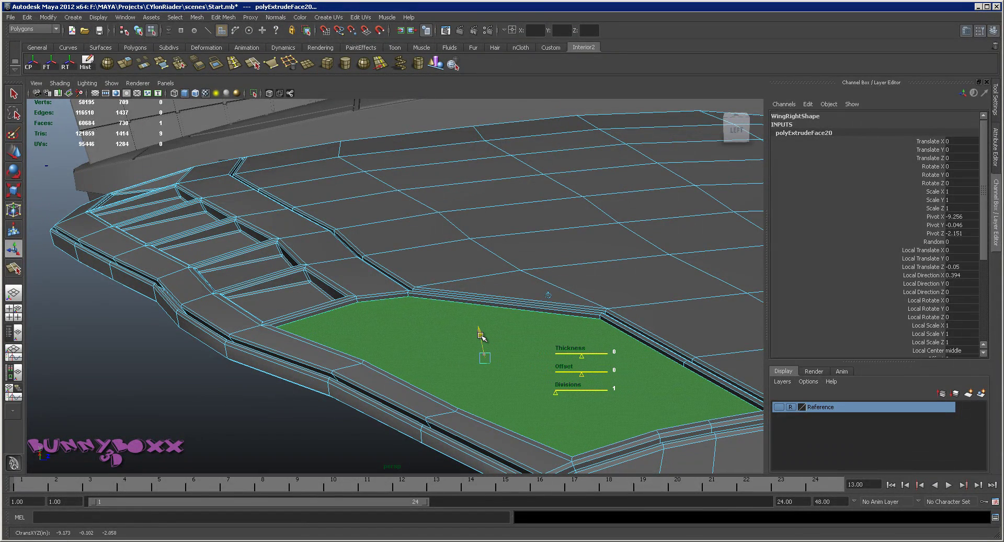
left_click_drag(482, 338, 523, 337, "alt")
key("g")
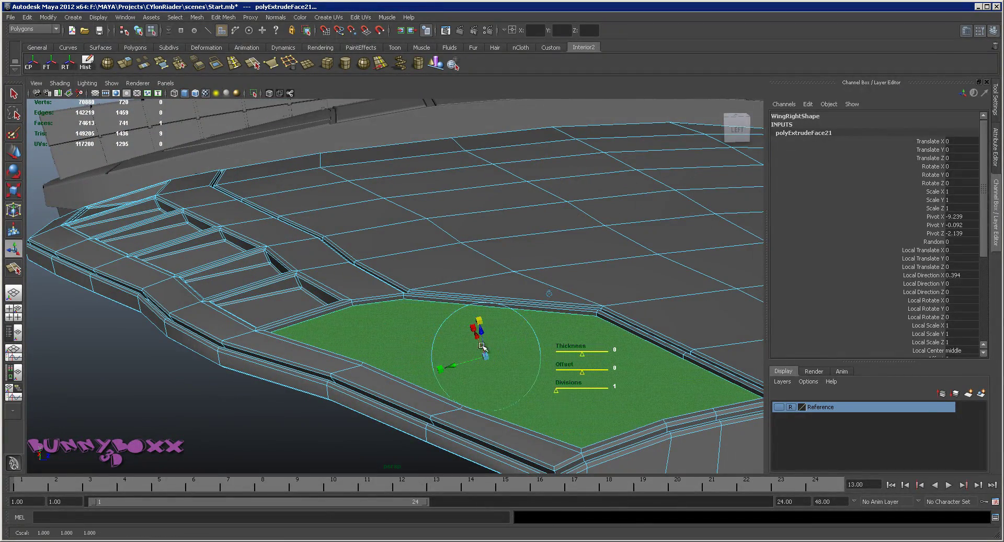
left_click_drag(489, 358, 489, 358)
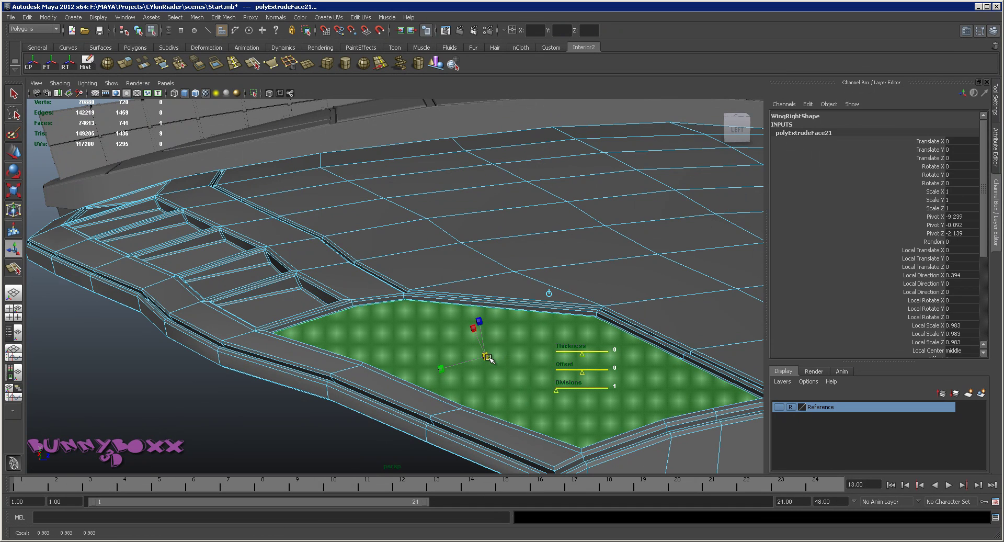
key("g")
left_click_drag(479, 332, 481, 326)
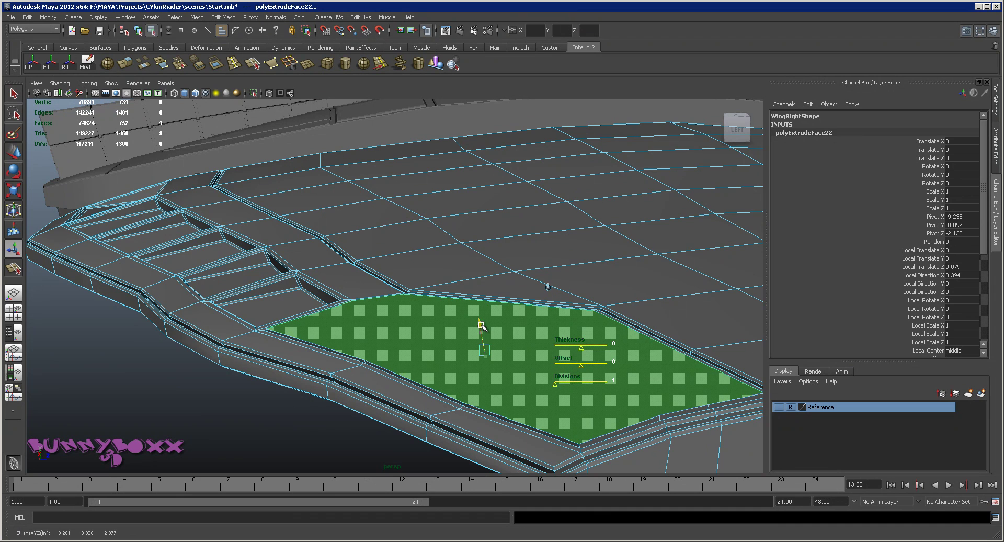
mouse_move(527, 395)
right_mouse_down("shift")
mouse_move(527, 411)
mouse_move(542, 406)
right_mouse_up("shift")
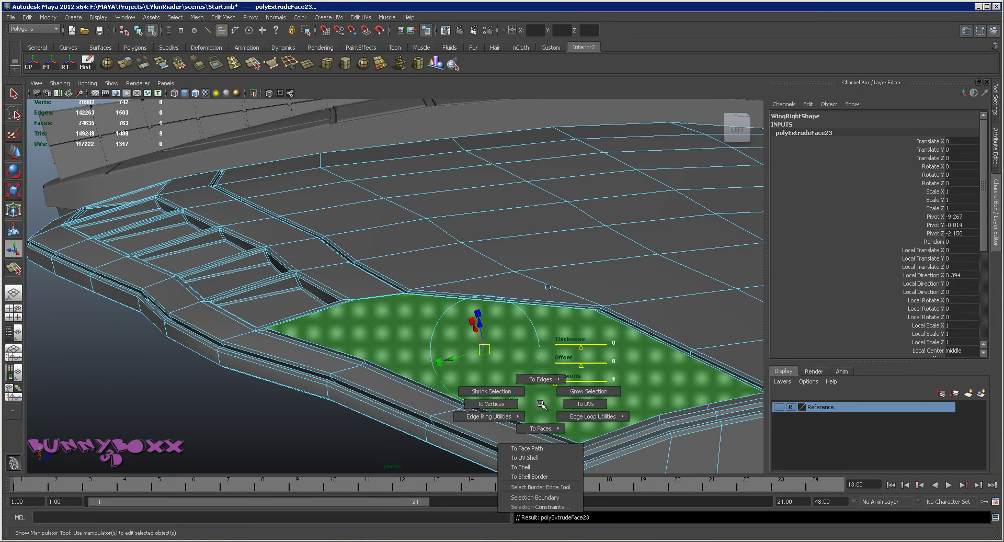
Deselect, then reselect the WingRight mesh and its recessed panel face in face mode.
left_click(364, 435)
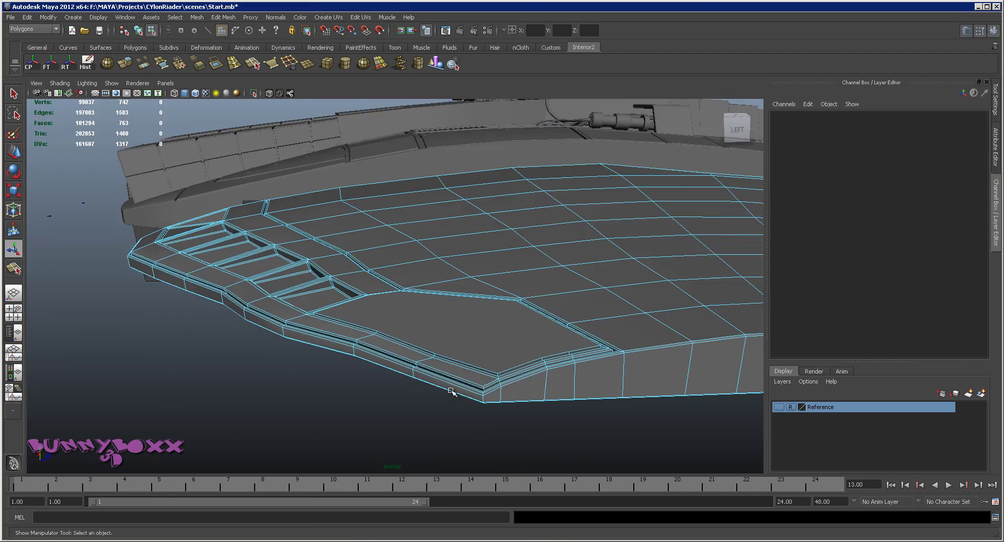
left_click_drag(365, 435, 490, 291, "alt")
right_click_drag(490, 289, 517, 281)
mouse_move(570, 365)
left_mouse_down("alt")
mouse_move(461, 328)
mouse_move(376, 320)
mouse_move(500, 325)
mouse_move(478, 335)
left_mouse_up("alt")
scroll(423, 343, "up", 3)
left_click(424, 340)
scroll(470, 333, "up", 1)
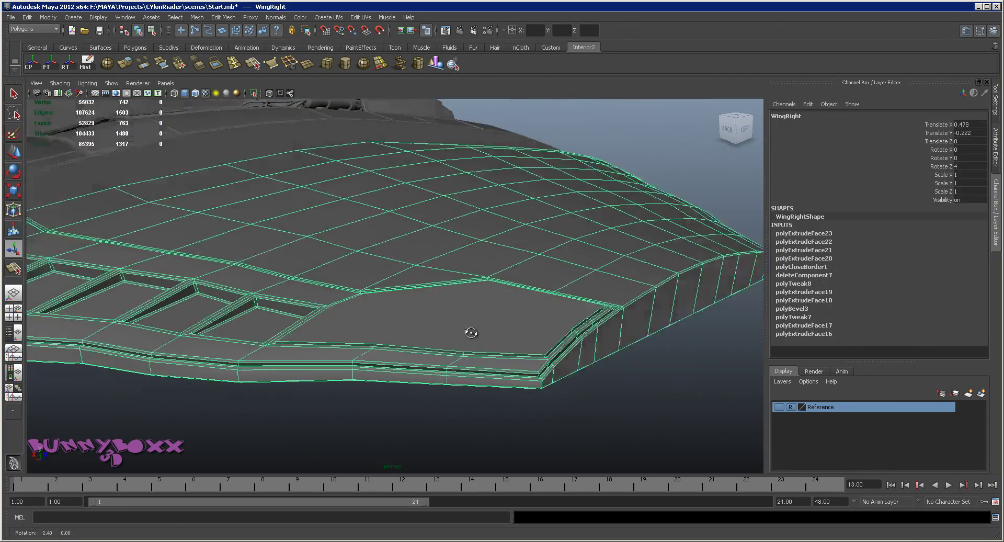
scroll(471, 335, "up", 2)
right_click_drag(451, 329, 469, 337)
left_click(469, 338)
Try beveling the panel's border edges, adjusting Roundness and Offset, then undo the bevel.
left_click_drag(469, 337, 484, 341, "alt")
right_click_drag(484, 341, 486, 305)
right_click(483, 336, "ctrl")
mouse_move(486, 305)
left_mouse_down("alt")
mouse_move(504, 315)
mouse_move(498, 326)
left_mouse_up("alt")
right_click_drag(499, 327, 516, 326, "shift")
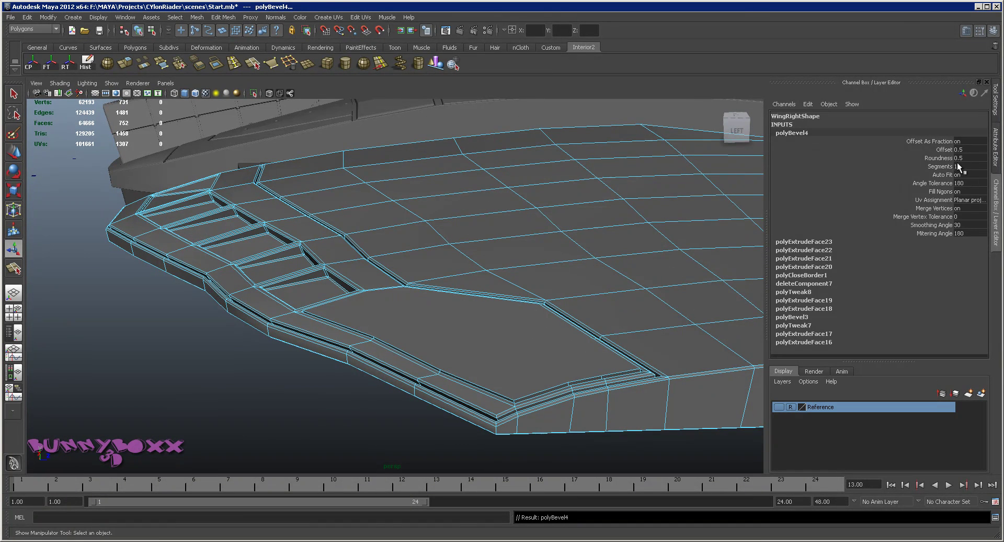
left_click(949, 158)
left_click(946, 151)
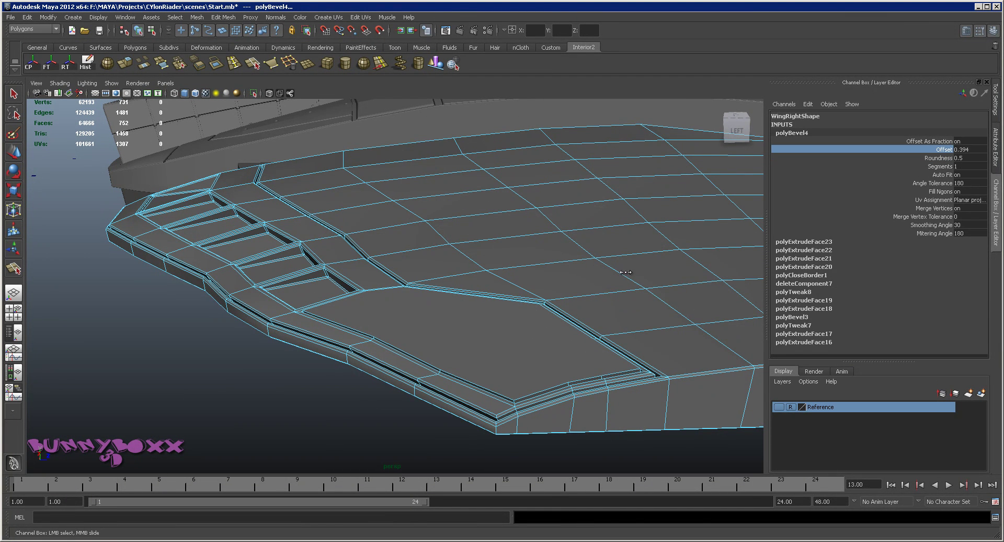
key("ctrl+z")
key("ctrl+z")
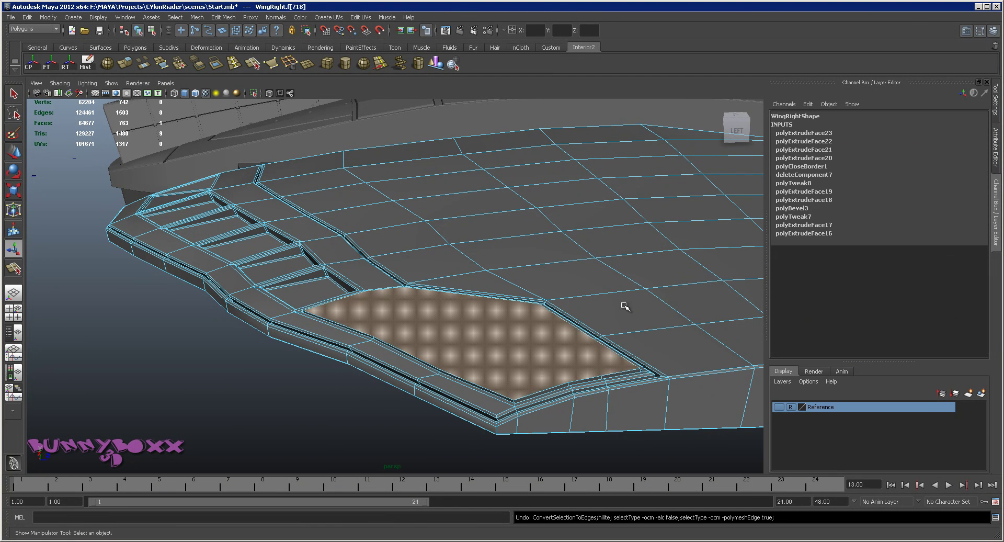
Extrude the panel face with Offset 0.04 and Thickness 0.03, then clear the selection.
left_click_drag(602, 336, 560, 346, "alt")
right_click_drag(560, 347, 611, 353, "shift")
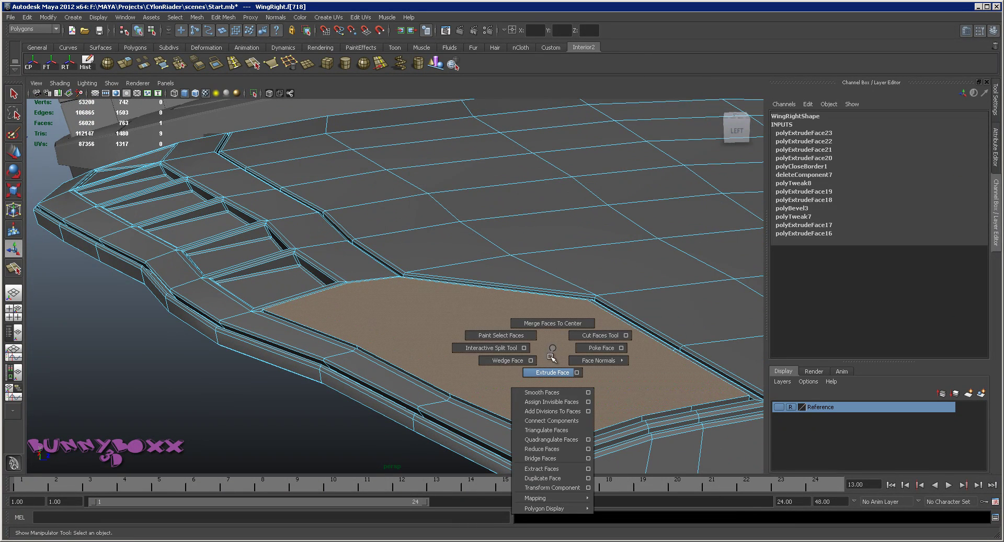
scroll(942, 277, "down", 3)
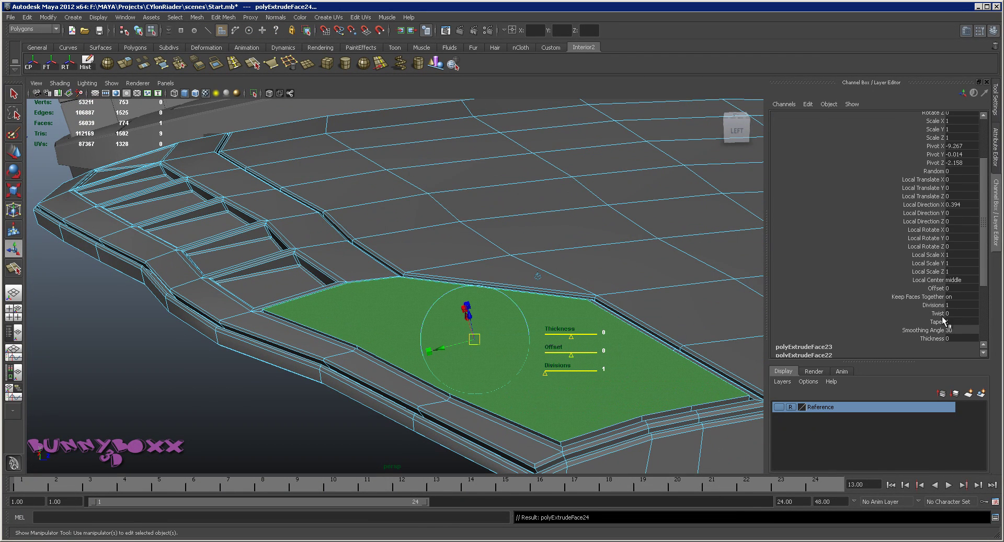
left_click(935, 288)
middle_click_drag(613, 382, 614, 375)
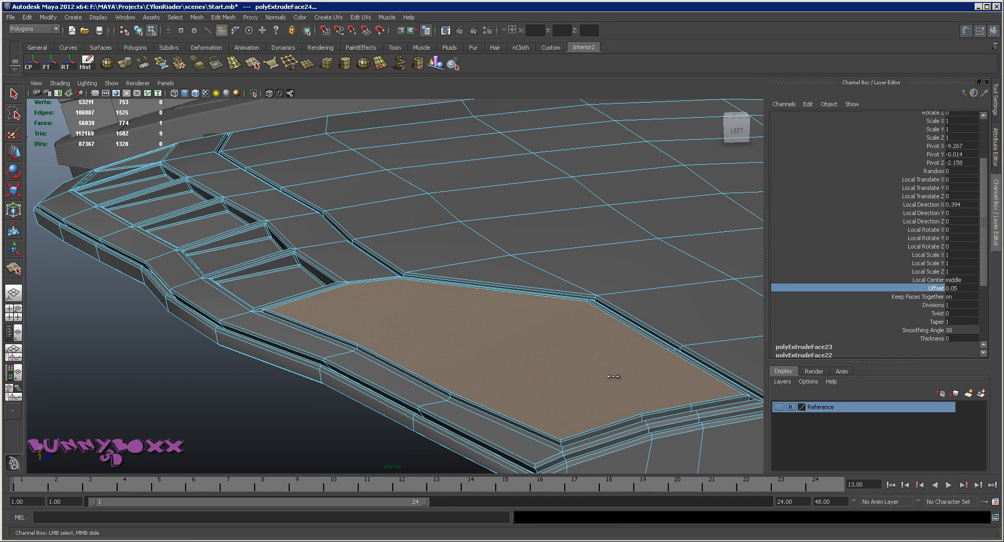
left_click(926, 339)
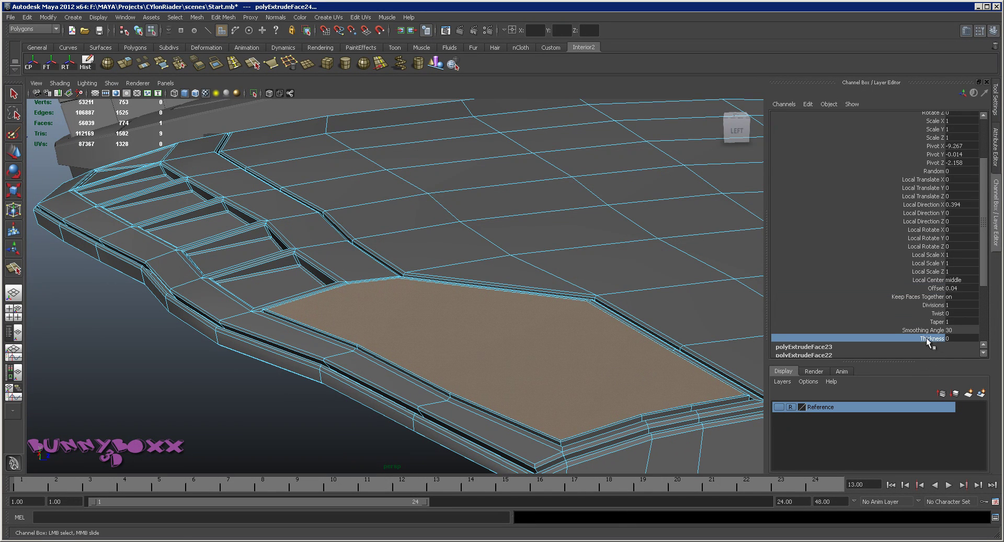
middle_click_drag(688, 360, 688, 360)
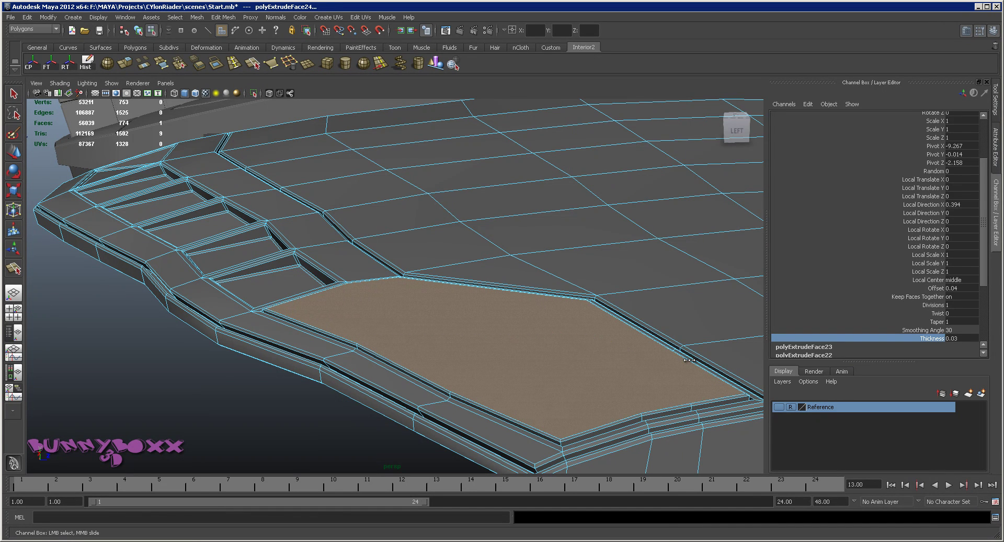
right_click_drag(643, 361, 442, 437)
mouse_move(442, 437)
left_mouse_down("alt")
mouse_move(564, 332)
mouse_move(505, 351)
mouse_move(484, 331)
mouse_move(519, 309)
mouse_move(585, 336)
mouse_move(632, 328)
left_mouse_up("alt")
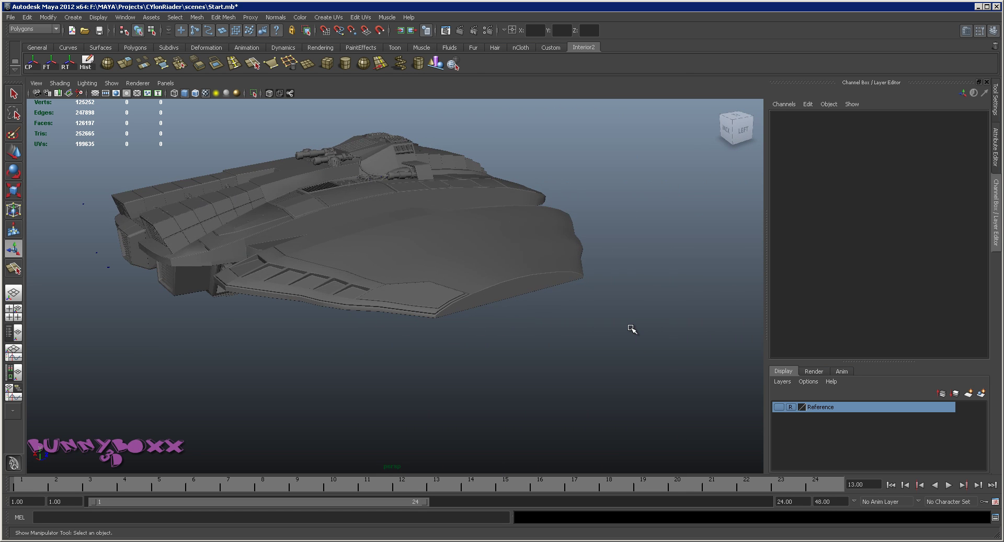
mouse_move(548, 342)
left_mouse_down("alt")
mouse_move(521, 334)
mouse_move(511, 347)
left_mouse_up("alt")
mouse_move(511, 347)
right_mouse_down("alt")
mouse_move(558, 363)
mouse_move(479, 334)
right_mouse_up("alt")
scroll(478, 333, "up", 3)
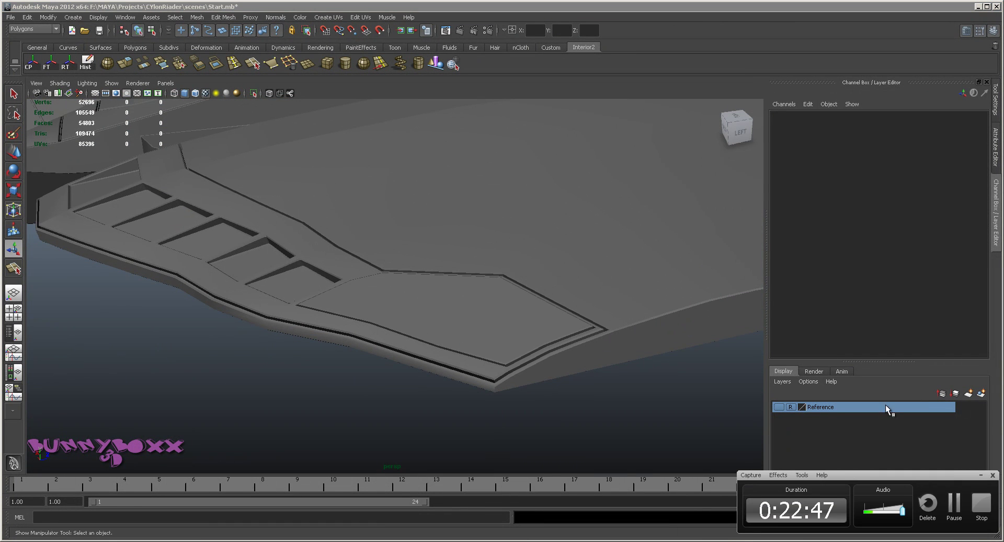
left_click(980, 476)
mouse_move(471, 340)
left_mouse_down("alt")
mouse_move(486, 347)
mouse_move(582, 320)
mouse_move(315, 327)
mouse_move(625, 333)
mouse_move(636, 325)
mouse_move(501, 331)
mouse_move(453, 320)
left_mouse_up("alt")
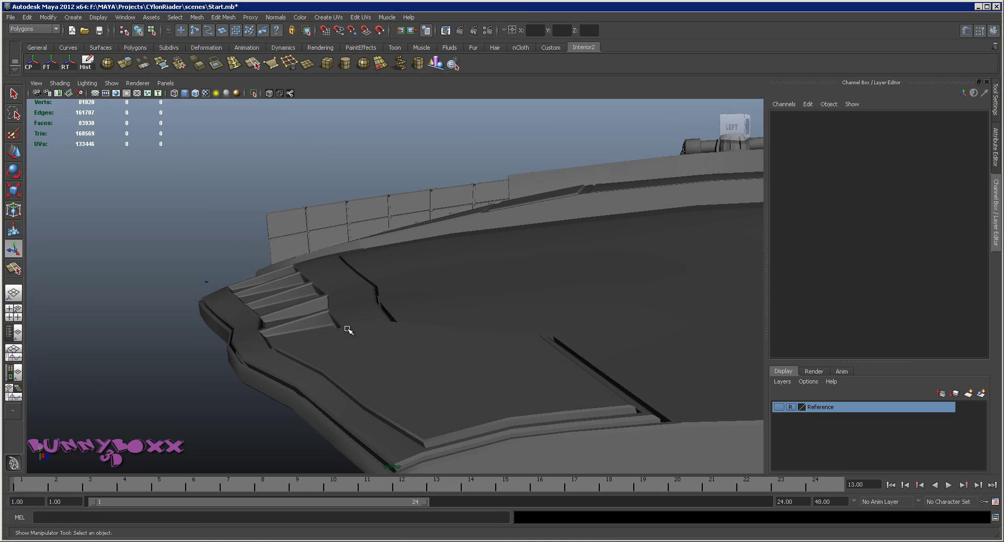
left_click_drag(347, 330, 375, 256, "alt")
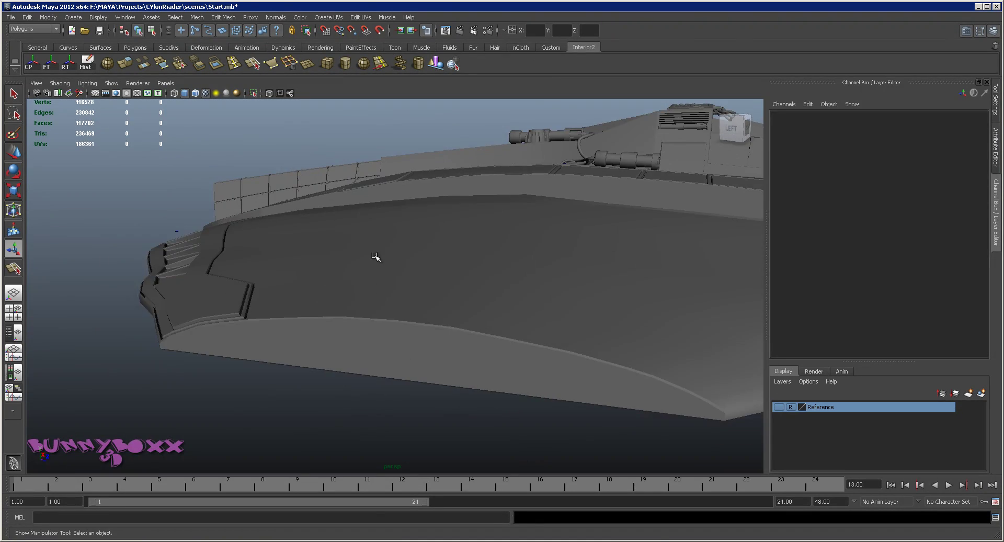
left_click(375, 256)
left_click_drag(416, 284, 387, 300, "alt")
mouse_move(388, 300)
middle_mouse_down("alt")
mouse_move(470, 319)
mouse_move(434, 288)
middle_mouse_up("alt")
right_click_drag(431, 289, 426, 296)
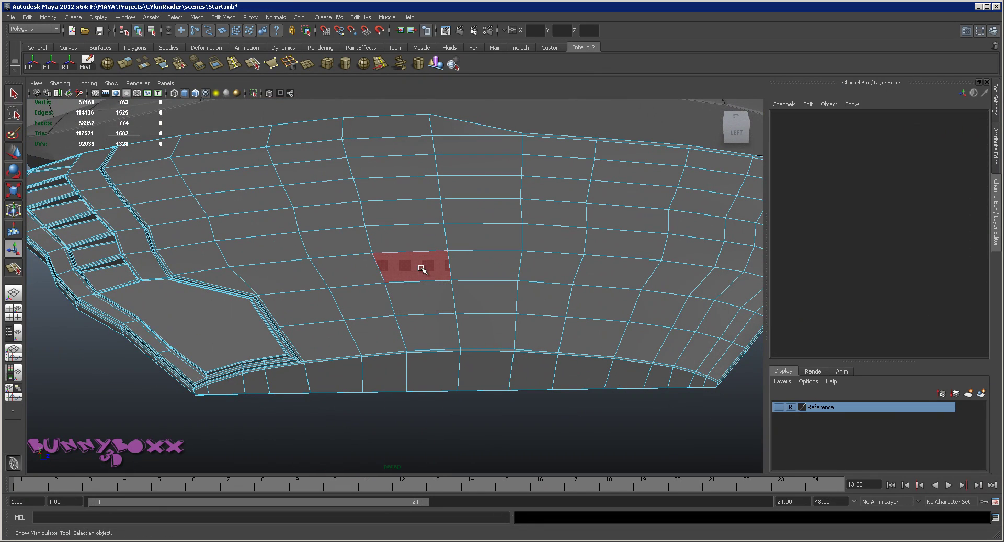
Select a block of four faces on the wing's upper surface.
left_click(422, 269)
left_click(433, 296)
left_click(485, 296, "shift")
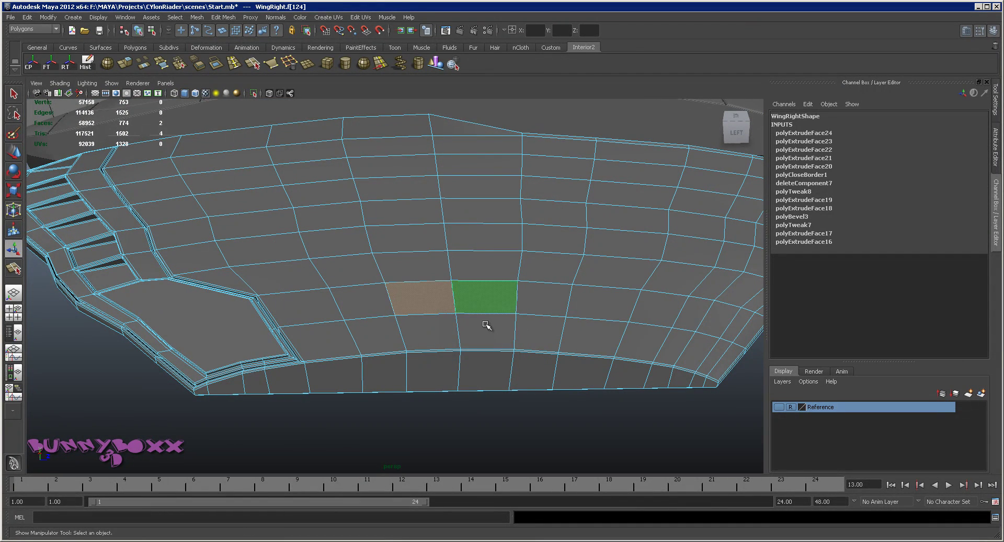
left_click(486, 326, "shift")
left_click(445, 329, "shift")
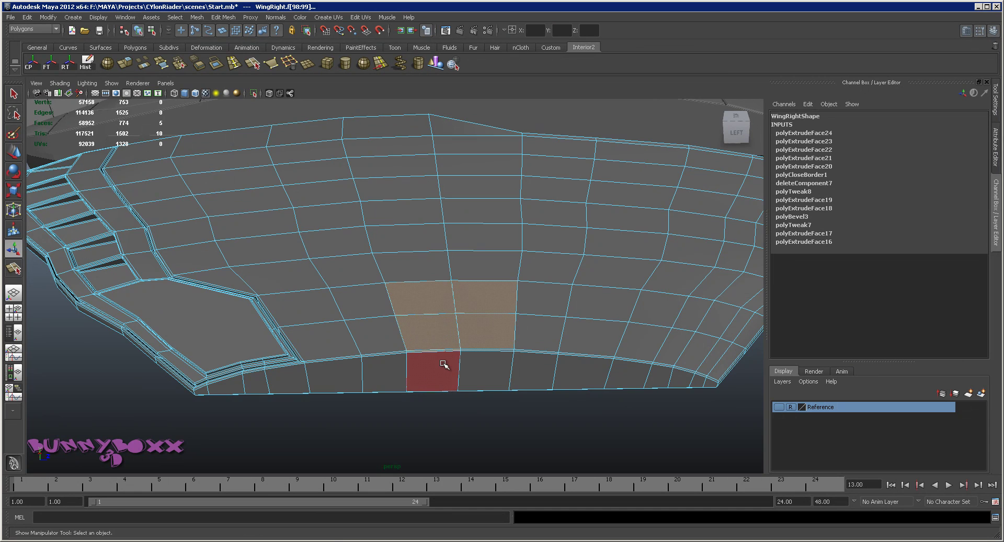
left_click_drag(443, 363, 487, 328, "alt")
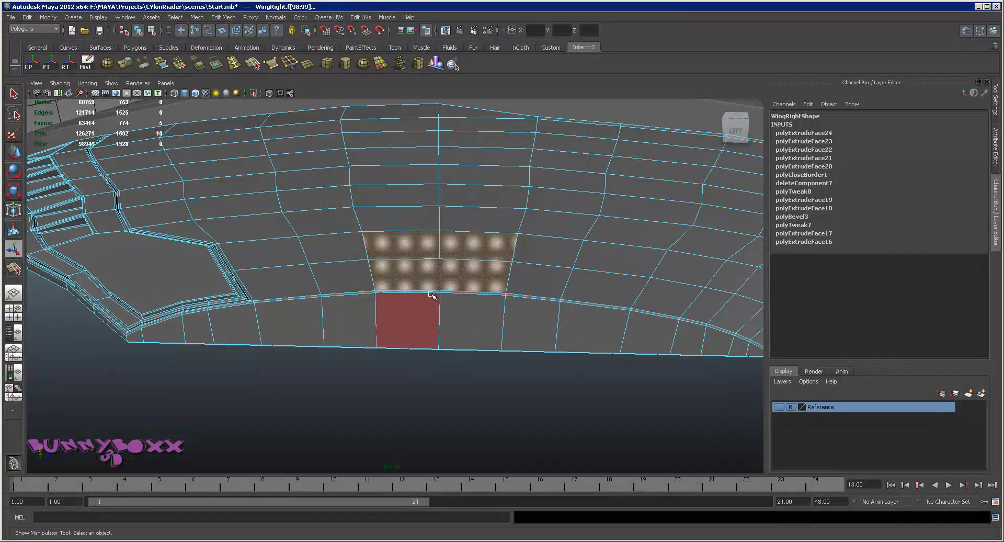
Split the edge ring across the wing's side strip to add a new edge loop.
left_click(333, 311)
right_click_drag(331, 280, 321, 317)
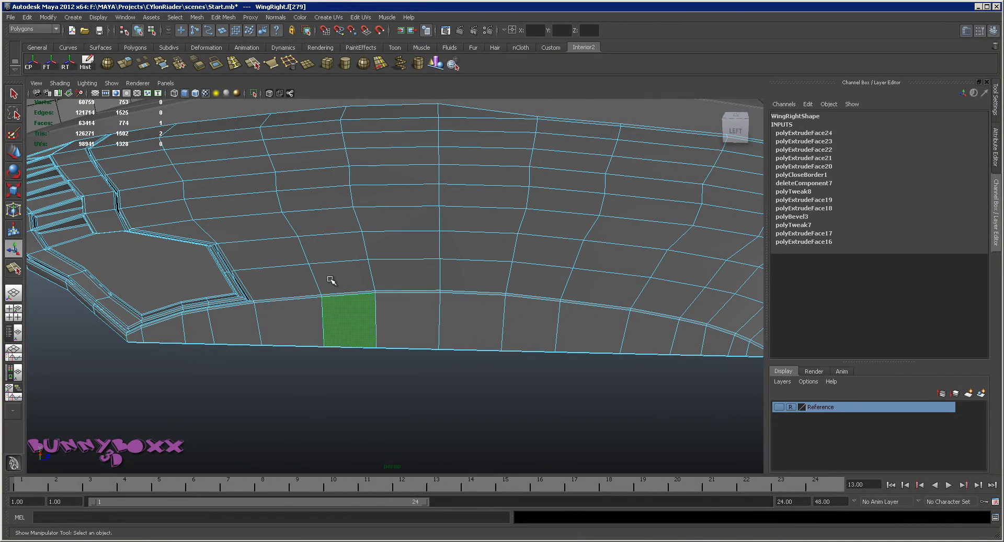
left_click(322, 315)
right_click(321, 316, "ctrl")
left_click(270, 327)
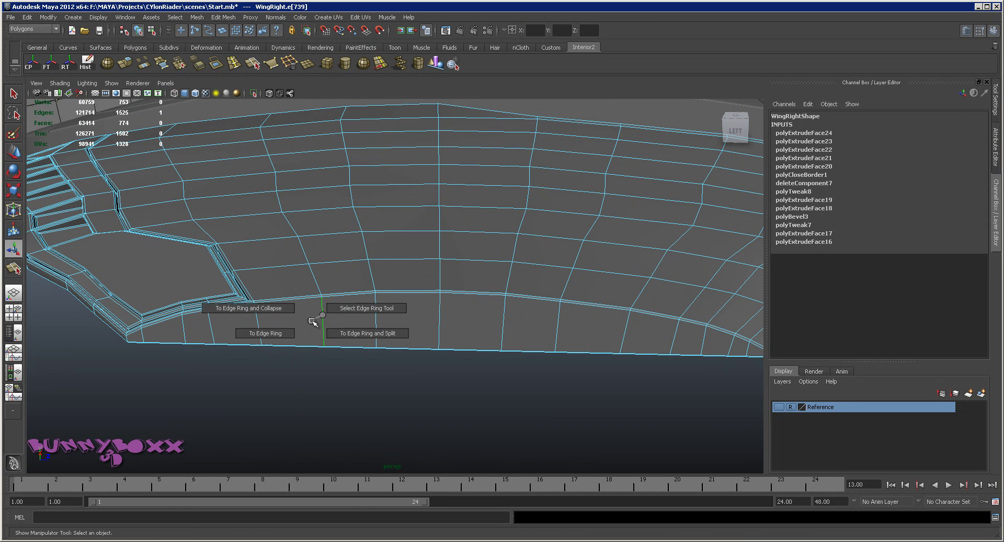
left_click(366, 329)
middle_click_drag(336, 264, 477, 293, "alt")
Extrude four faces on the side edge and inset them to an offset of about 0.1.
key("F11")
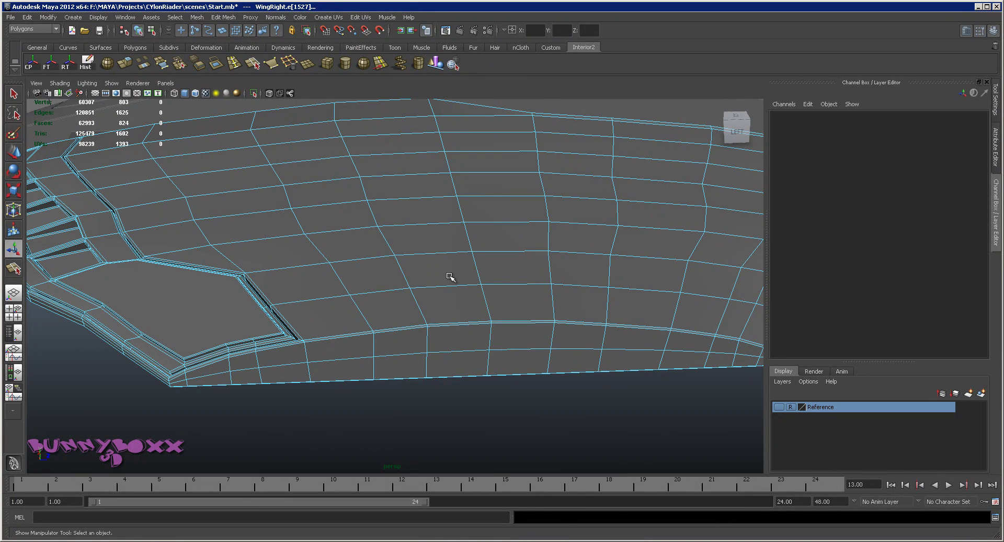
mouse_move(439, 267)
left_mouse_down()
mouse_move(510, 296)
mouse_move(465, 324)
mouse_move(477, 298)
left_mouse_up()
right_click_drag(476, 299, 478, 314, "shift")
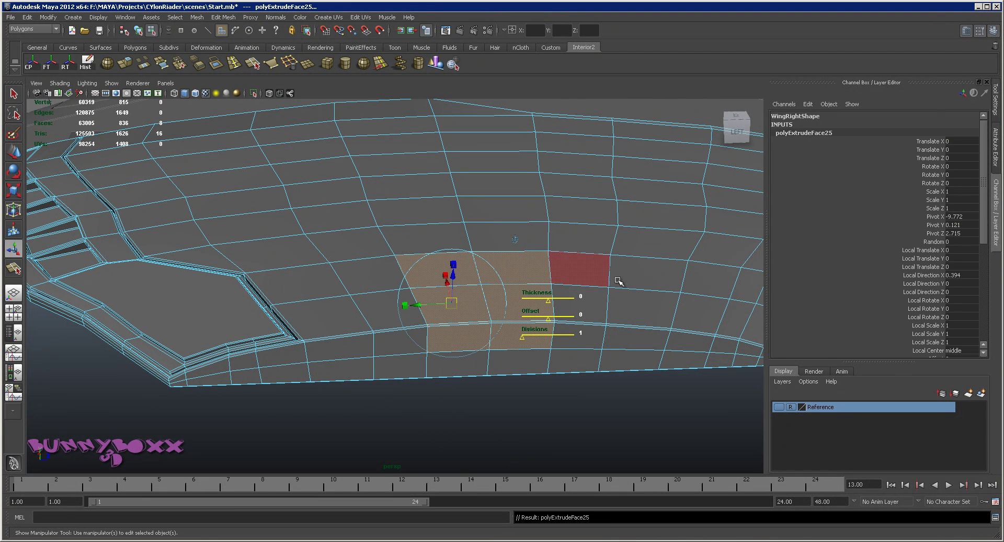
left_click(941, 288)
middle_click_drag(650, 269, 633, 263)
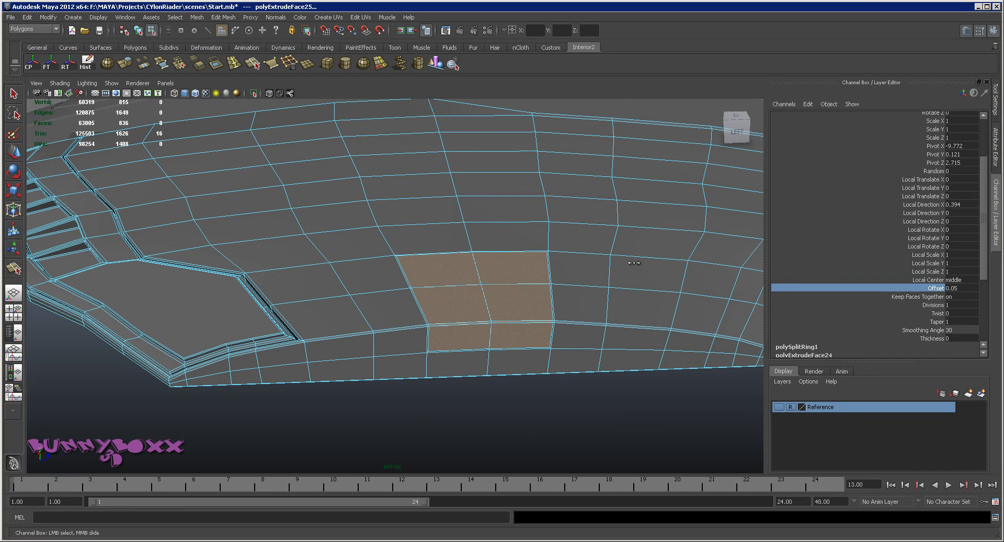
middle_click_drag(635, 261, 636, 259)
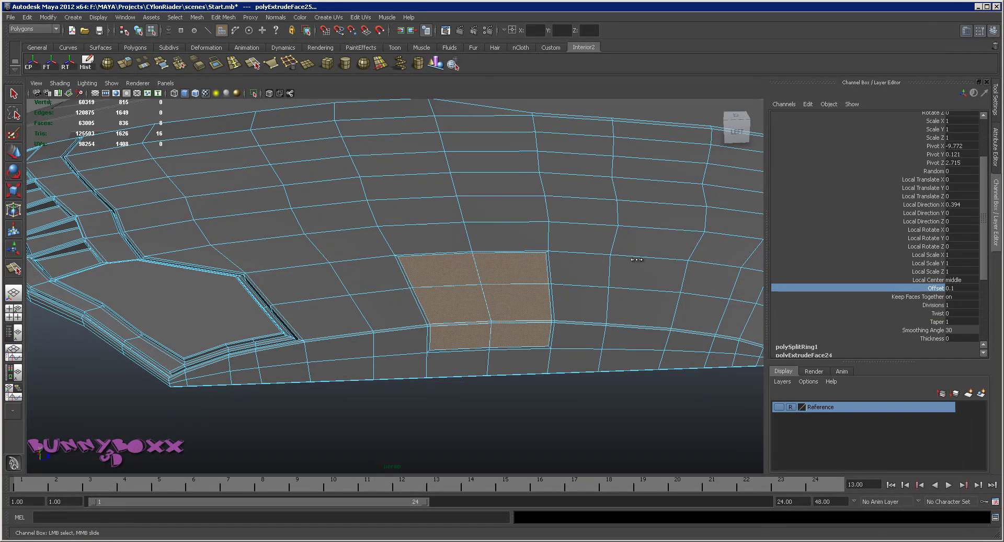
Extrude the side faces again and push them inward to Thickness -0.09.
key("ctrl+e")
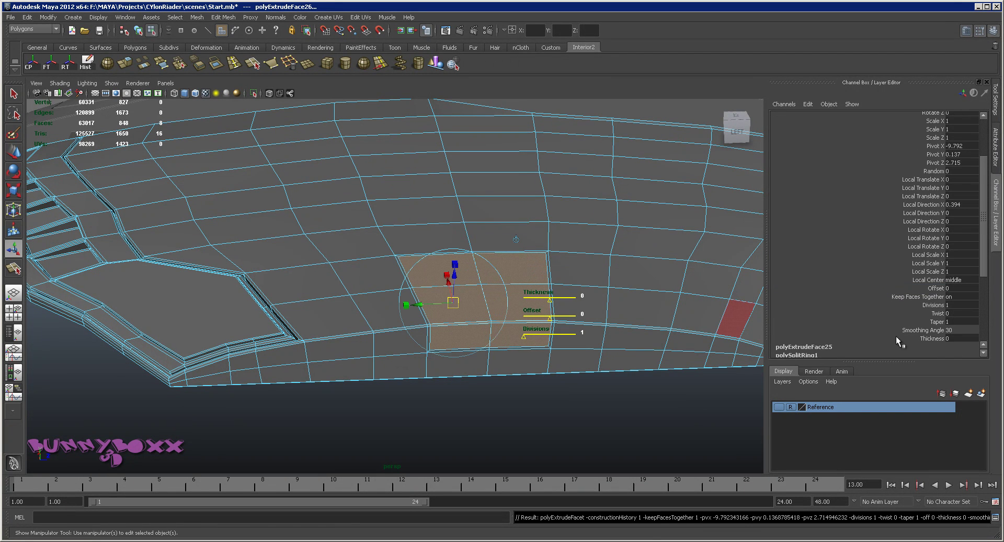
left_click(933, 338)
middle_click_drag(602, 286, 598, 289)
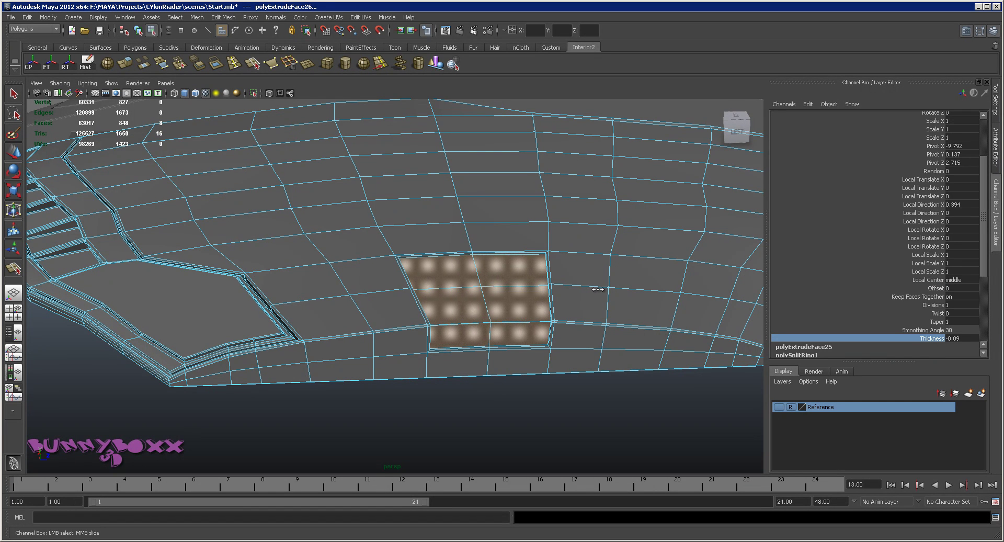
mouse_move(599, 291)
left_mouse_down("alt")
mouse_move(545, 271)
mouse_move(634, 278)
left_mouse_up("alt")
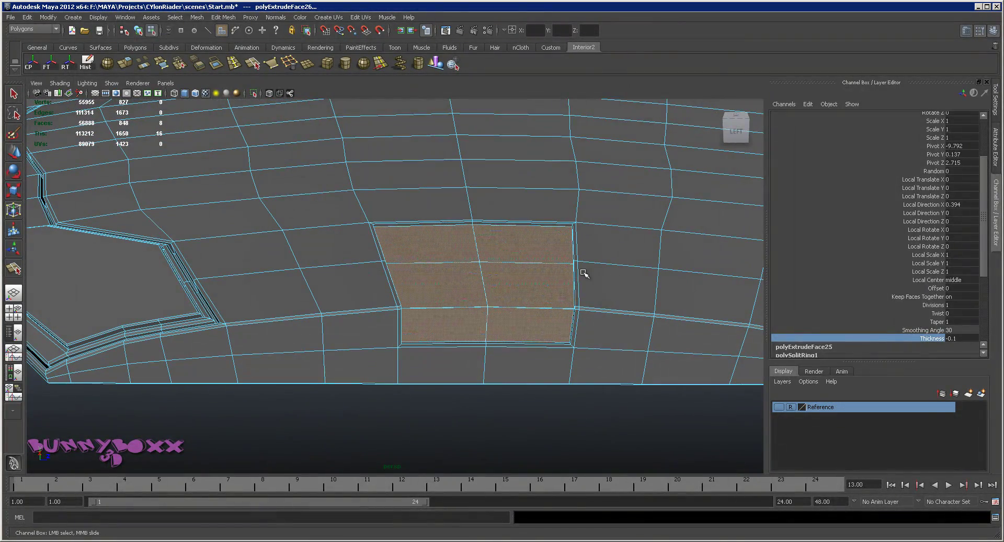
Extrude twice more, shrinking the faces inward to widen the border, then adding thickness.
key("g")
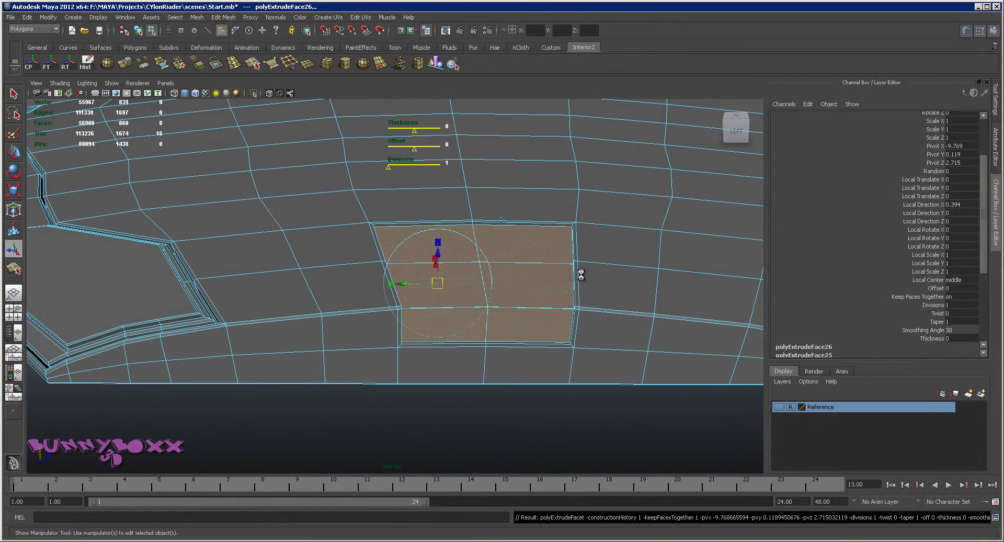
left_click(936, 288)
middle_click_drag(587, 288, 589, 286)
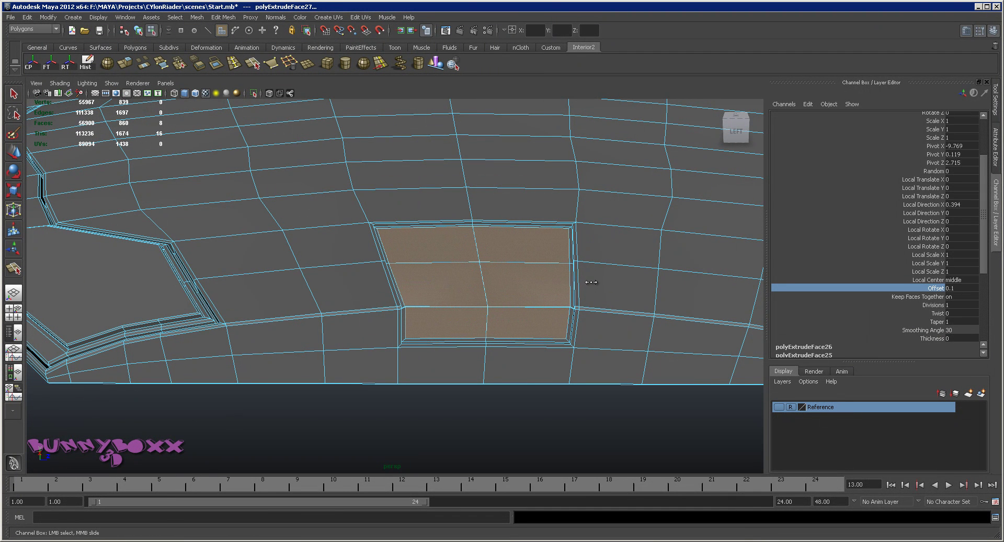
key("g")
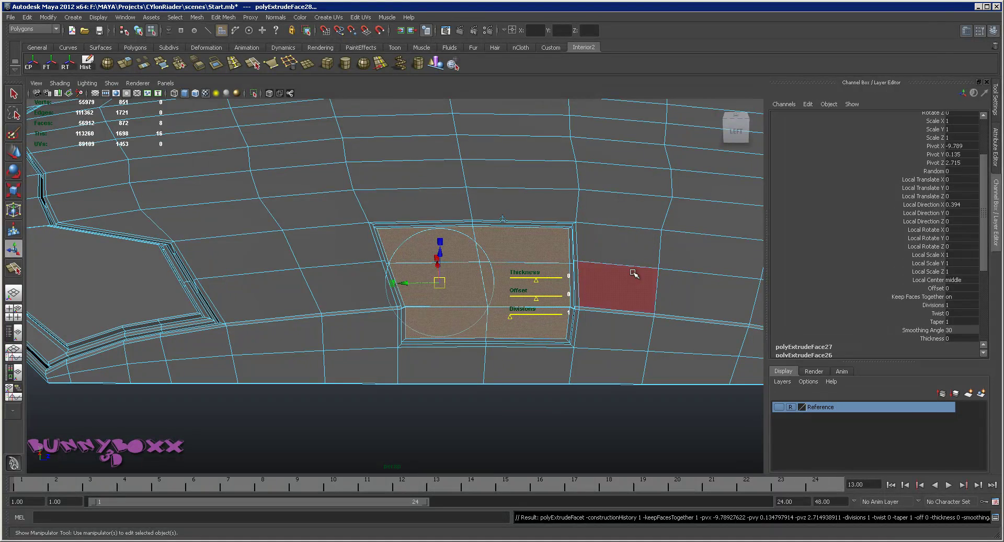
left_click(925, 338)
middle_click_drag(559, 267, 587, 265)
mouse_move(587, 264)
left_mouse_down("alt")
mouse_move(645, 258)
mouse_move(633, 275)
mouse_move(556, 264)
mouse_move(531, 276)
mouse_move(627, 258)
mouse_move(574, 292)
left_mouse_up("alt")
scroll(529, 275, "up", 3)
scroll(525, 282, "down", 3)
scroll(549, 265, "down", 2)
scroll(572, 295, "up", 3)
Extrude a final time, push the faces to their final depth and clear the selection.
key("ctrl+e")
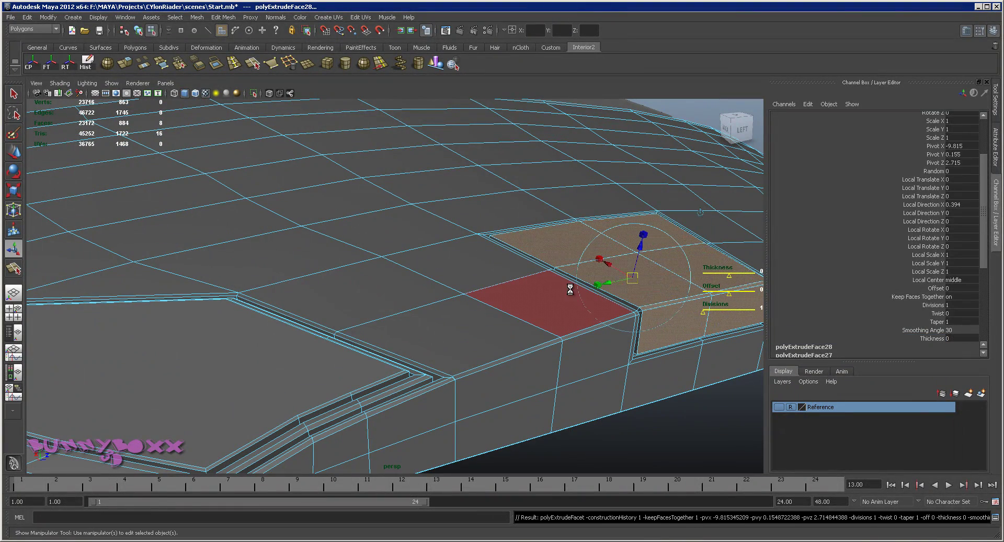
left_click_drag(641, 240, 643, 248)
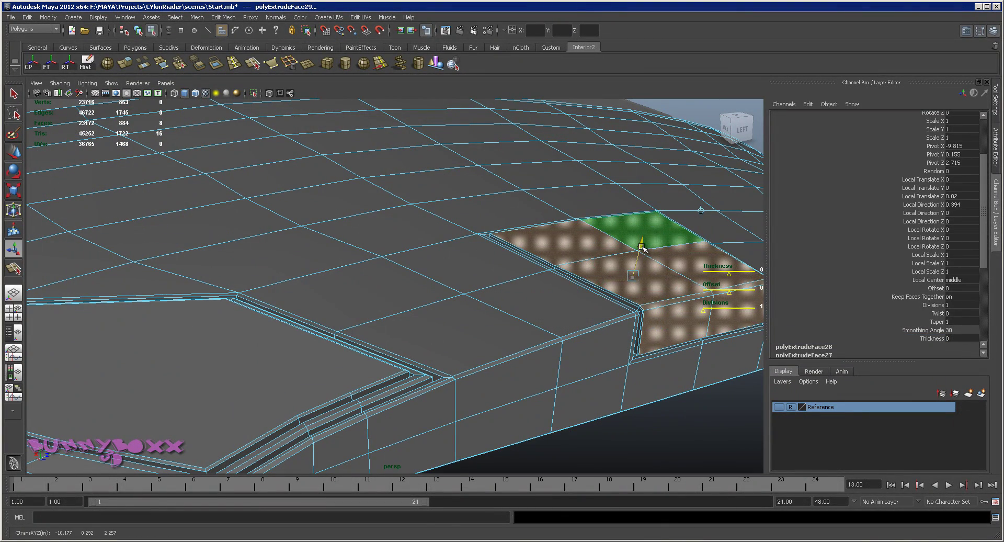
left_click(936, 288)
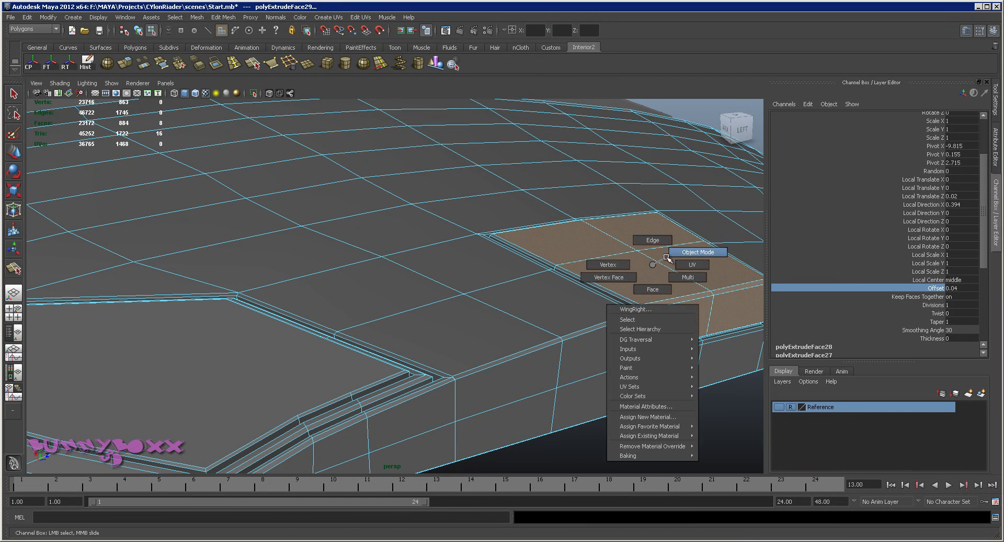
right_click_drag(697, 260, 670, 342)
scroll(669, 343, "down", 5)
mouse_move(641, 307)
left_mouse_down("alt")
mouse_move(482, 267)
mouse_move(513, 237)
mouse_move(585, 278)
mouse_move(553, 300)
mouse_move(229, 103)
left_mouse_up("alt")
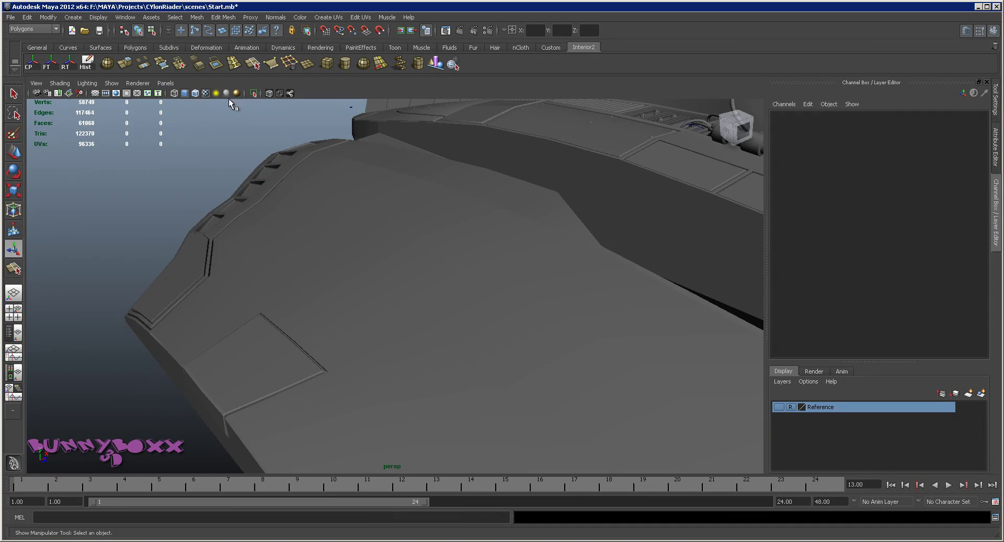
Turn on Wireframe on Shaded, select WingRight and delete its construction history.
left_click(196, 94)
mouse_move(178, 212)
left_mouse_down("alt")
mouse_move(448, 305)
mouse_move(420, 273)
mouse_move(353, 266)
mouse_move(352, 287)
mouse_move(481, 263)
left_mouse_up("alt")
mouse_move(427, 225)
left_mouse_down("alt")
mouse_move(477, 233)
mouse_move(432, 235)
mouse_move(463, 255)
left_mouse_up("alt")
right_click_drag(464, 255, 404, 224, "alt")
mouse_move(404, 223)
left_mouse_down("alt")
mouse_move(399, 274)
mouse_move(399, 256)
left_mouse_up("alt")
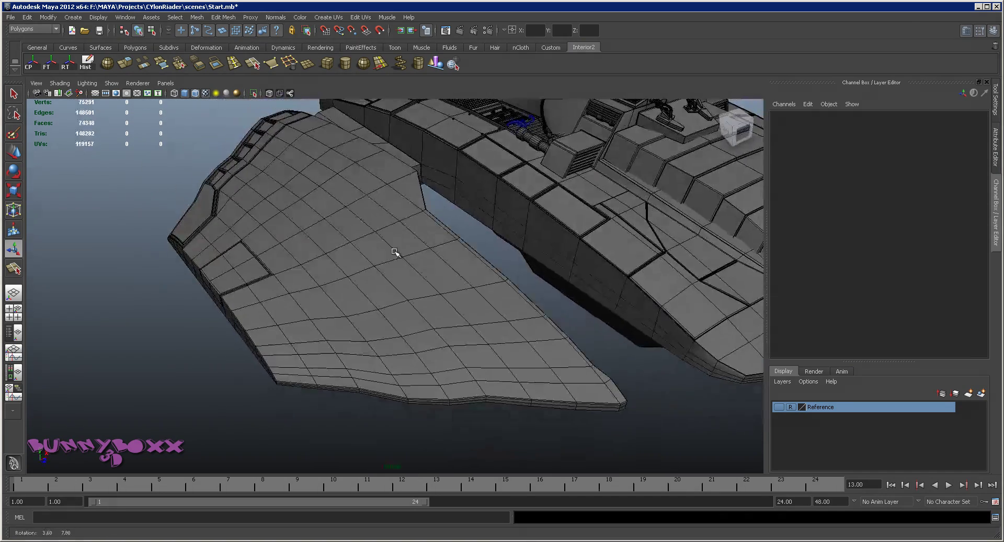
left_click(391, 285)
scroll(387, 291, "up", 3)
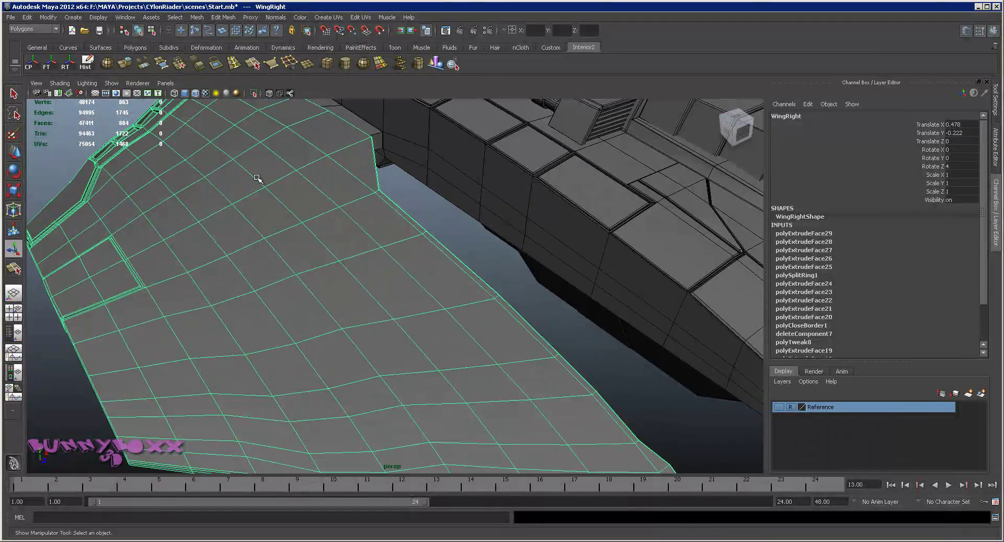
left_click(85, 62)
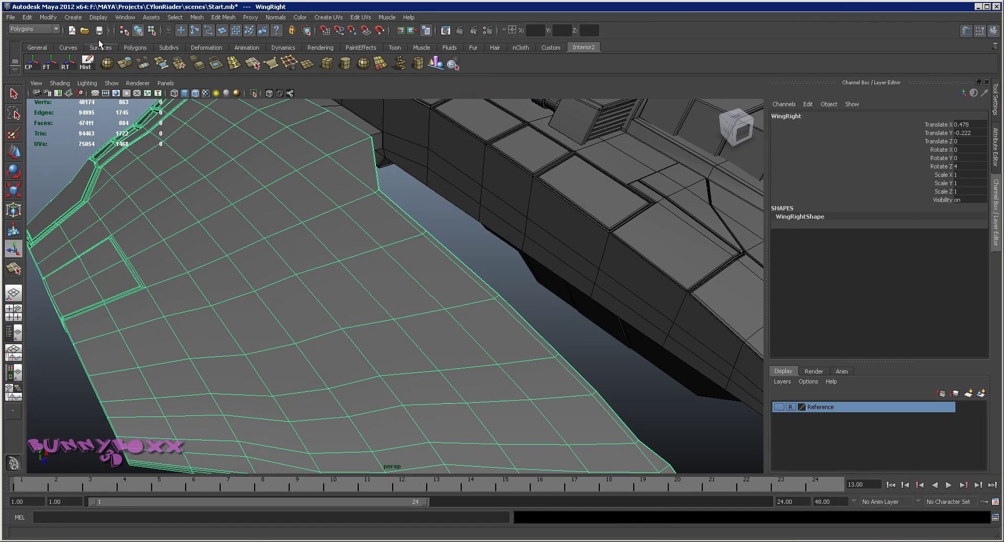
Switch WingRight to face mode and select a face on its top surface.
left_click(13, 94)
middle_click_drag(343, 235, 369, 180, "alt")
scroll(369, 181, "down", 3)
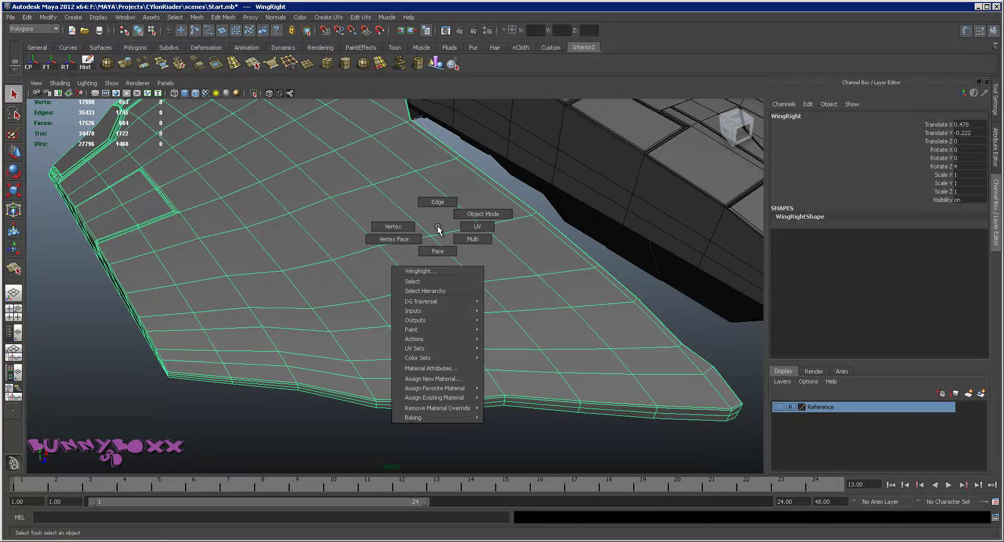
right_click_drag(439, 228, 486, 219)
left_click_drag(481, 251, 505, 293, "alt")
left_click(475, 310)
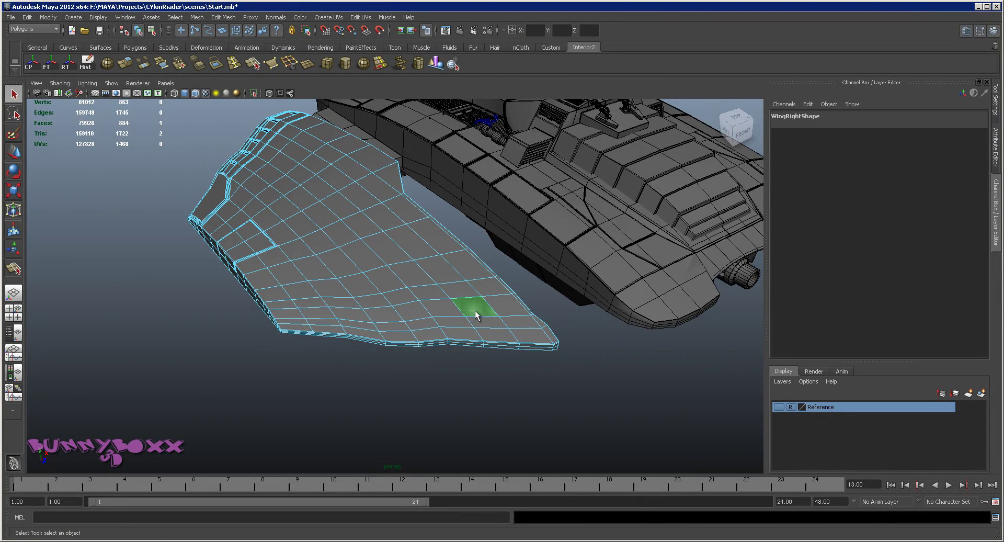
Add eight more faces on the wing's top surface to the selection.
left_click(445, 309, "shift")
left_click(383, 302, "shift")
left_click(426, 291, "shift")
left_click(455, 285, "shift")
left_click(418, 273, "shift")
left_click(413, 278, "shift")
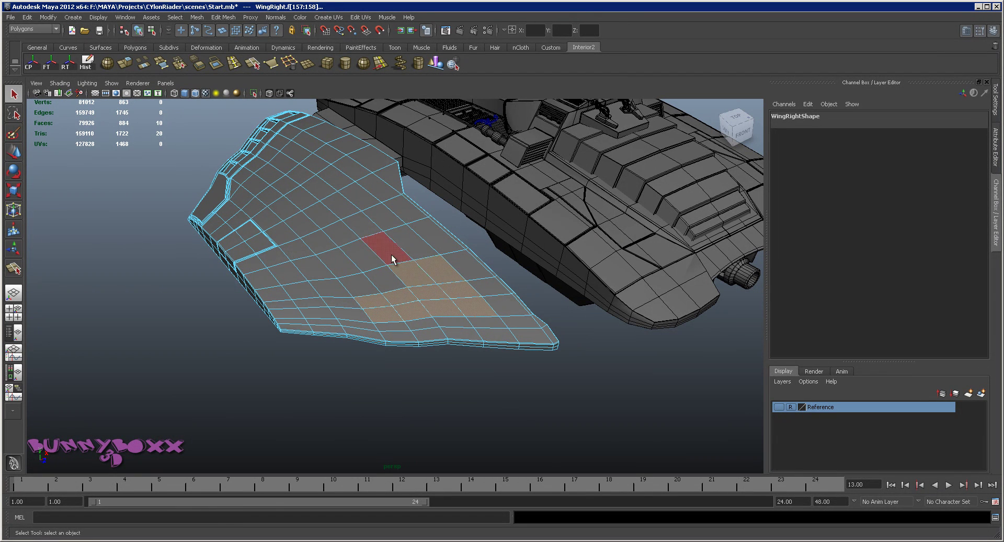
left_click(392, 251, "shift")
left_click(419, 243, "shift")
mouse_move(419, 243)
left_mouse_down("alt")
mouse_move(394, 253)
mouse_move(411, 271)
left_mouse_up("alt")
scroll(394, 253, "up", 5)
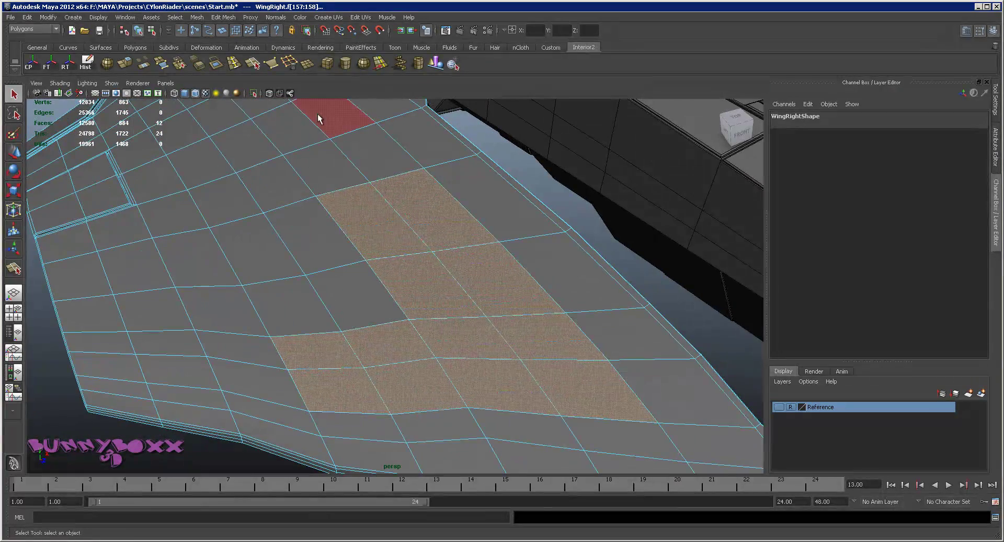
Draw diagonal split edges across the wing's upper faces with the Split Polygon Tool.
key("y")
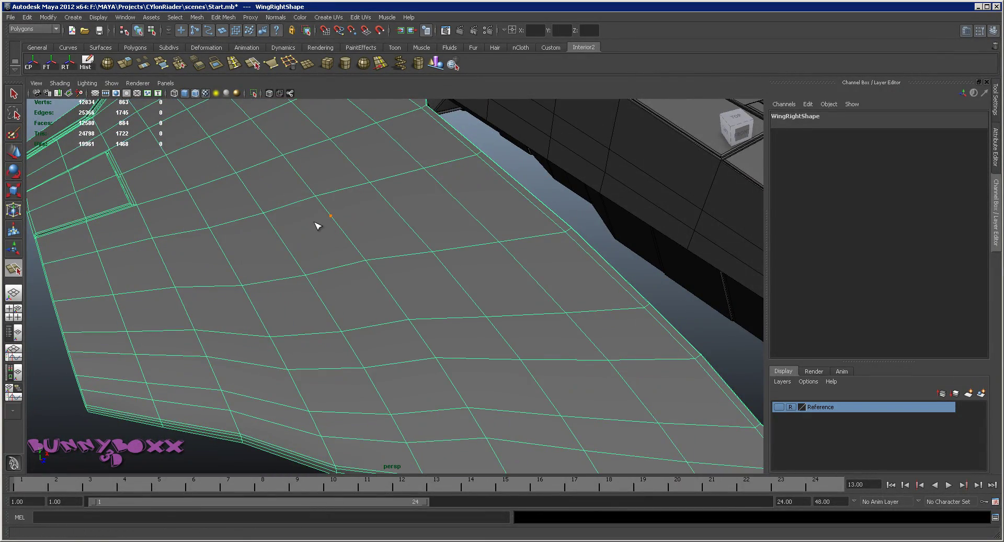
scroll(318, 226, "down", 3)
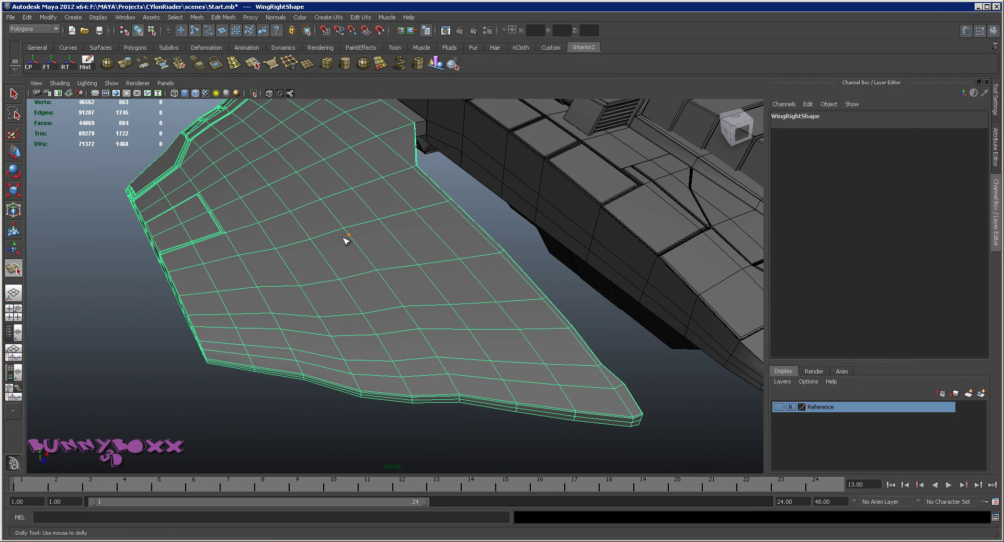
left_click(343, 228)
key("Return")
left_click_drag(414, 303, 409, 298, "alt")
key("F11")
left_click(344, 236)
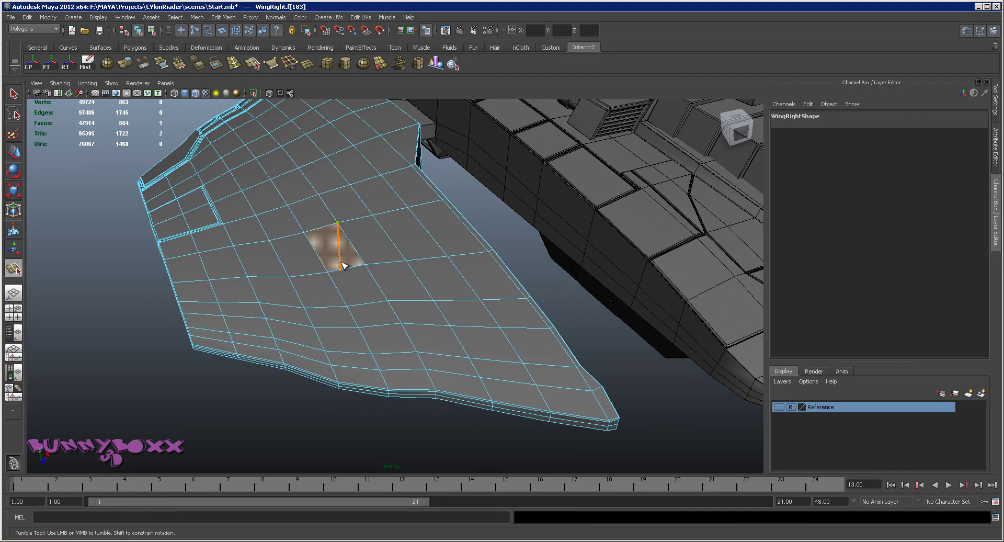
key("Return")
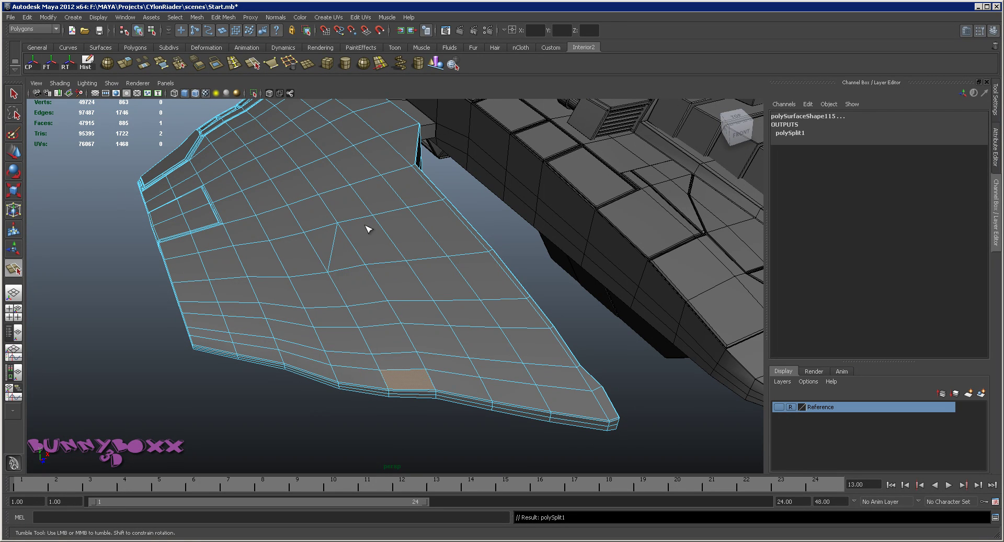
left_click(328, 313)
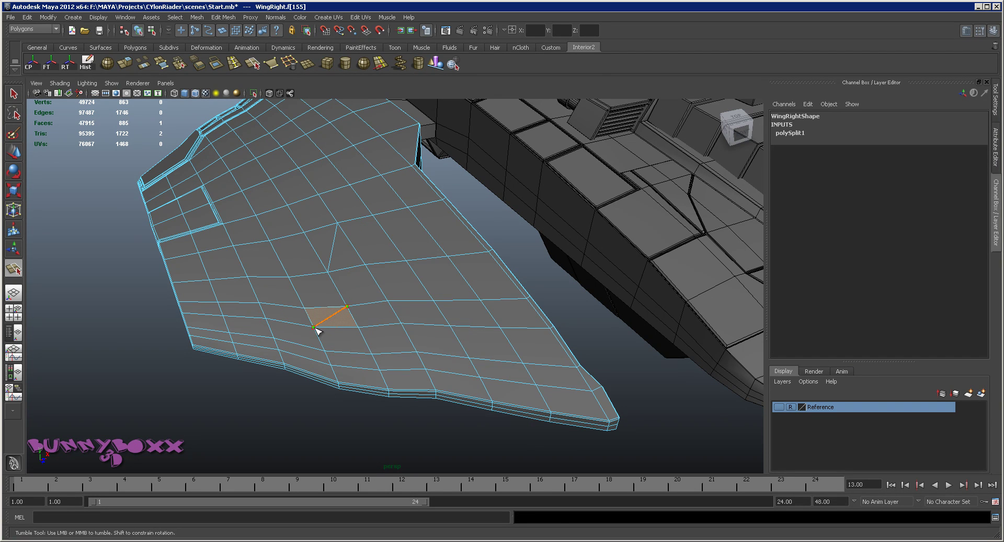
key("Return")
mouse_move(317, 330)
left_mouse_down("alt")
mouse_move(457, 283)
mouse_move(370, 272)
mouse_move(347, 276)
mouse_move(460, 276)
mouse_move(529, 293)
mouse_move(438, 281)
mouse_move(334, 235)
left_mouse_up("alt")
In face mode, select the angular patch of wing faces around the new triangle.
key("q")
right_click(317, 249)
mouse_move(441, 268)
left_mouse_down("alt")
mouse_move(399, 343)
mouse_move(397, 240)
mouse_move(393, 291)
left_mouse_up("alt")
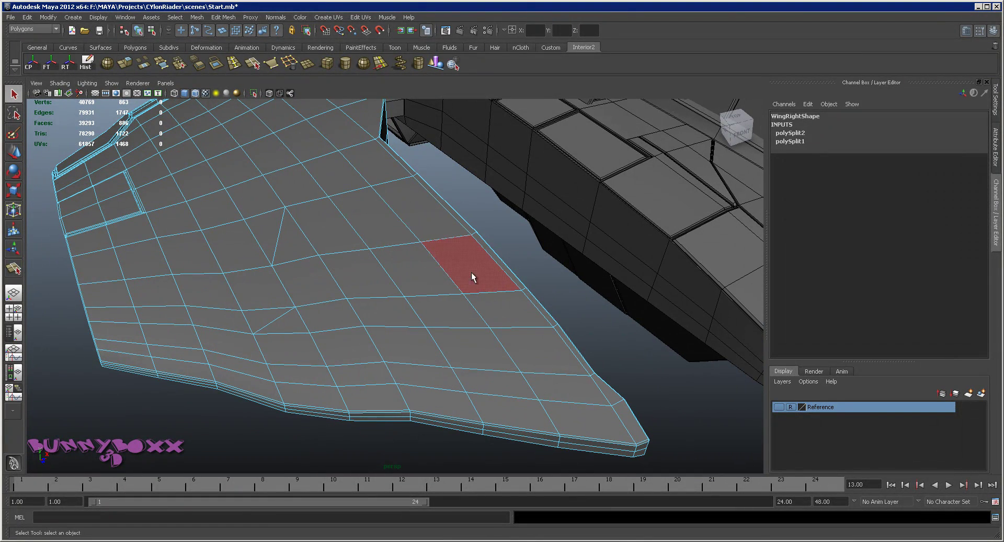
left_click(428, 215)
left_click(390, 221, "shift")
left_click(321, 243, "shift")
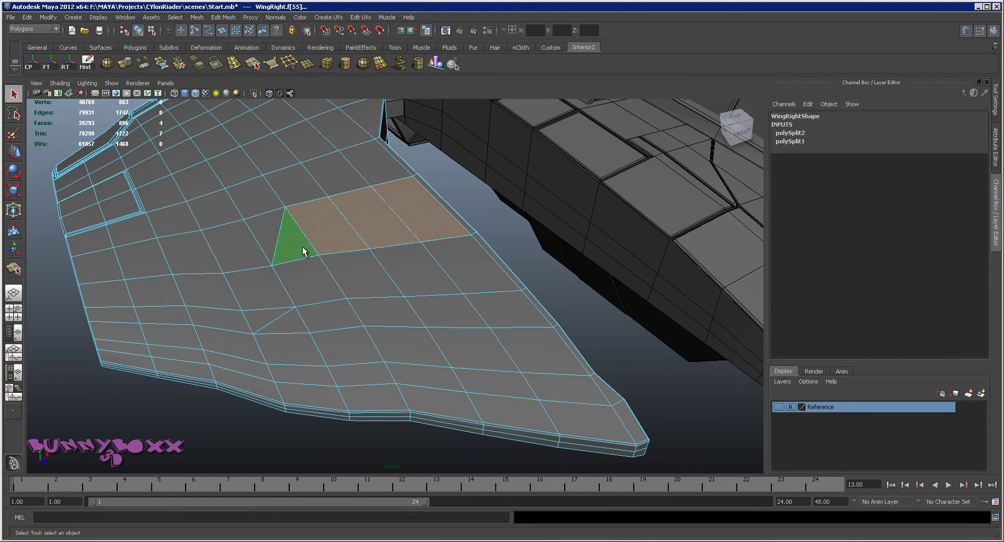
left_click(306, 279, "shift")
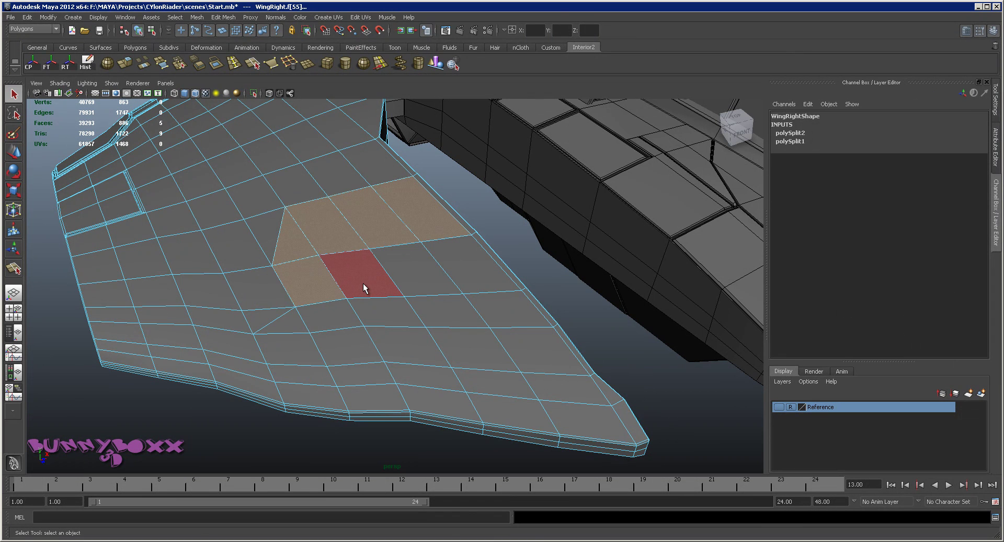
left_click(331, 289, "shift")
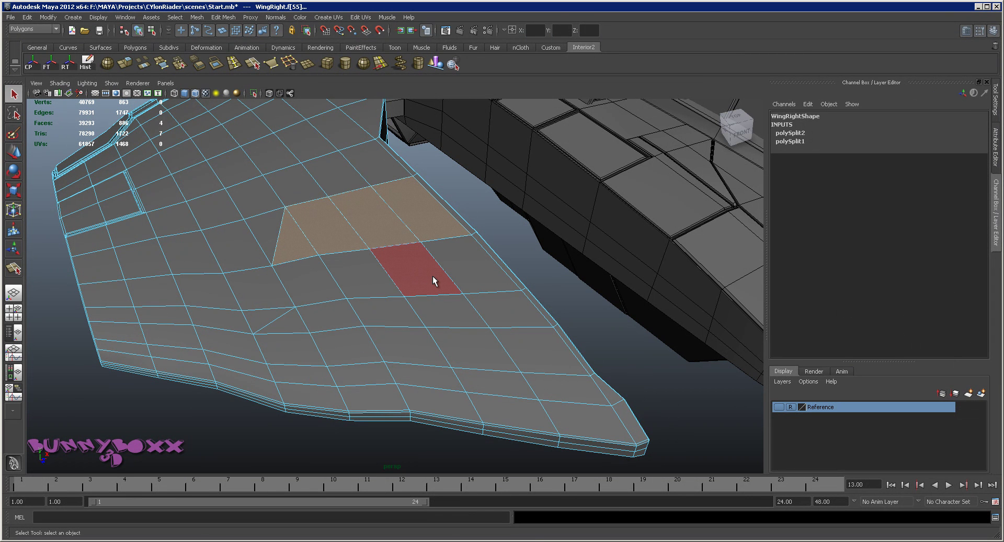
left_click(433, 277, "shift")
left_click(460, 274, "shift")
left_click(509, 309, "shift")
left_click(448, 310, "shift")
Extrude the selected faces and inset them with an Offset of 0.1.
right_click(441, 303, "shift")
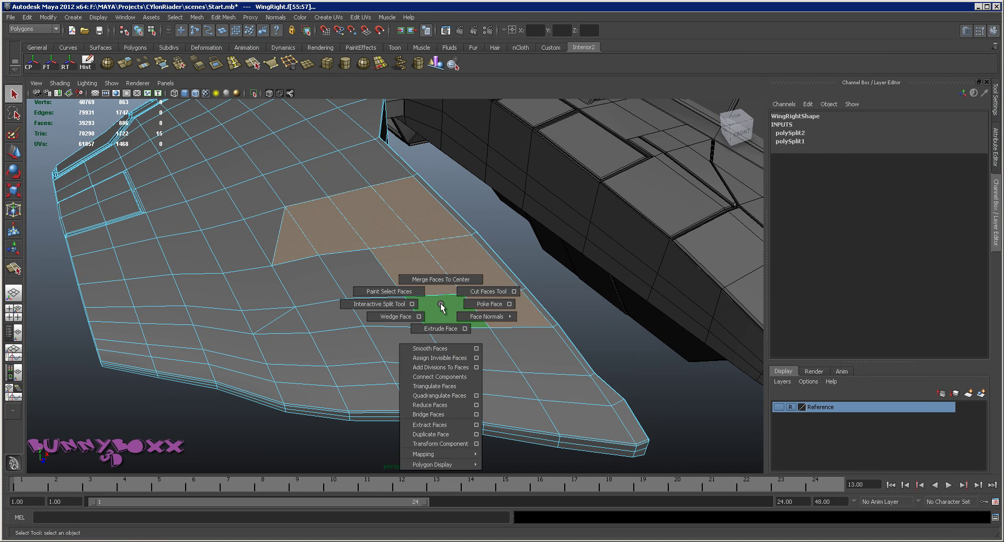
right_click(441, 303, "ctrl")
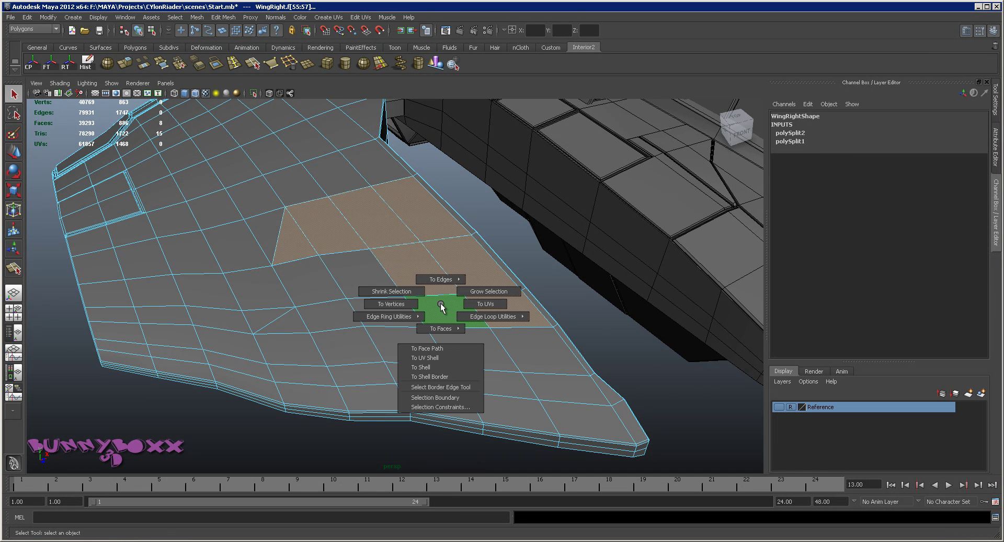
right_click_drag(440, 303, 462, 319, "shift")
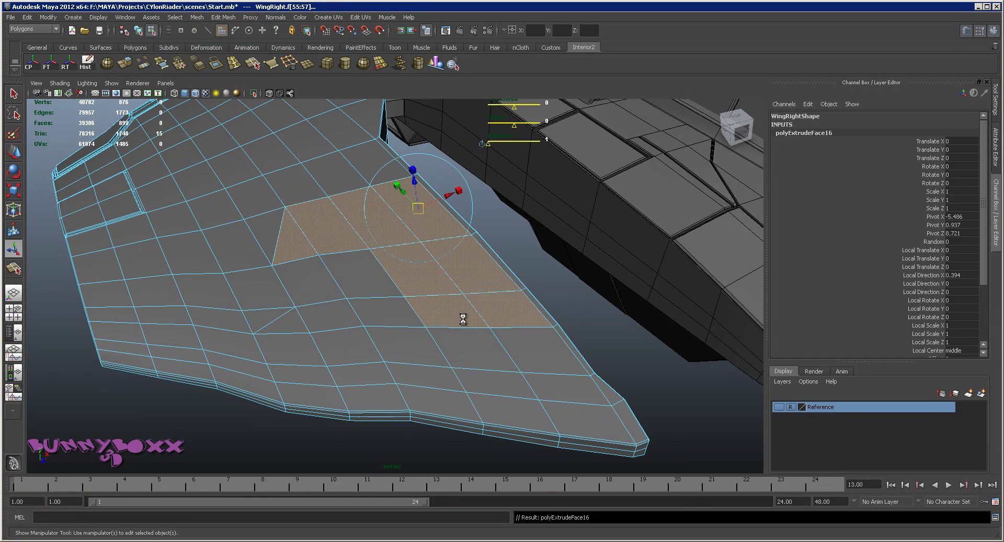
scroll(903, 292, "down", 2)
scroll(904, 292, "down", 3)
left_click(929, 288)
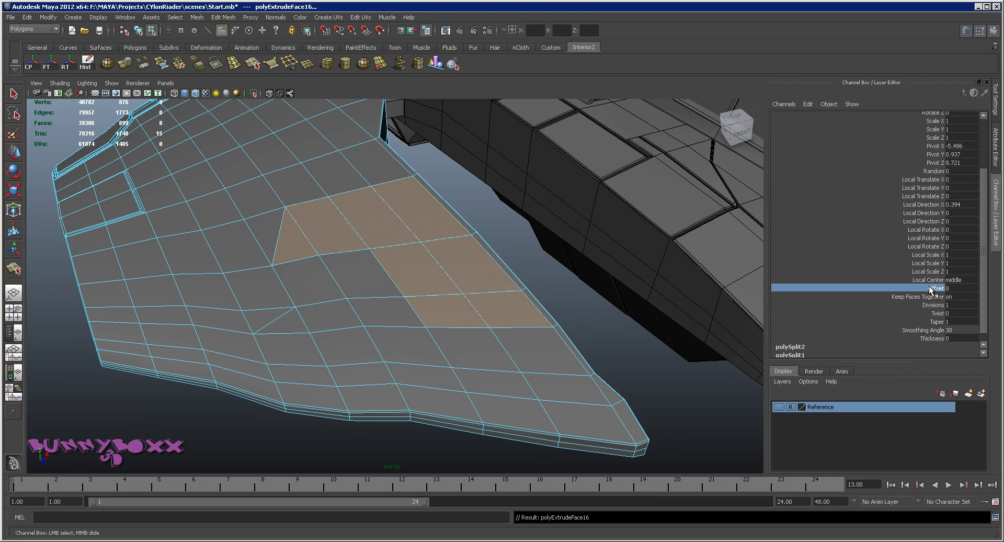
middle_click_drag(532, 320, 538, 317)
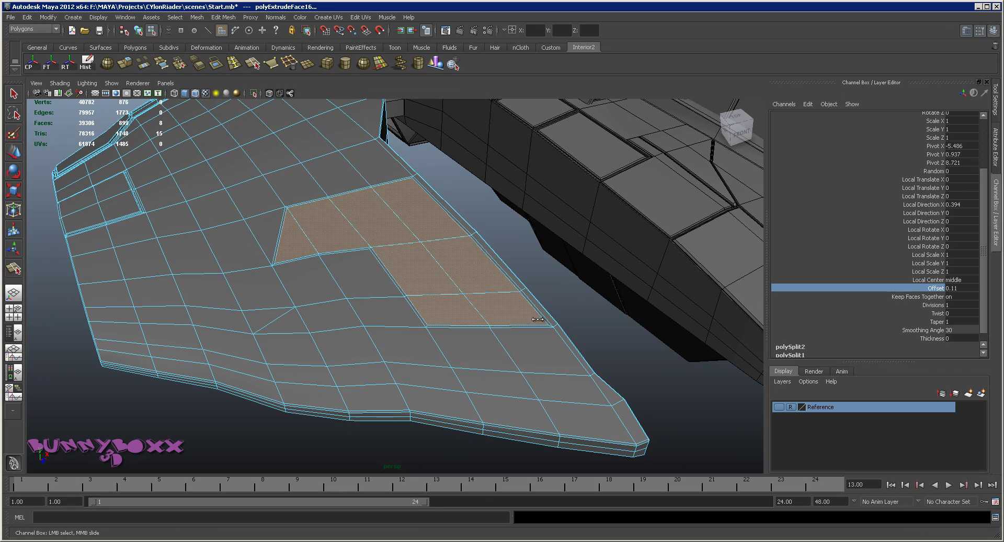
Select the neighbouring faces near the wing edge and start a second extrusion (polyExtrudeFace17).
mouse_move(538, 316)
left_mouse_down("alt")
mouse_move(522, 293)
mouse_move(460, 284)
left_mouse_up("alt")
key("t")
left_click(426, 243)
left_click(385, 260, "shift")
left_click(423, 282, "shift")
left_click(447, 274, "shift")
left_click(464, 308, "shift")
left_click(361, 293, "shift")
left_click(417, 308, "shift")
mouse_move(488, 314)
left_mouse_down("alt")
mouse_move(520, 317)
mouse_move(493, 307)
left_mouse_up("alt")
right_click_drag(462, 233, 462, 249, "shift")
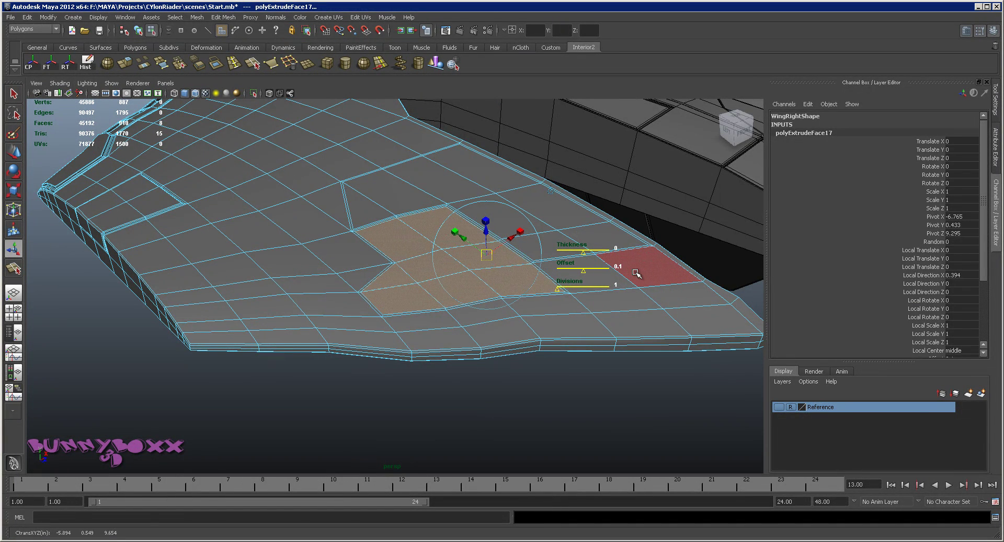
Select the triangle face and the faces along the lower strip near the wing's middle.
scroll(502, 265, "up", 3)
scroll(510, 266, "up", 3)
scroll(512, 267, "down", 3)
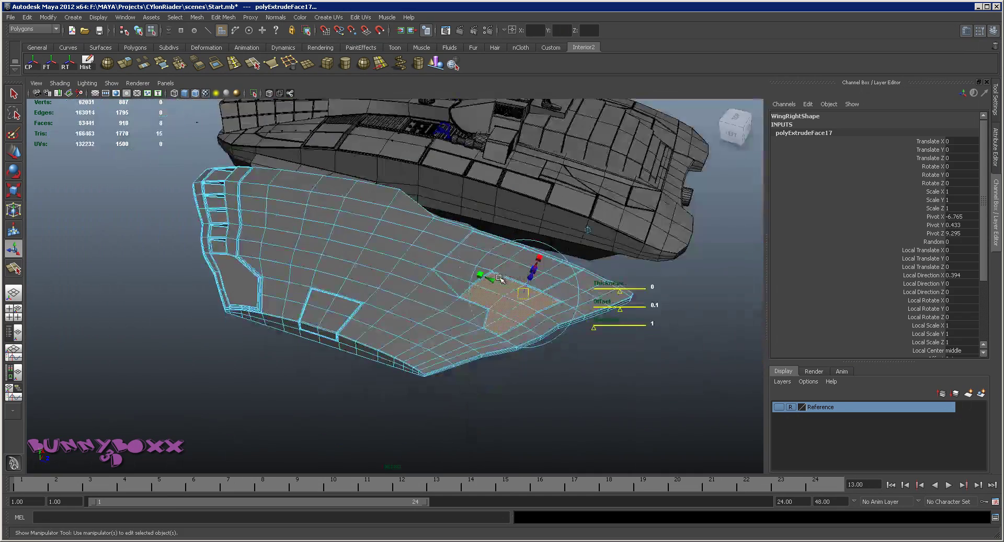
left_click_drag(512, 267, 509, 295, "alt")
scroll(499, 264, "up", 3)
left_click(498, 264)
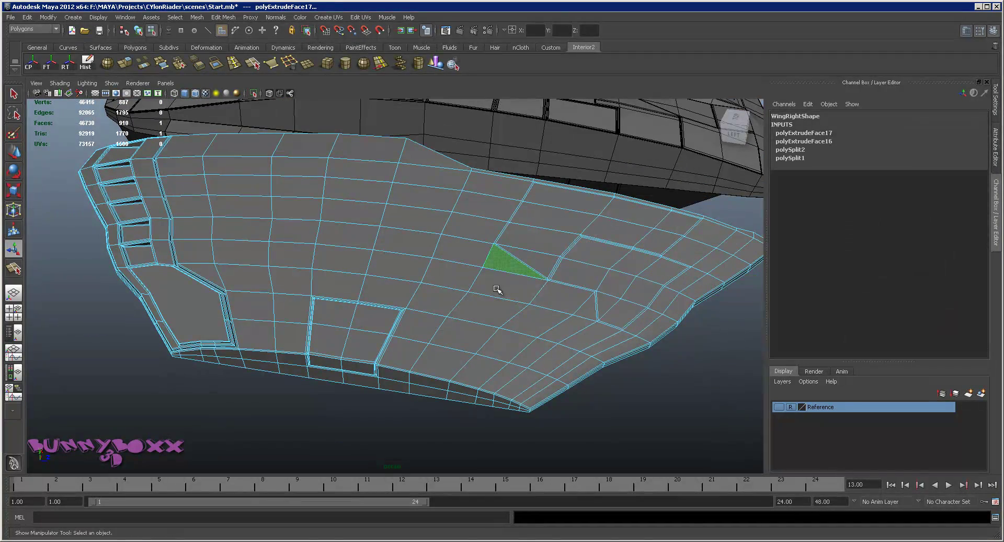
left_click(575, 309, "shift")
left_click(579, 320, "shift")
left_click(567, 328, "shift")
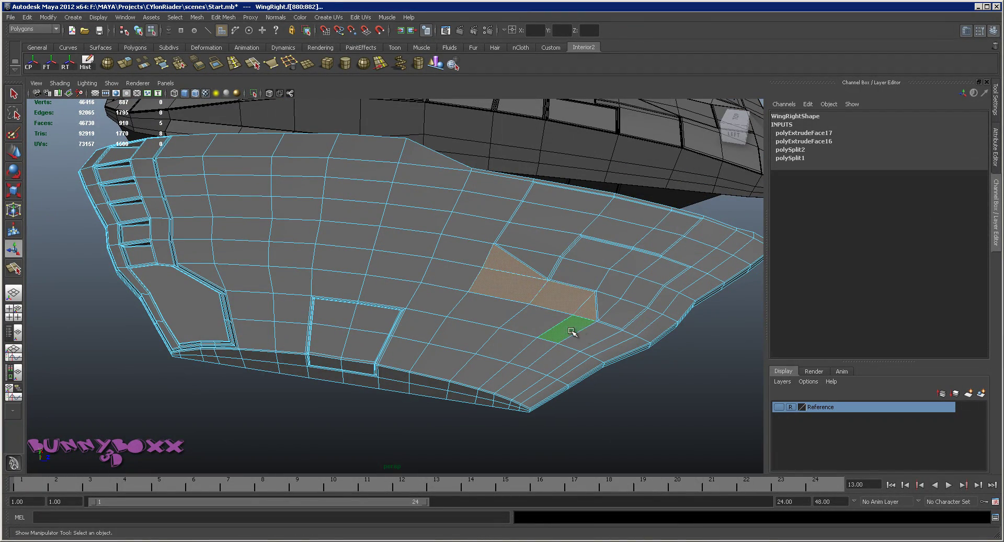
left_click(574, 361, "shift")
left_click(536, 374, "shift")
left_click(502, 381, "shift")
Add the remaining lower-wing faces and inset them as a recessed panel (polyExtrudeFace18).
left_click(470, 372, "shift")
left_click(452, 362, "shift")
left_click(461, 338, "shift")
left_click(473, 314, "shift")
left_click(542, 320, "shift")
left_click(504, 337, "shift")
left_click(534, 354, "shift")
mouse_move(538, 352)
left_mouse_down("alt")
mouse_move(430, 296)
mouse_move(445, 296)
left_mouse_up("alt")
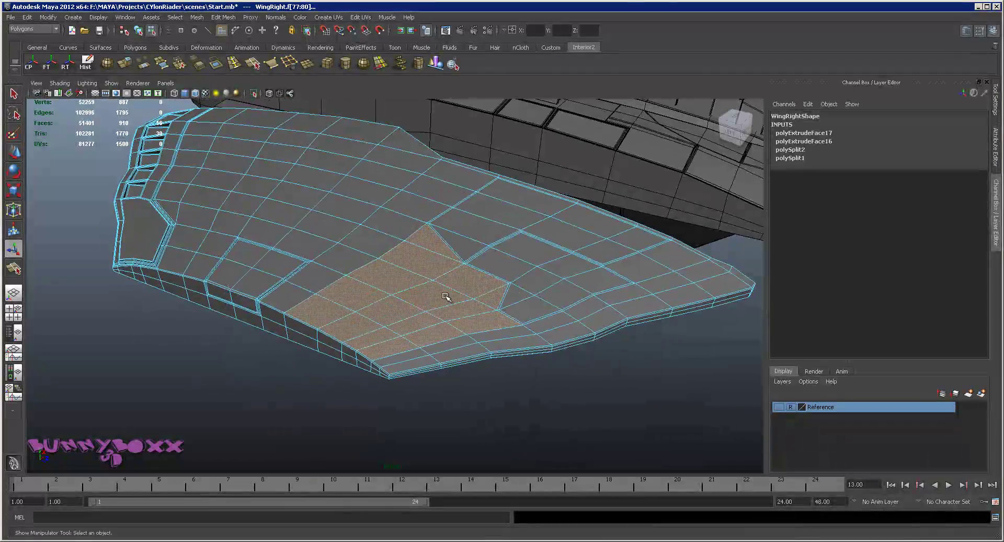
right_click_drag(442, 290, 443, 314, "shift")
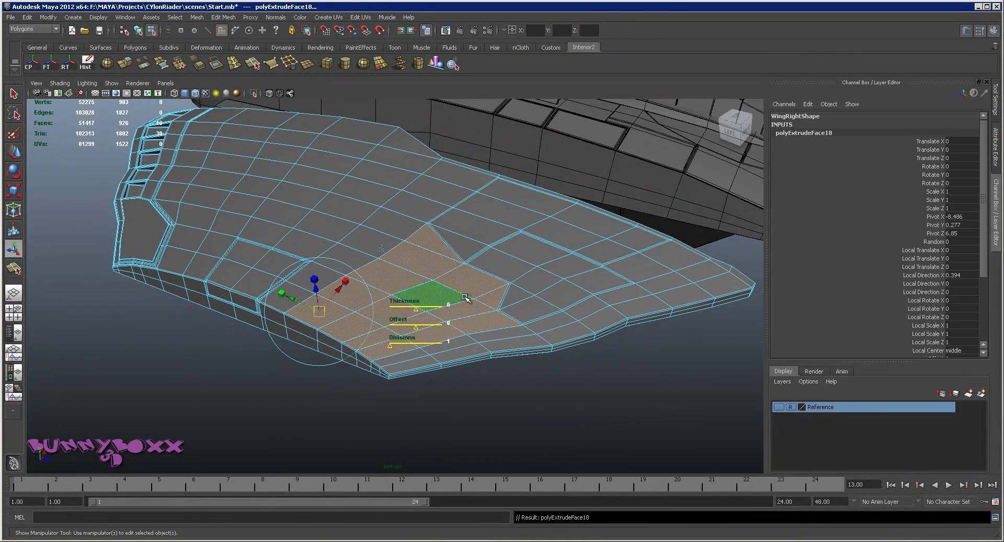
mouse_move(448, 322)
left_mouse_down()
mouse_move(466, 327)
mouse_move(347, 206)
left_mouse_up()
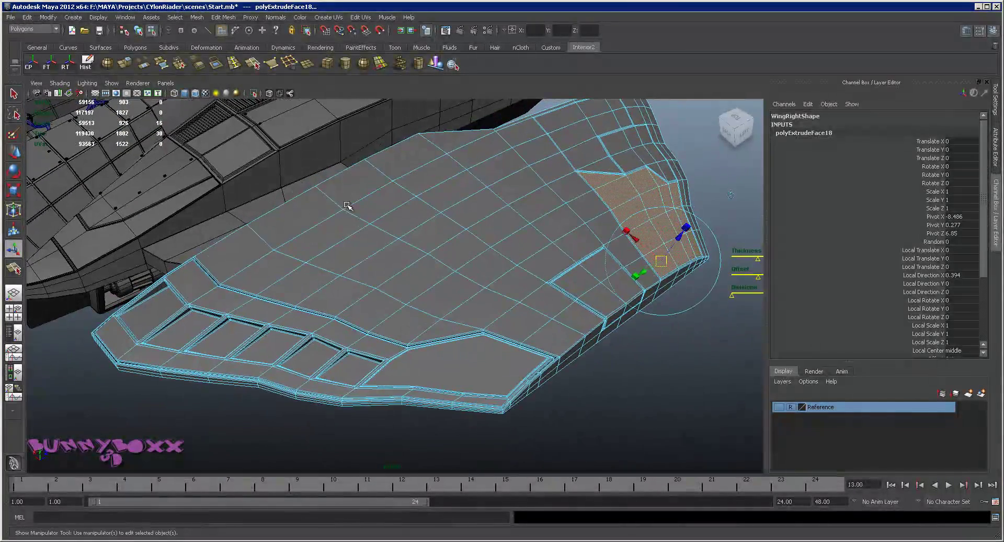
mouse_move(256, 242)
left_mouse_down()
mouse_move(402, 157)
mouse_move(482, 155)
mouse_move(515, 193)
mouse_move(500, 204)
mouse_move(448, 197)
mouse_move(426, 171)
mouse_move(386, 206)
mouse_move(284, 236)
left_mouse_up()
Extrude the strip of faces along the wing edge with a 0.1 inset offset.
left_click(379, 199, "shift")
left_click(300, 259, "shift")
left_click_drag(541, 179, 480, 175, "alt")
left_click_drag(395, 165, 398, 189, "alt")
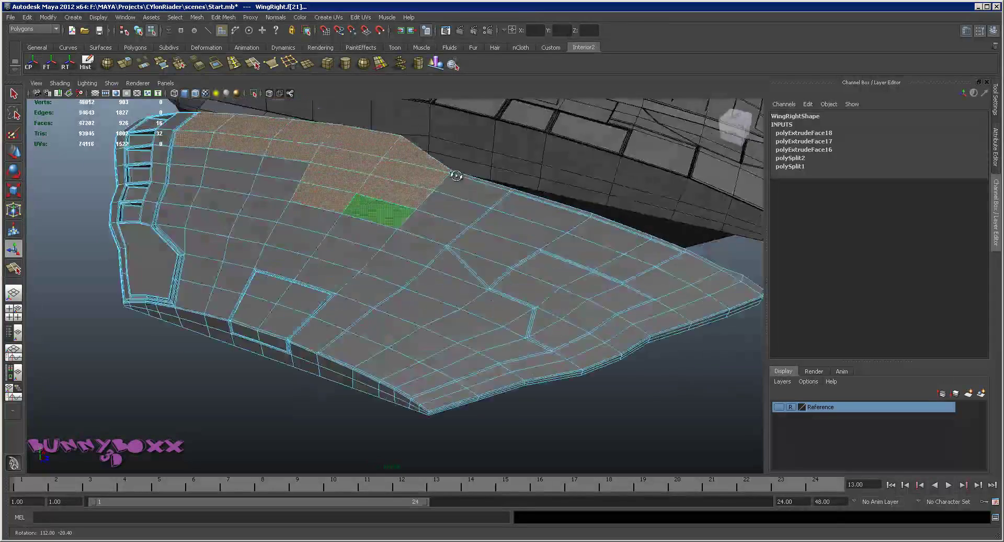
right_click(399, 190, "shift")
left_click(399, 197)
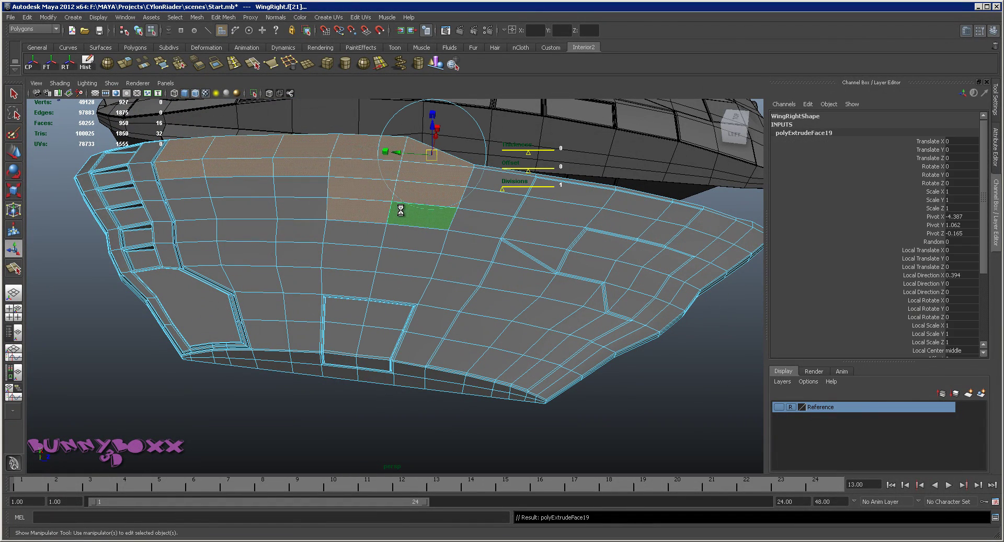
left_click(560, 167)
type("0.1")
key("Return")
Select a band of top-surface faces and extrude them into an inset panel.
mouse_move(407, 249)
left_mouse_down("alt")
mouse_move(311, 216)
mouse_move(413, 272)
left_mouse_up("alt")
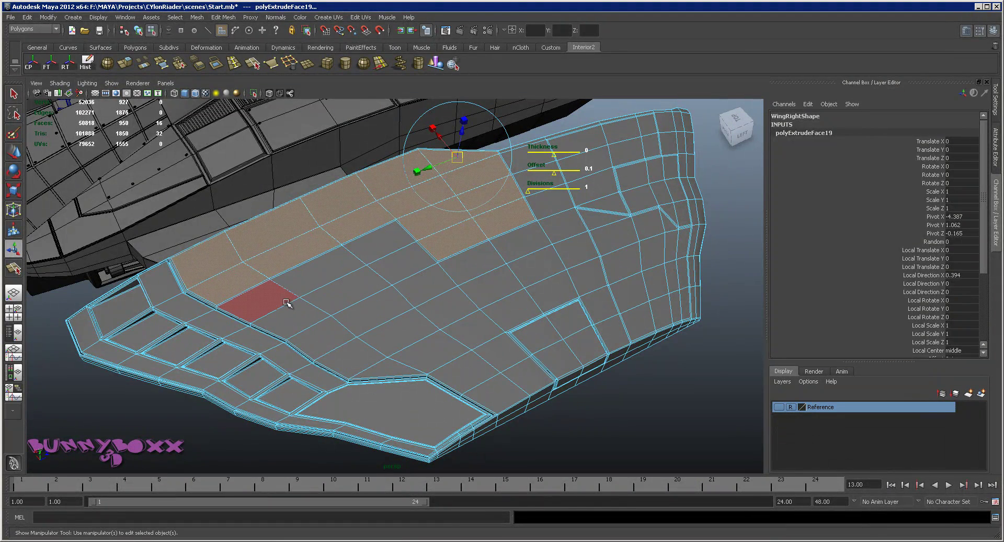
left_click_drag(280, 303, 359, 289)
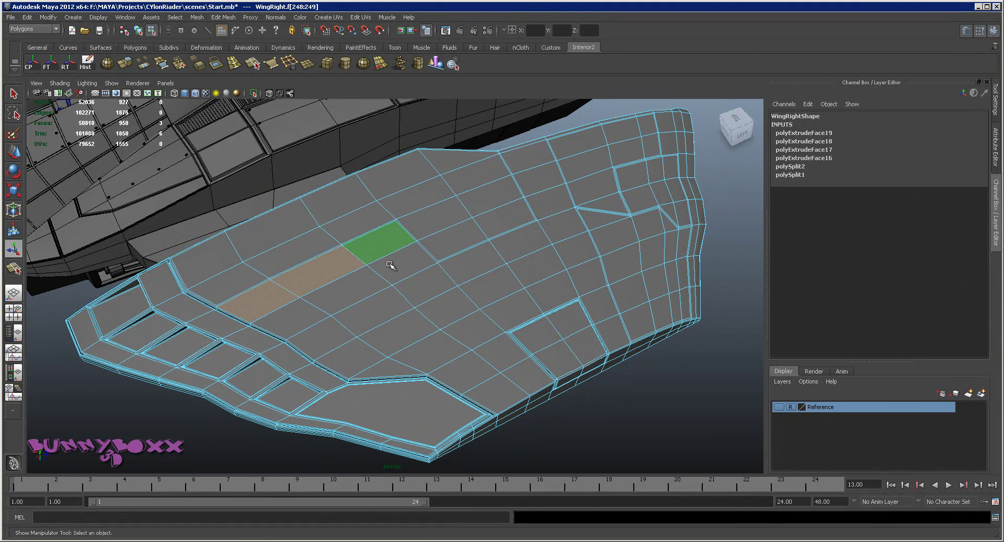
left_click(327, 304, "shift")
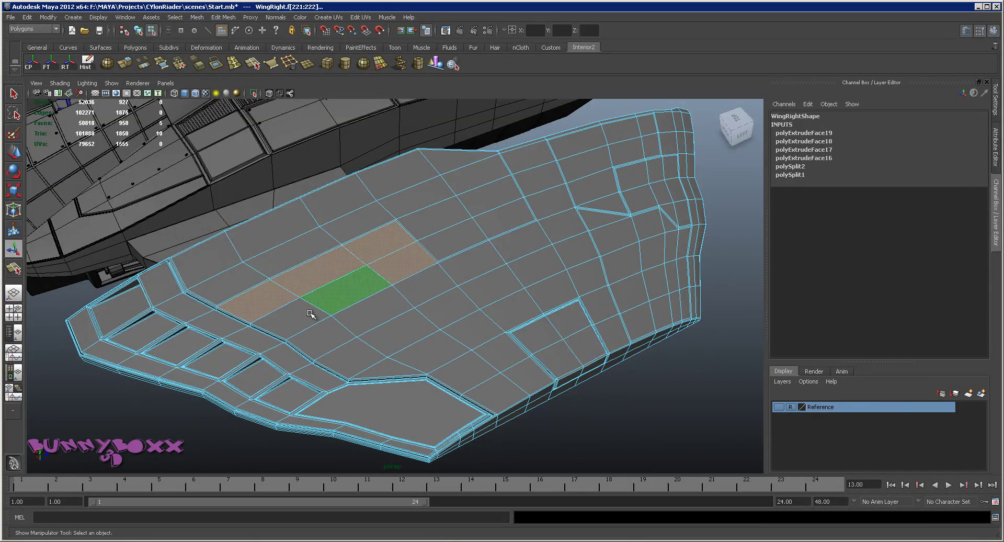
left_click_drag(356, 282, 296, 236, "alt")
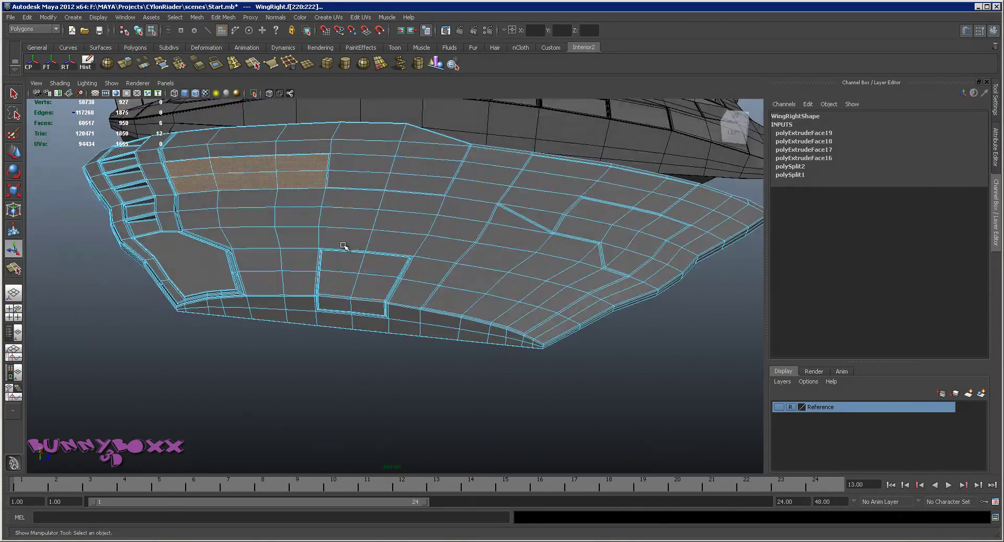
left_click(214, 202, "shift")
left_click(217, 222, "shift")
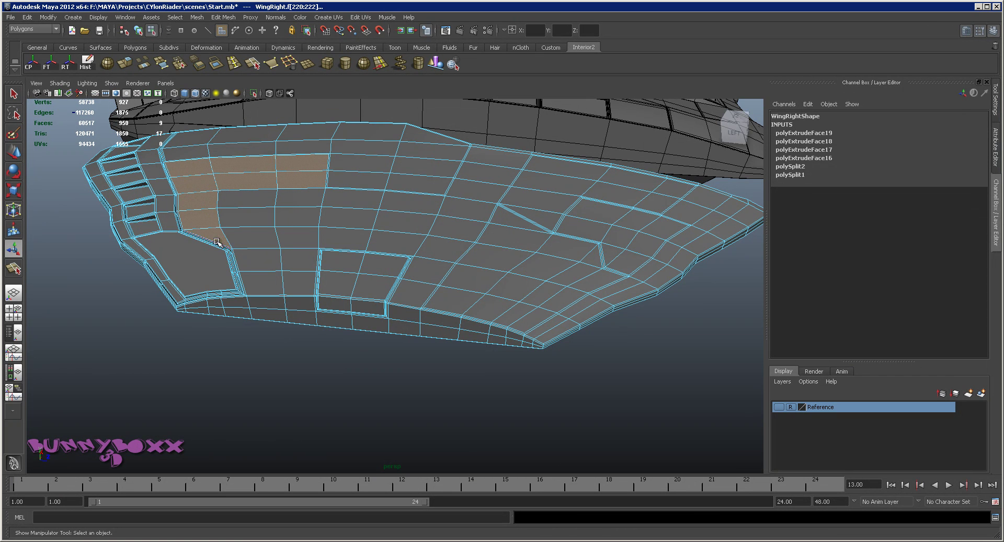
left_click(250, 218, "shift")
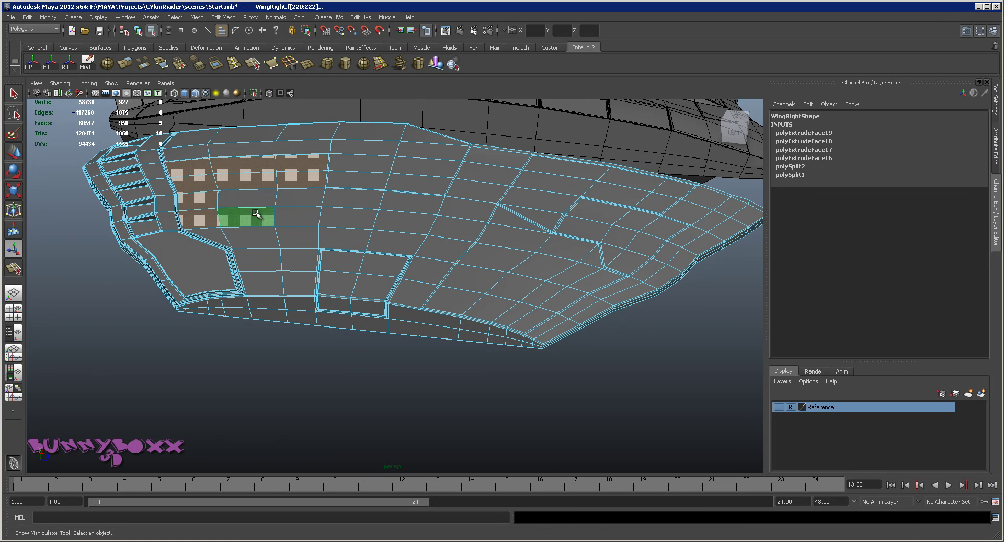
left_click(245, 197, "shift")
left_click(312, 202, "shift")
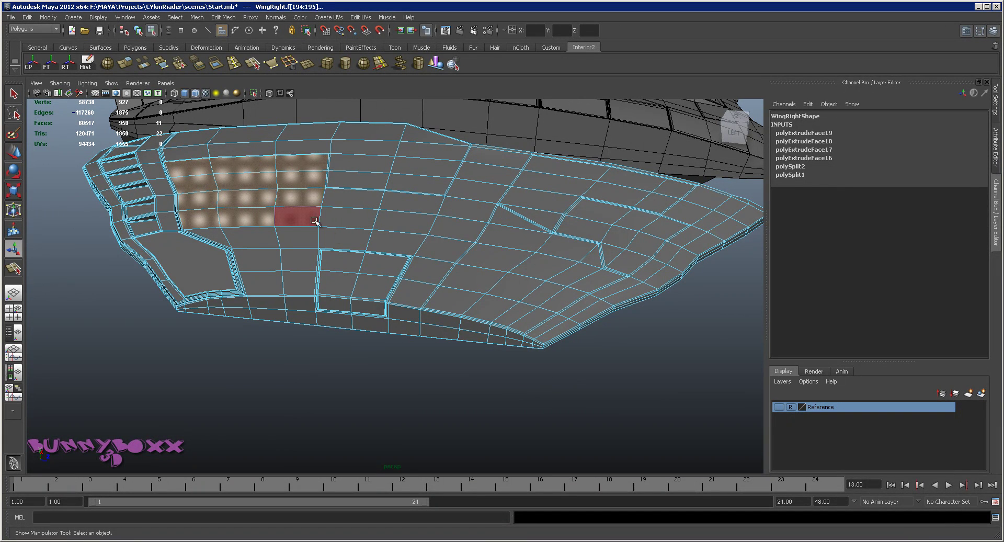
right_click_drag(312, 209, 296, 222, "shift")
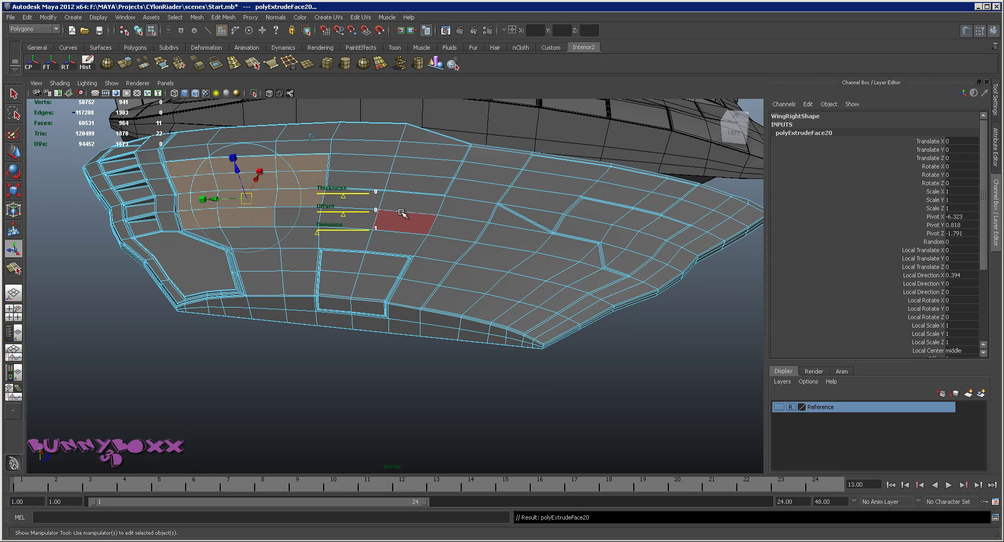
left_click(375, 210)
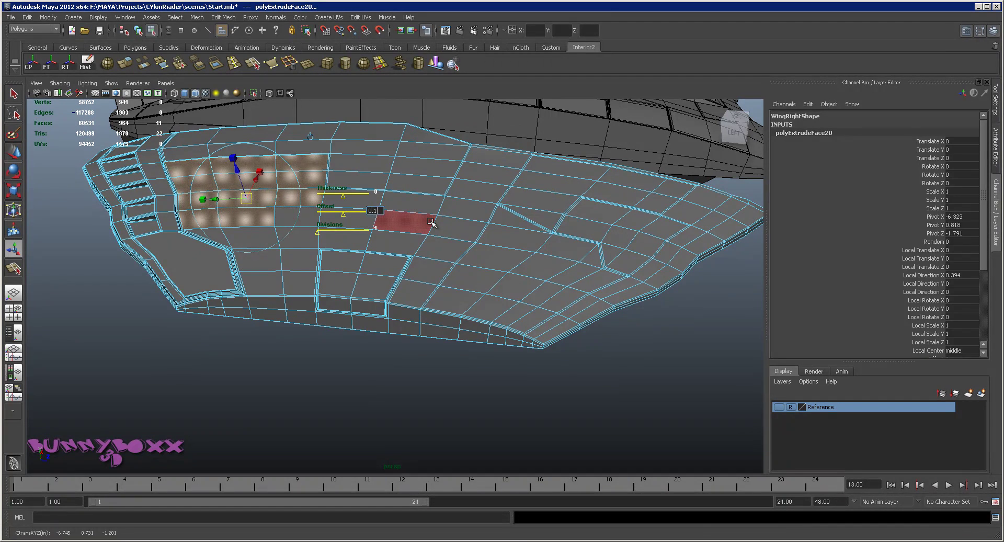
Inset three more wing faces as a panel with a 0.1 offset.
left_click_drag(432, 222, 408, 189, "alt")
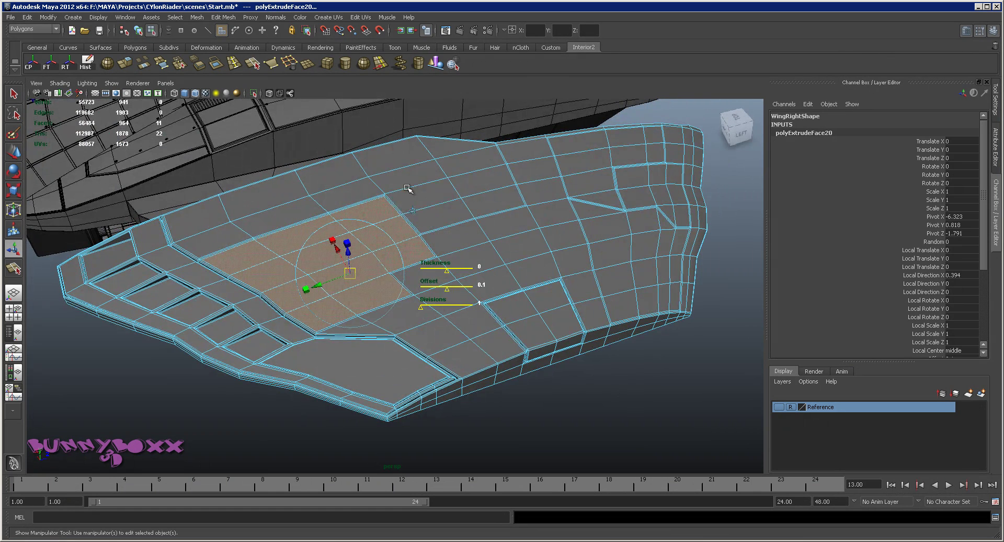
left_click(390, 316)
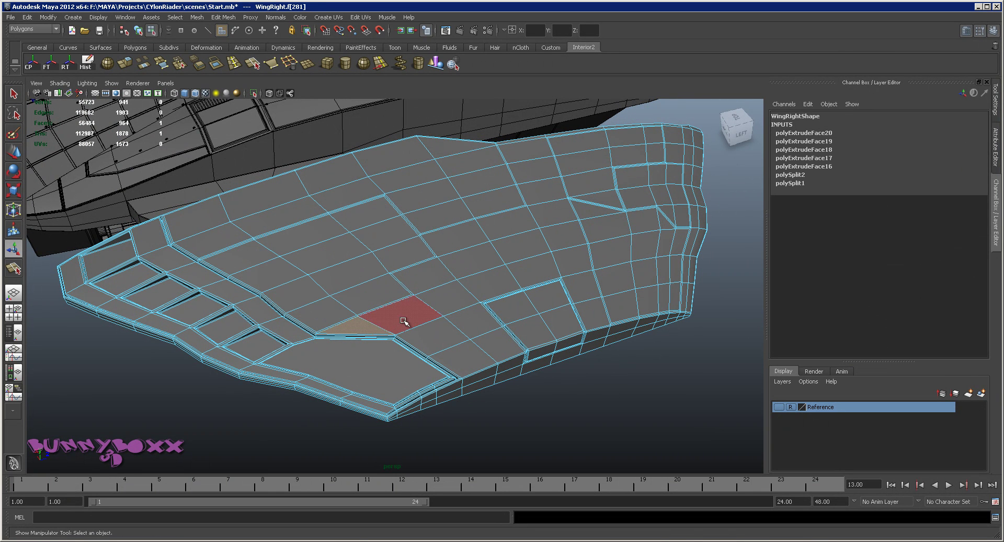
left_click(440, 301, "shift")
left_click(422, 276, "shift")
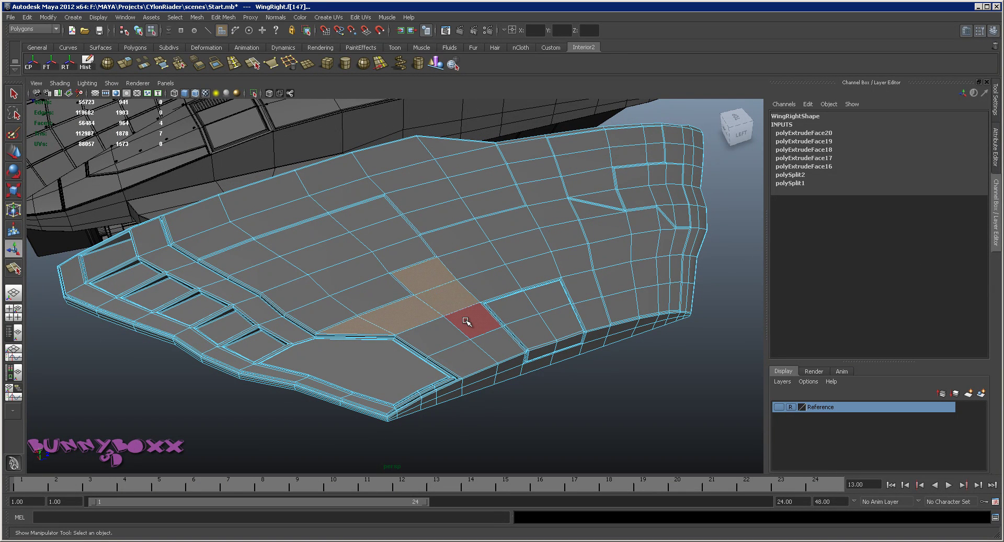
left_click_drag(464, 314, 442, 235, "alt")
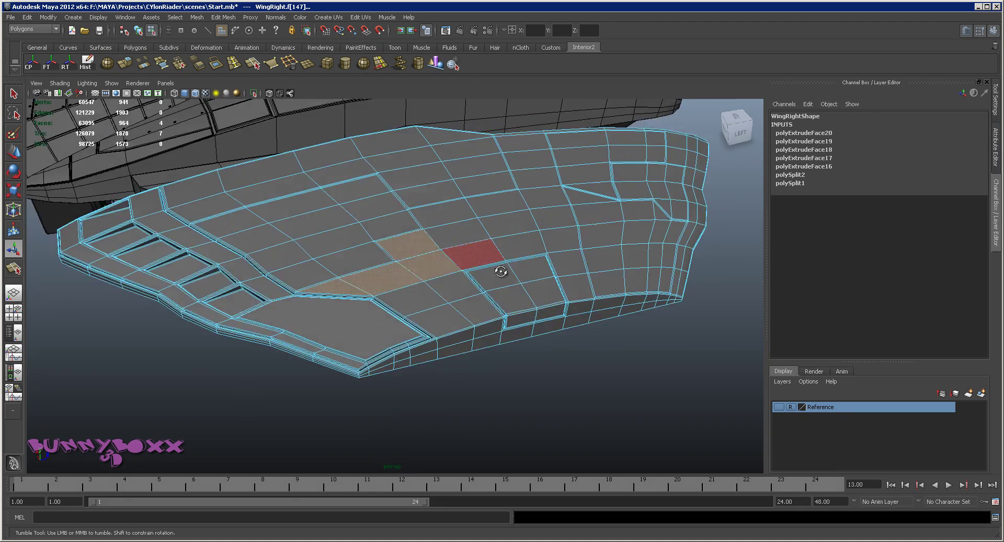
right_click_drag(442, 235, 447, 251, "shift")
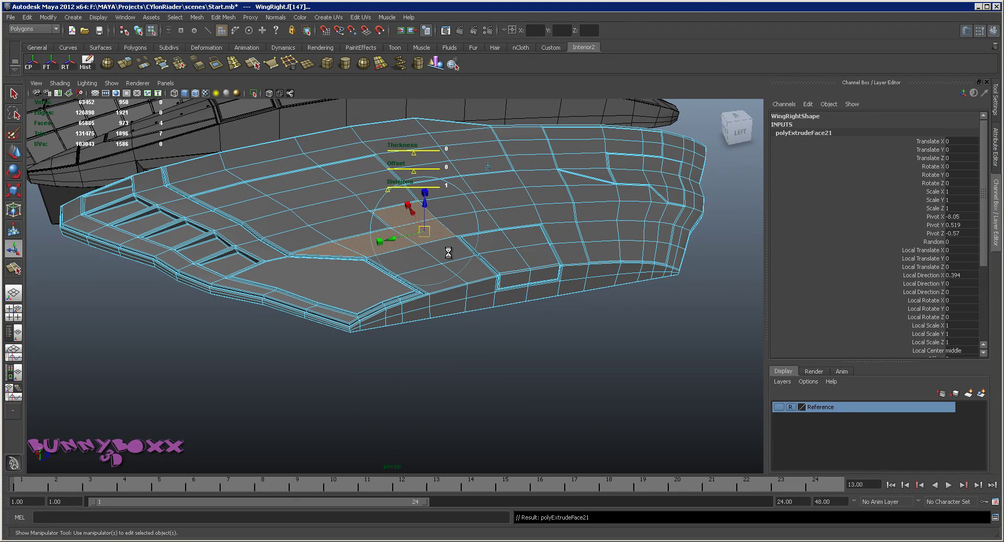
left_click(543, 240)
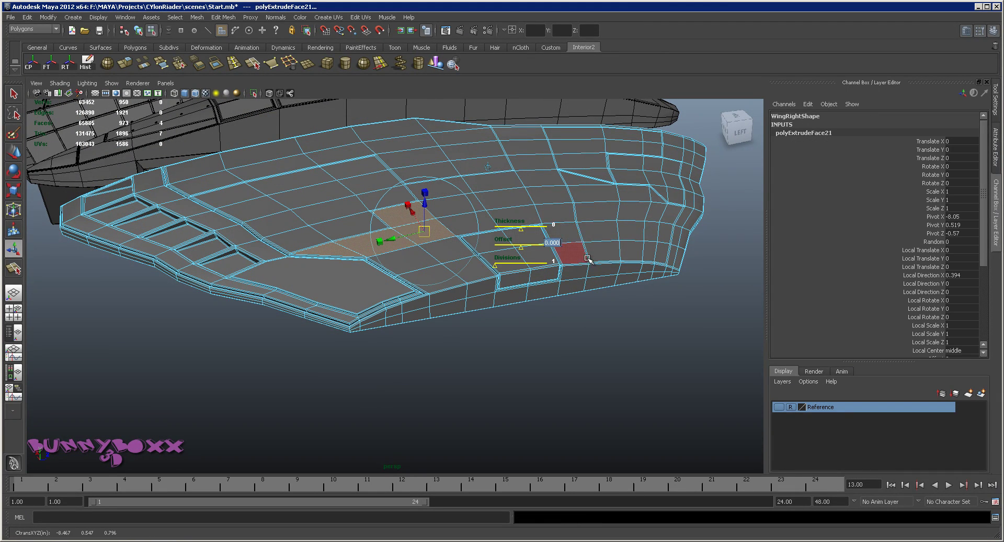
type("0.1")
key("Return")
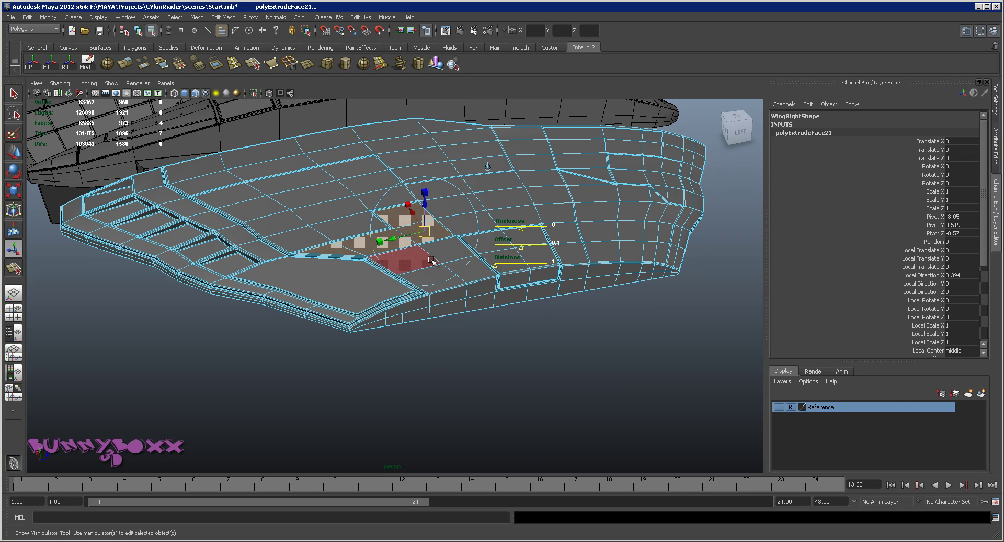
Inset two side faces with a 0.1 offset, then return to object mode.
left_click(448, 252)
left_click(439, 281, "shift")
mouse_move(468, 267)
right_mouse_down("alt")
mouse_move(635, 306)
mouse_move(506, 282)
right_mouse_up("alt")
left_click_drag(506, 282, 516, 277, "alt")
right_click_drag(463, 267, 465, 283, "shift")
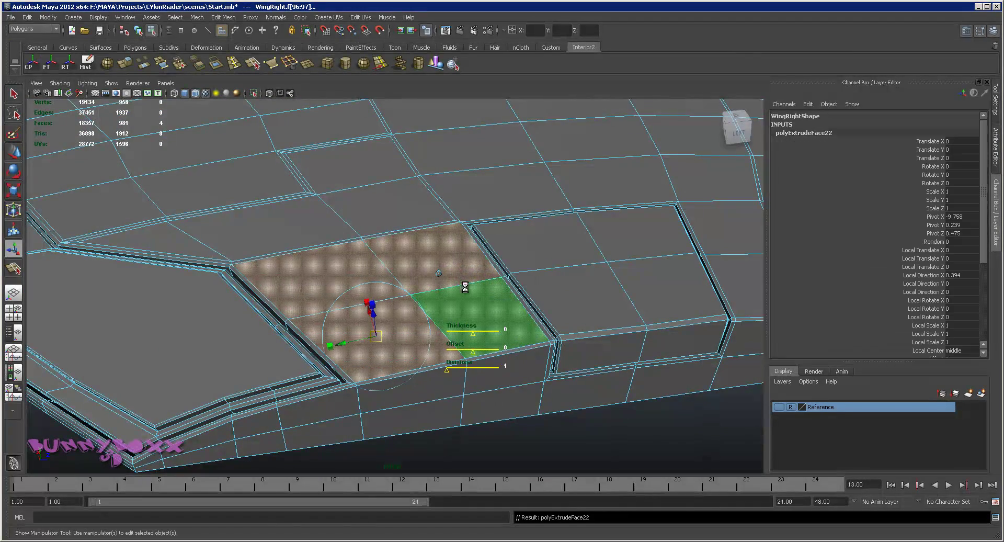
type("0.1")
key("Return")
mouse_move(502, 280)
right_mouse_down("alt")
mouse_move(473, 215)
mouse_move(455, 213)
right_mouse_up("alt")
mouse_move(455, 213)
left_mouse_down("alt")
mouse_move(411, 206)
mouse_move(448, 215)
left_mouse_up("alt")
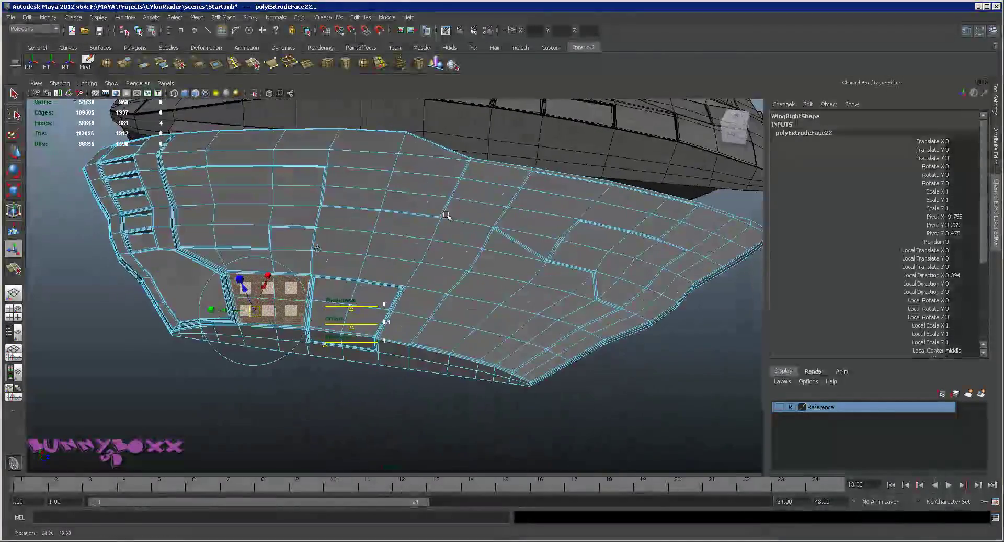
left_click(347, 224)
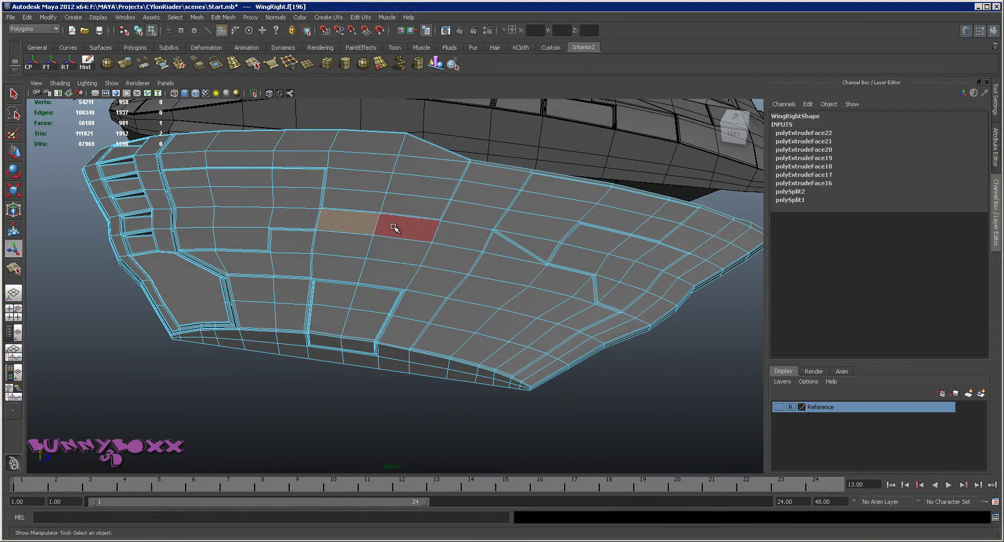
key("F8")
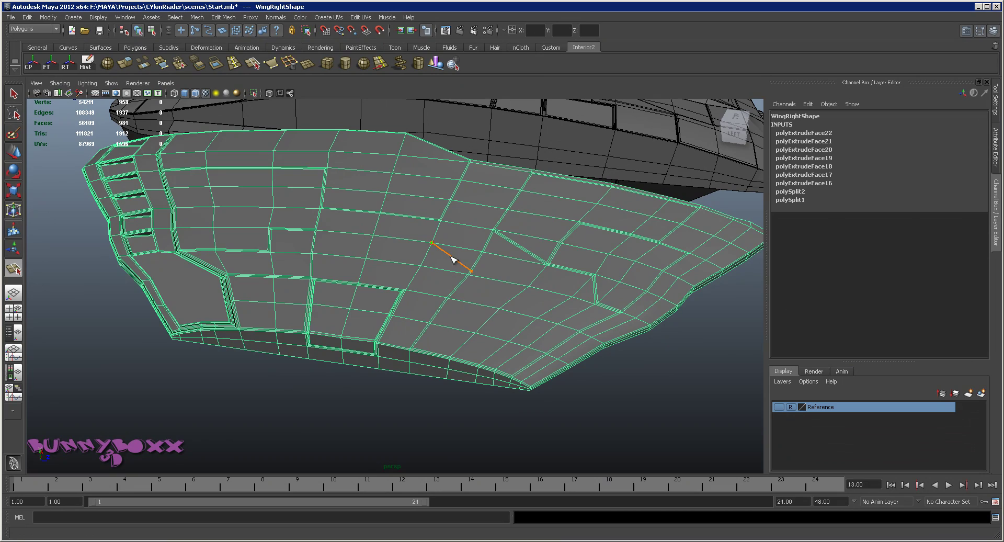
Undo the unfinished split, commit the split edge, and frame the wing for face selection.
key("ctrl+z")
mouse_move(511, 283)
right_mouse_down("alt")
mouse_move(553, 280)
mouse_move(467, 284)
mouse_move(379, 223)
right_mouse_up("alt")
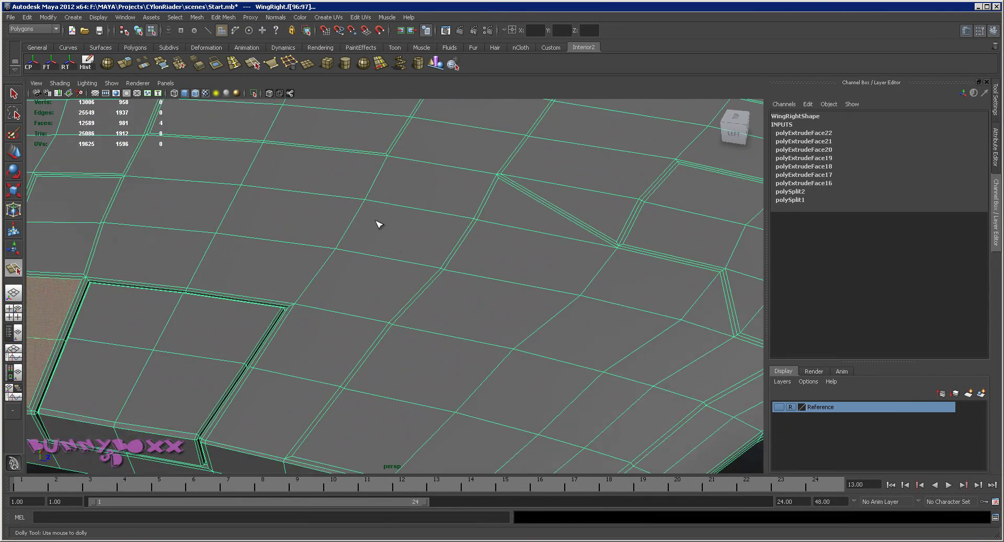
key("F8")
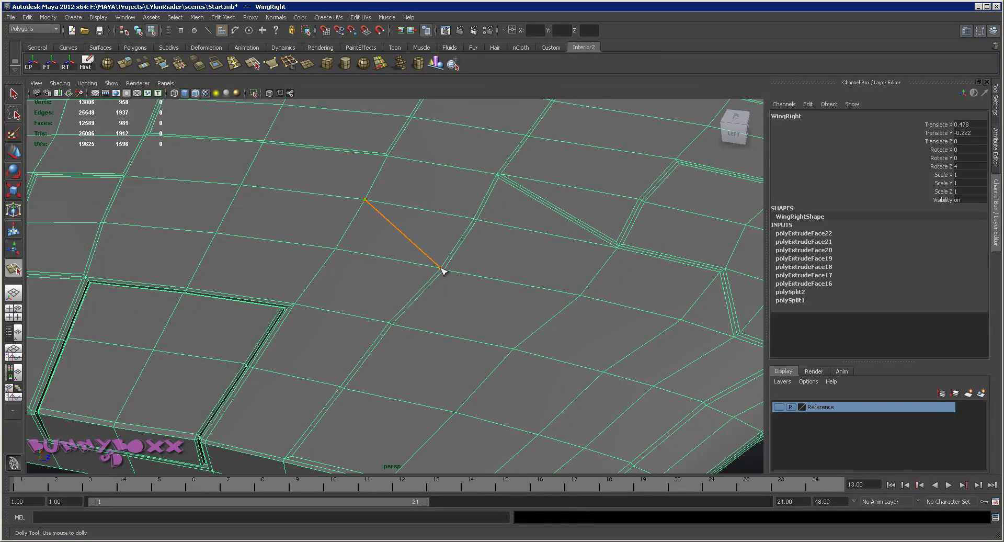
key("Return")
key("f")
mouse_move(444, 264)
left_mouse_down("alt")
mouse_move(485, 279)
mouse_move(511, 265)
mouse_move(381, 253)
left_mouse_up("alt")
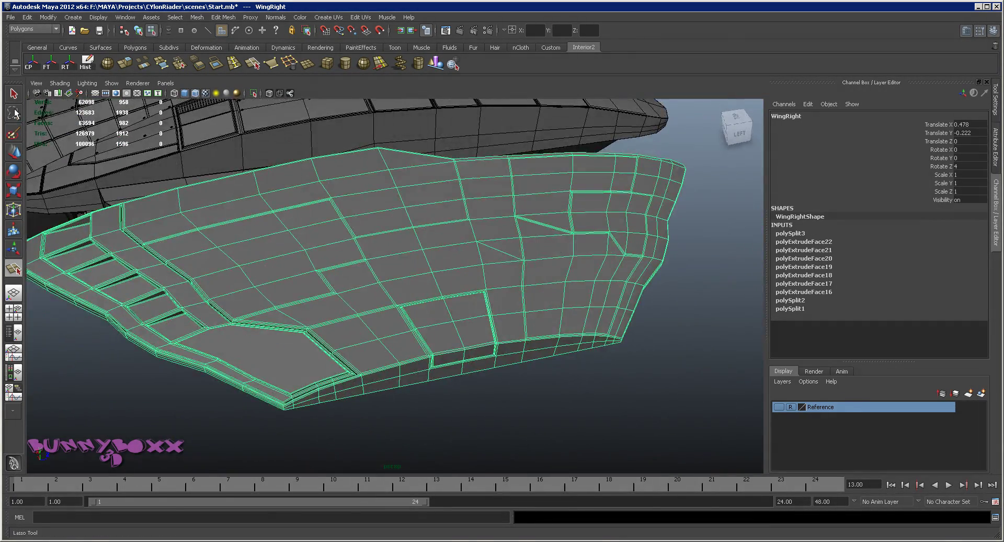
left_click(14, 94)
right_click_drag(410, 222, 412, 245)
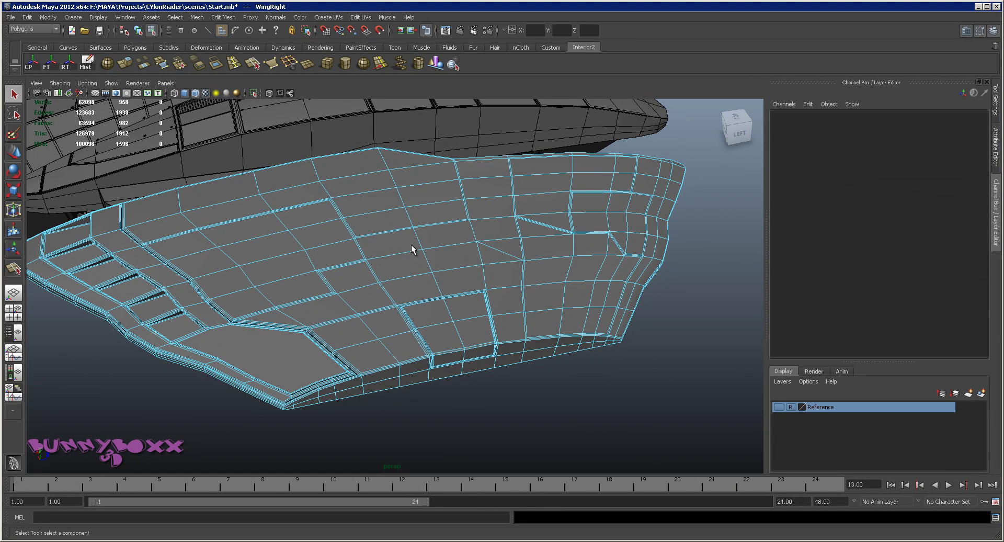
Select a top-surface face patch and inset it as a panel (polyExtrudeFace23).
left_click(391, 247)
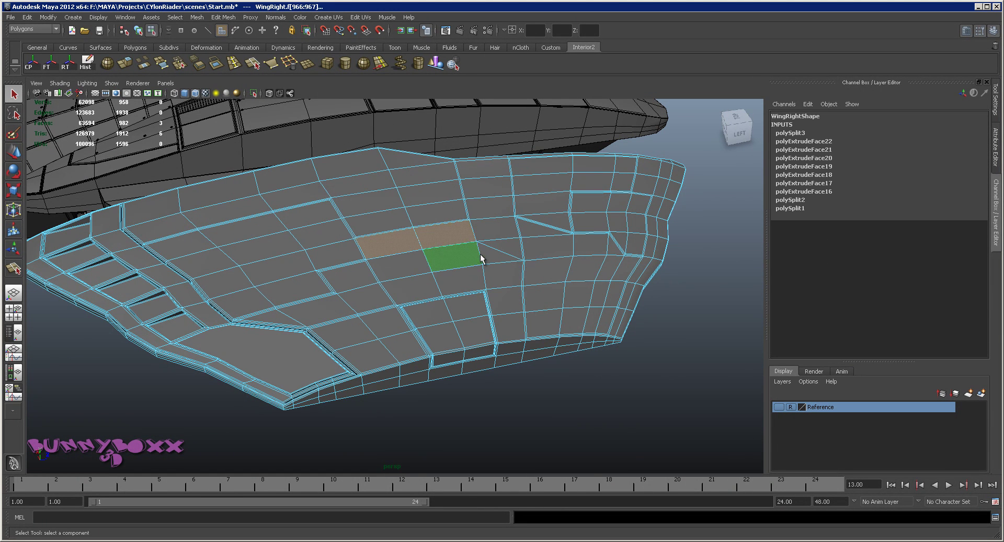
left_click(494, 274, "shift")
left_click(497, 297, "shift")
left_click(501, 315, "shift")
left_click(506, 327, "shift")
left_click(459, 283, "shift")
right_click_drag(417, 269, 425, 272, "shift")
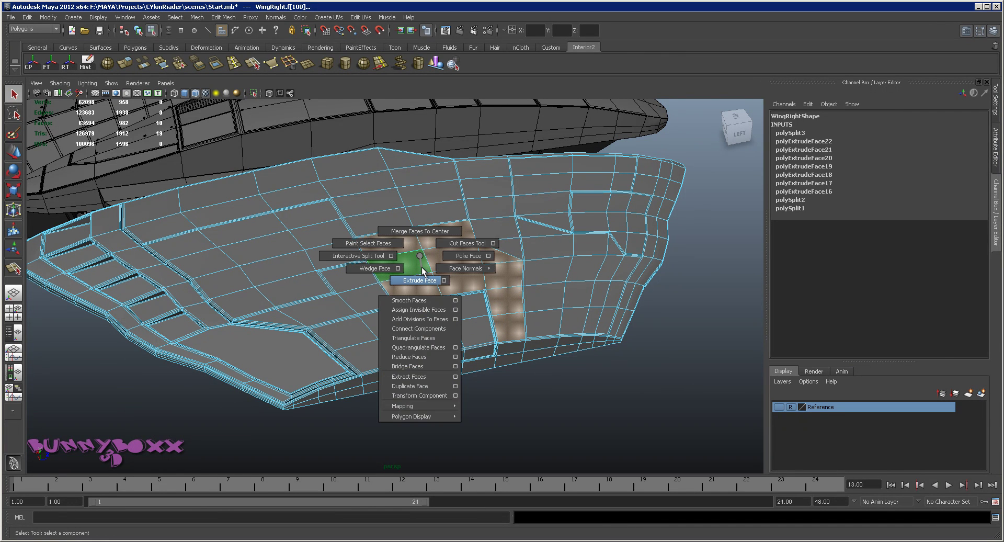
left_click(638, 338)
Inset the narrow top strip plus its triangle with an Offset of 0.1.
mouse_move(661, 297)
left_mouse_down("alt")
mouse_move(504, 218)
mouse_move(463, 184)
mouse_move(448, 205)
left_mouse_up("alt")
left_click(462, 184)
left_click(428, 245, "shift")
left_click(413, 269, "shift")
left_click(396, 296, "shift")
left_click(396, 328, "shift")
left_click(397, 298, "ctrl+shift")
mouse_move(397, 298)
right_mouse_down("alt")
mouse_move(572, 322)
mouse_move(466, 314)
right_mouse_up("alt")
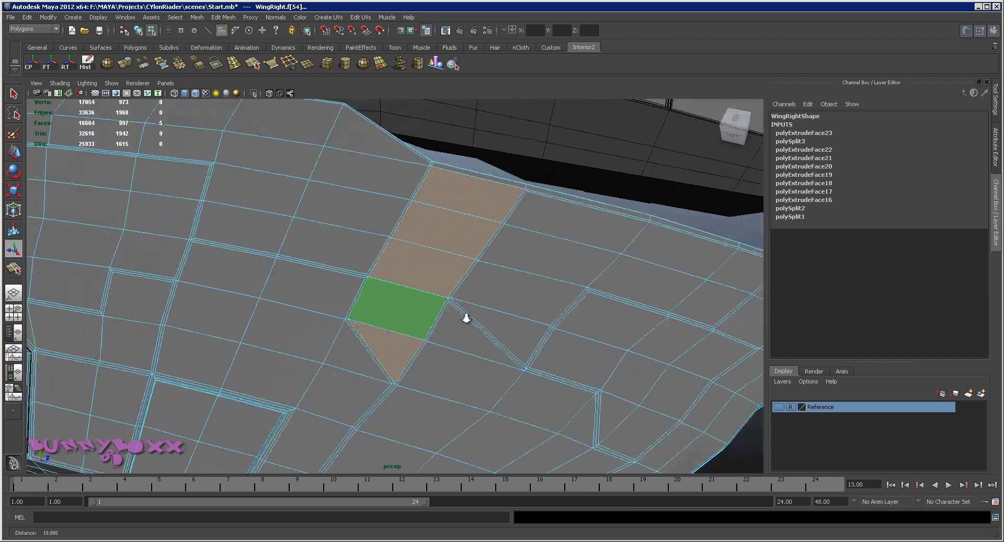
right_click_drag(403, 295, 404, 316, "shift")
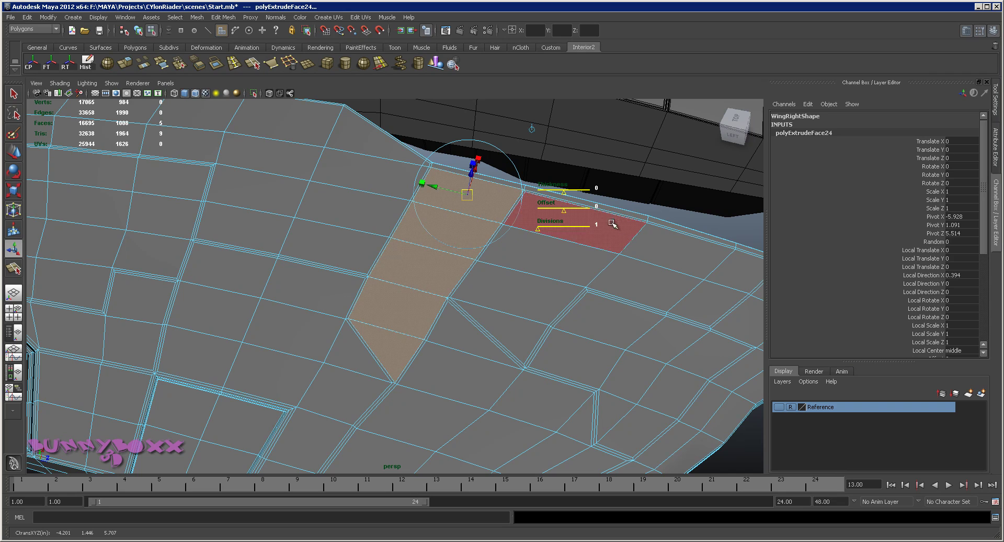
key("Return")
View the wing from below, add a face, and switch to the Paint Selection Tool.
scroll(616, 227, "down", 5)
left_click_drag(616, 227, 182, 248, "alt")
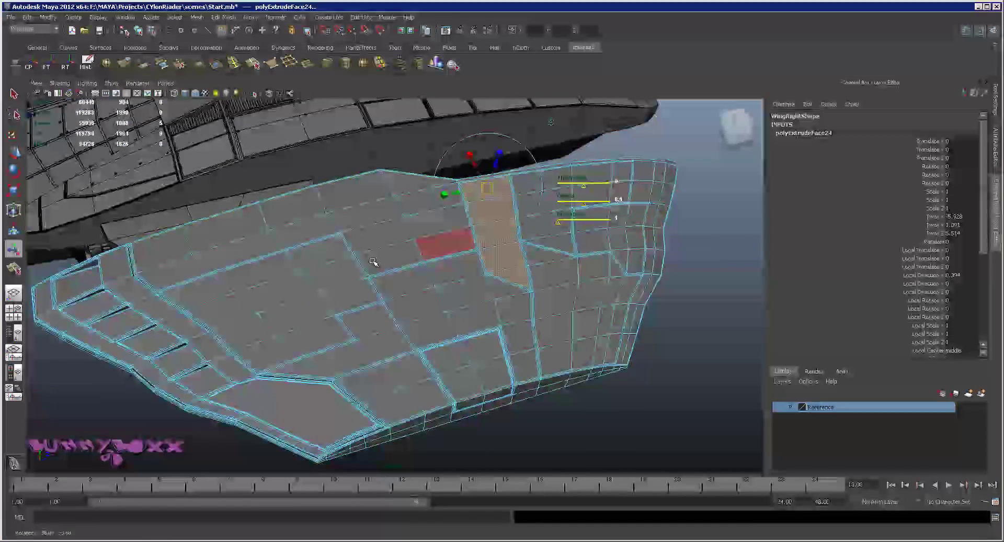
left_click(179, 248, "shift")
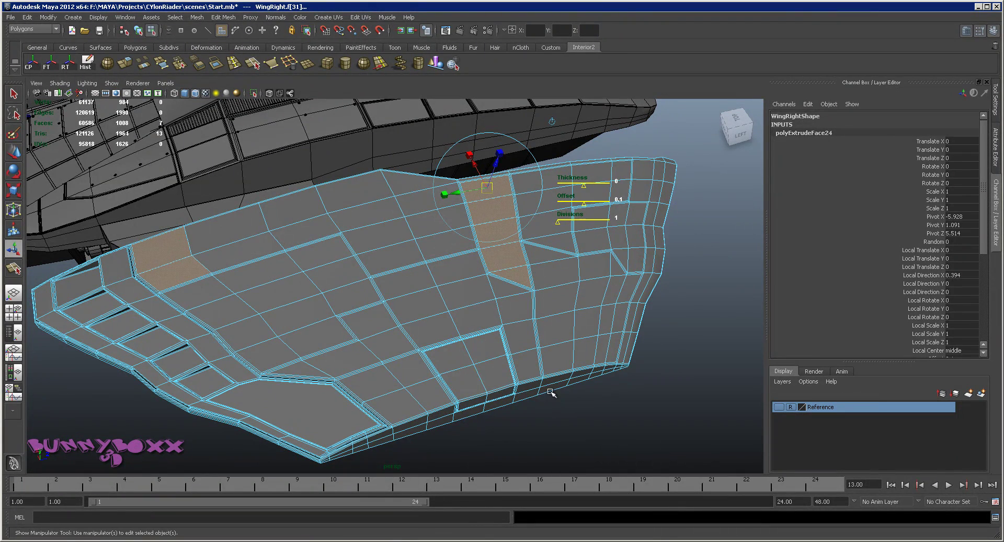
left_click(14, 134)
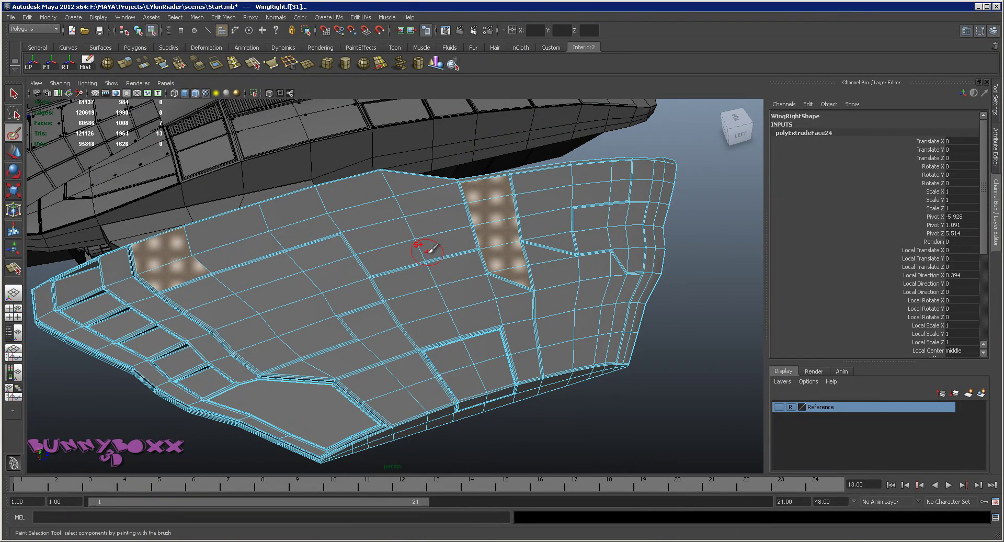
In Object mode, delete the wing's construction history and save the scene.
scroll(428, 250, "down", 2)
scroll(427, 250, "down", 3)
mouse_move(553, 311)
left_mouse_down("alt")
mouse_move(392, 251)
mouse_move(373, 228)
left_mouse_up("alt")
scroll(364, 230, "up", 3)
key("q")
right_click(373, 229)
right_click_drag(373, 228, 417, 213)
left_click(134, 32)
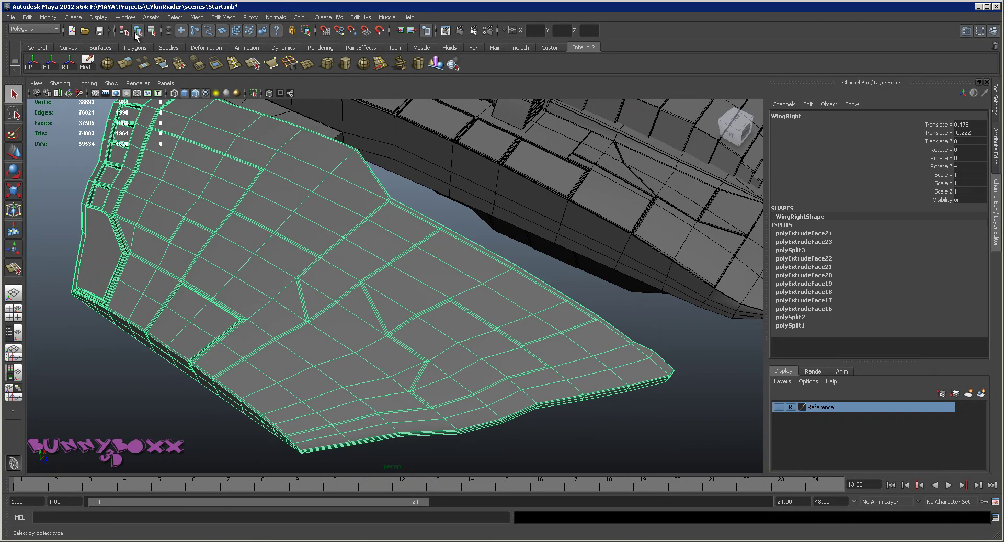
key("alt+shift+d")
key("ctrl+s")
In Face mode, paint-select faces along the wing's upper edge.
key("F8")
right_click_drag(332, 245, 341, 251)
mouse_move(341, 251)
left_mouse_down("alt")
mouse_move(278, 192)
mouse_move(215, 224)
left_mouse_up("alt")
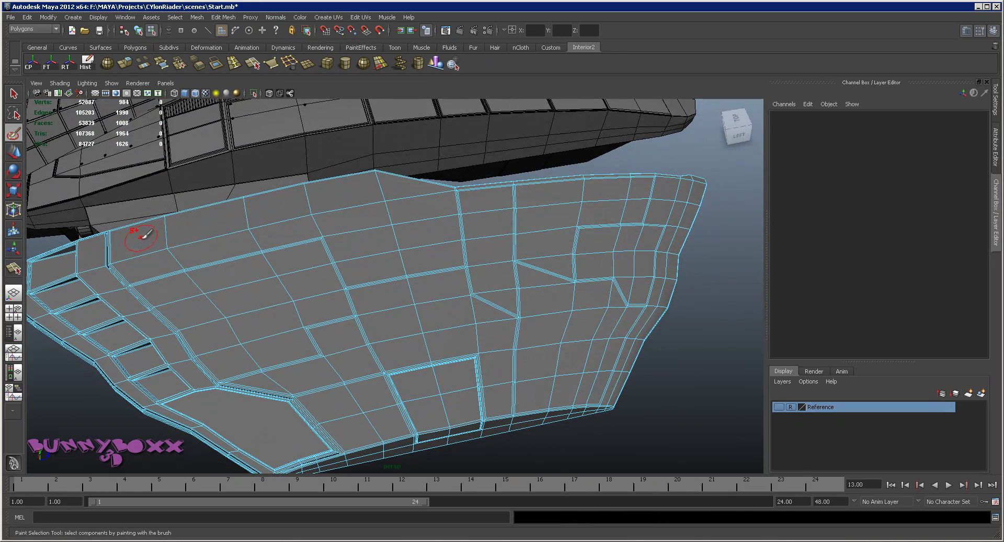
left_click_drag(141, 236, 273, 216)
mouse_move(350, 195)
left_mouse_down()
mouse_move(158, 257)
mouse_move(336, 245)
mouse_move(504, 195)
mouse_move(508, 179)
left_mouse_up()
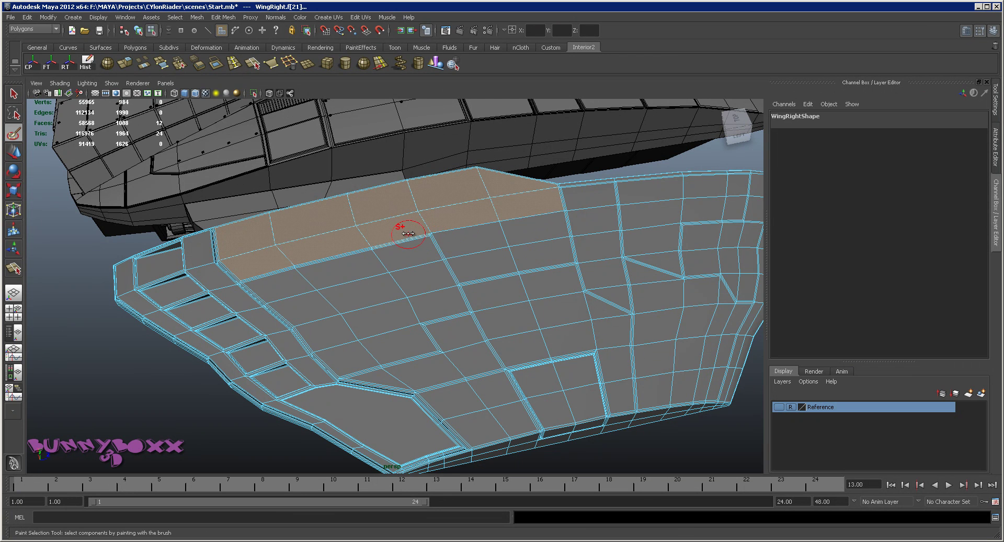
left_click_drag(469, 233, 523, 229)
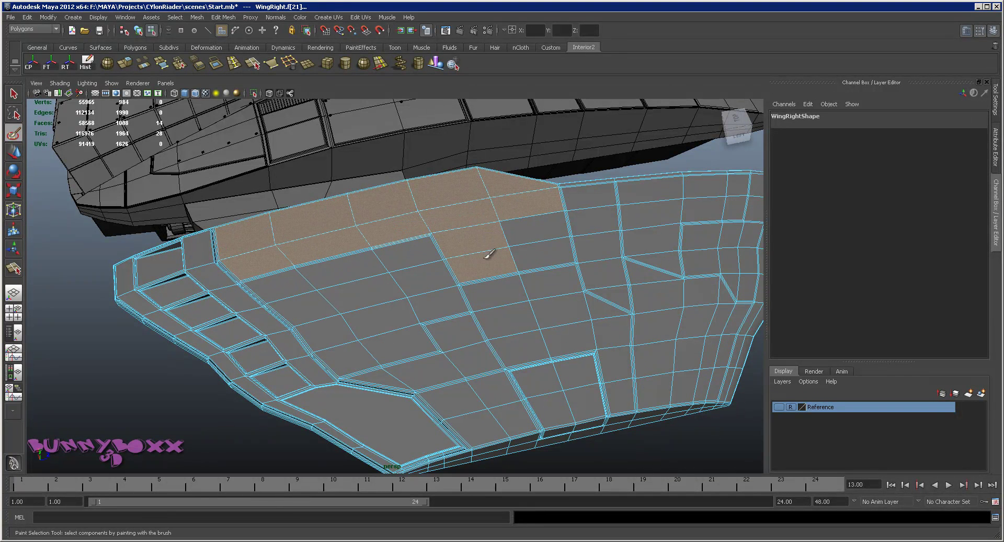
left_click_drag(405, 254, 291, 279)
right_click_drag(291, 279, 317, 291, "alt")
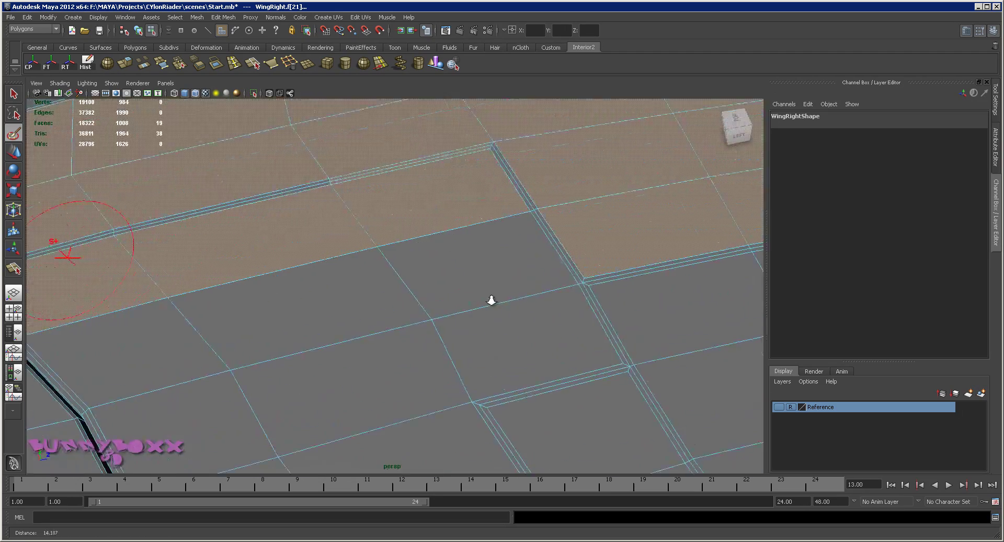
mouse_move(276, 312)
left_mouse_down()
mouse_move(432, 280)
mouse_move(444, 312)
mouse_move(308, 347)
mouse_move(347, 374)
mouse_move(459, 314)
mouse_move(392, 267)
mouse_move(398, 280)
mouse_move(308, 319)
mouse_move(316, 338)
mouse_move(423, 345)
mouse_move(408, 392)
left_mouse_up()
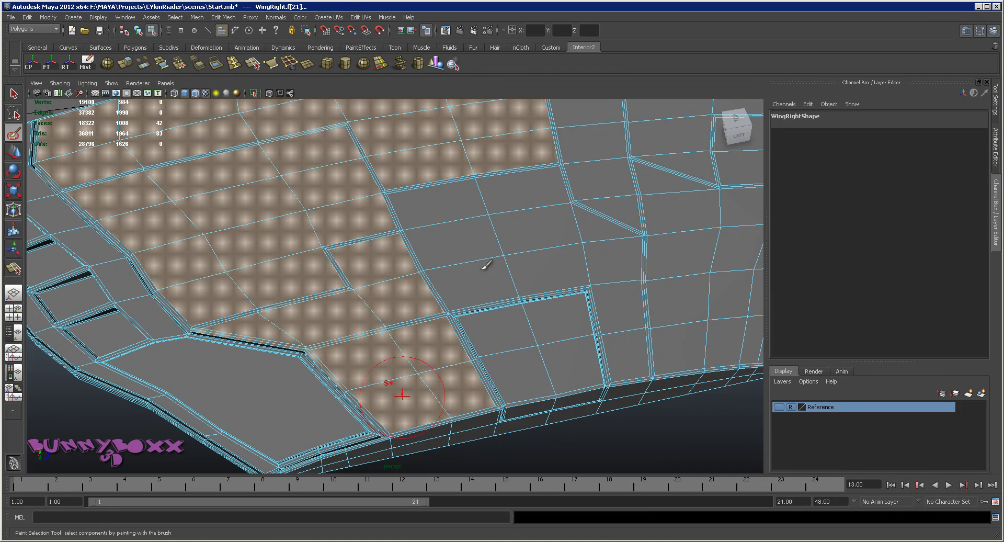
Paint-select the remaining rows and columns of upper panel faces across the wing top.
mouse_move(486, 264)
left_mouse_down()
mouse_move(486, 195)
mouse_move(513, 251)
mouse_move(464, 245)
mouse_move(526, 191)
mouse_move(539, 266)
left_mouse_up()
mouse_move(550, 331)
left_mouse_down()
mouse_move(528, 340)
mouse_move(563, 355)
left_mouse_up()
middle_click_drag(601, 287, 482, 329, "alt")
mouse_move(426, 303)
left_mouse_down()
mouse_move(436, 360)
mouse_move(431, 433)
left_mouse_up()
left_click_drag(420, 142, 445, 272)
left_click_drag(529, 134, 531, 206)
mouse_move(531, 205)
middle_mouse_down("alt")
mouse_move(507, 251)
mouse_move(497, 208)
middle_mouse_up("alt")
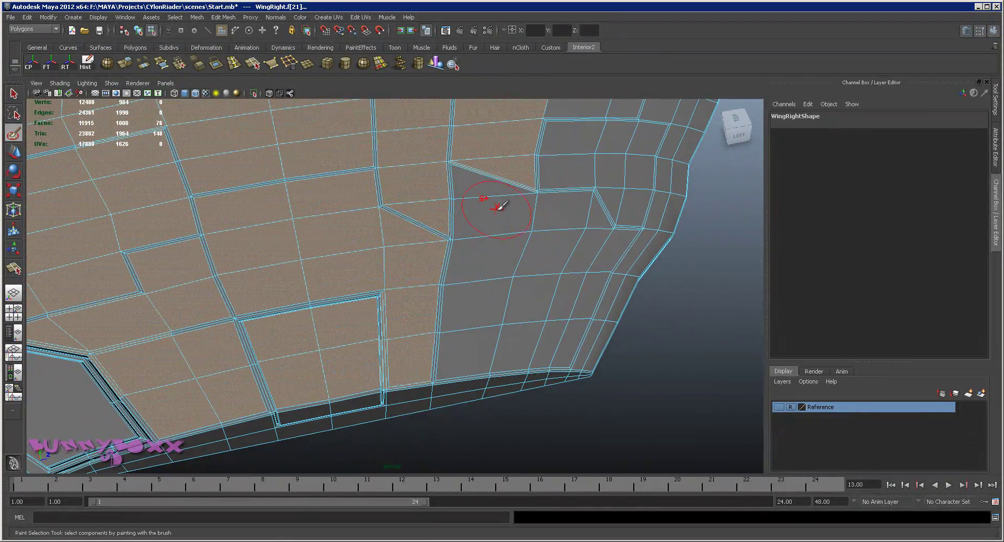
mouse_move(497, 196)
left_mouse_down()
mouse_move(476, 340)
mouse_move(578, 214)
mouse_move(571, 317)
left_mouse_up()
mouse_move(601, 250)
left_mouse_down()
mouse_move(594, 224)
mouse_move(549, 239)
left_mouse_up()
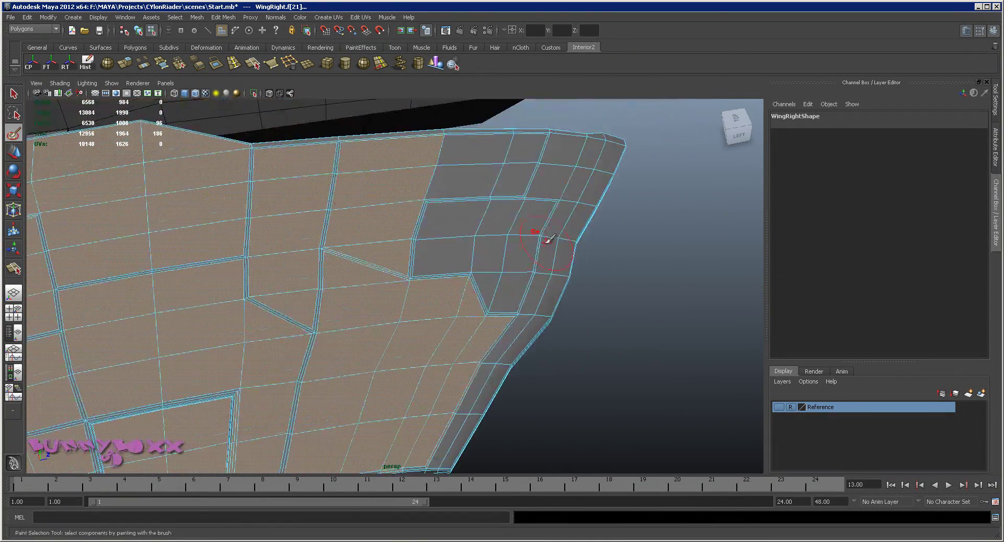
mouse_move(461, 222)
left_mouse_down()
mouse_move(526, 208)
mouse_move(519, 257)
mouse_move(491, 245)
mouse_move(459, 250)
left_mouse_up()
mouse_move(486, 140)
left_mouse_down()
mouse_move(528, 135)
mouse_move(474, 171)
mouse_move(439, 138)
mouse_move(205, 224)
left_mouse_up()
key("q")
mouse_move(206, 224)
right_mouse_down("alt")
mouse_move(359, 218)
mouse_move(529, 247)
mouse_move(507, 243)
right_mouse_up("alt")
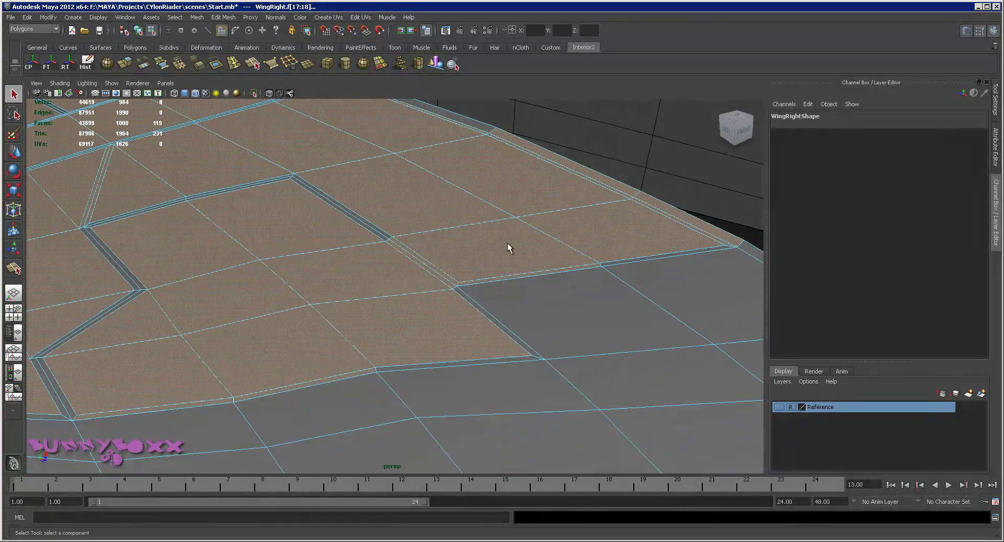
Refine the face selection by deselecting the wall and thin strip faces.
double_click(432, 268, "ctrl")
double_click(457, 266, "shift")
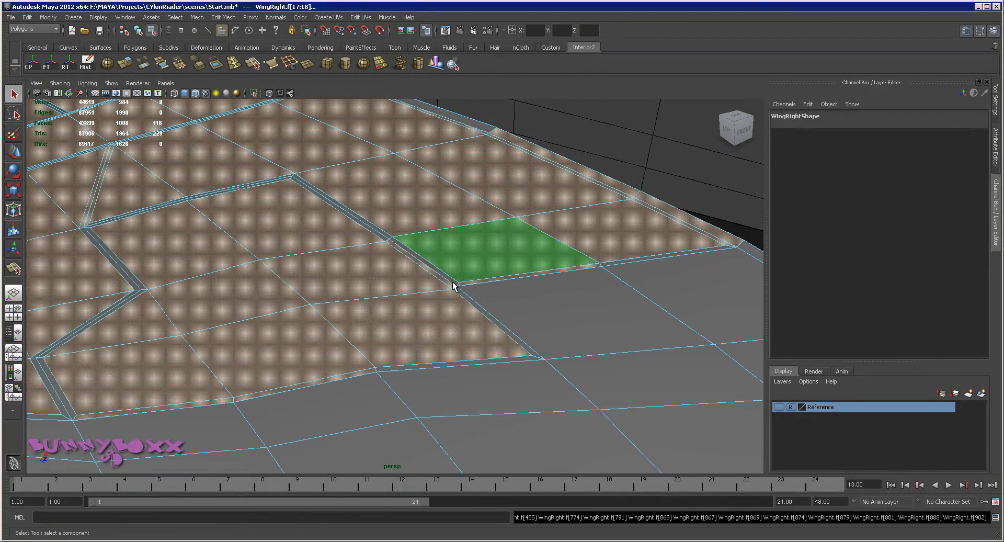
left_click_drag(588, 253, 359, 236, "alt")
left_click(372, 231, "ctrl")
left_click(306, 202, "ctrl")
left_click(297, 287, "ctrl")
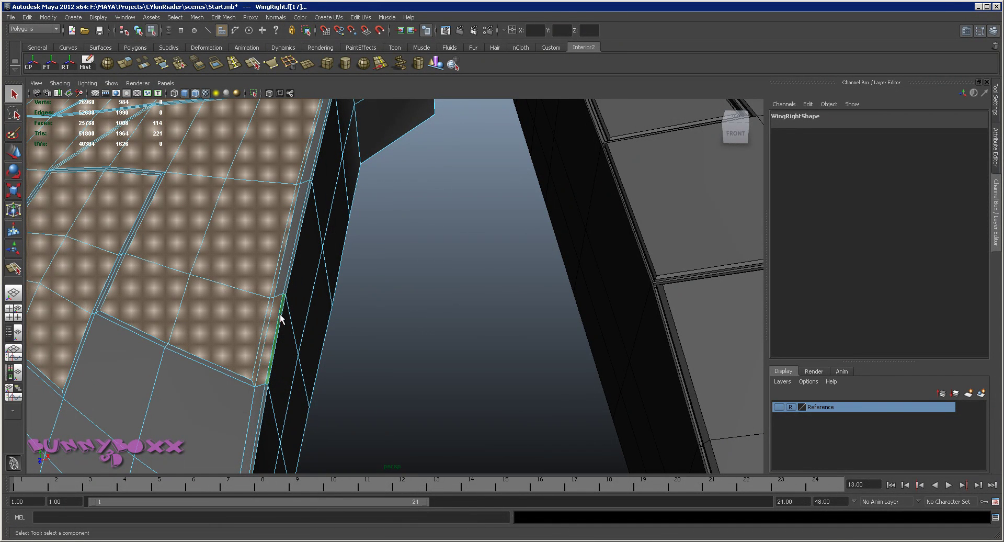
left_click(278, 320, "ctrl")
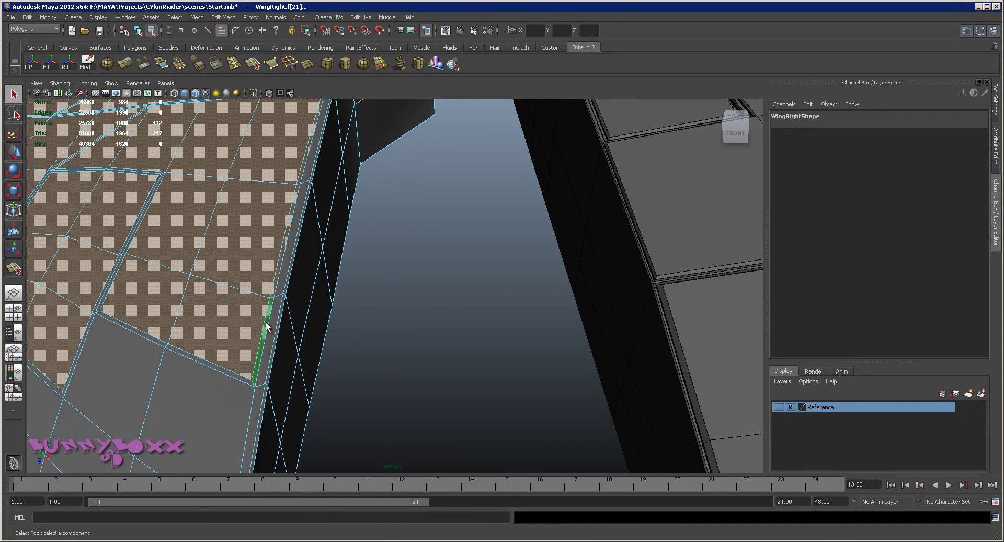
left_click(266, 321, "ctrl")
left_click(276, 291, "ctrl")
left_click(276, 291, "shift")
key("ctrl+z")
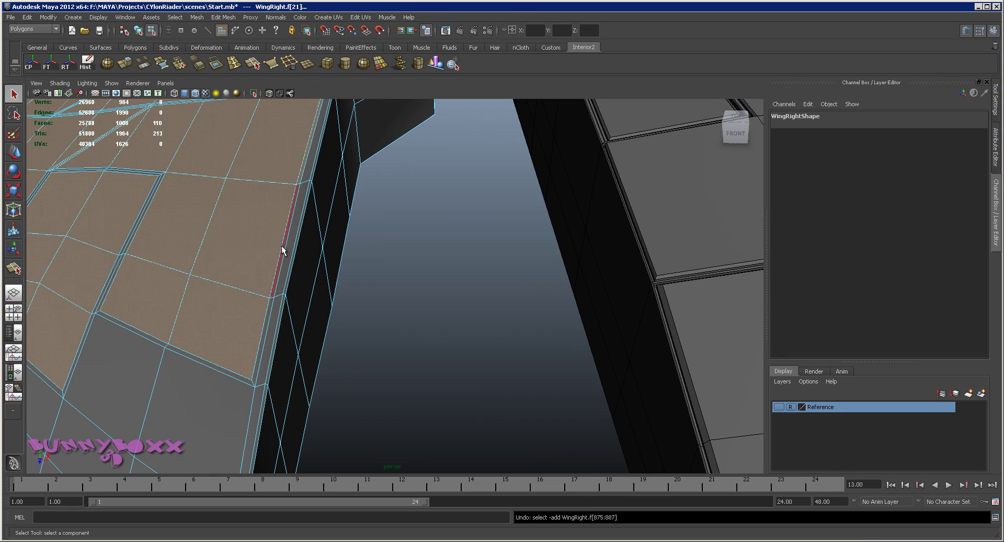
Deselect two more faces along the wing's side edge.
mouse_move(461, 141)
left_mouse_down("alt")
mouse_move(440, 157)
mouse_move(523, 159)
mouse_move(462, 267)
left_mouse_up("alt")
scroll(462, 268, "up", 5)
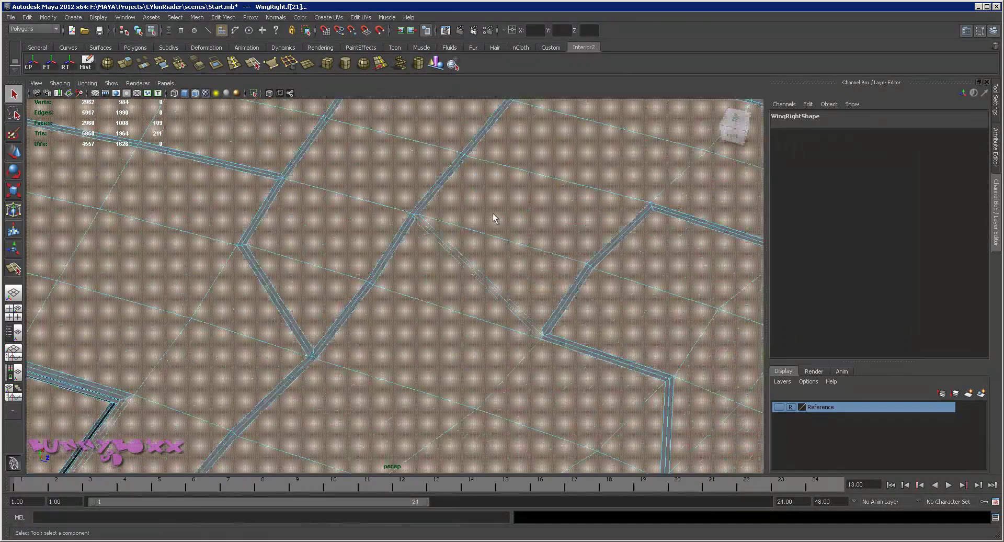
left_click(465, 266, "ctrl")
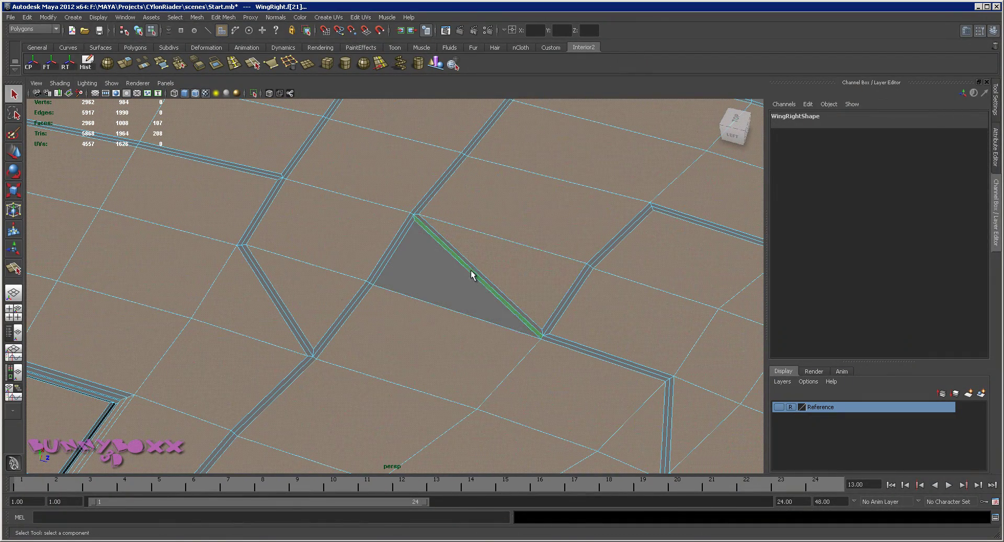
scroll(469, 274, "down", 4)
left_click(511, 255, "ctrl")
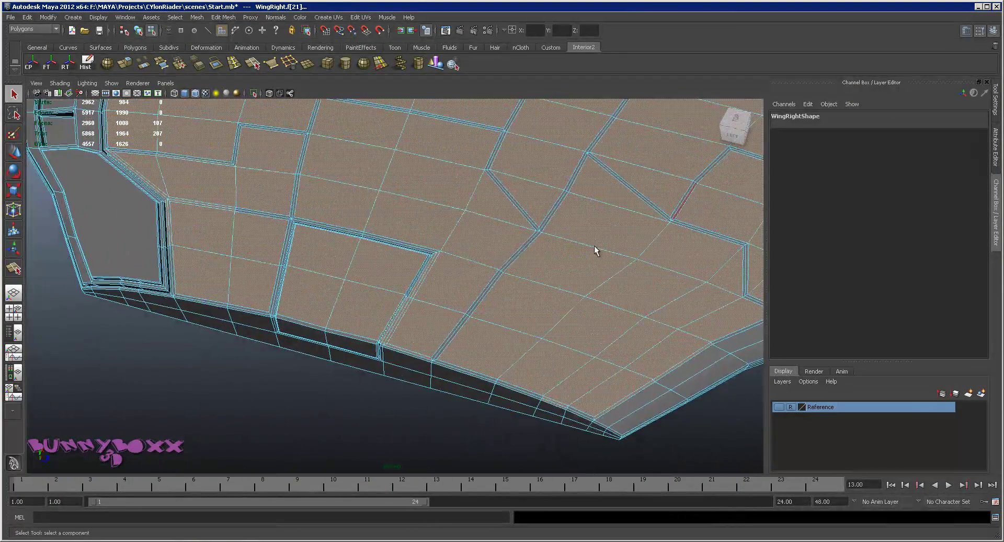
scroll(597, 251, "up", 4)
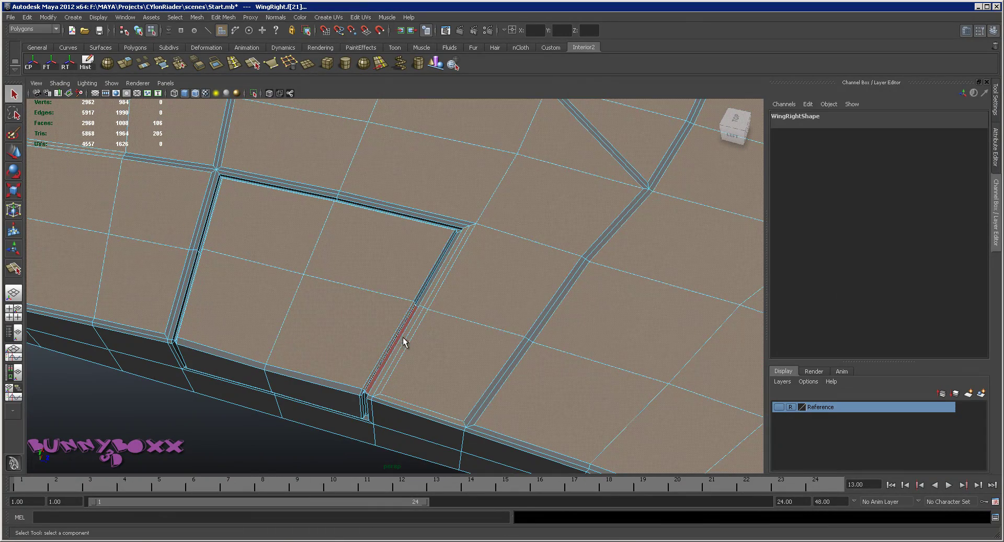
scroll(557, 314, "up", 2)
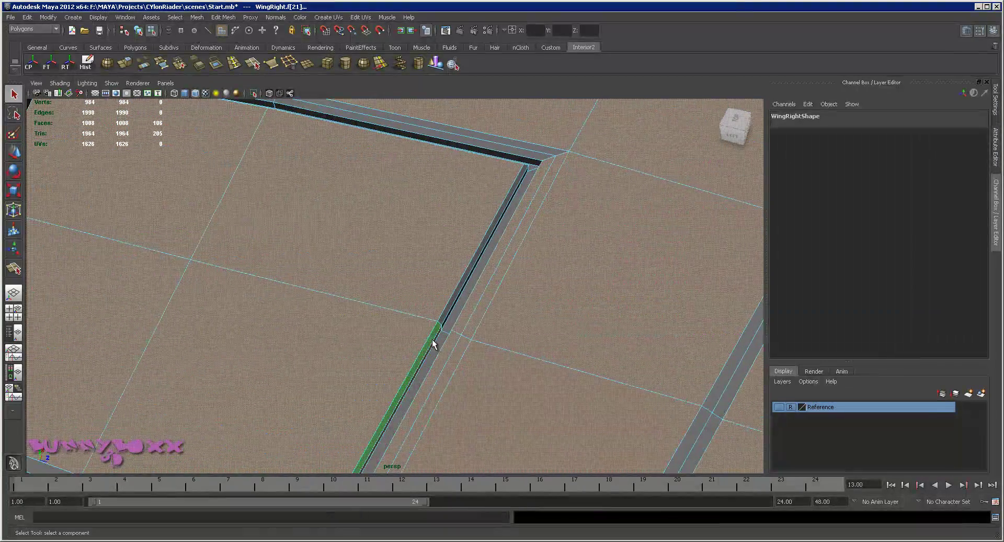
Adjust which window-frame faces are included in the selection.
mouse_move(439, 340)
left_mouse_down("alt")
mouse_move(559, 286)
mouse_move(575, 289)
mouse_move(573, 313)
left_mouse_up("alt")
left_click(416, 316)
mouse_move(501, 392)
left_mouse_down("alt")
mouse_move(482, 339)
mouse_move(489, 246)
left_mouse_up("alt")
scroll(469, 257, "up", 1)
scroll(562, 270, "up", 5)
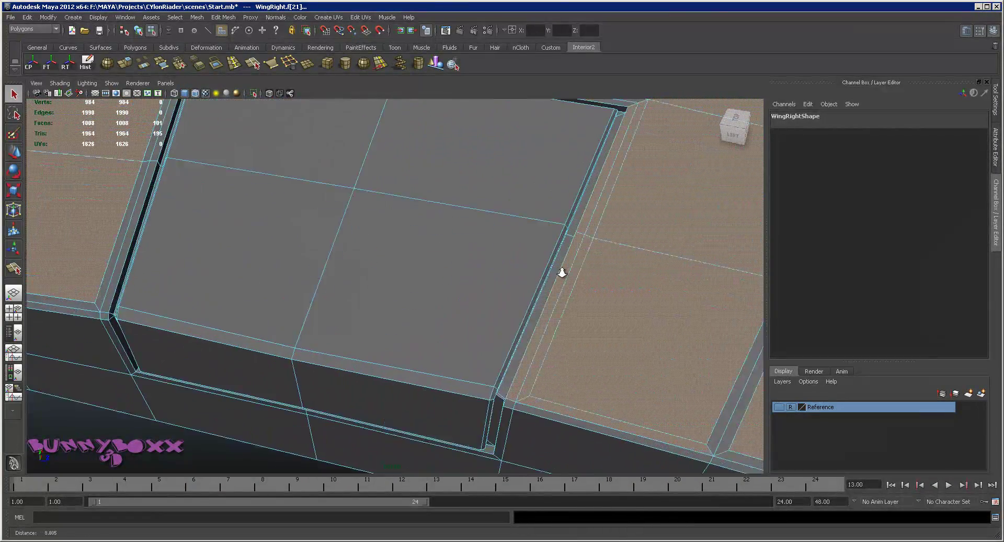
scroll(588, 275, "up", 3)
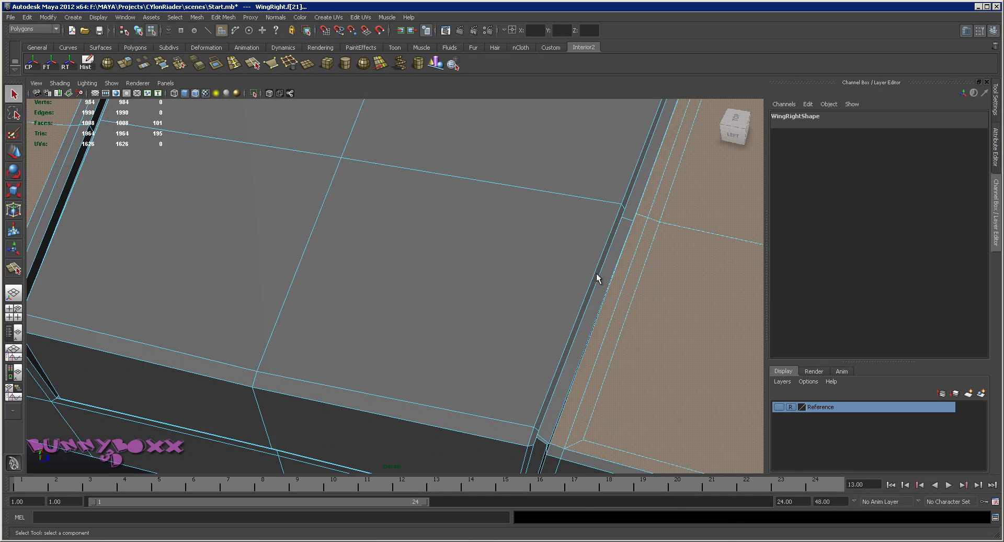
scroll(596, 273, "down", 4)
scroll(564, 261, "down", 2)
left_click(536, 185)
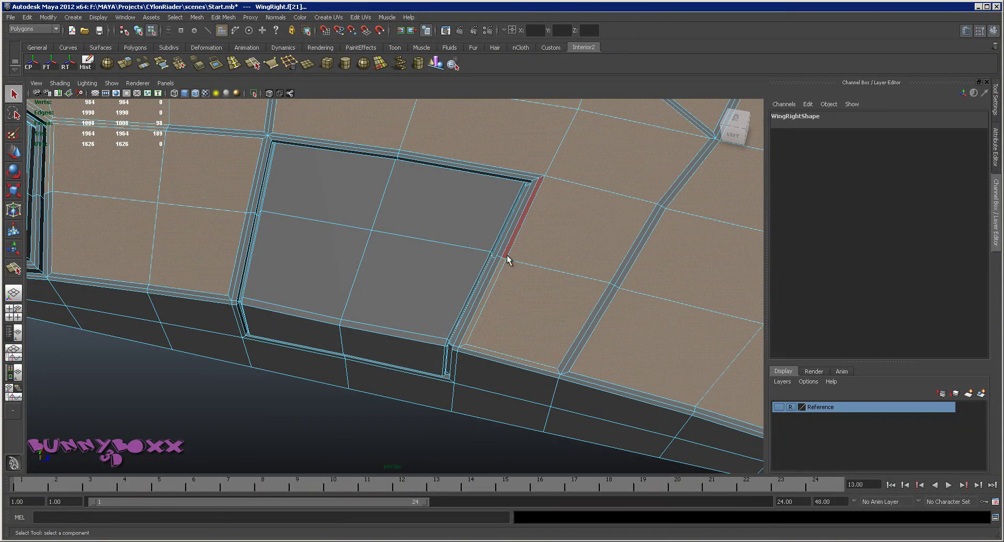
left_click(500, 267)
left_click(355, 289)
left_click(354, 289, "ctrl")
Inspect the wing's window openings and turn on wireframe on shaded.
middle_click_drag(395, 293, 502, 325, "alt")
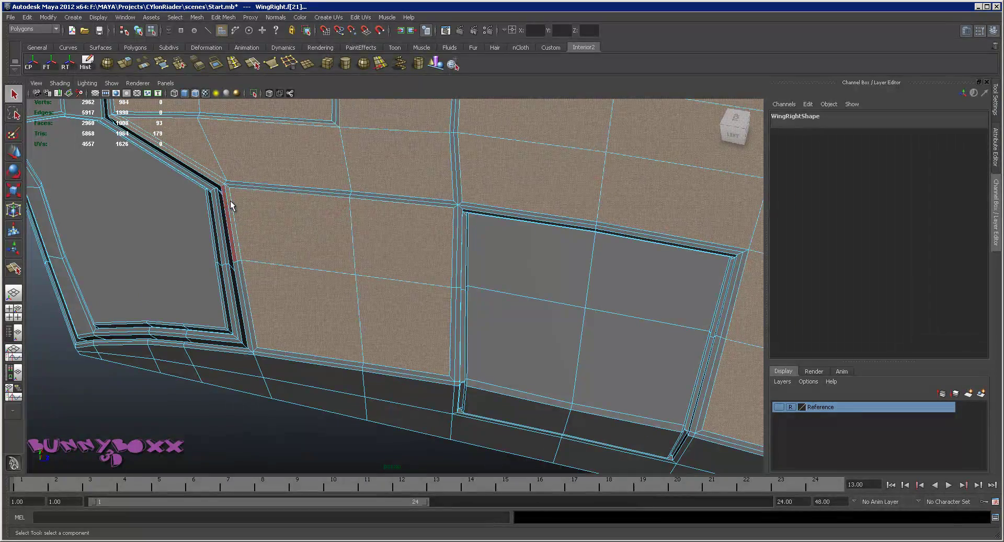
mouse_move(275, 185)
left_mouse_down("alt")
mouse_move(421, 253)
mouse_move(357, 273)
left_mouse_up("alt")
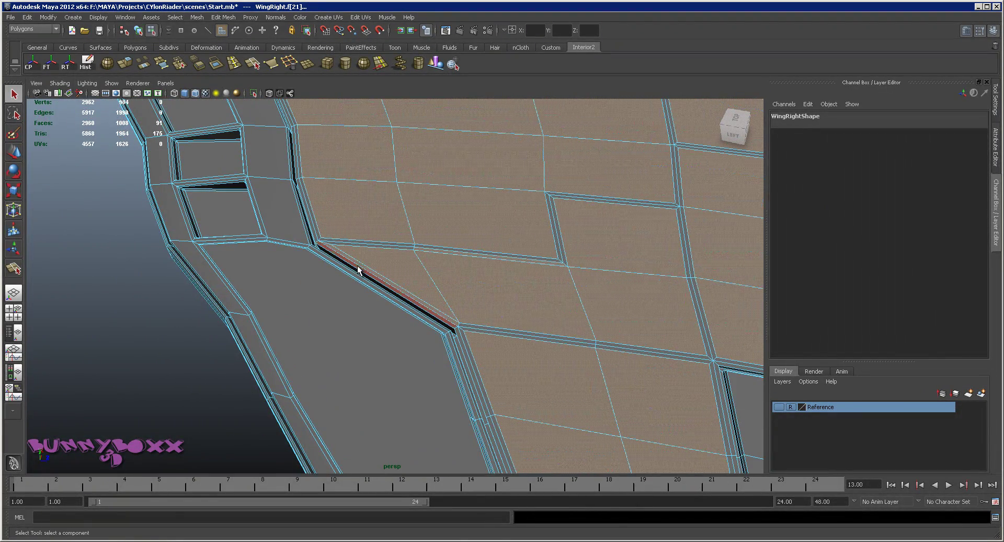
scroll(501, 255, "down", 3)
middle_click_drag(501, 256, 300, 358, "alt")
left_click_drag(300, 359, 425, 287, "alt")
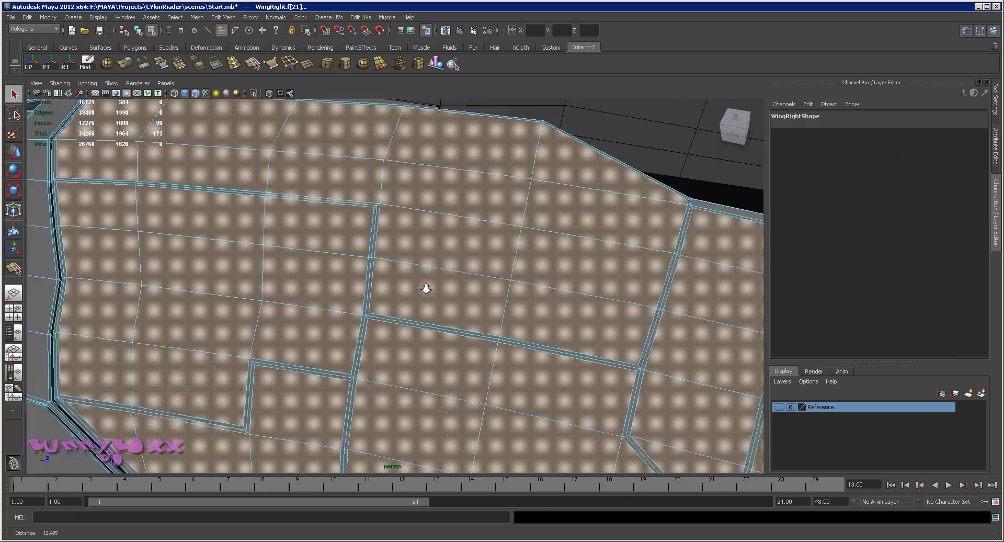
scroll(413, 300, "up", 4)
scroll(287, 309, "down", 3)
scroll(488, 329, "up", 6)
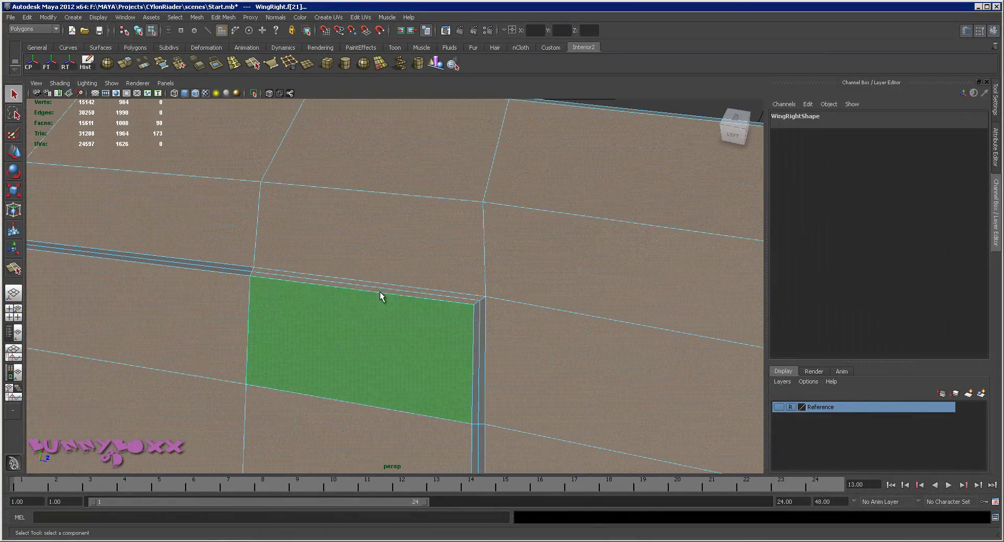
scroll(513, 285, "down", 3)
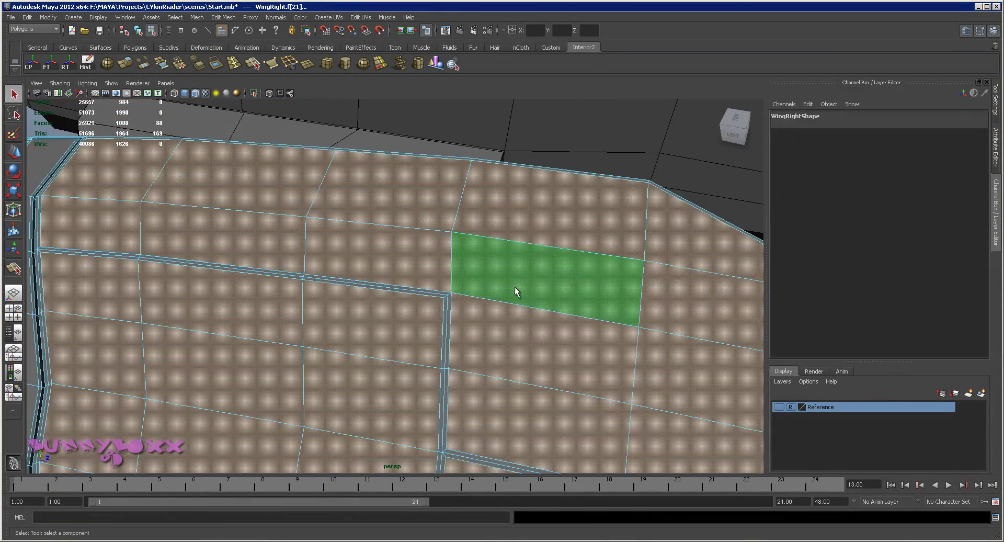
scroll(544, 282, "up", 3)
scroll(545, 282, "down", 3)
mouse_move(350, 232)
left_mouse_down("alt")
mouse_move(490, 300)
mouse_move(499, 291)
mouse_move(363, 311)
mouse_move(544, 317)
mouse_move(445, 267)
left_mouse_up("alt")
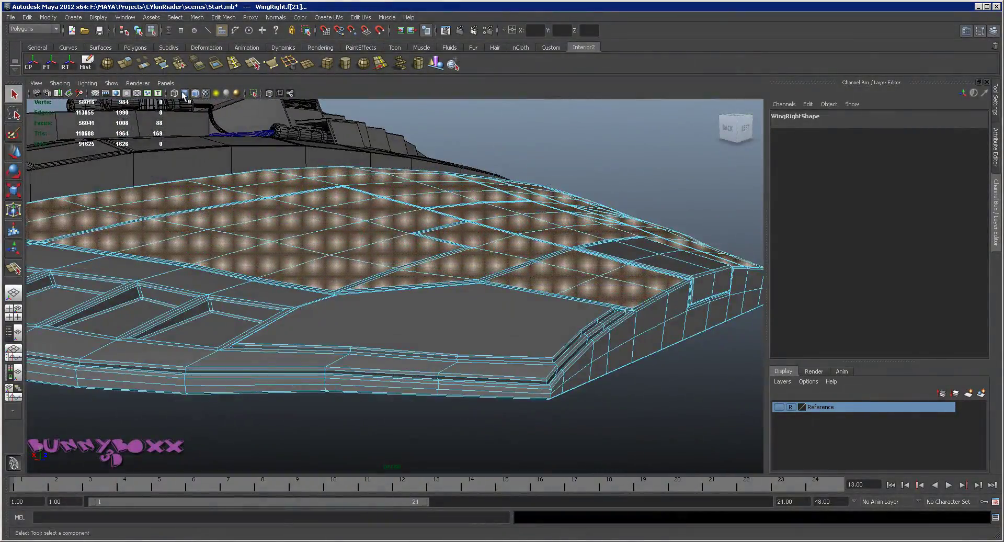
left_click(184, 95)
mouse_move(314, 219)
left_mouse_down("alt")
mouse_move(401, 214)
mouse_move(332, 253)
mouse_move(299, 261)
mouse_move(265, 251)
mouse_move(332, 164)
left_mouse_up("alt")
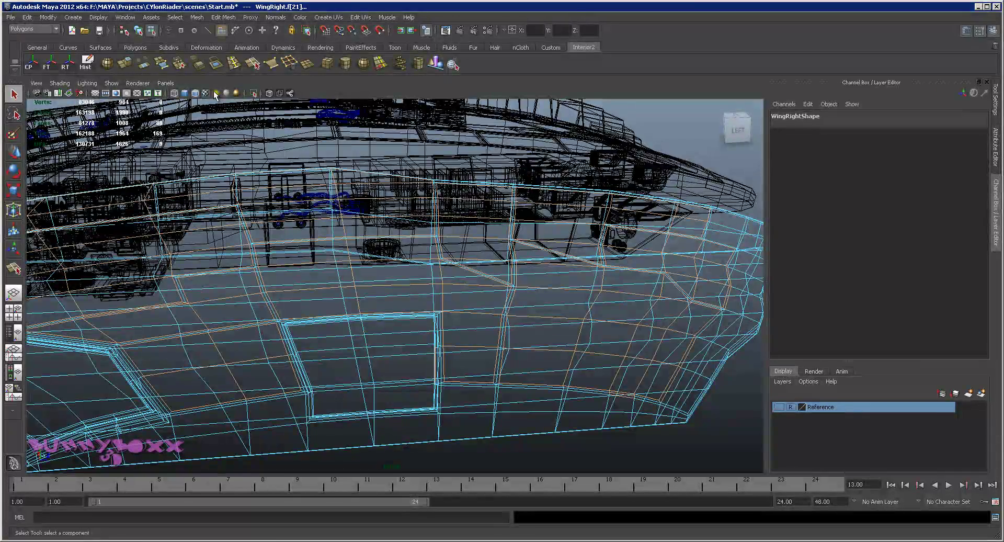
left_click(183, 94)
Extrude the selected top faces of the wing, creating polyExtrudeFace16.
mouse_move(340, 206)
left_mouse_down("alt")
mouse_move(491, 218)
mouse_move(424, 247)
mouse_move(471, 255)
left_mouse_up("alt")
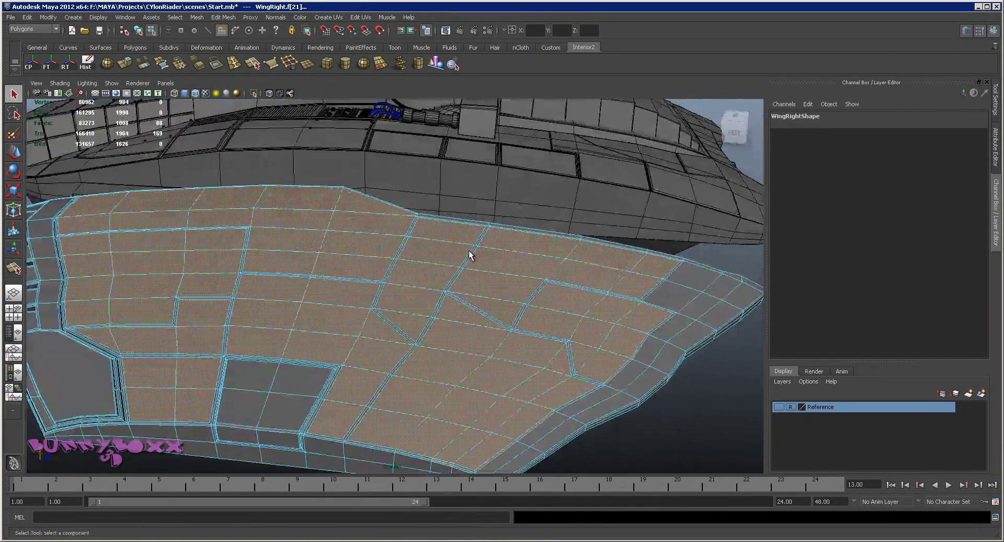
mouse_move(399, 278)
left_mouse_down("alt")
mouse_move(421, 260)
mouse_move(429, 278)
left_mouse_up("alt")
mouse_move(429, 278)
right_mouse_down("alt")
mouse_move(520, 315)
mouse_move(579, 318)
mouse_move(558, 324)
mouse_move(450, 232)
mouse_move(449, 253)
right_mouse_up("alt")
right_click_drag(448, 253, 474, 253, "alt")
left_click_drag(475, 253, 483, 250, "alt")
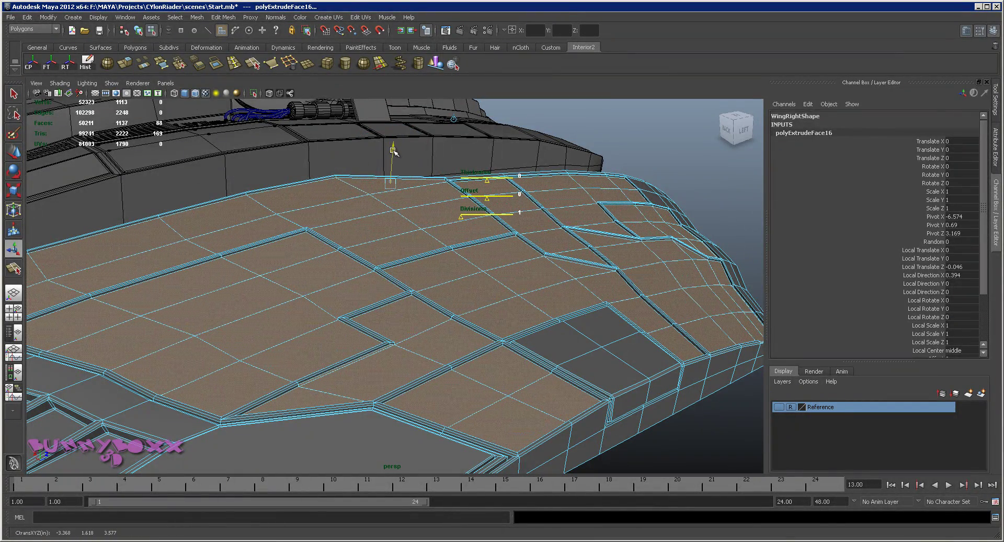
Try a sunken groove thickness on polyExtrudeFace16, then undo it and the extrusion.
left_click_drag(392, 151, 392, 152)
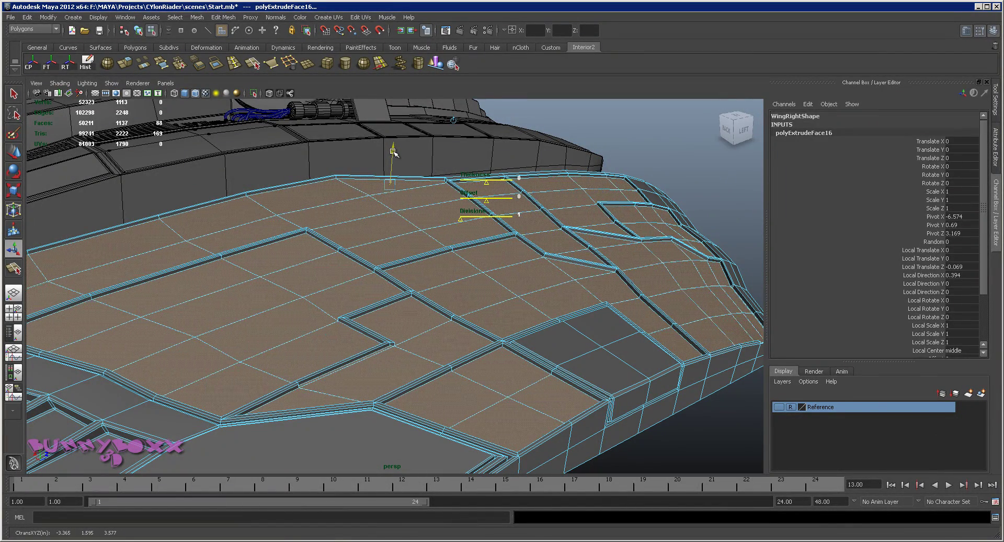
key("ctrl+z")
scroll(859, 300, "down", 3)
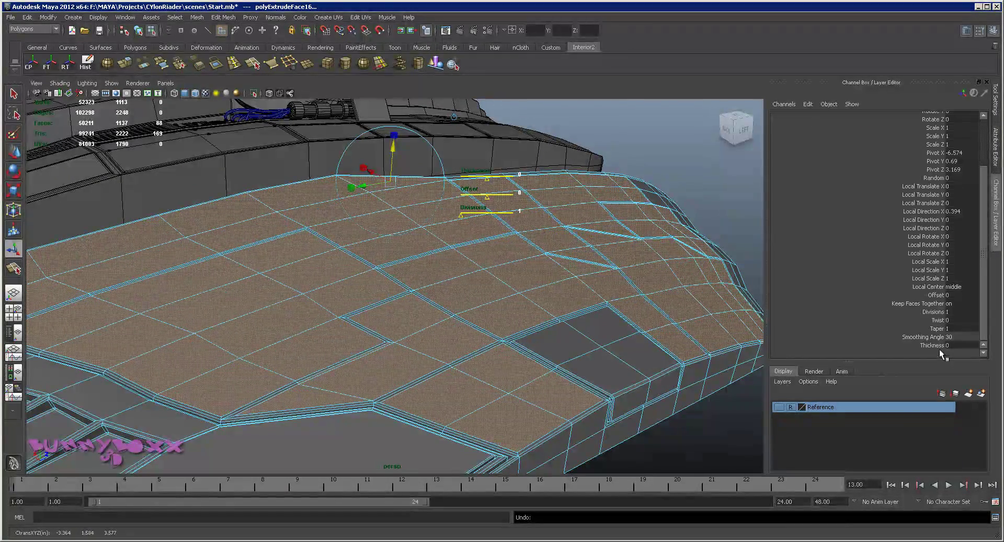
left_click(935, 345)
middle_click_drag(559, 283, 527, 271)
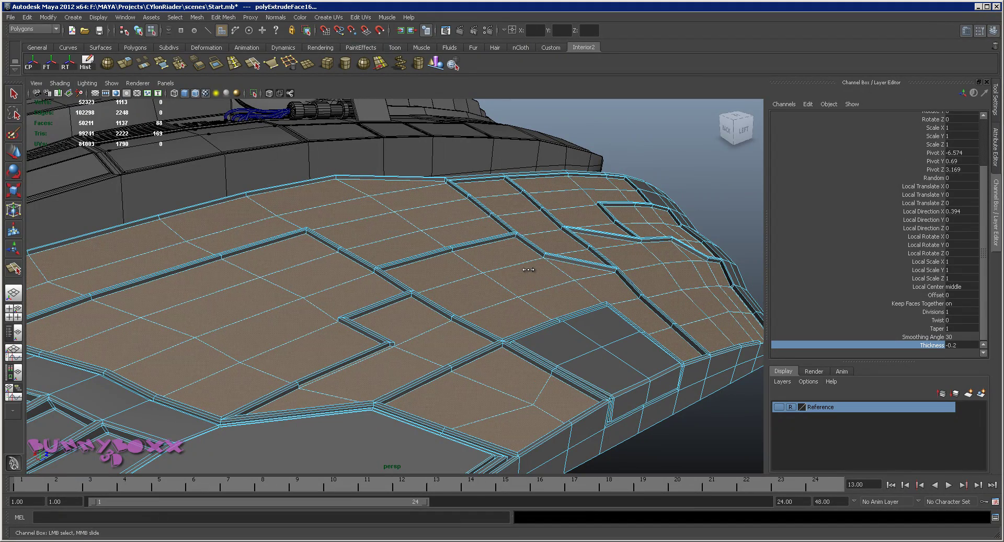
left_click_drag(534, 265, 562, 268, "alt")
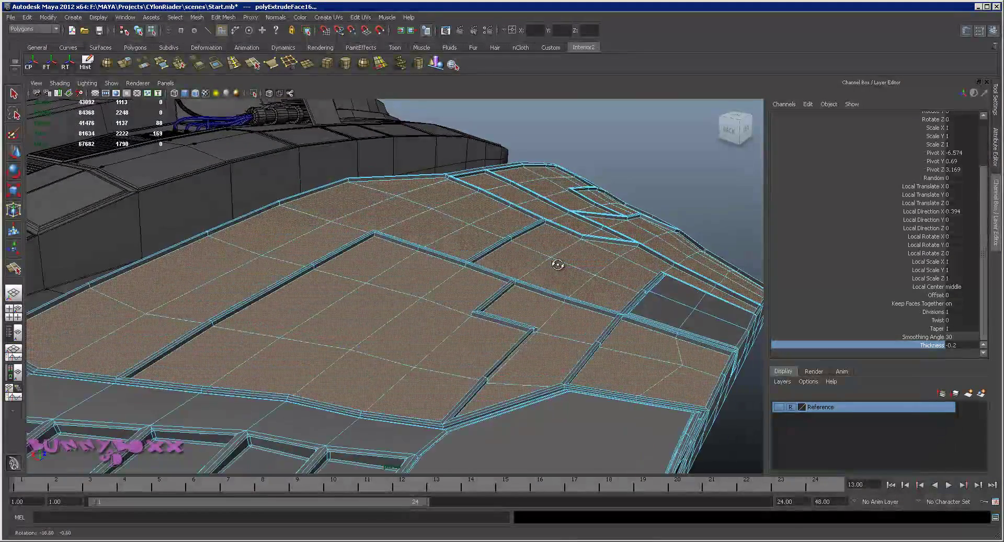
key("ctrl+z")
key("ctrl+z")
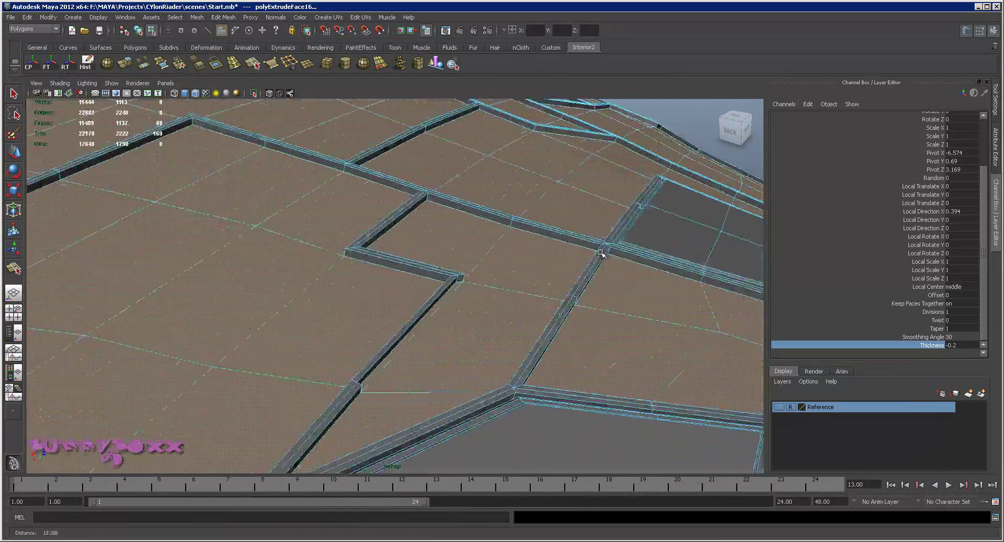
key("ctrl+z")
key("ctrl+z")
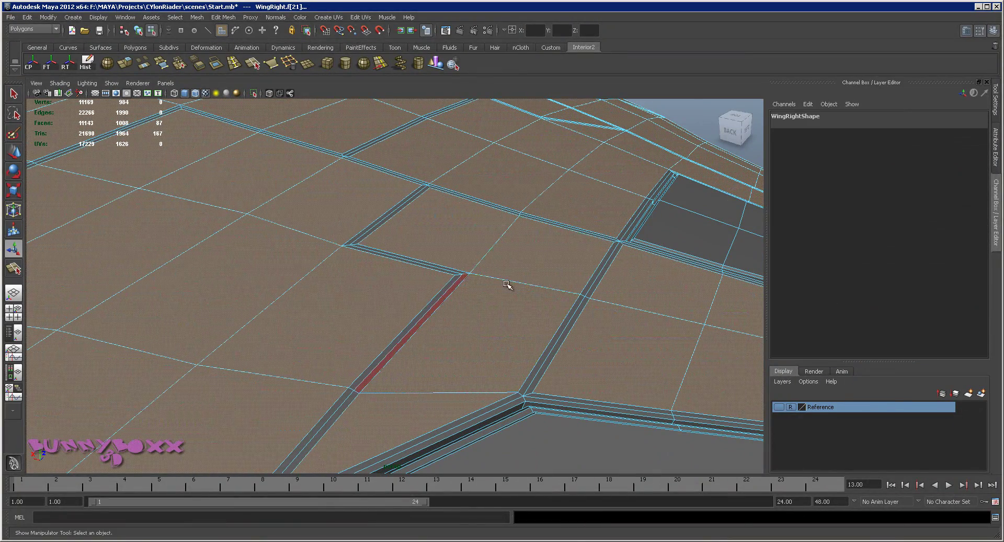
Re-extrude and test thicknesses 0.2 and -0.2, then undo back to a flat top.
scroll(511, 284, "down", 5)
mouse_move(427, 265)
right_mouse_down("shift")
mouse_move(427, 285)
mouse_move(442, 282)
mouse_move(443, 295)
right_mouse_up("shift")
scroll(947, 337, "down", 3)
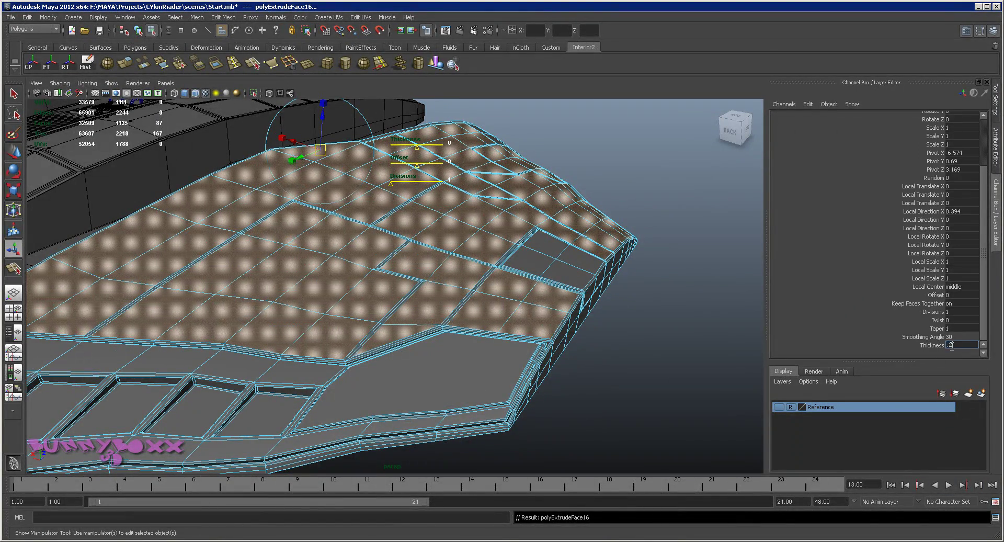
key("Return")
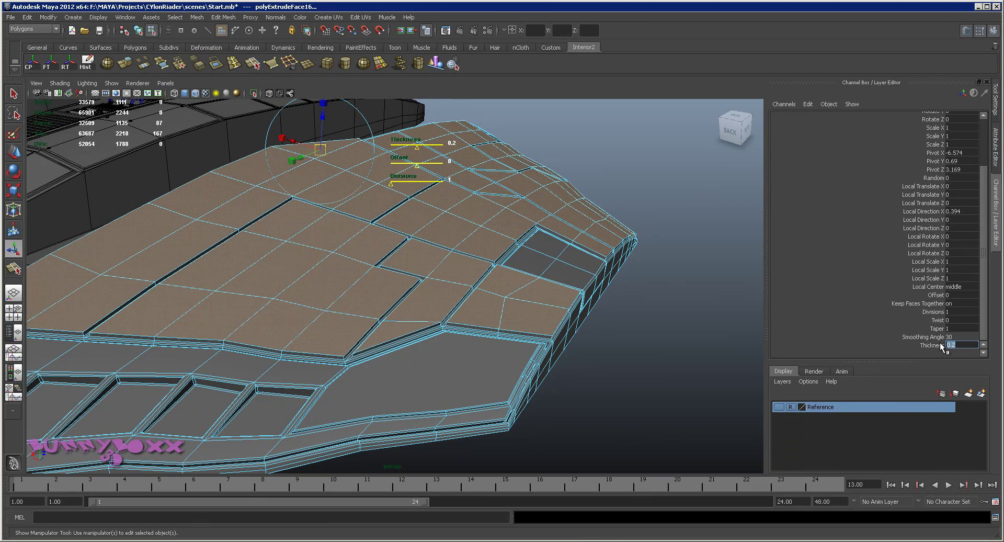
type("-0.2")
key("Return")
left_click_drag(587, 292, 340, 275, "alt")
right_click_drag(340, 276, 366, 282, "alt")
mouse_move(463, 309)
right_mouse_down("alt")
mouse_move(337, 294)
mouse_move(479, 298)
right_mouse_up("alt")
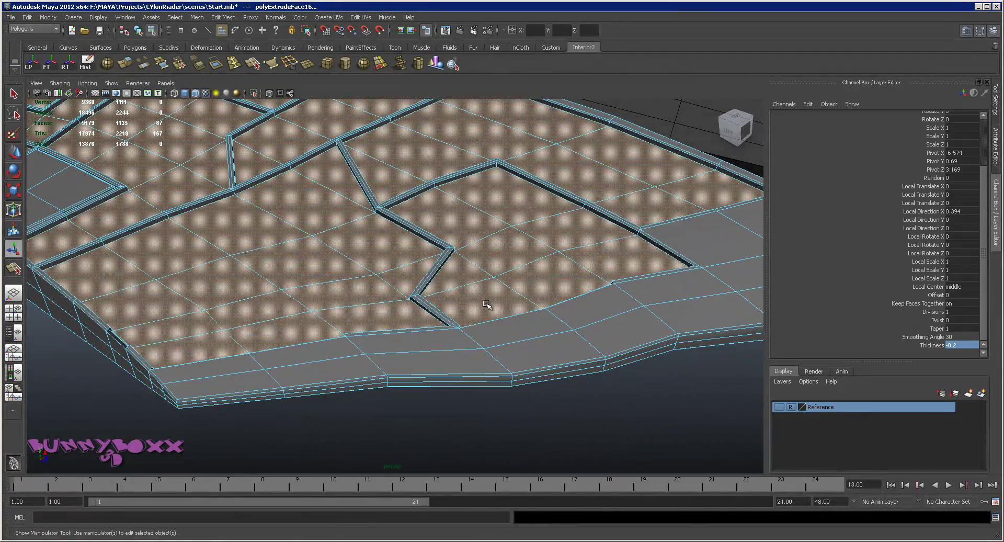
key("ctrl+z")
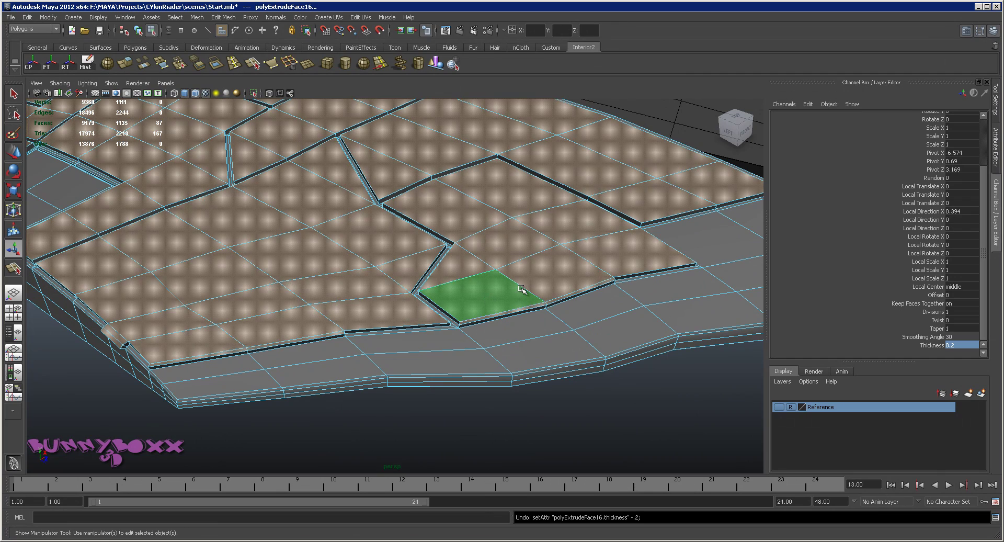
key("ctrl+z")
Extrude the selected top panel faces with thickness -0.2.
left_click(236, 338)
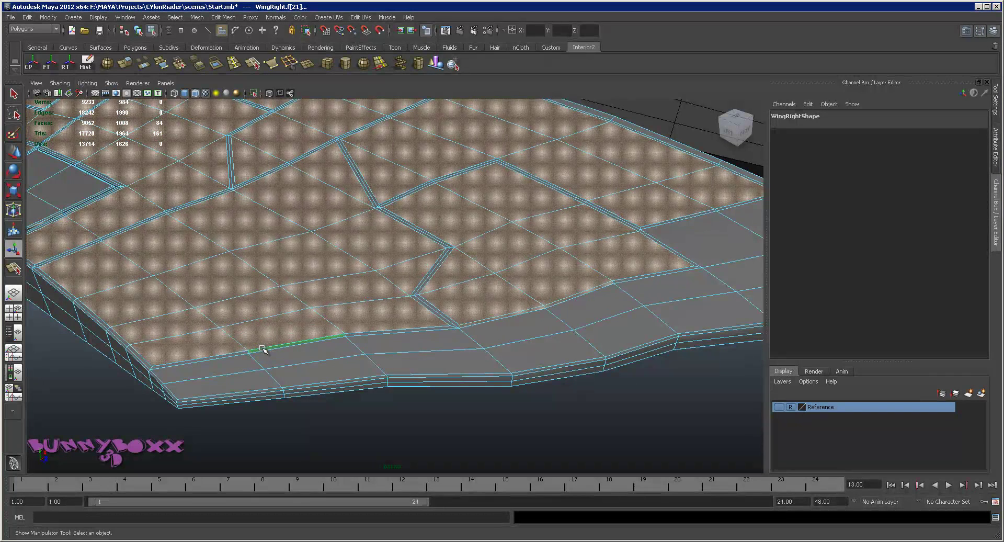
left_click(516, 315, "ctrl")
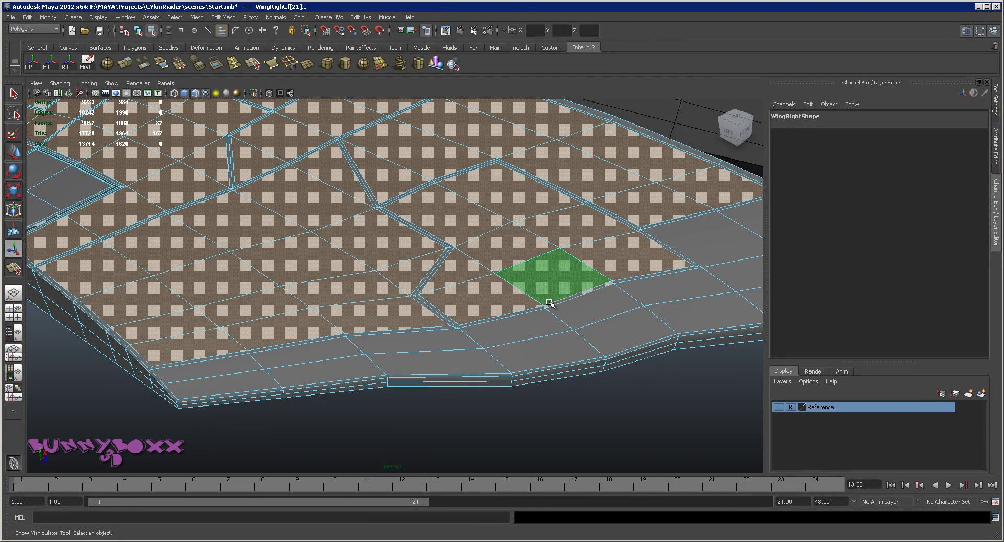
scroll(554, 304, "up", 3)
scroll(463, 309, "up", 3)
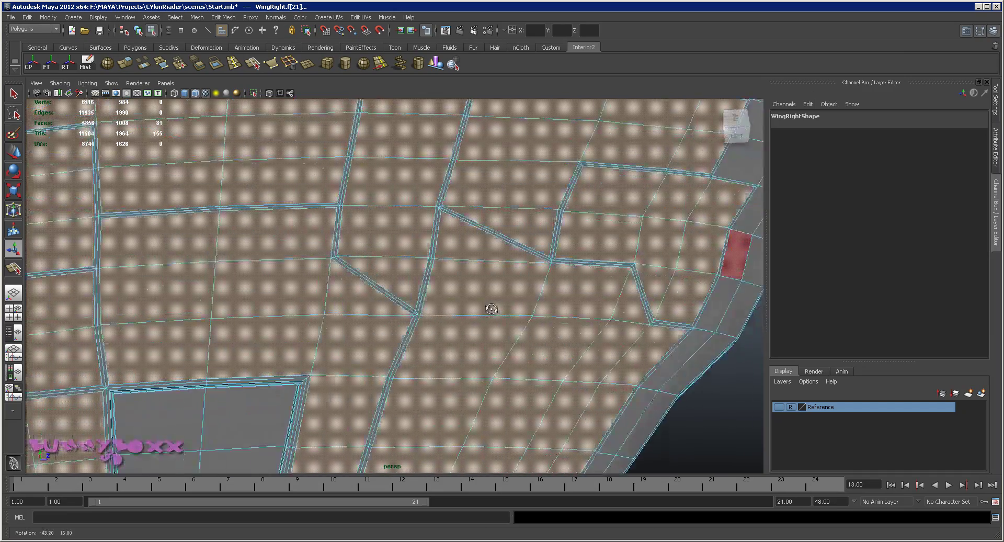
left_click_drag(490, 309, 533, 291, "alt")
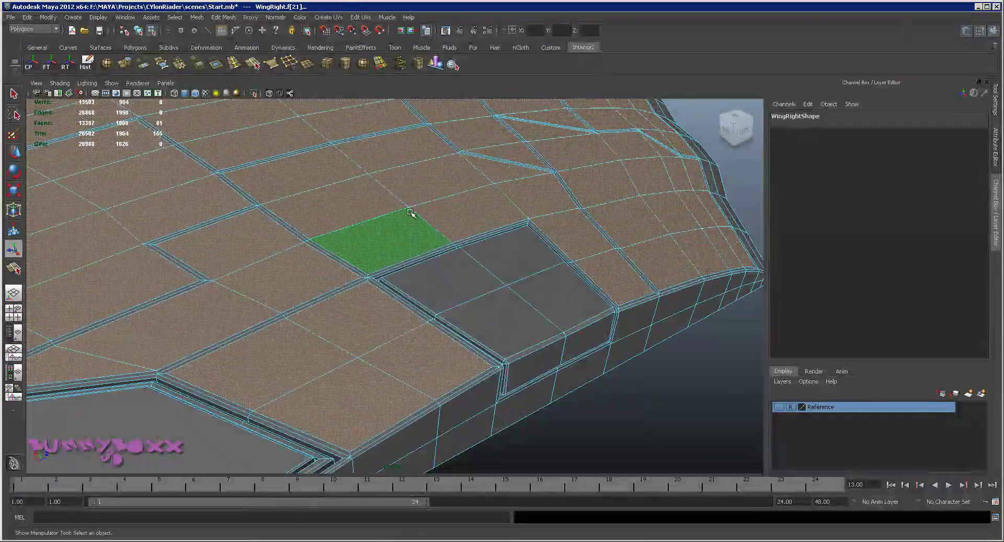
right_click_drag(409, 211, 410, 235, "shift")
mouse_move(565, 265)
left_mouse_down("alt")
mouse_move(460, 277)
mouse_move(533, 293)
mouse_move(390, 289)
mouse_move(668, 314)
left_mouse_up("alt")
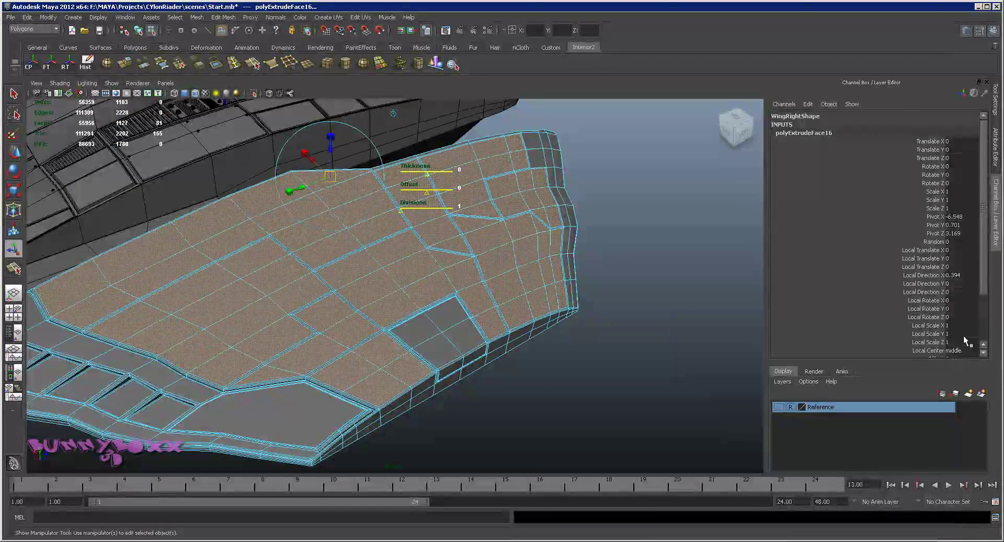
scroll(963, 334, "down", 3)
type("-0.2")
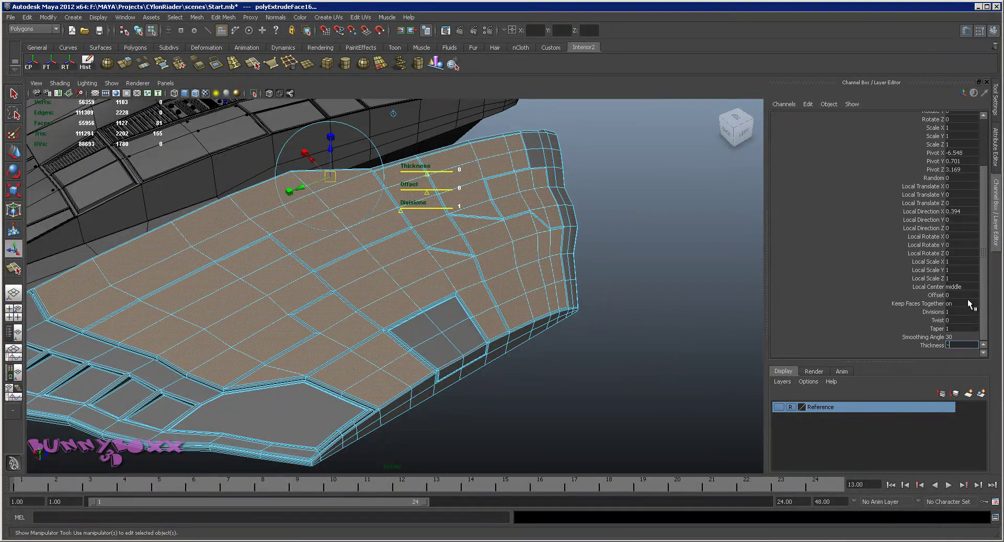
key("Return")
Repeat the extrusion with offset 0.1 and thickness 0.2.
mouse_move(615, 269)
left_mouse_down("alt")
mouse_move(531, 262)
mouse_move(503, 282)
mouse_move(515, 293)
mouse_move(600, 293)
mouse_move(652, 282)
mouse_move(540, 283)
left_mouse_up("alt")
scroll(533, 271, "up", 5)
scroll(652, 282, "down", 3)
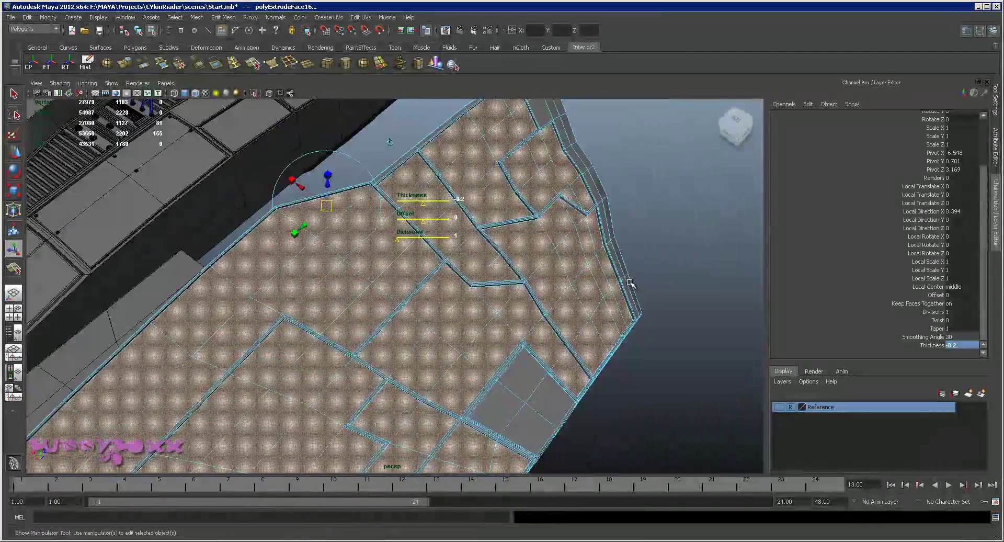
scroll(539, 282, "down", 3)
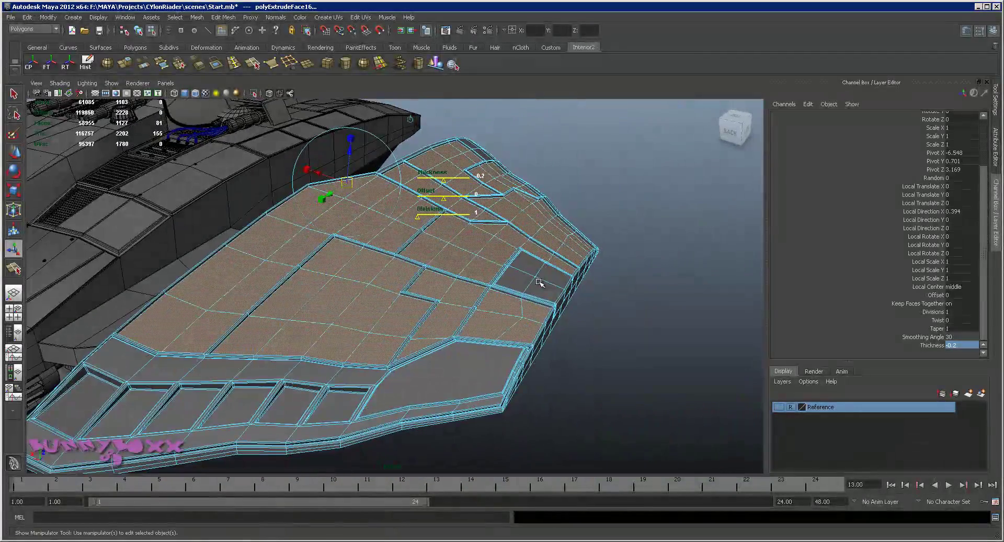
scroll(540, 282, "up", 1)
scroll(538, 286, "up", 2)
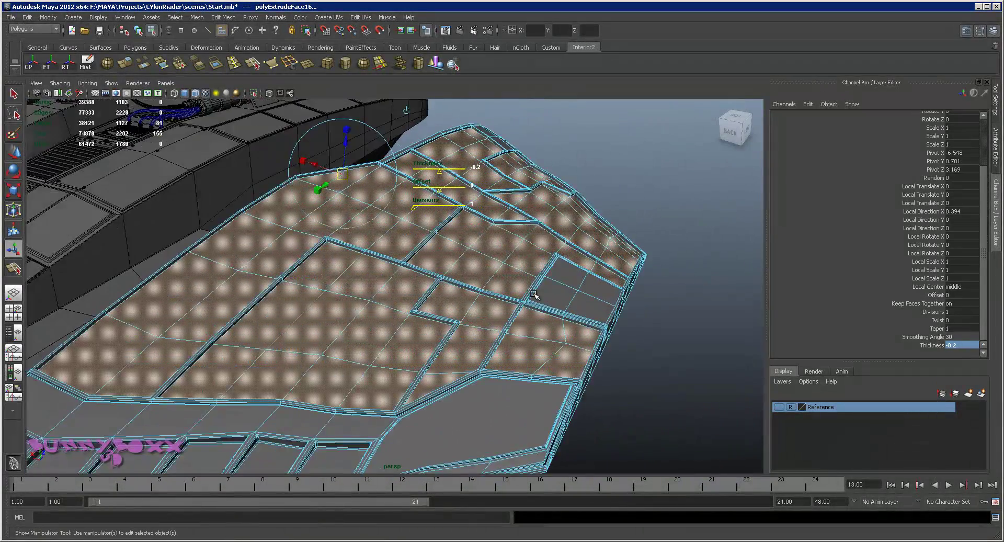
scroll(533, 294, "up", 2)
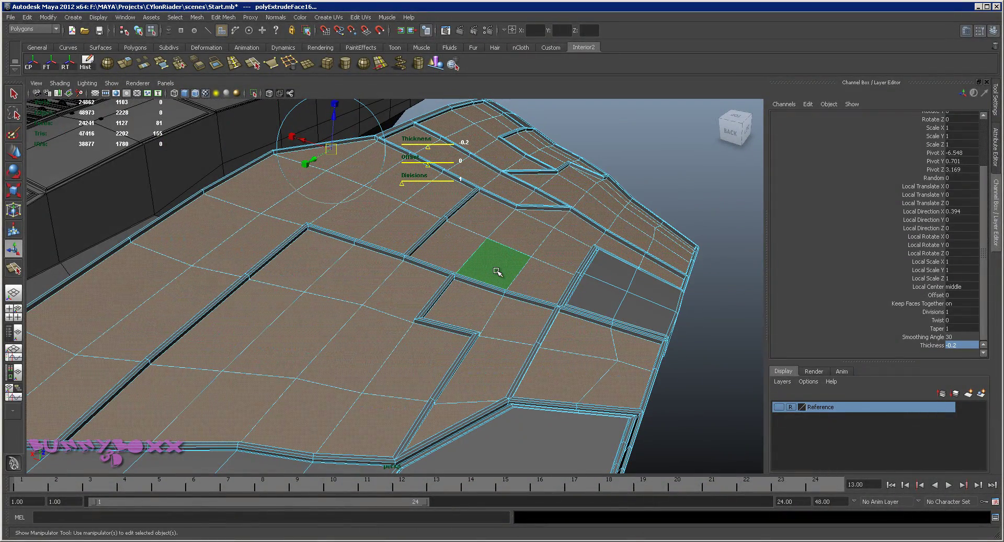
key("g")
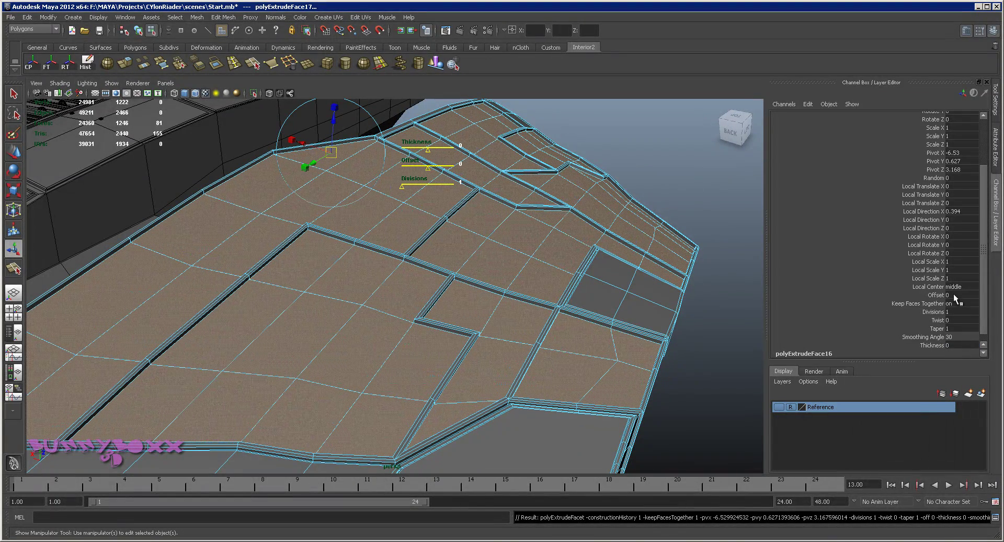
left_click(961, 295)
type(".1")
type("0.1")
key("Return")
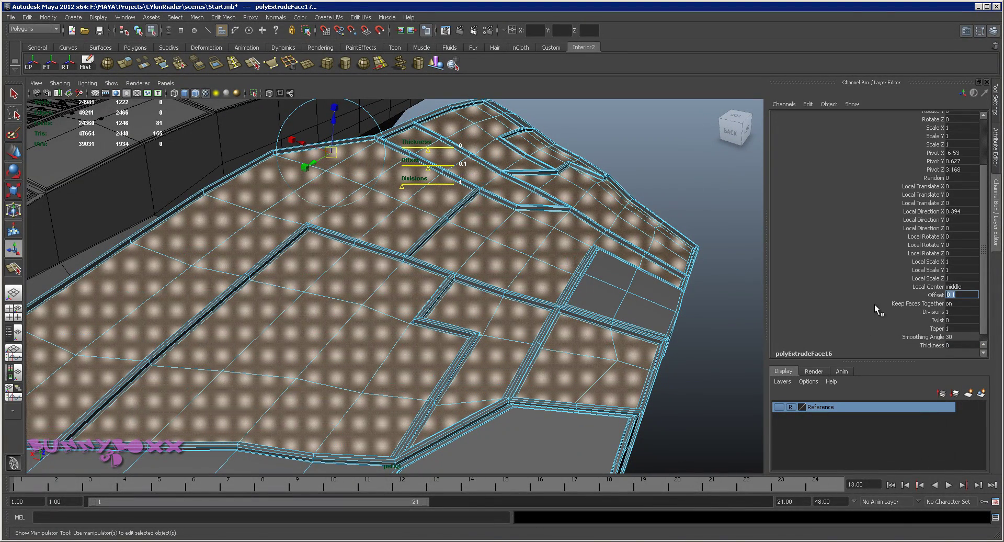
left_click(958, 345)
type("2")
key("Return")
mouse_move(670, 282)
left_mouse_down("alt")
mouse_move(511, 273)
mouse_move(488, 259)
mouse_move(531, 278)
mouse_move(632, 276)
mouse_move(349, 148)
left_mouse_up("alt")
Add a third extrusion with offset 0.07 and thickness 0.05.
key("g")
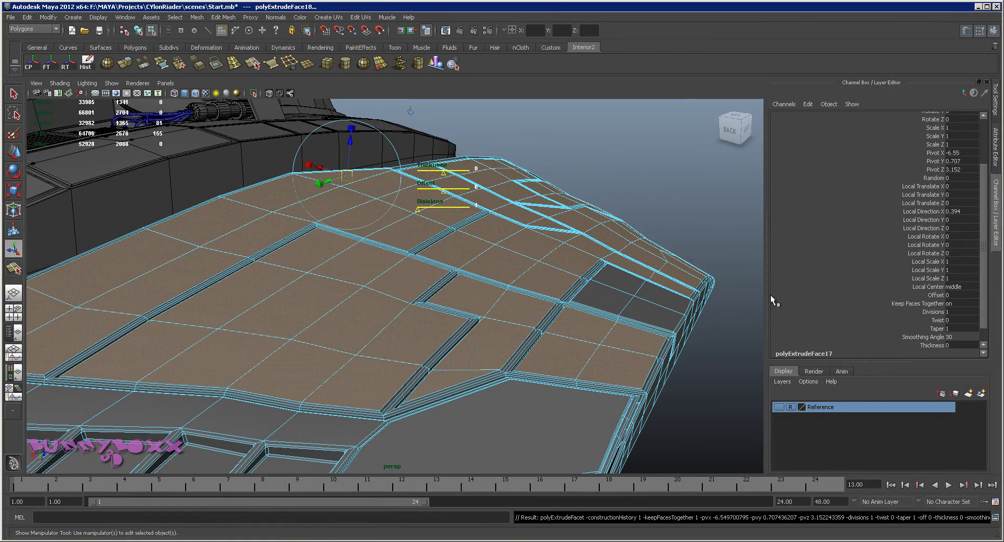
left_click(940, 295)
middle_click_drag(683, 292, 684, 268)
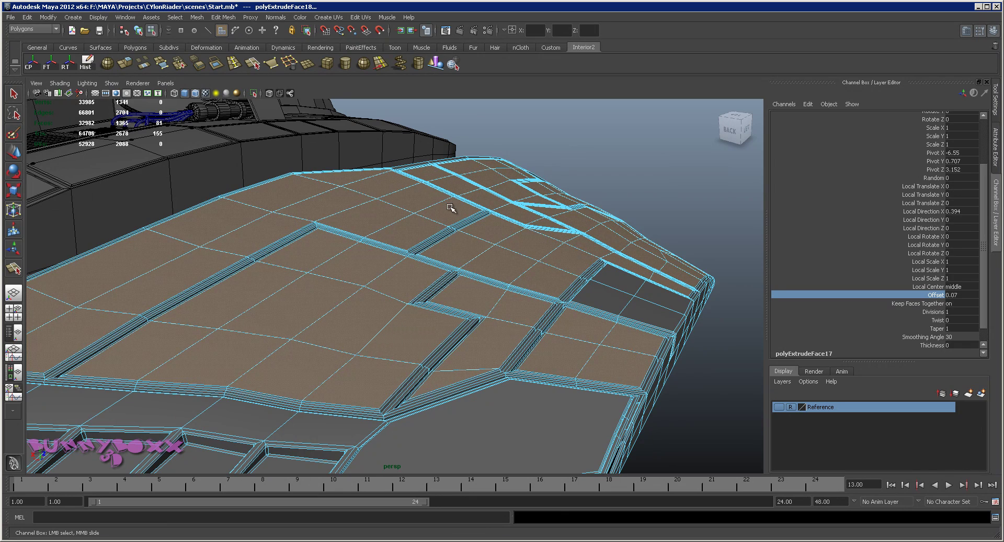
left_click(928, 345)
middle_click_drag(631, 275, 633, 273)
Leave face editing, deselect the faces and return the wing to Object Mode.
right_click(551, 261)
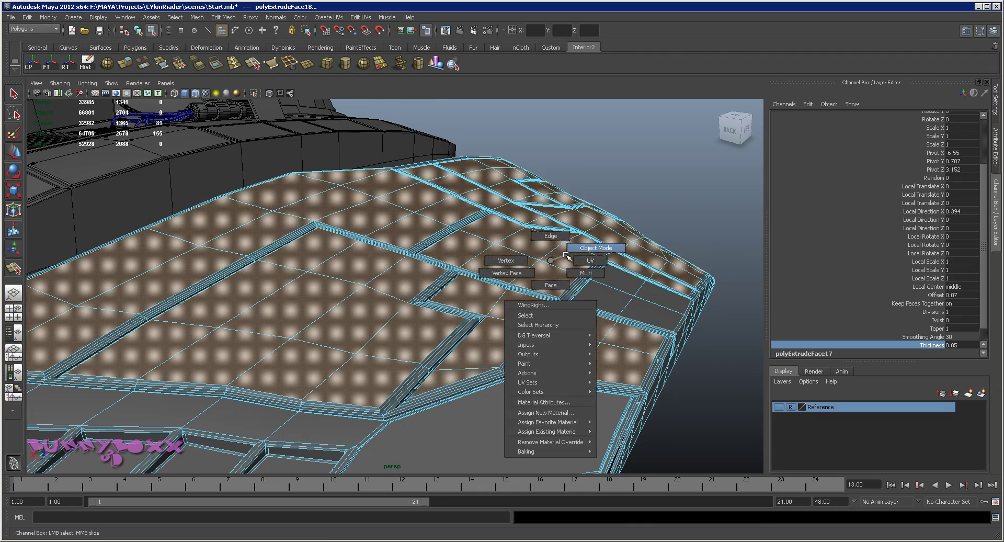
scroll(598, 311, "down", 5)
left_click(589, 262)
mouse_move(589, 262)
left_mouse_down("alt")
mouse_move(420, 294)
mouse_move(425, 276)
mouse_move(475, 242)
left_mouse_up("alt")
scroll(430, 269, "up", 3)
scroll(357, 281, "up", 3)
right_click(358, 281)
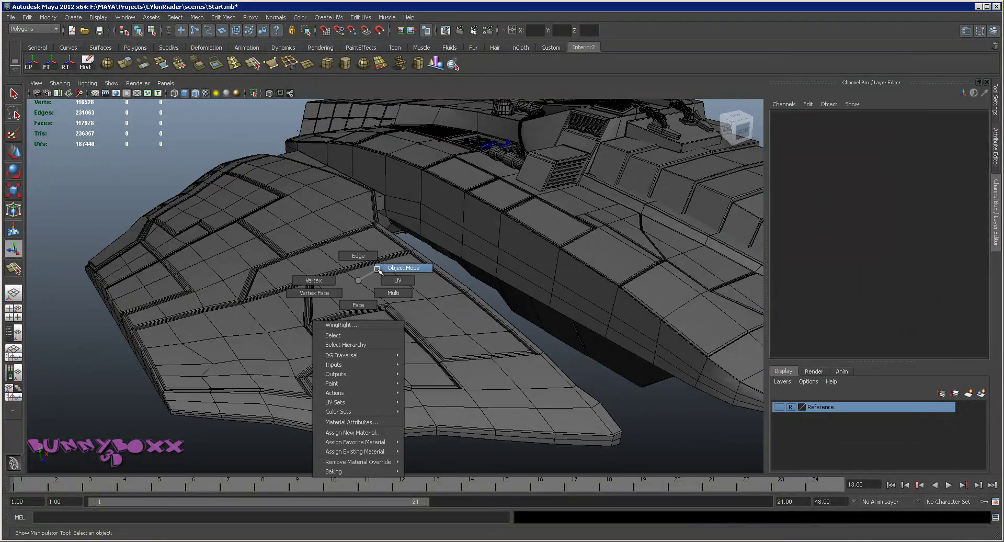
scroll(403, 283, "down", 3)
left_click_drag(407, 264, 387, 251, "alt")
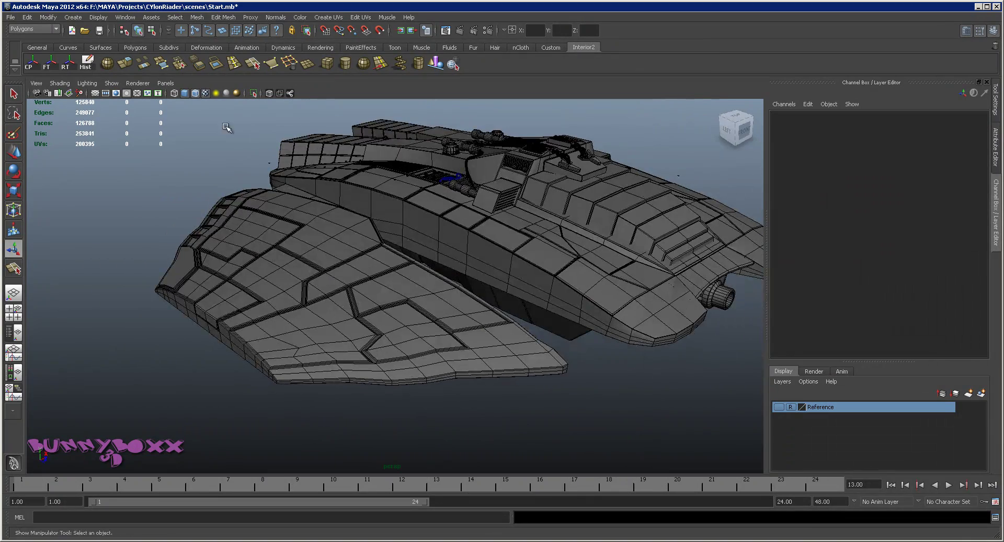
Turn off wireframe-on-shaded, select the right wing and view it from a low side angle.
left_click(183, 95)
mouse_move(258, 195)
left_mouse_down("alt")
mouse_move(497, 251)
mouse_move(578, 243)
mouse_move(408, 231)
mouse_move(486, 298)
left_mouse_up("alt")
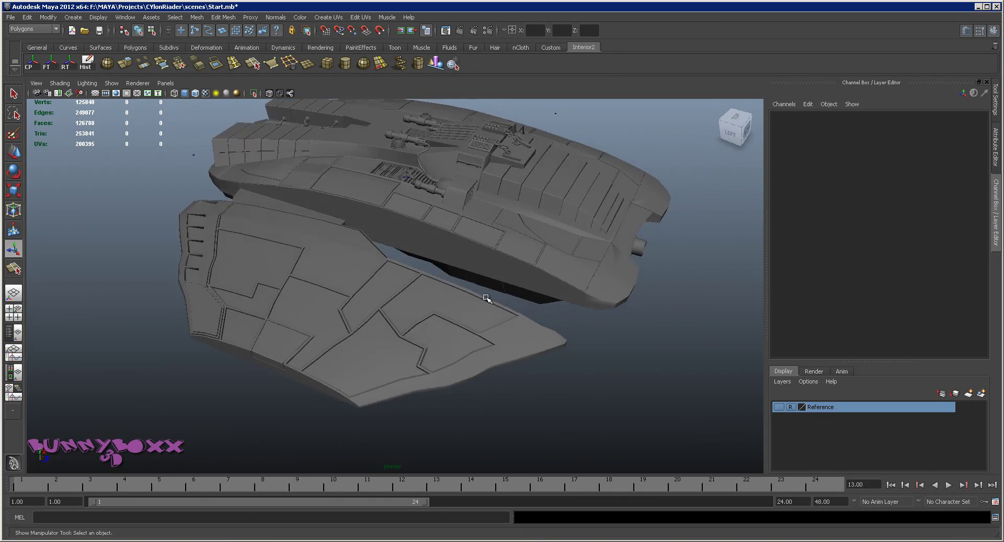
left_click(515, 345)
mouse_move(515, 345)
right_mouse_down("alt")
mouse_move(498, 331)
mouse_move(509, 299)
right_mouse_up("alt")
mouse_move(508, 299)
left_mouse_down("alt")
mouse_move(497, 314)
mouse_move(587, 309)
mouse_move(403, 378)
left_mouse_up("alt")
left_click_drag(487, 361, 331, 347, "alt")
mouse_move(331, 347)
right_mouse_down("alt")
mouse_move(410, 363)
mouse_move(388, 328)
mouse_move(387, 346)
right_mouse_up("alt")
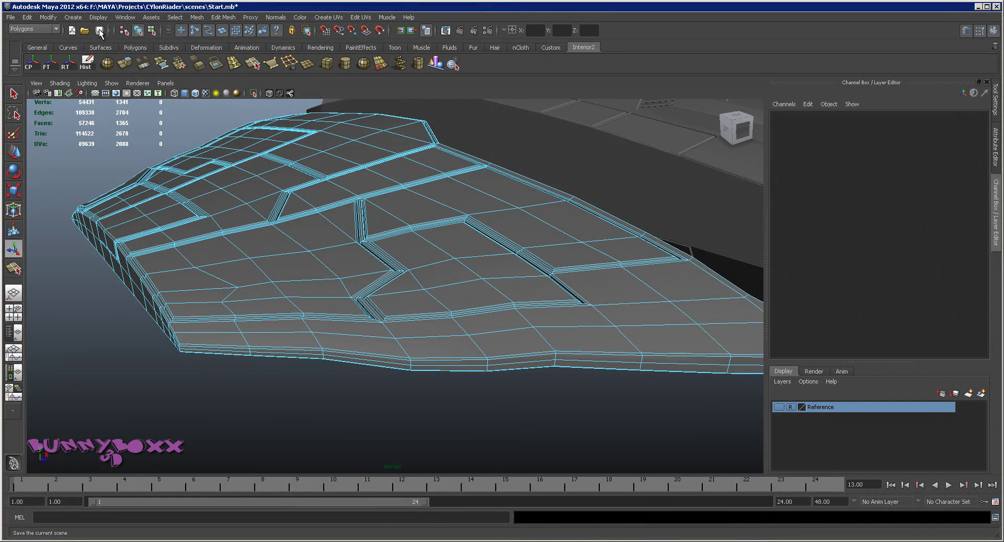
Save the scene, then select the strip of faces along the wing's outer edge.
left_click(100, 33)
key("q")
left_click(232, 338)
left_click(264, 336, "shift")
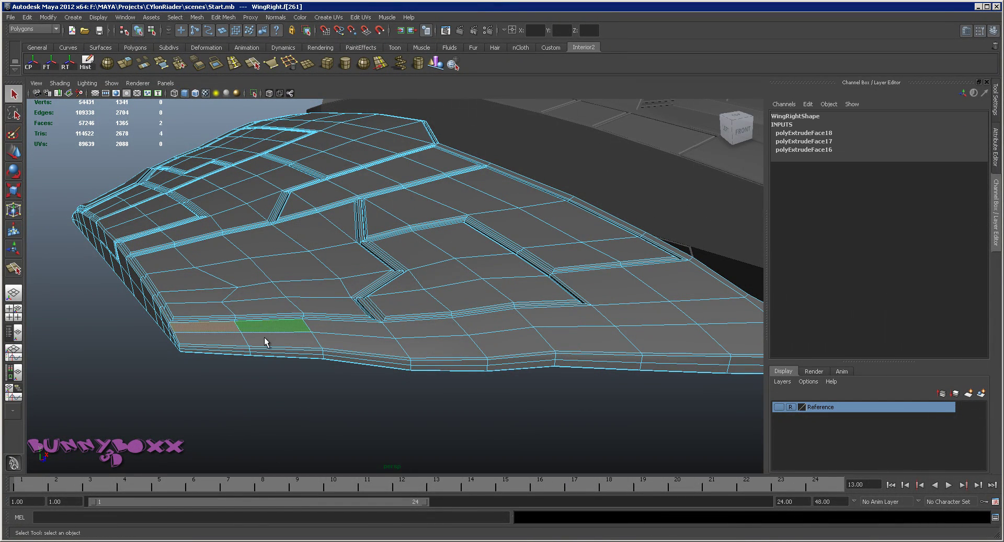
left_click(349, 331, "shift")
left_click(448, 348, "shift")
left_click(445, 329, "shift")
left_click(486, 319, "shift")
left_click(575, 337, "shift")
left_click(601, 316, "shift")
left_click(628, 311, "shift")
left_click(611, 287, "shift")
left_click(672, 290, "shift")
left_click(724, 338, "shift")
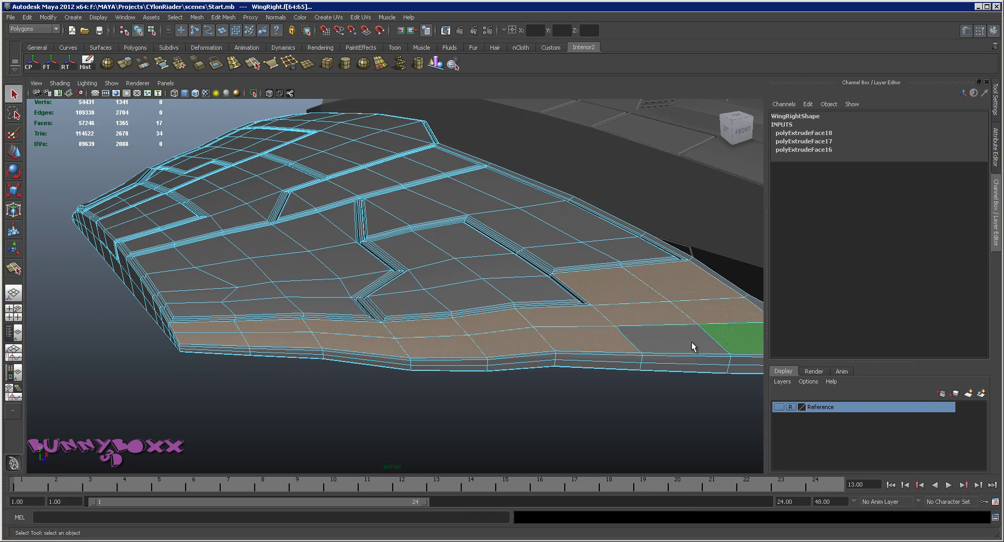
left_click(639, 339, "shift")
left_click_drag(638, 339, 560, 315, "alt")
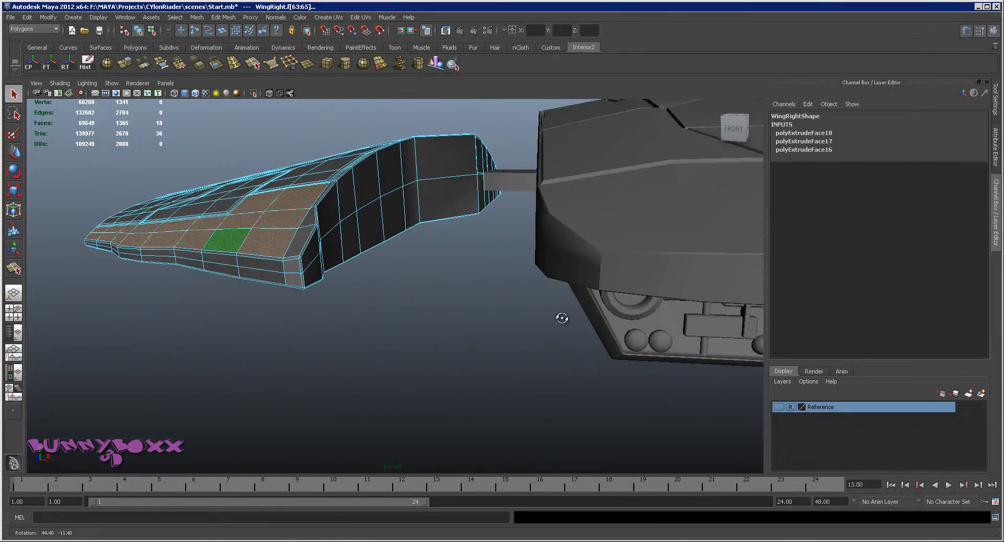
right_click_drag(560, 315, 622, 320, "alt")
mouse_move(623, 320)
left_mouse_down("alt")
mouse_move(649, 340)
mouse_move(555, 320)
left_mouse_up("alt")
Extrude the edge strip faces and inset them slightly with Offset.
left_click(216, 19)
left_click(216, 19)
right_click(617, 289, "shift")
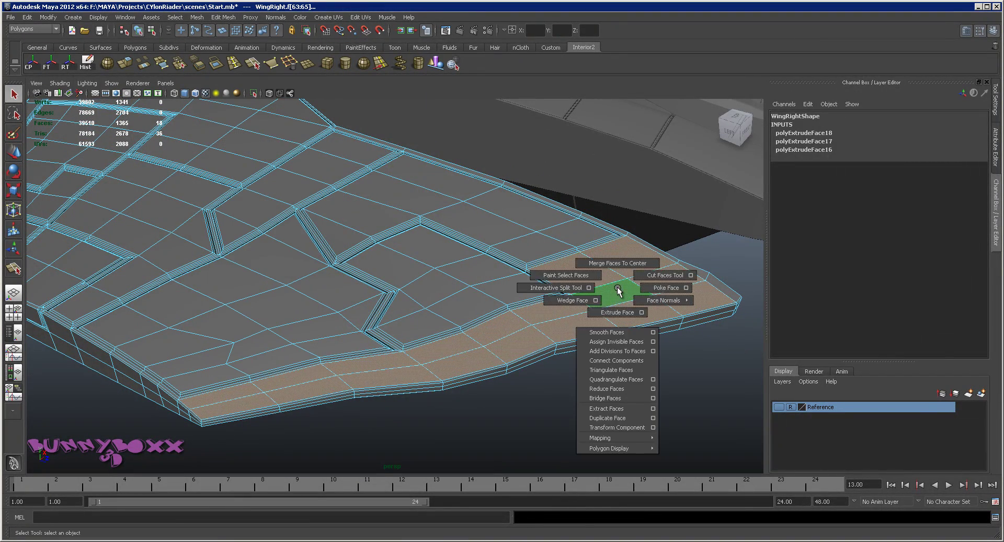
left_click(618, 304)
scroll(950, 309, "down", 3)
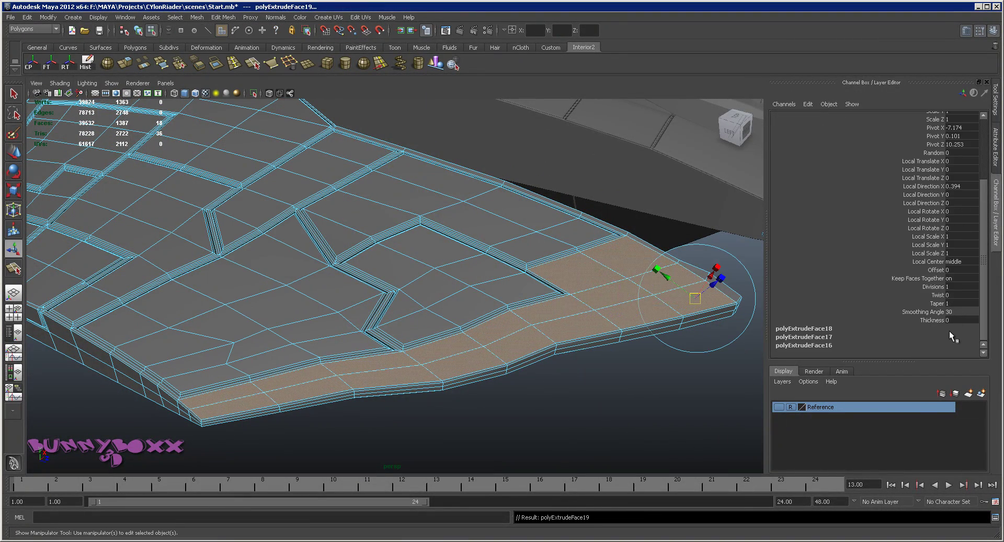
left_click(892, 269)
middle_click_drag(624, 274, 625, 274)
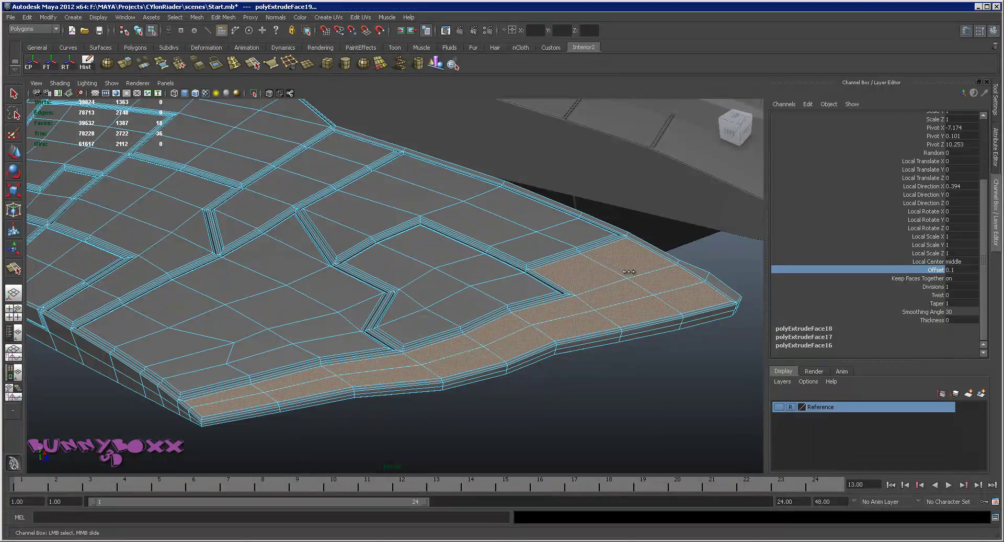
Extrude the strip twice more, sinking it with negative Thickness, then raising it with positive Thickness.
mouse_move(569, 382)
left_mouse_down("alt")
mouse_move(643, 354)
mouse_move(582, 369)
left_mouse_up("alt")
key("ctrl+e")
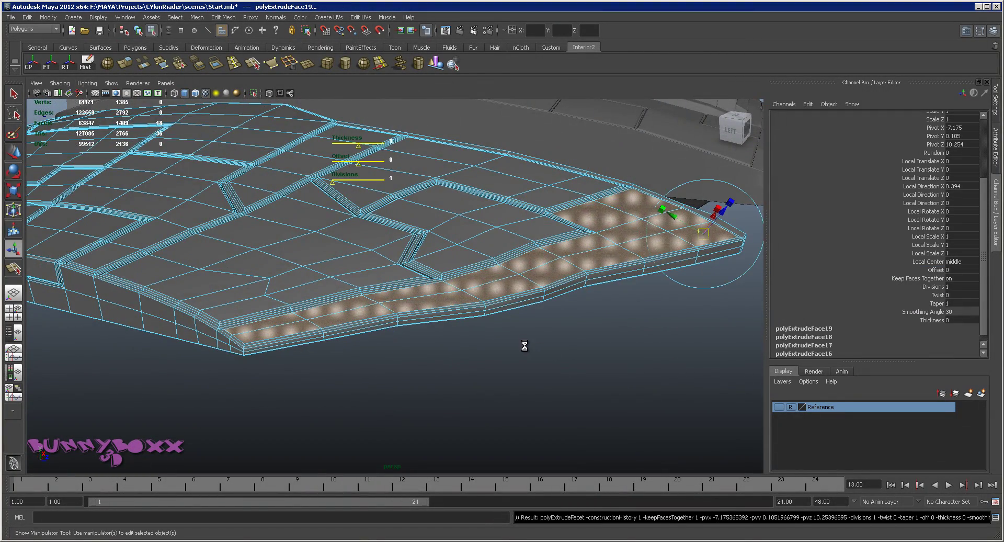
left_click(934, 319)
middle_click_drag(653, 306, 627, 312)
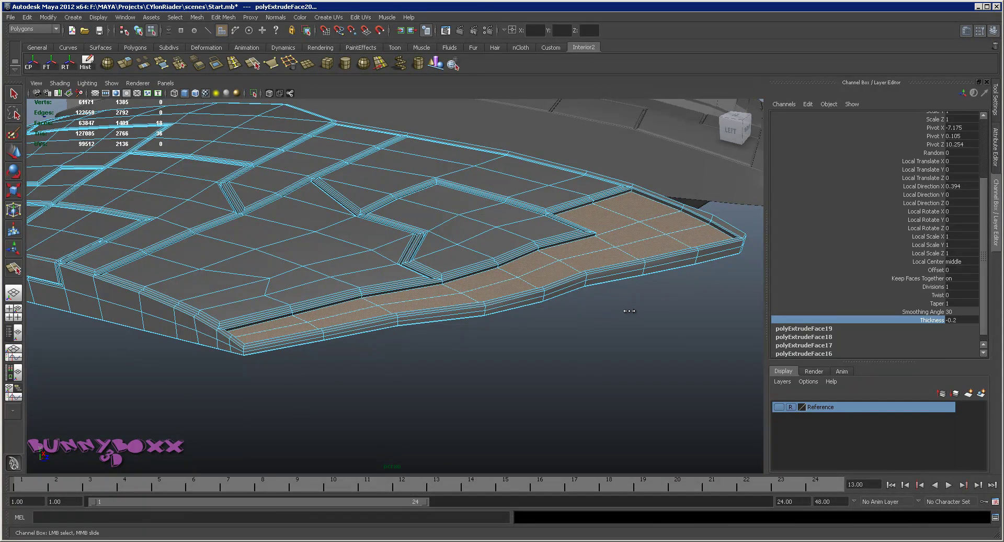
key("ctrl+e")
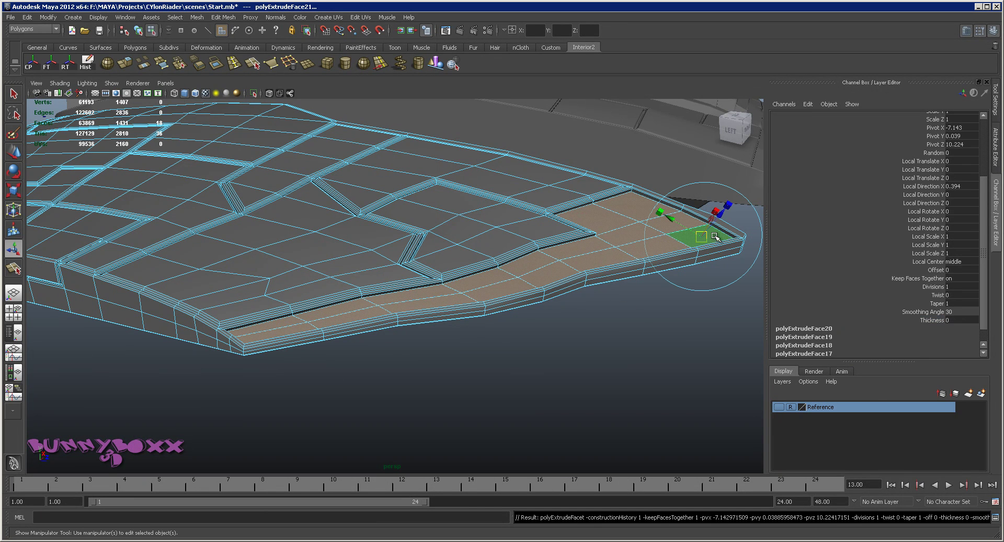
left_click(931, 320)
middle_click_drag(665, 296, 676, 296)
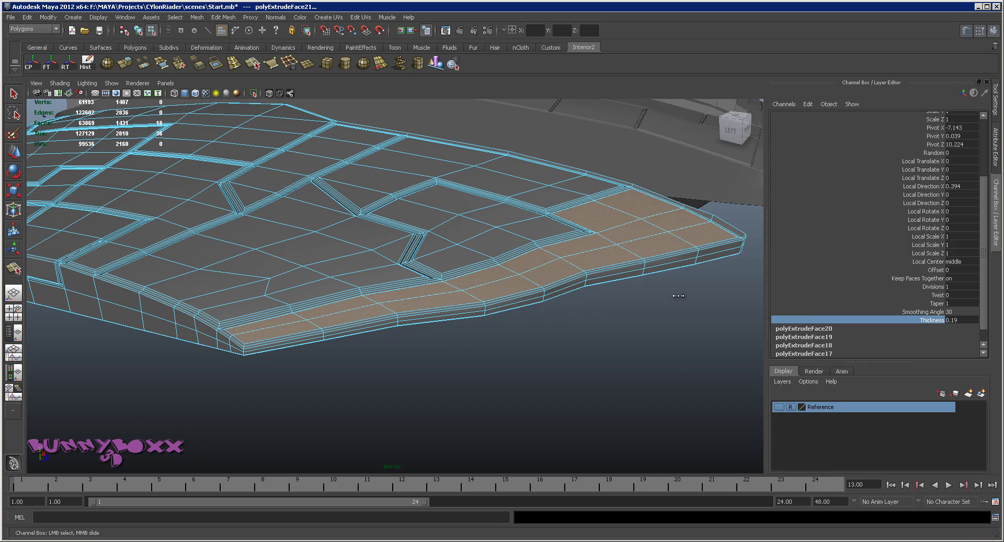
Undo the raised thickness and inset the strip's edges with Offset instead.
scroll(679, 297, "up", 2)
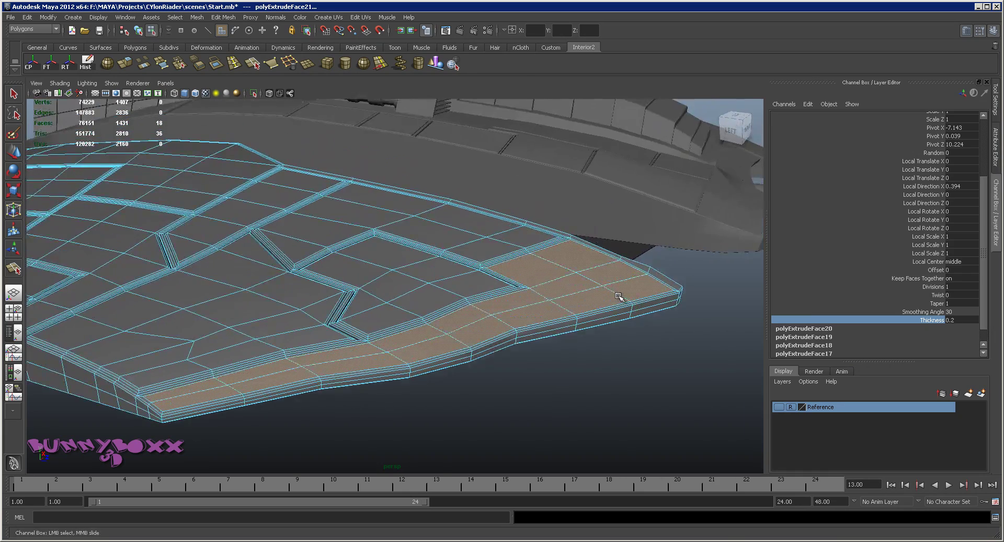
scroll(616, 291, "up", 3)
scroll(612, 316, "up", 2)
key("ctrl+z")
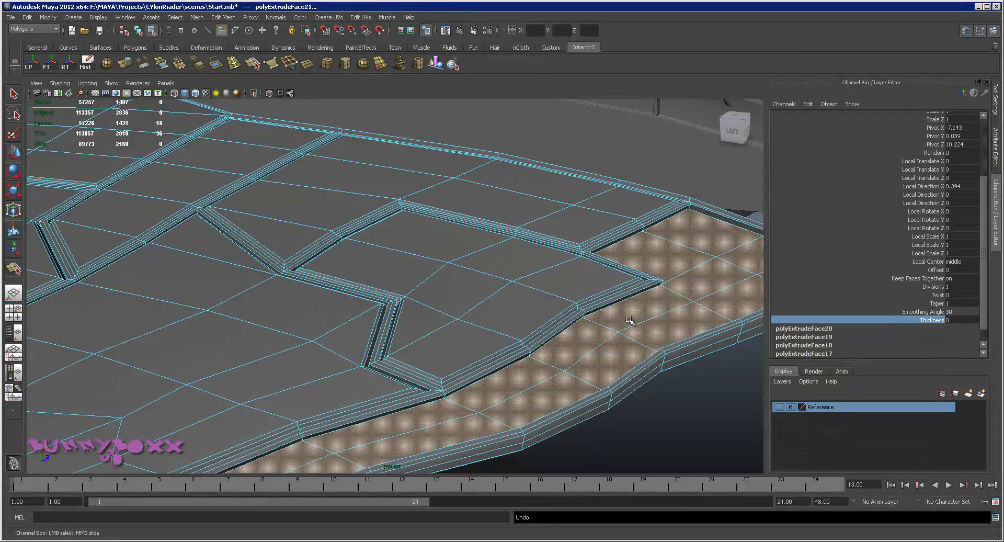
left_click(933, 270)
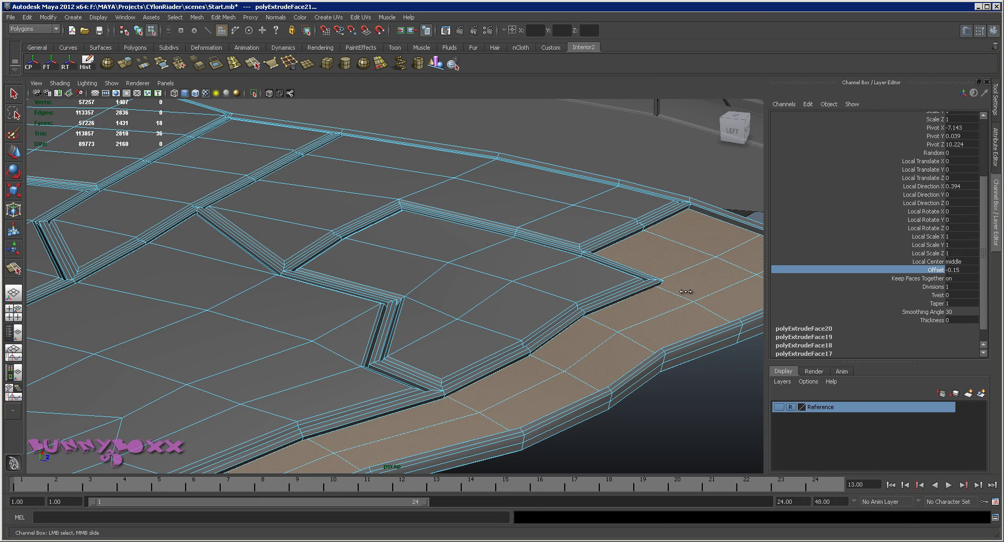
middle_click_drag(680, 288, 697, 287)
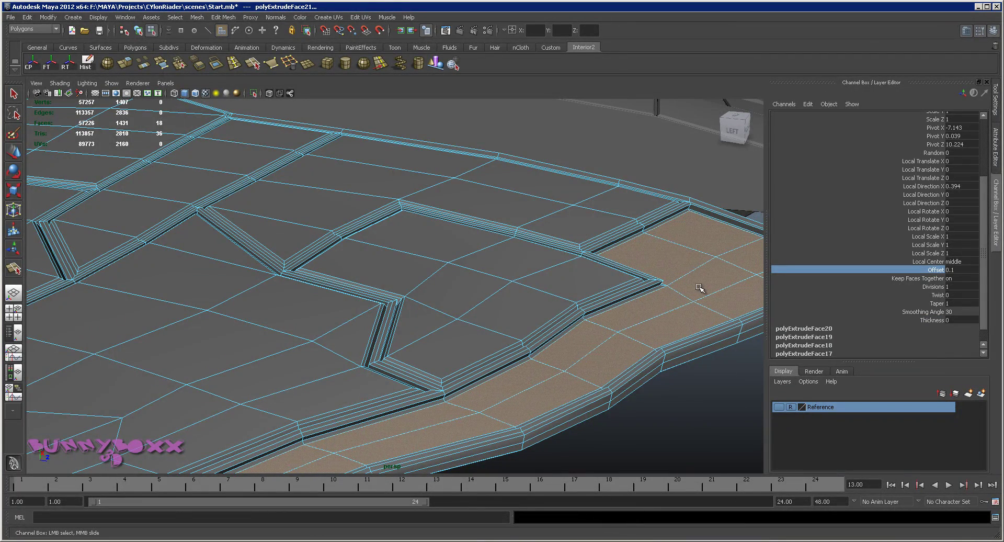
Extrude the strip twice more, shifting it and shrinking it inward to Offset 0.05.
key("g")
scroll(713, 301, "down", 3)
left_click_drag(676, 262, 673, 255)
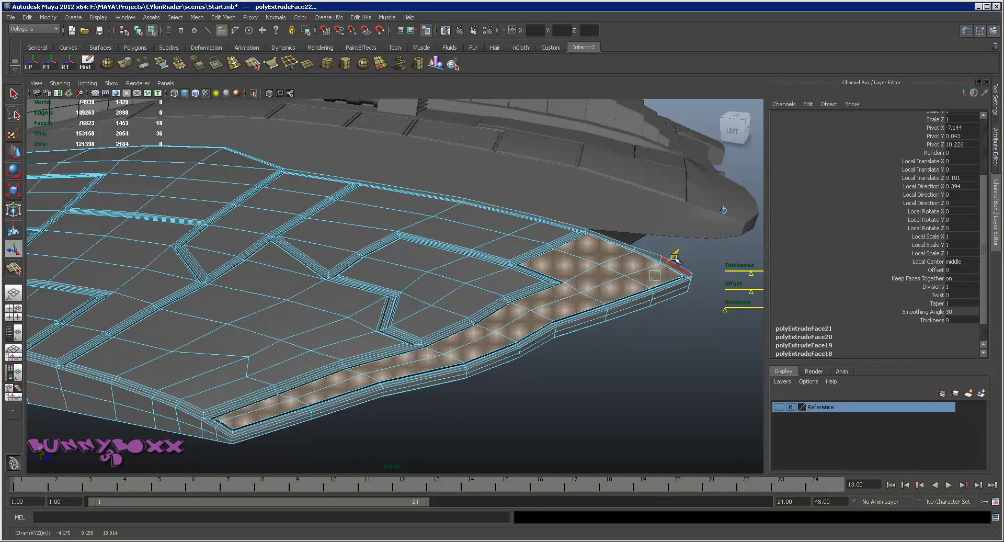
scroll(646, 341, "up", 2)
key("ctrl+e")
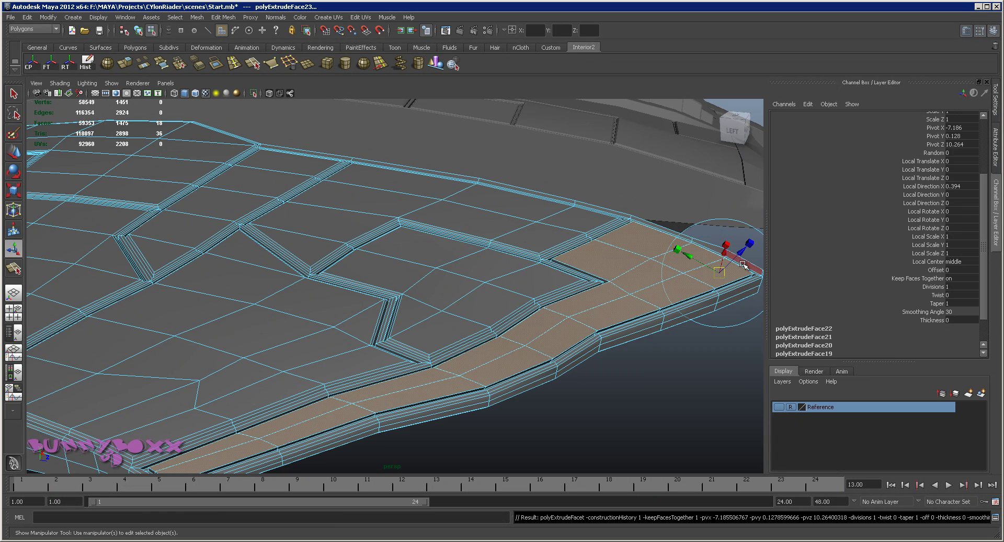
left_click_drag(741, 255, 786, 262)
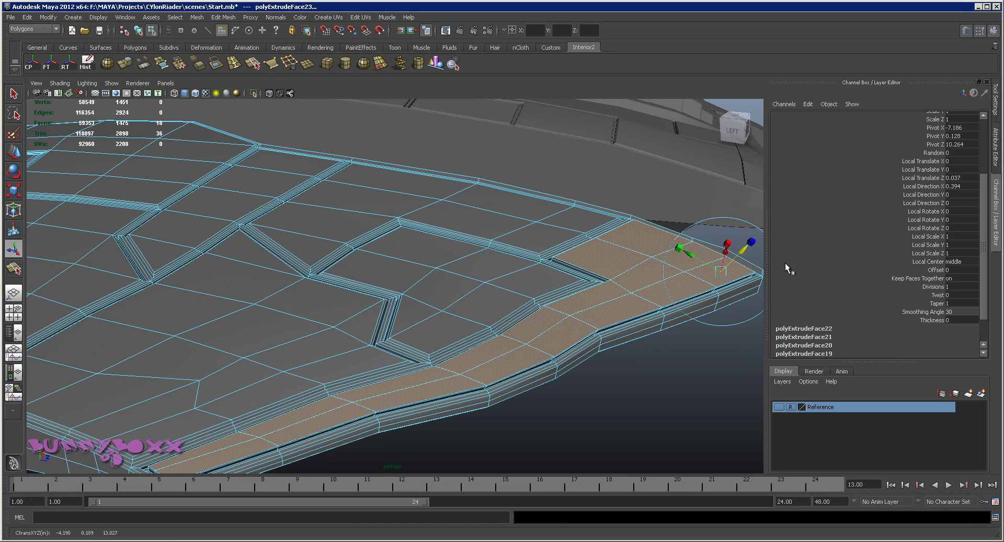
left_click(936, 269)
middle_click_drag(674, 307, 671, 307)
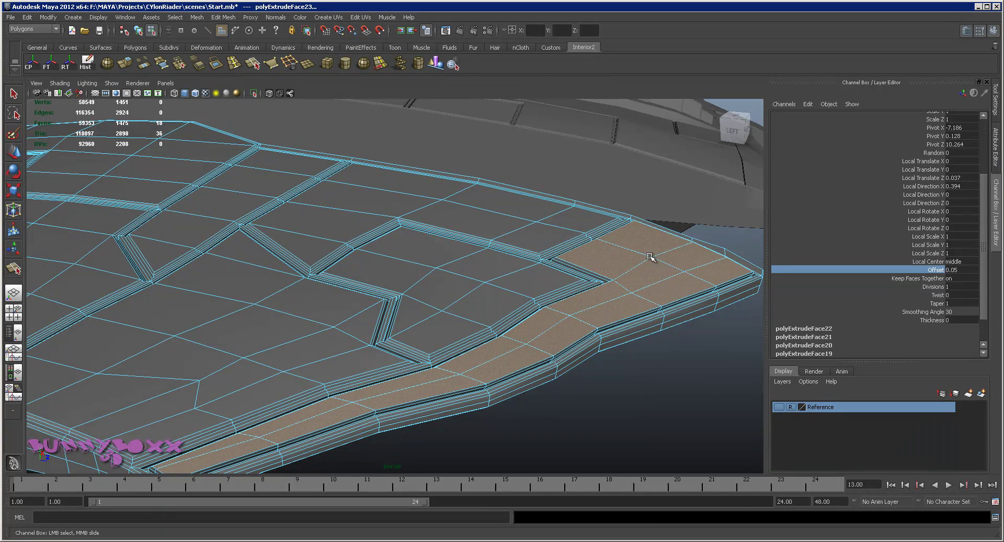
Return the wing to Object Mode.
right_click_drag(651, 257, 694, 242)
scroll(654, 421, "down", 5)
left_click(593, 370)
mouse_move(593, 369)
left_mouse_down("alt")
mouse_move(413, 386)
mouse_move(596, 358)
mouse_move(598, 401)
mouse_move(589, 396)
left_mouse_up("alt")
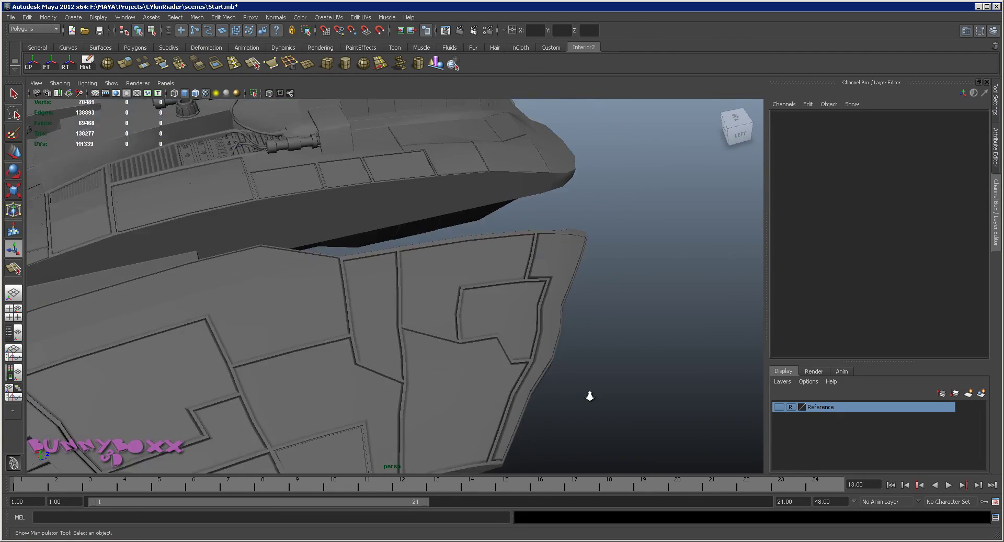
Orbit around the whole ship to review the trimmed rim, then select WingRight.
scroll(589, 396, "down", 5)
mouse_move(522, 370)
left_mouse_down("alt")
mouse_move(484, 384)
mouse_move(469, 367)
mouse_move(418, 354)
mouse_move(538, 369)
mouse_move(545, 419)
mouse_move(652, 304)
mouse_move(587, 361)
mouse_move(544, 358)
mouse_move(619, 354)
mouse_move(581, 344)
left_mouse_up("alt")
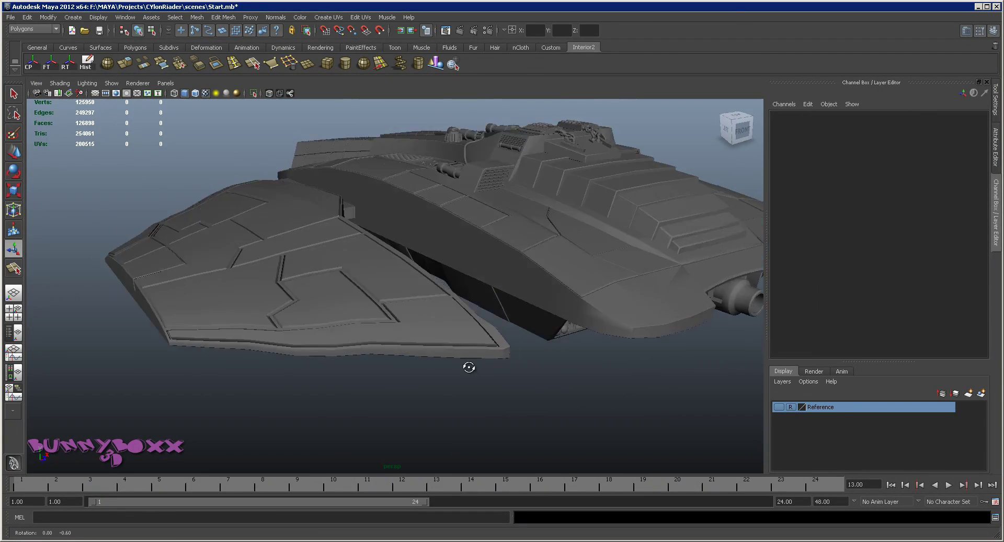
scroll(538, 371, "down", 3)
scroll(545, 419, "up", 3)
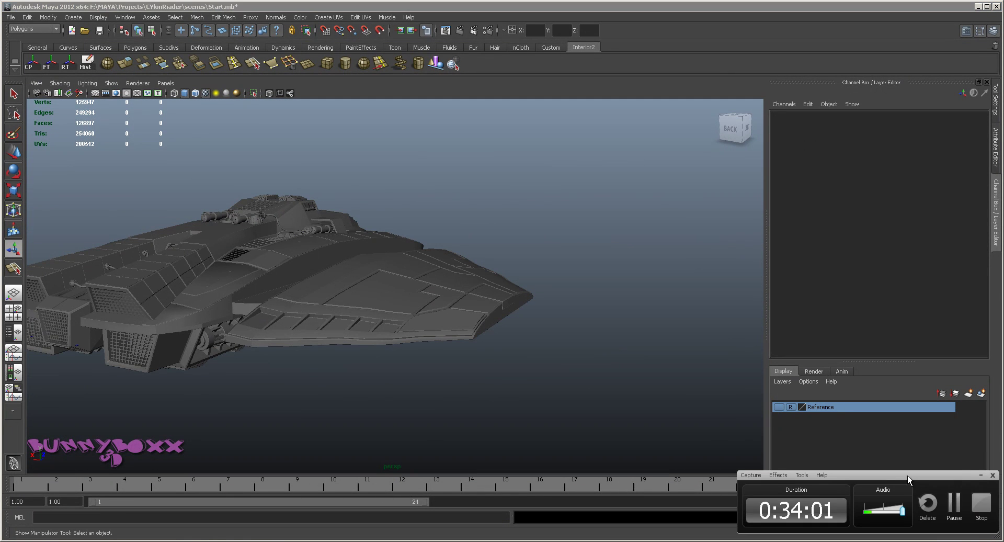
left_click(978, 477)
mouse_move(575, 340)
left_mouse_down("alt")
mouse_move(511, 303)
mouse_move(484, 306)
mouse_move(530, 344)
left_mouse_up("alt")
scroll(529, 344, "up", 2)
mouse_move(467, 334)
left_mouse_down("alt")
mouse_move(659, 301)
mouse_move(713, 315)
mouse_move(596, 331)
mouse_move(488, 383)
mouse_move(571, 342)
mouse_move(450, 335)
mouse_move(515, 339)
mouse_move(536, 360)
left_mouse_up("alt")
left_click(489, 383)
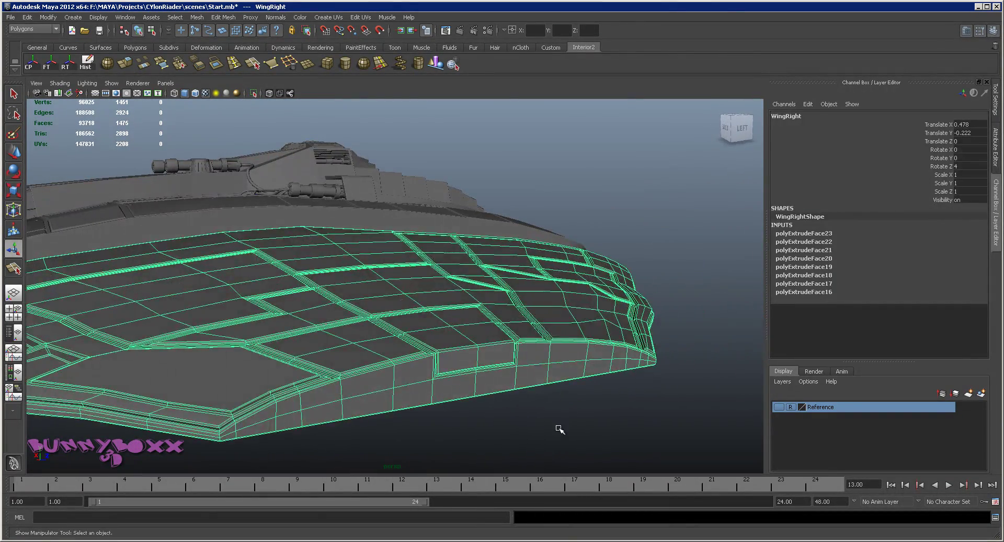
Switch to face mode and select the upper and lower rows of side rim faces toward the tip.
right_click_drag(540, 360, 494, 372)
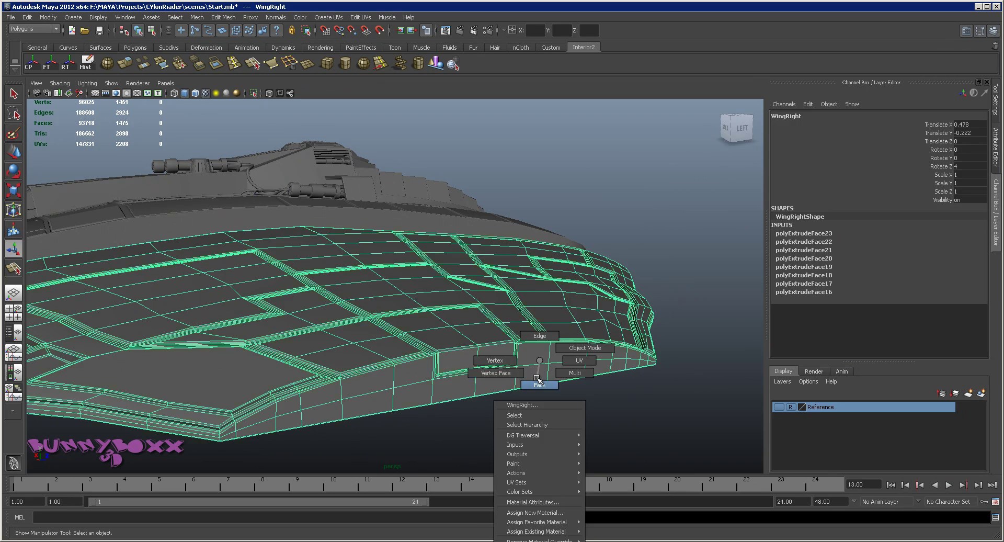
mouse_move(505, 339)
left_mouse_down("alt")
mouse_move(533, 343)
mouse_move(462, 353)
left_mouse_up("alt")
left_click(462, 351)
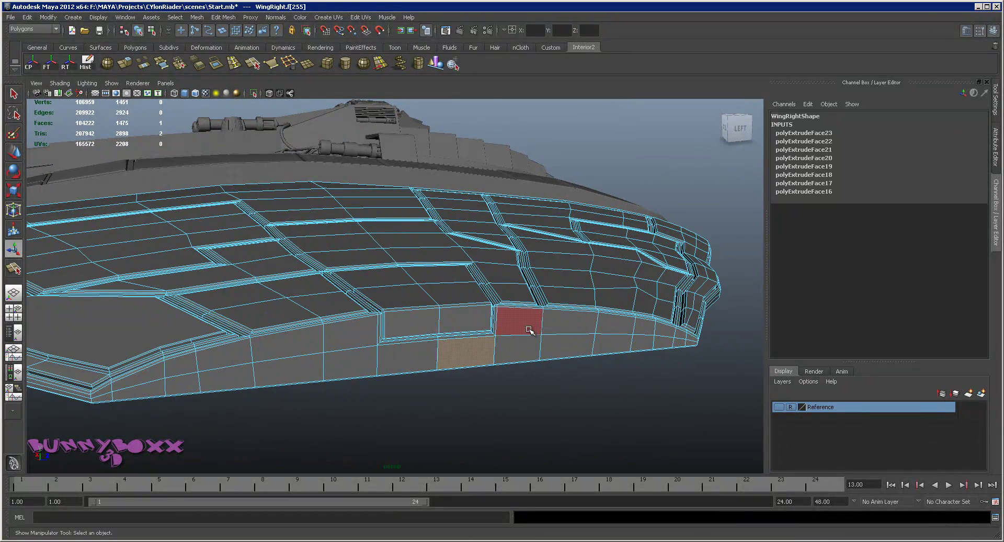
left_click(520, 322, "shift")
left_click(575, 324, "shift")
left_click(623, 332, "shift")
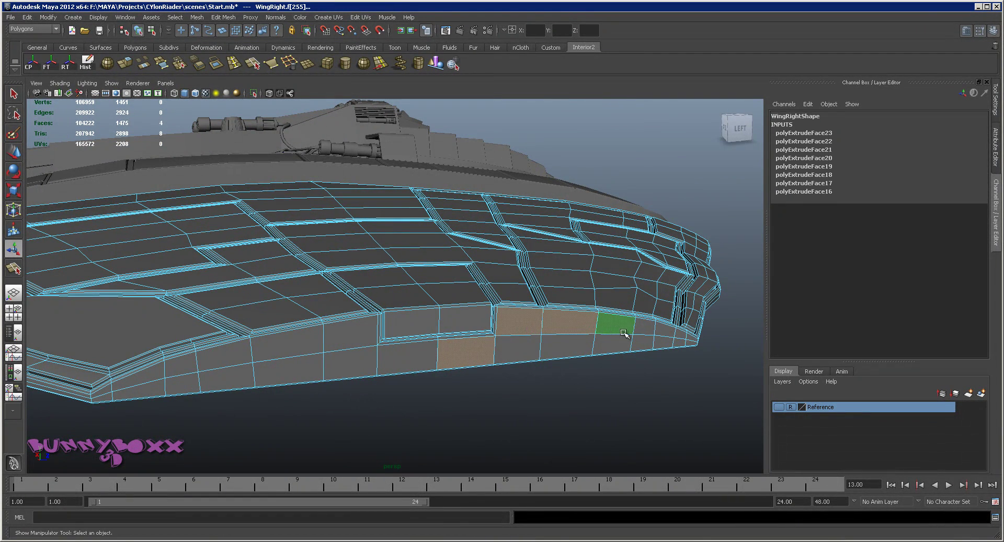
left_click(665, 333, "shift")
left_click_drag(665, 333, 682, 335, "alt")
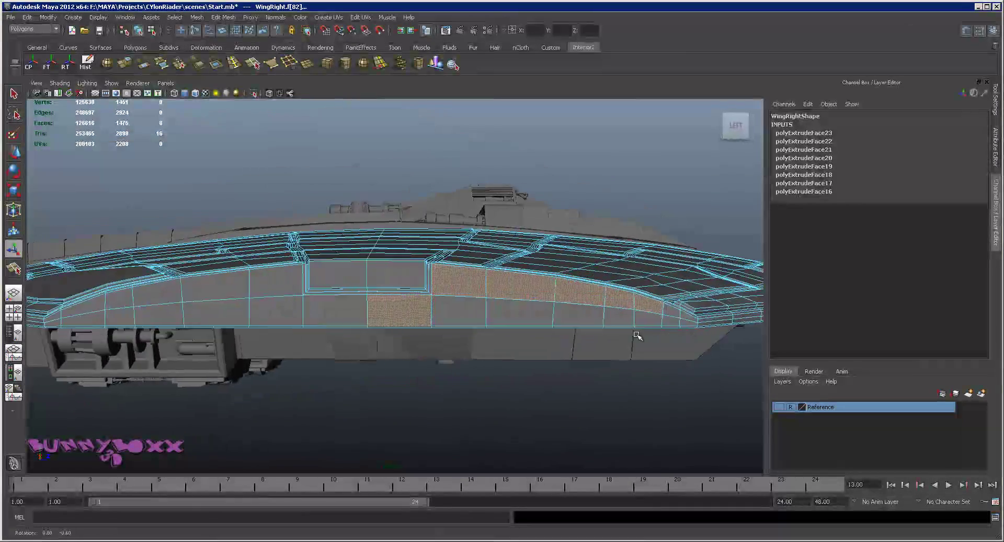
left_click(738, 320, "shift")
left_click_drag(738, 320, 603, 296, "alt")
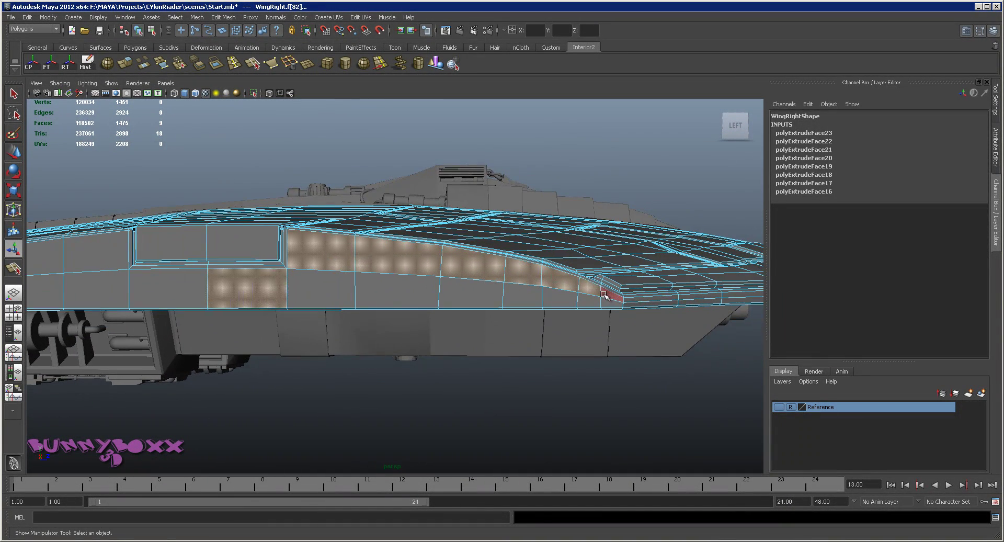
left_click(523, 295, "shift")
left_click(473, 293, "shift")
left_click(400, 289, "shift")
left_click(316, 287, "shift")
Extrude the side rim faces and inset them with Offset 0.08.
right_click_drag(411, 265, 416, 285, "shift")
scroll(983, 337, "down", 2)
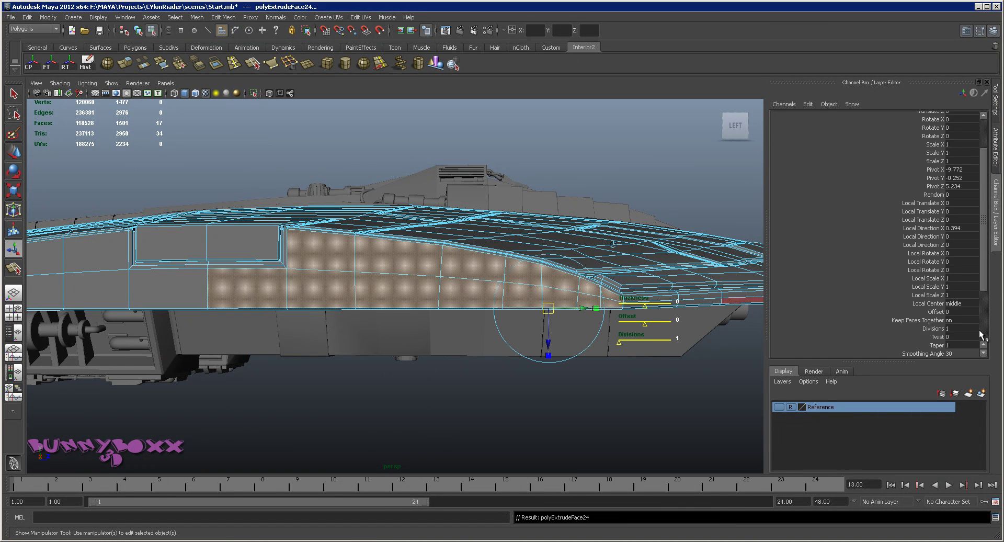
scroll(967, 293, "down", 3)
left_click(938, 242)
middle_click_drag(490, 264, 493, 264)
Extrude the side panel again and give it some Thickness.
mouse_move(476, 276)
left_mouse_down("alt")
mouse_move(483, 302)
mouse_move(637, 374)
left_mouse_up("alt")
key("g")
left_click_drag(590, 327, 601, 330)
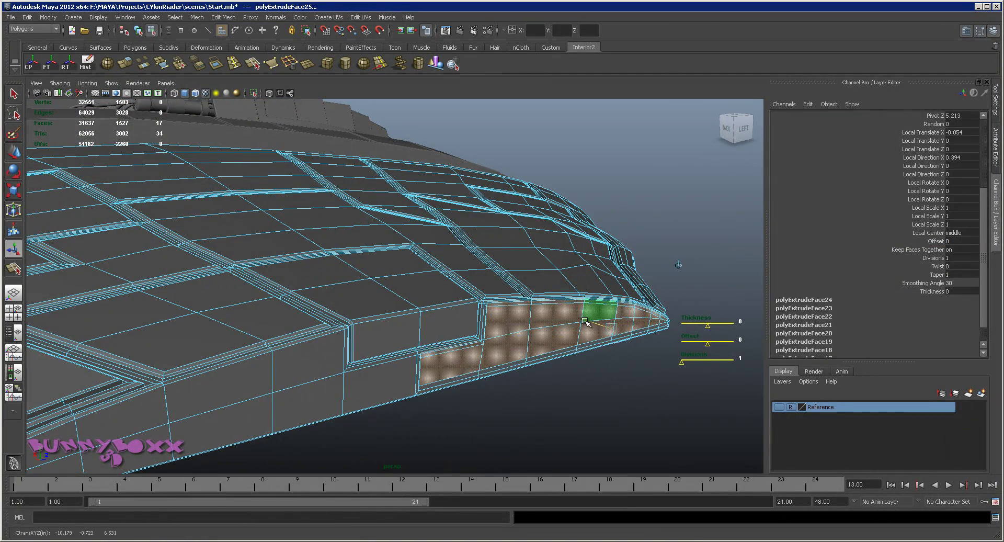
key("ctrl+z")
left_click(936, 291)
middle_click_drag(570, 303, 587, 303)
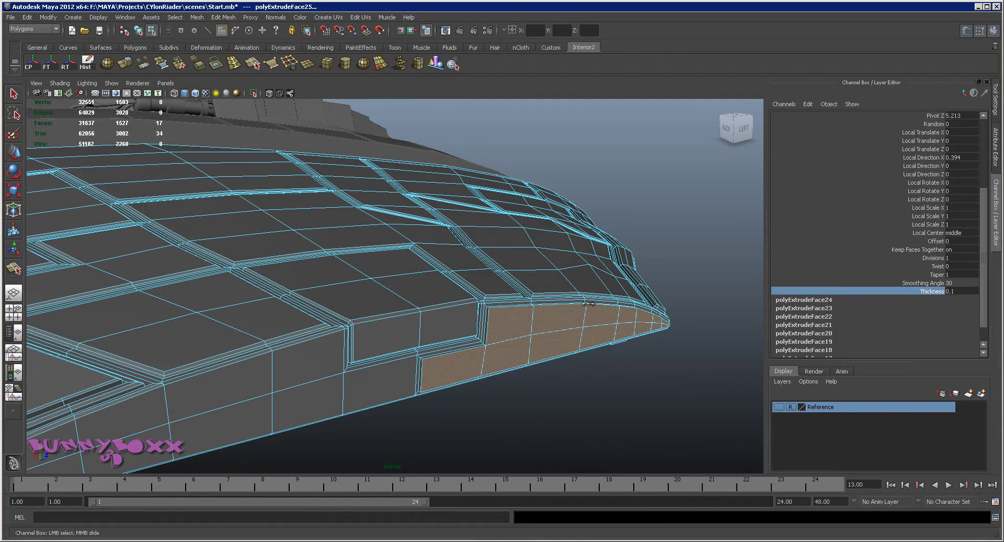
mouse_move(588, 304)
left_mouse_down("alt")
mouse_move(481, 302)
mouse_move(466, 291)
mouse_move(612, 309)
left_mouse_up("alt")
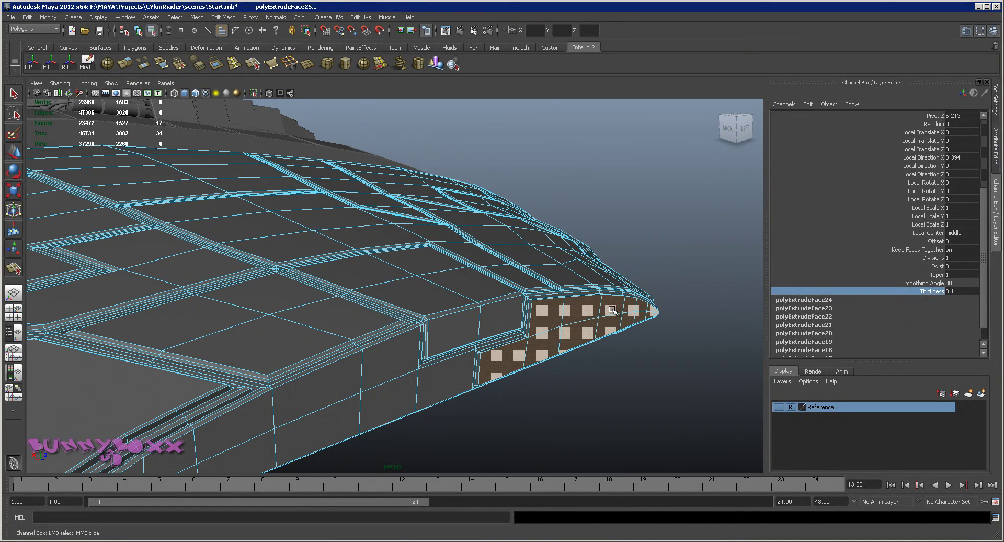
Extrude the side panel once more with Offset 0.07 and Thickness 0.06.
key("g")
left_click_drag(606, 319, 607, 333)
key("ctrl+z")
left_click(942, 241)
type(".07")
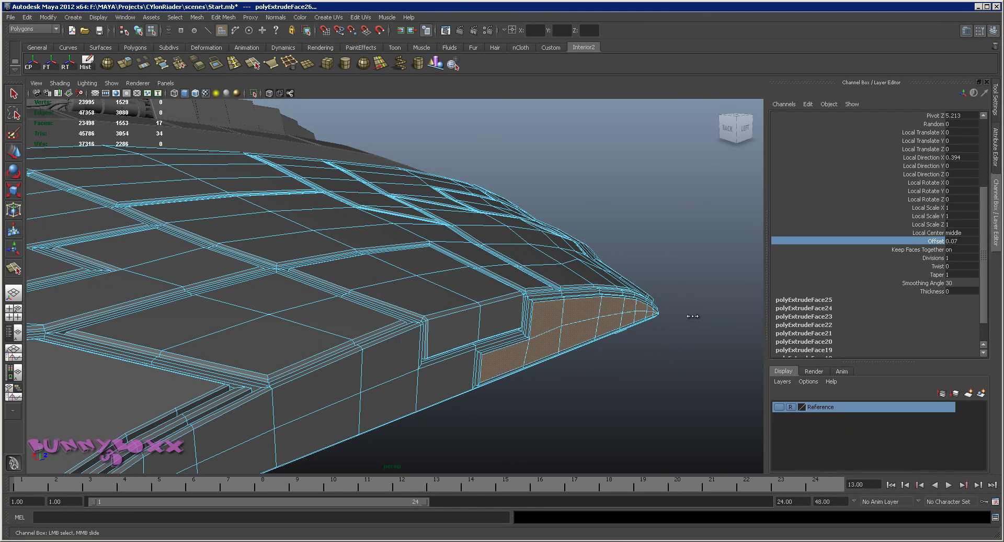
left_click(891, 291)
middle_click_drag(668, 315, 674, 315)
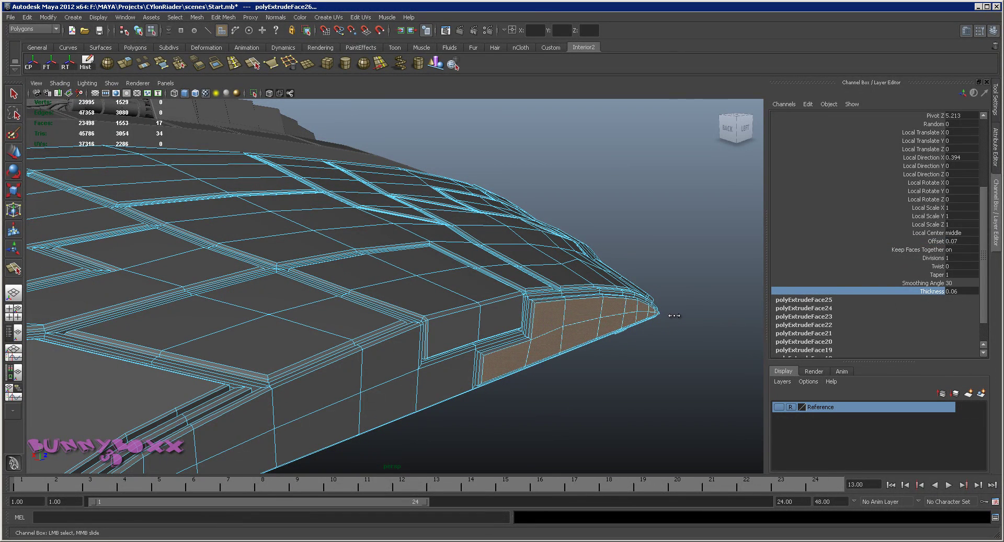
Return the wing to Object Mode and orbit to review it.
right_click_drag(675, 317, 623, 340)
left_click(623, 359)
mouse_move(623, 359)
left_mouse_down("alt")
mouse_move(458, 348)
mouse_move(602, 352)
left_mouse_up("alt")
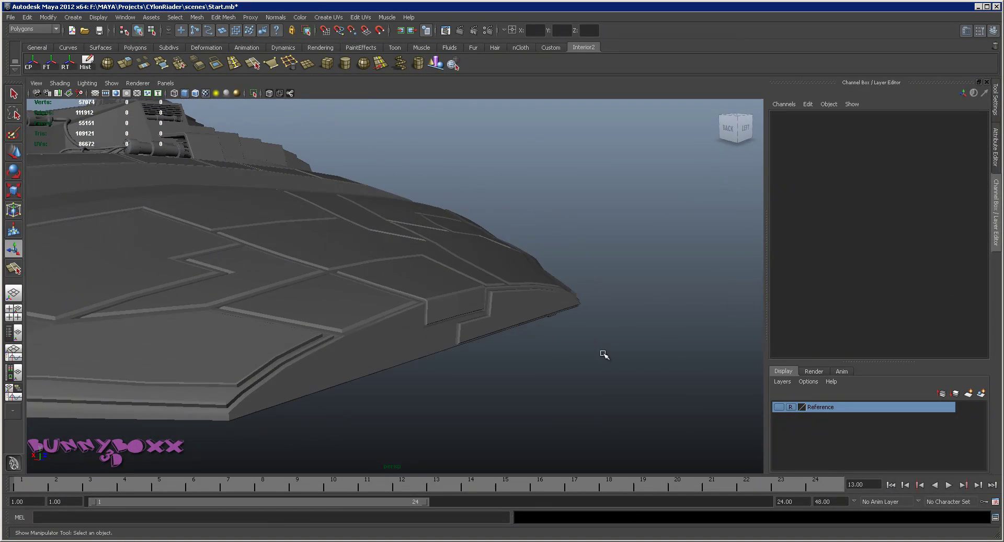
In face mode, select the row of faces along the right wing's side edge.
left_click(410, 349)
mouse_move(410, 349)
right_mouse_down("alt")
mouse_move(498, 332)
mouse_move(553, 368)
right_mouse_up("alt")
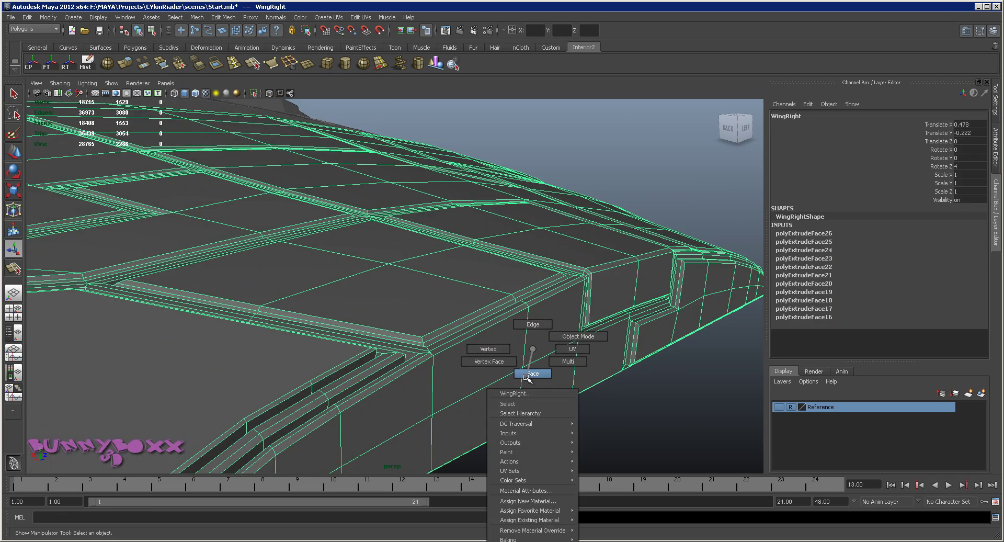
left_click_drag(552, 367, 605, 262, "alt")
left_click(617, 254)
left_click(629, 285, "shift")
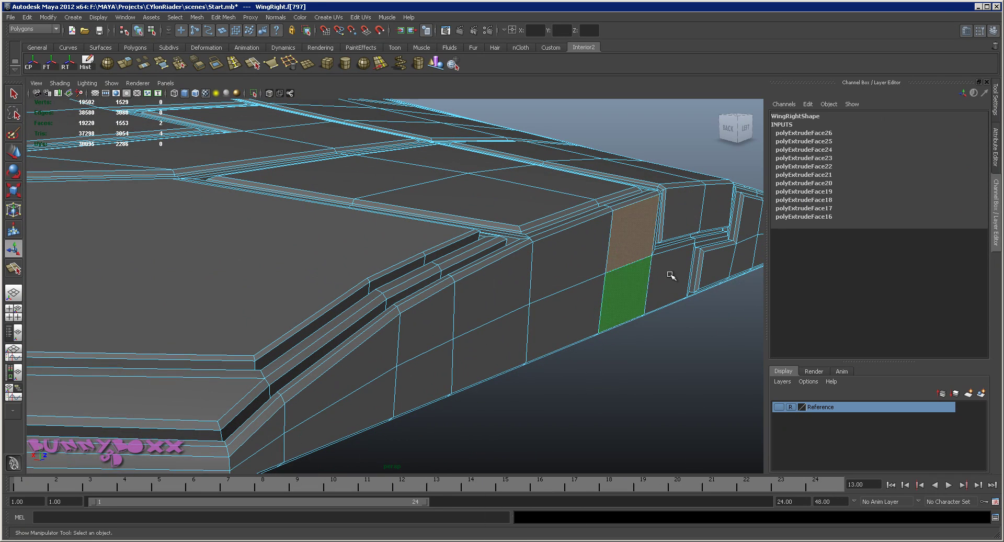
left_click(669, 277, "shift")
left_click(556, 267, "shift")
left_click(560, 316, "shift")
left_click(489, 345, "shift")
left_click(491, 292, "shift")
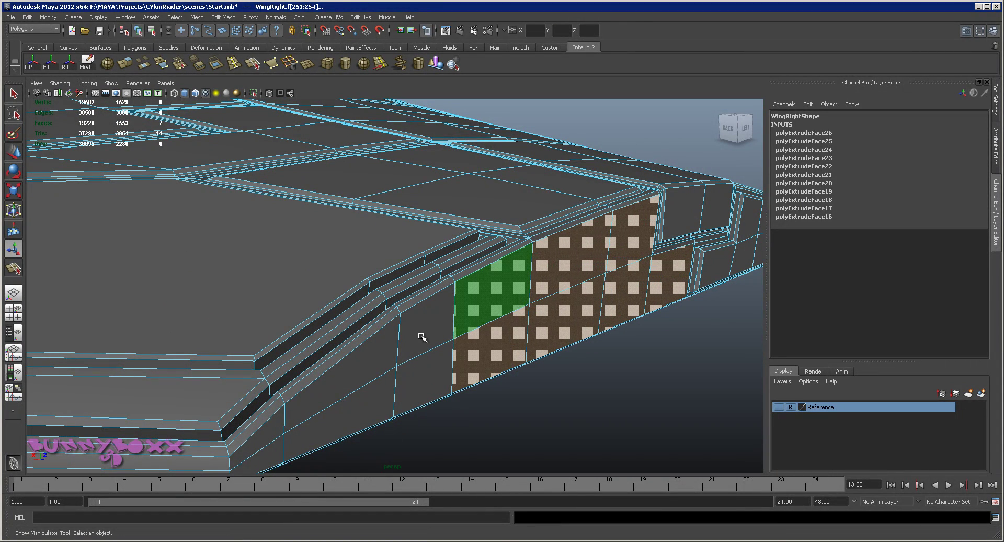
left_click(426, 324, "shift")
left_click(424, 377, "shift")
left_click(382, 361, "shift")
left_click(363, 405, "shift")
left_click(267, 418, "shift")
left_click(265, 448, "shift")
Extrude the selected side faces and give the extrusion some Thickness.
left_click_drag(410, 385, 504, 296, "alt")
right_click_drag(459, 327, 503, 310, "shift")
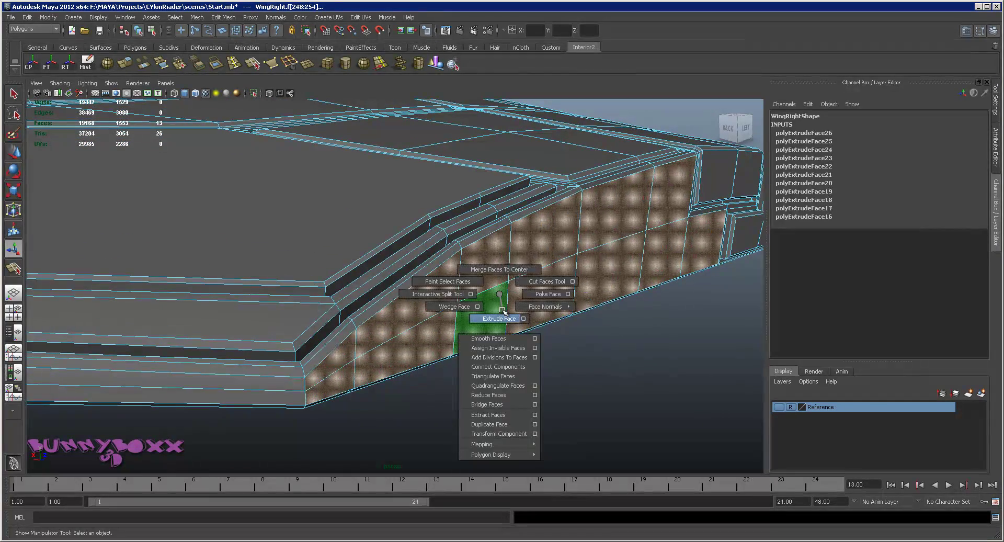
mouse_move(503, 310)
left_mouse_down("alt")
mouse_move(504, 251)
mouse_move(448, 258)
mouse_move(478, 258)
mouse_move(503, 320)
left_mouse_up("alt")
scroll(941, 290, "down", 3)
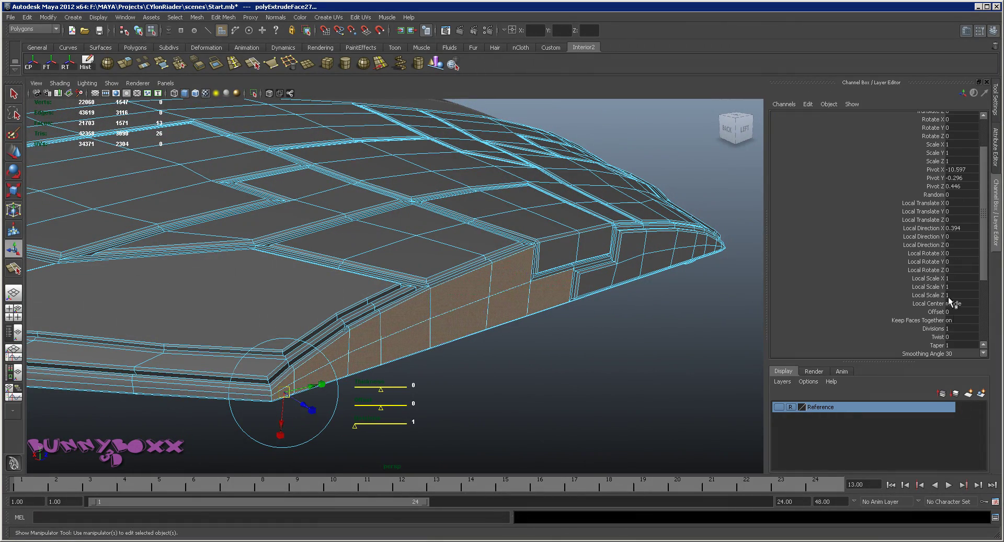
scroll(944, 314, "down", 1)
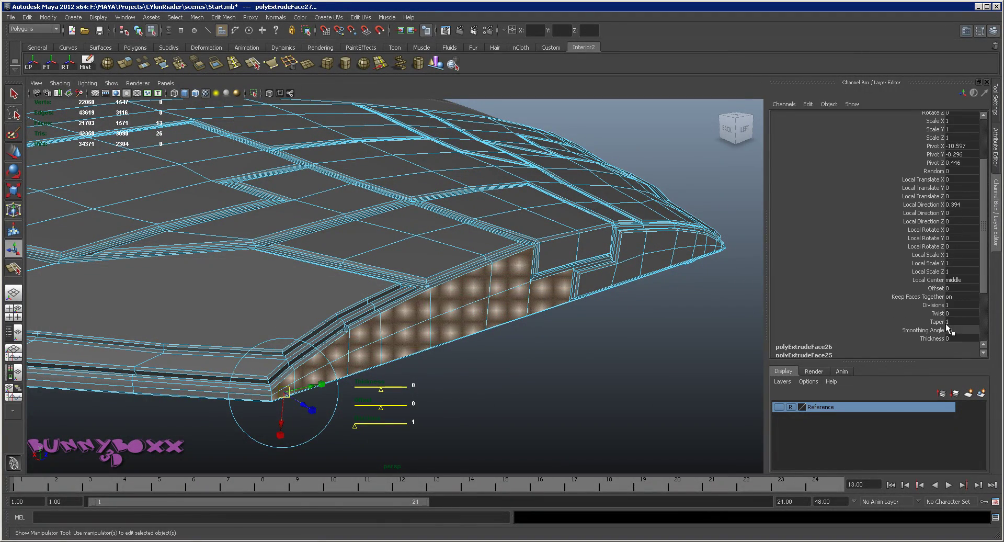
left_click(940, 339)
middle_click_drag(607, 366, 615, 366)
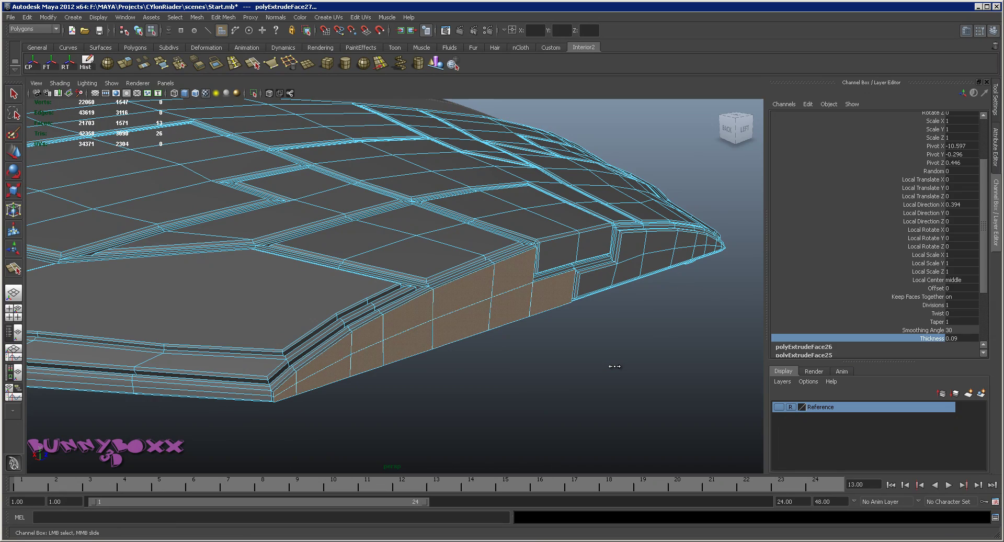
mouse_move(615, 366)
left_mouse_down("alt")
mouse_move(677, 334)
mouse_move(579, 331)
mouse_move(623, 329)
left_mouse_up("alt")
Undo the side-face extrusion after checking the earlier extrusion's settings.
key("ctrl+z")
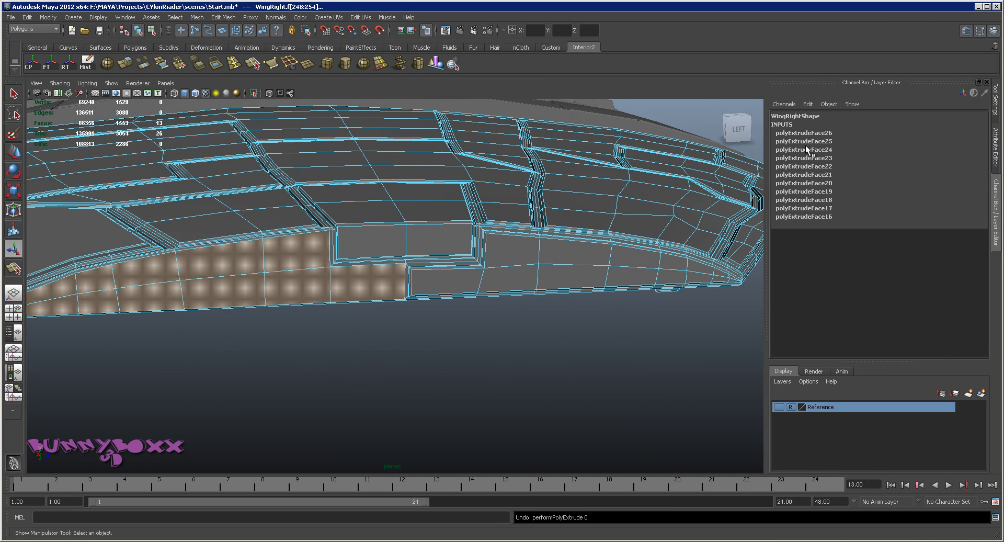
left_click(809, 133)
scroll(920, 261, "down", 3)
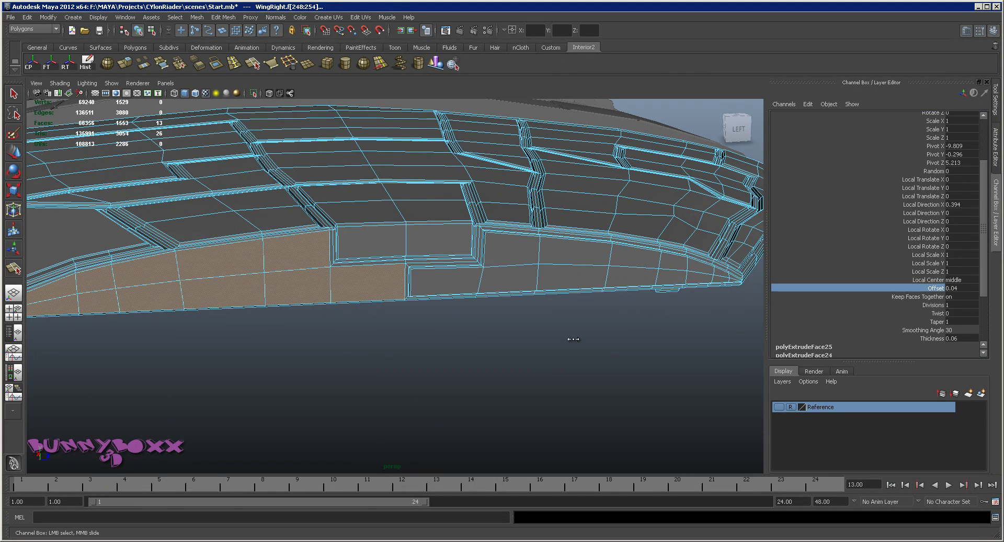
key("ctrl+z")
key("ctrl+z")
key("ctrl+z")
Adjust the side-face selection, re-extrude it and offset the faces inward.
left_click_drag(507, 332, 360, 294, "alt")
left_click(249, 253, "shift")
left_click(201, 270, "shift")
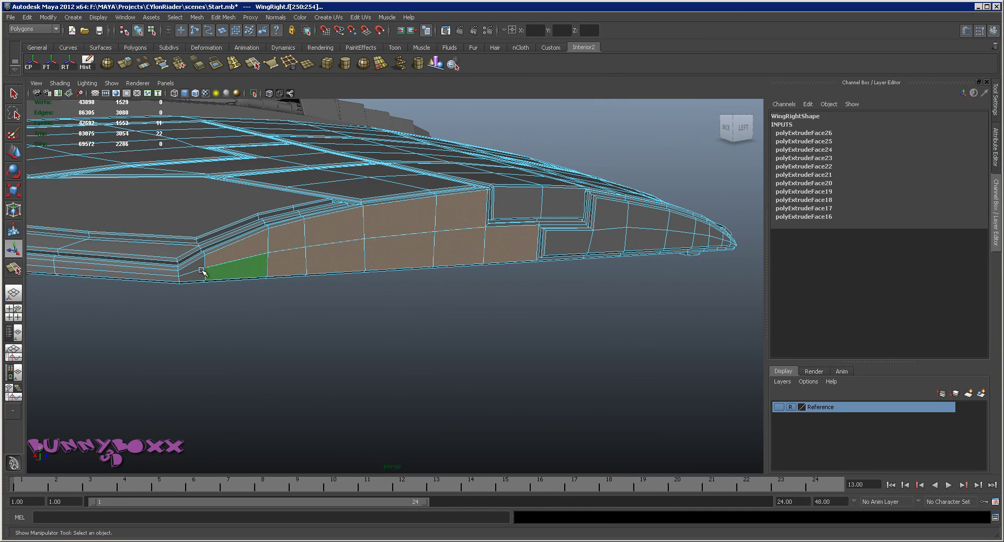
left_click(194, 276, "shift")
right_click_drag(338, 241, 346, 270, "shift")
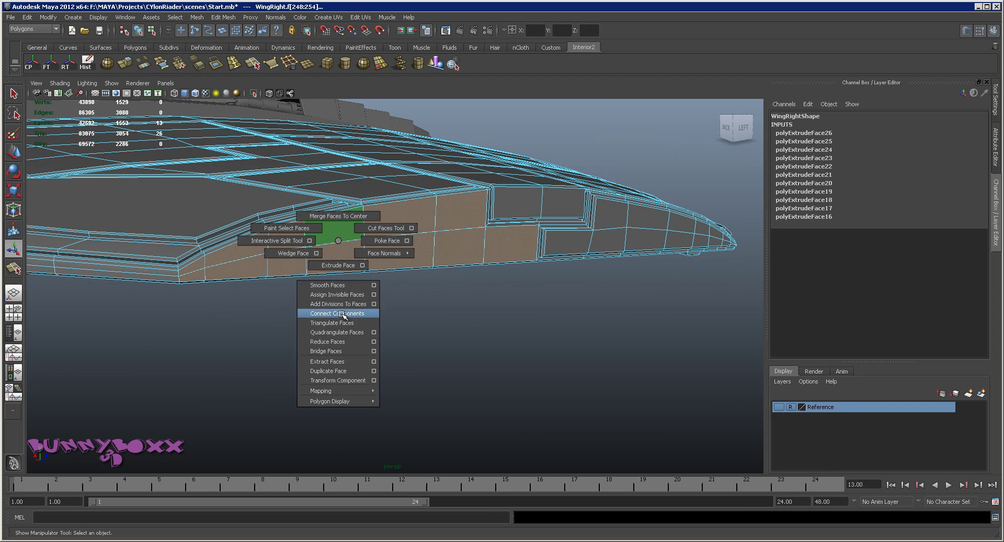
scroll(952, 255, "down", 3)
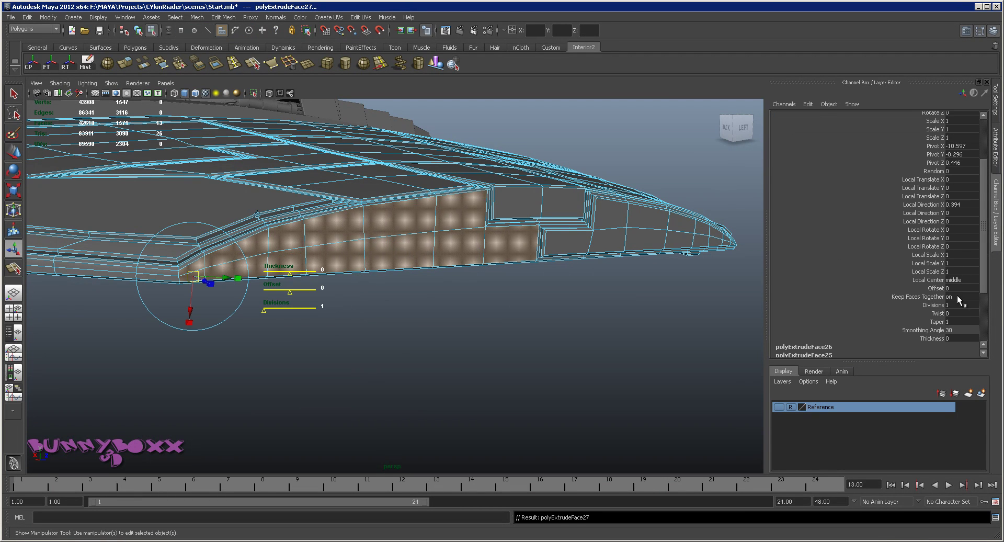
left_click(937, 289)
middle_click_drag(661, 350, 667, 349)
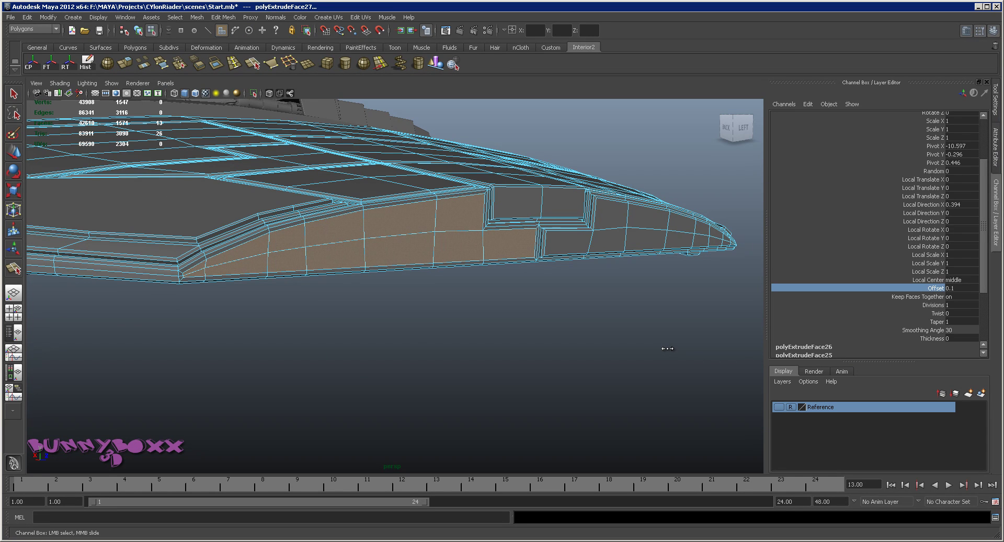
Extrude the side faces again and set the new extrusion's Thickness depth.
key("ctrl+e")
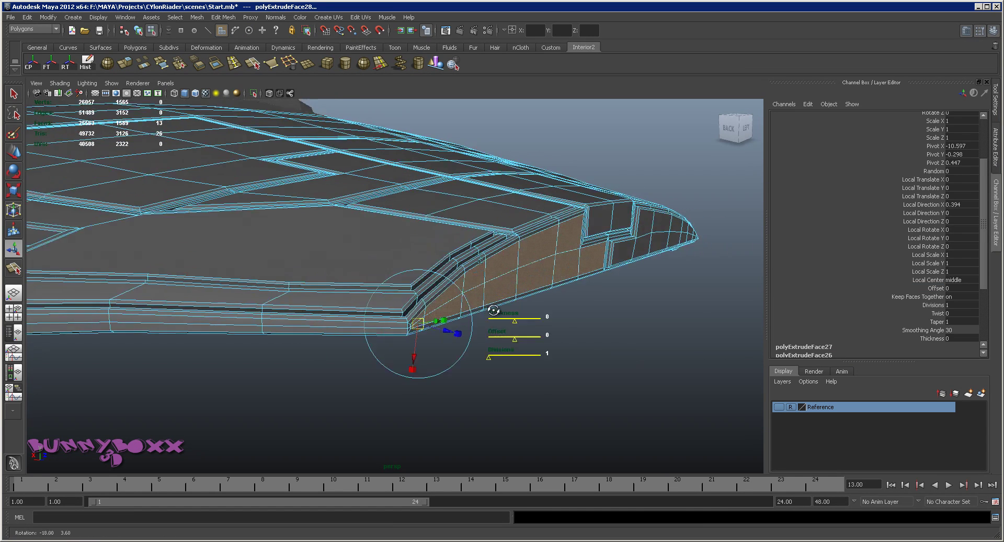
left_click_drag(467, 306, 467, 343, "alt")
left_click(915, 338)
middle_click_drag(714, 344, 716, 344)
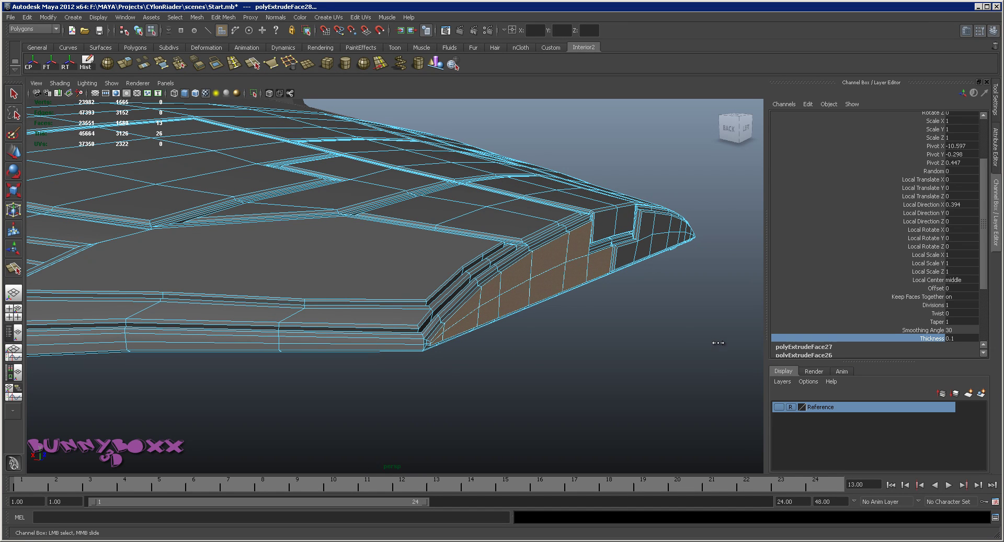
Add a final extrusion with Thickness 0.06 and Offset 0.03, then return to object mode.
key("ctrl+e")
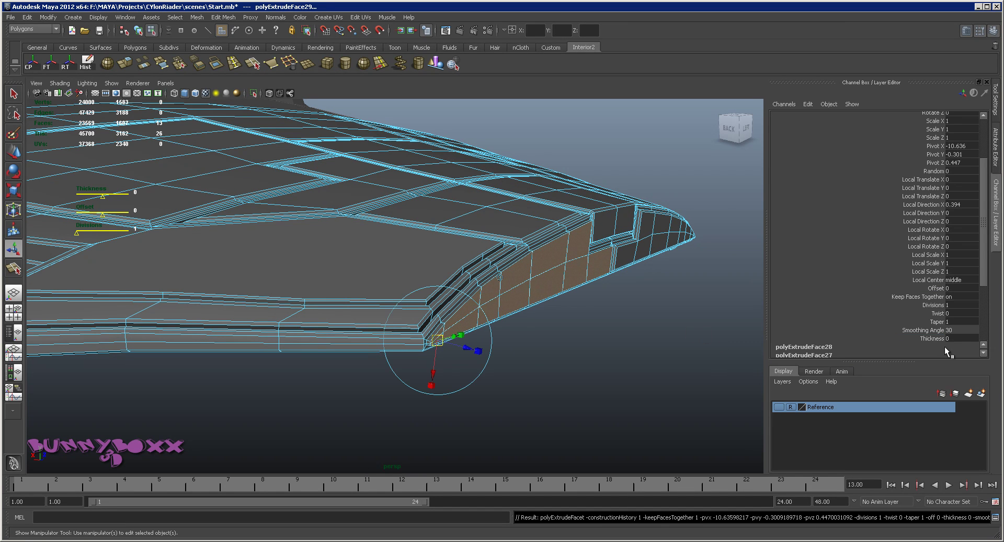
left_click(936, 338)
mouse_move(703, 336)
middle_mouse_down()
mouse_move(683, 340)
mouse_move(701, 326)
middle_mouse_up()
left_click(944, 287)
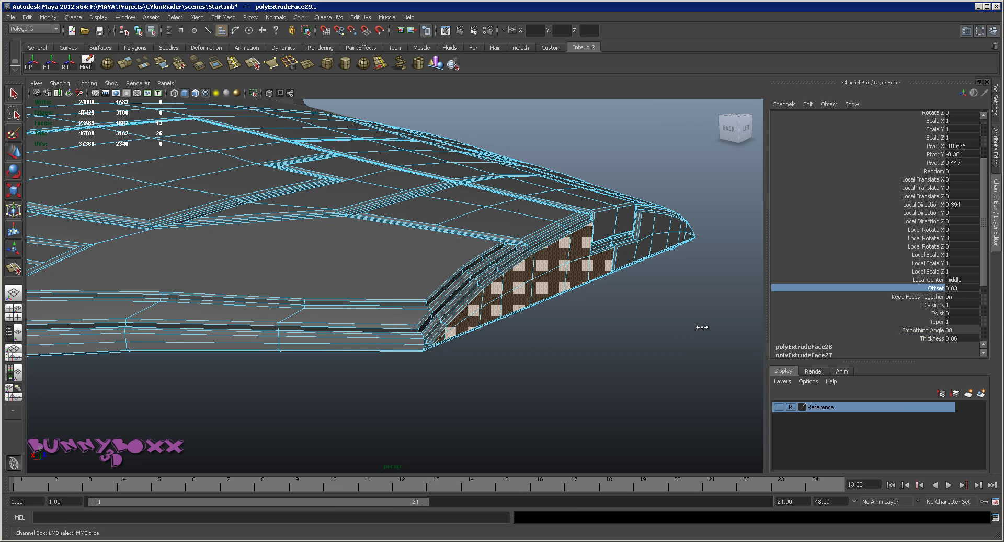
right_click_drag(586, 278, 620, 285)
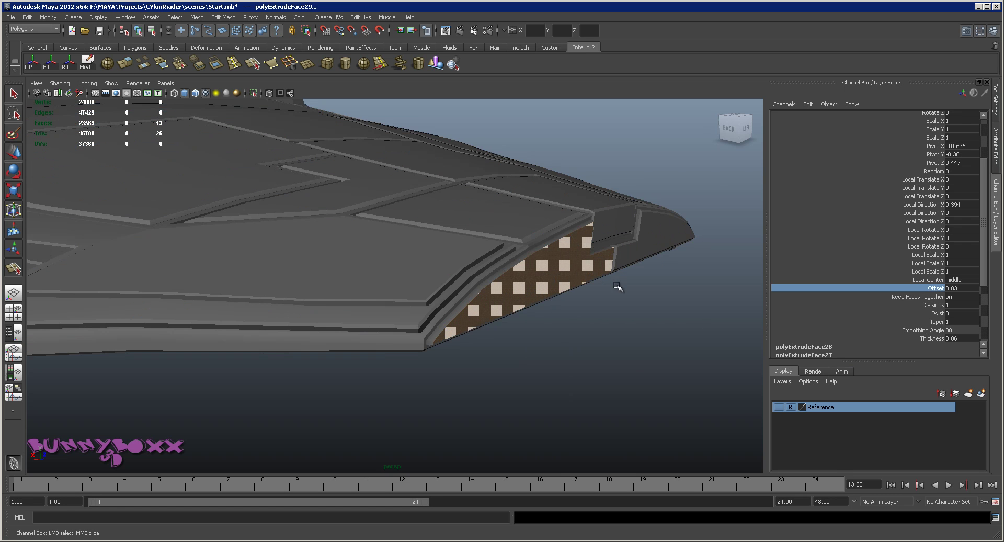
left_click(621, 284)
mouse_move(636, 312)
left_mouse_down("alt")
mouse_move(498, 317)
mouse_move(493, 228)
left_mouse_up("alt")
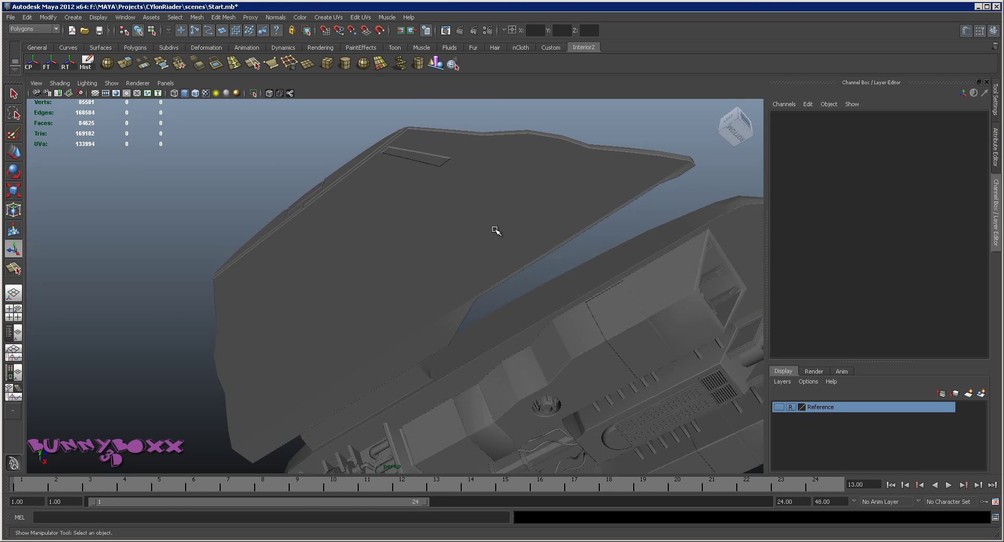
Delete WingRight's construction history and switch it to smooth preview.
right_click_drag(493, 228, 453, 352, "alt")
left_click(384, 267)
left_click_drag(379, 275, 478, 313, "alt")
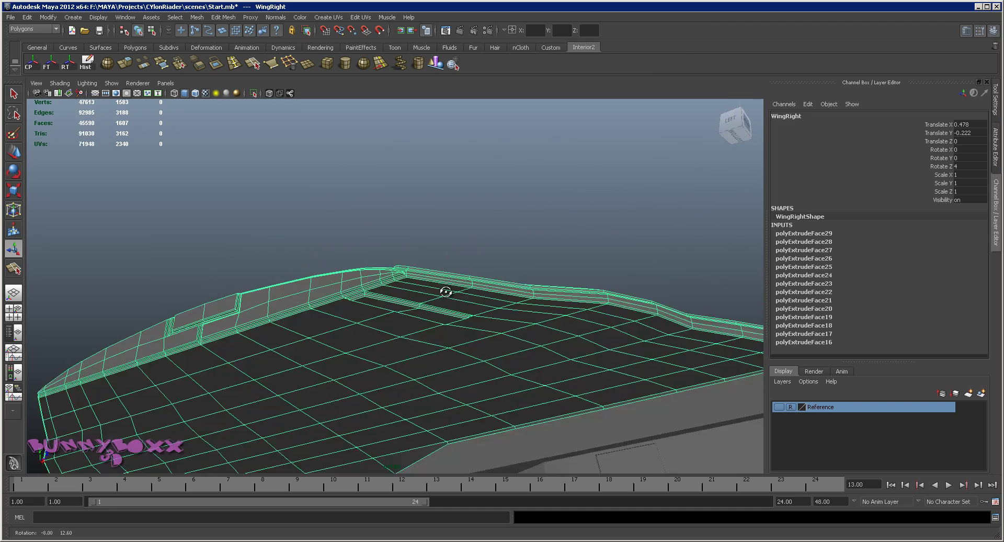
right_click_drag(478, 314, 661, 372, "alt")
mouse_move(661, 373)
left_mouse_down("alt")
mouse_move(672, 280)
mouse_move(676, 336)
left_mouse_up("alt")
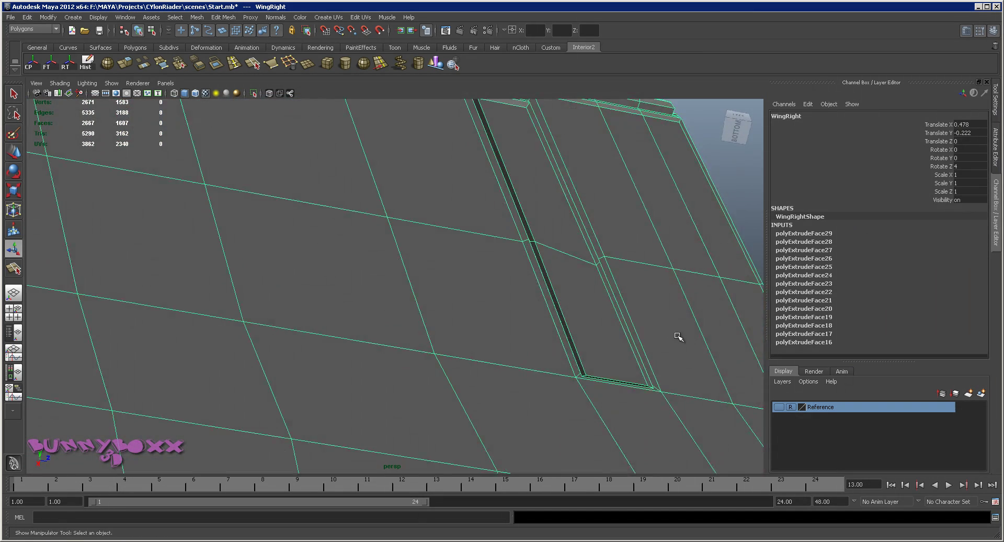
right_click_drag(677, 336, 538, 275, "alt")
left_click(85, 63)
key("3")
Deselect the wing and orbit around the whole Raider to inspect the finished panels.
mouse_move(423, 251)
left_mouse_down("alt")
mouse_move(164, 291)
mouse_move(362, 299)
left_mouse_up("alt")
right_click(362, 299)
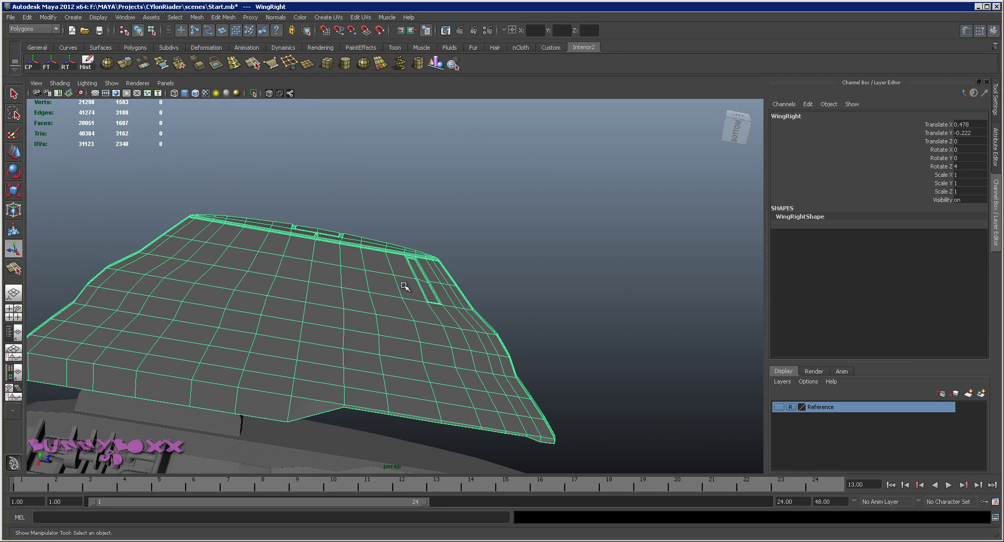
right_click_drag(408, 284, 477, 311, "alt")
mouse_move(477, 312)
left_mouse_down("alt")
mouse_move(380, 373)
mouse_move(459, 353)
left_mouse_up("alt")
left_click(380, 374)
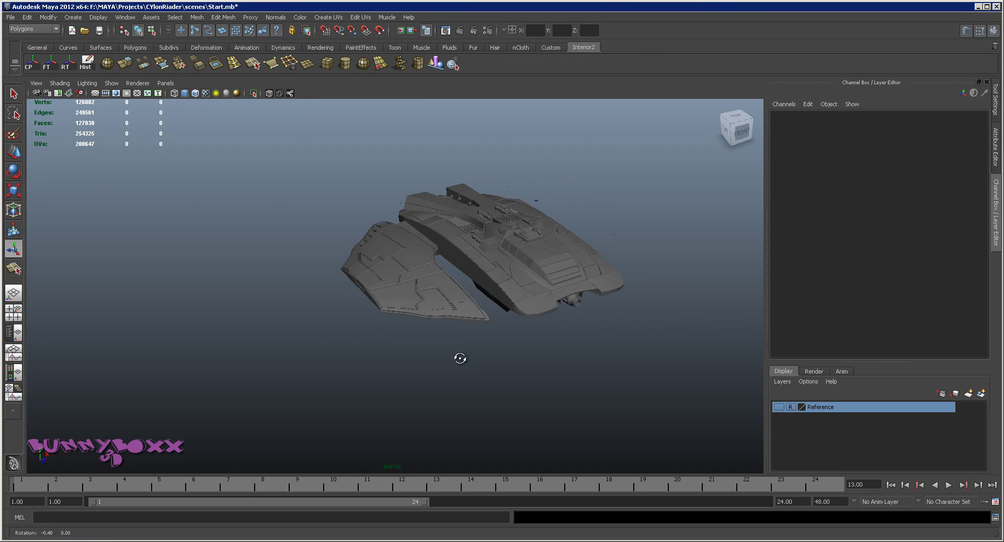
right_click_drag(459, 354, 432, 340, "alt")
left_click_drag(432, 340, 479, 362, "alt")
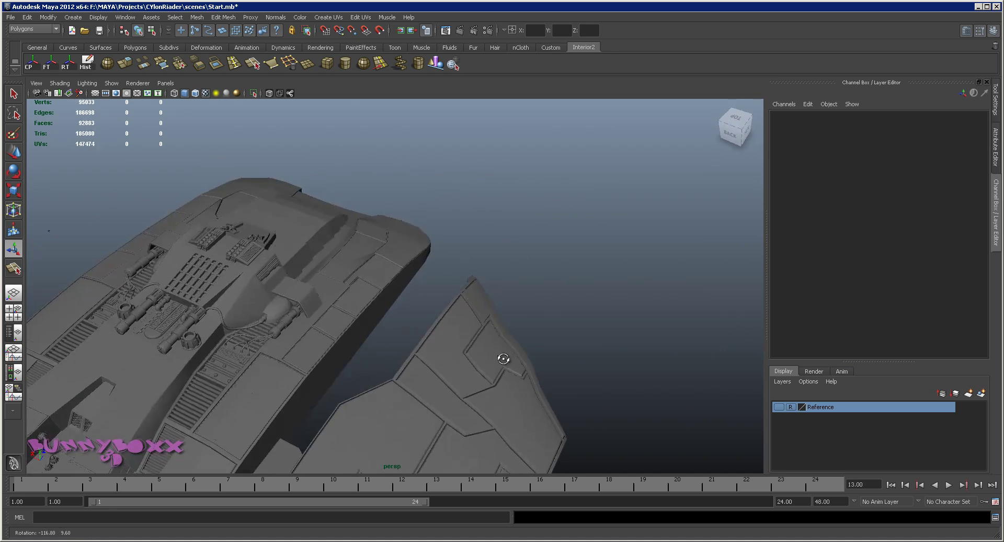
mouse_move(479, 362)
middle_mouse_down("alt")
mouse_move(477, 348)
mouse_move(538, 267)
middle_mouse_up("alt")
mouse_move(508, 336)
left_mouse_down("alt")
mouse_move(475, 396)
mouse_move(469, 384)
mouse_move(485, 395)
left_mouse_up("alt")
mouse_move(580, 337)
left_mouse_down("alt")
mouse_move(531, 358)
mouse_move(433, 346)
mouse_move(445, 333)
left_mouse_up("alt")
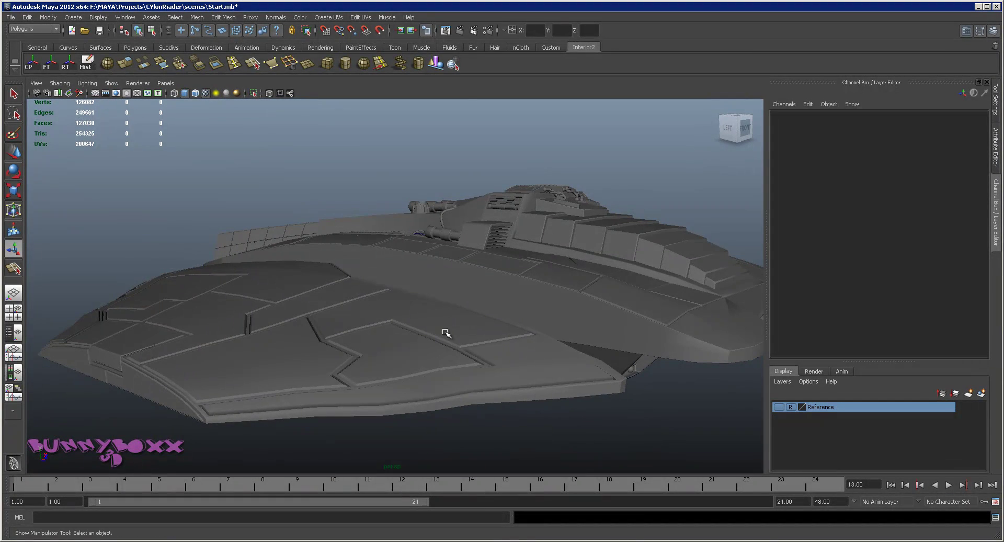